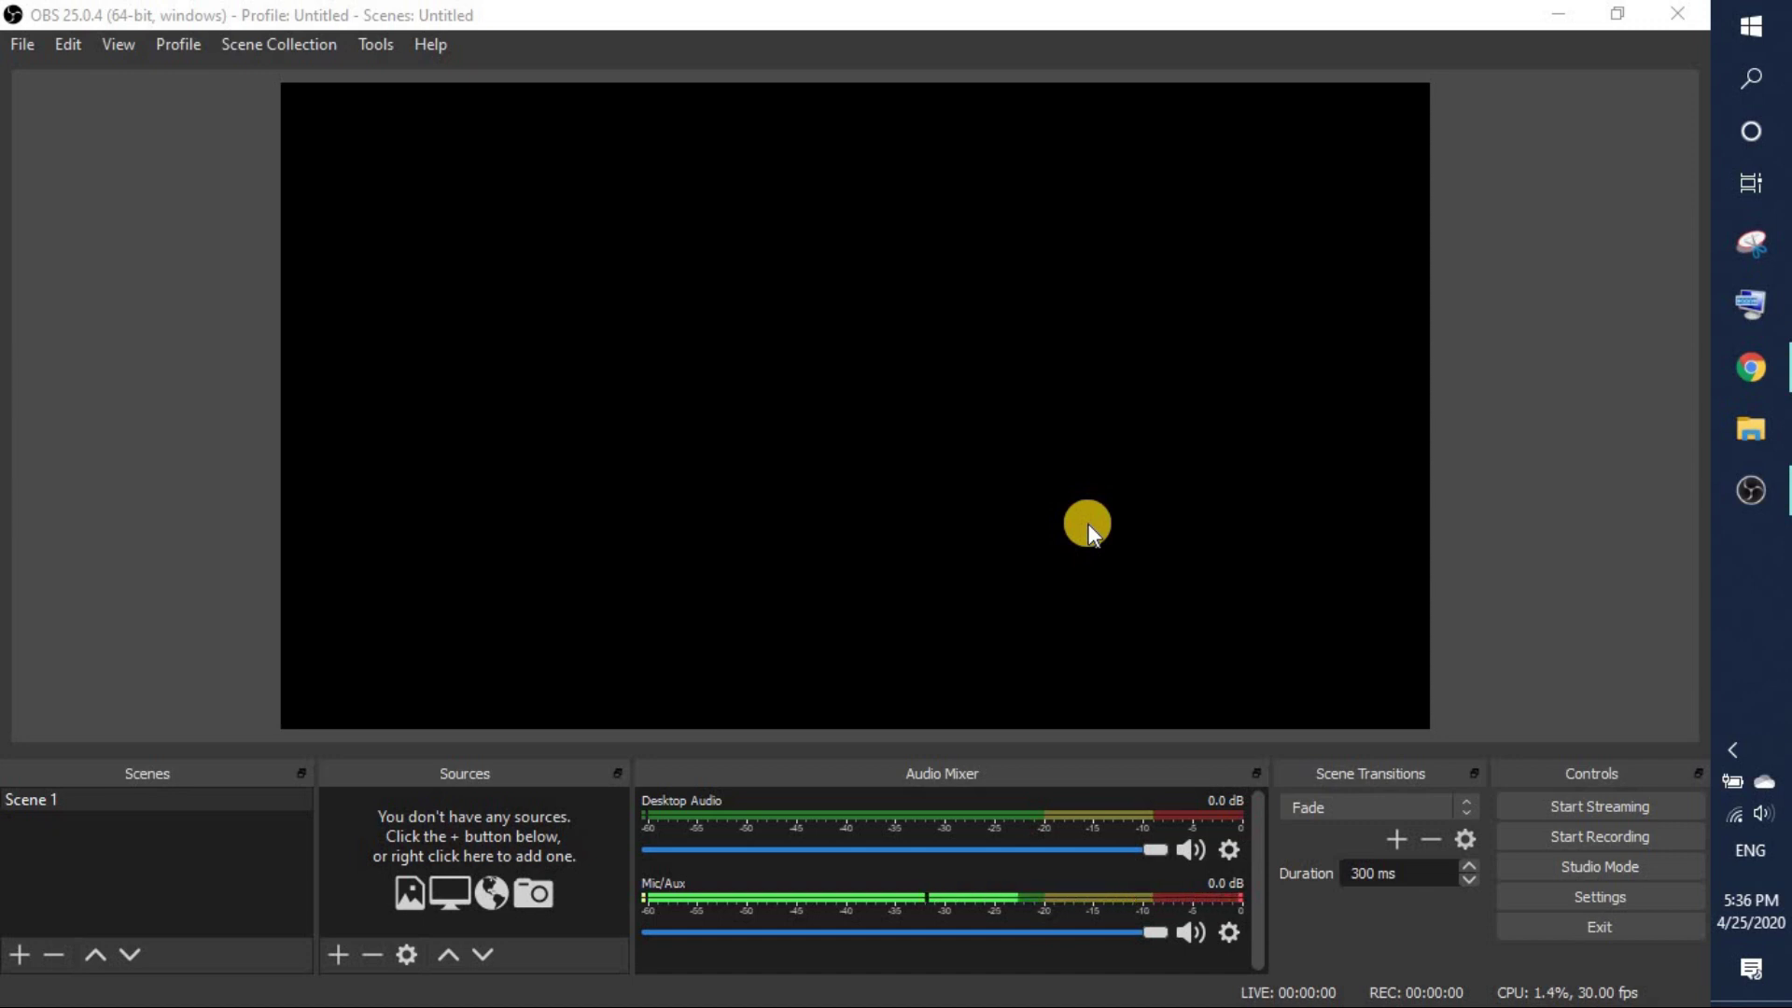
Step: Enable Studio Mode and add a new Browser source named IG Live to Scene 1
click(1549, 861)
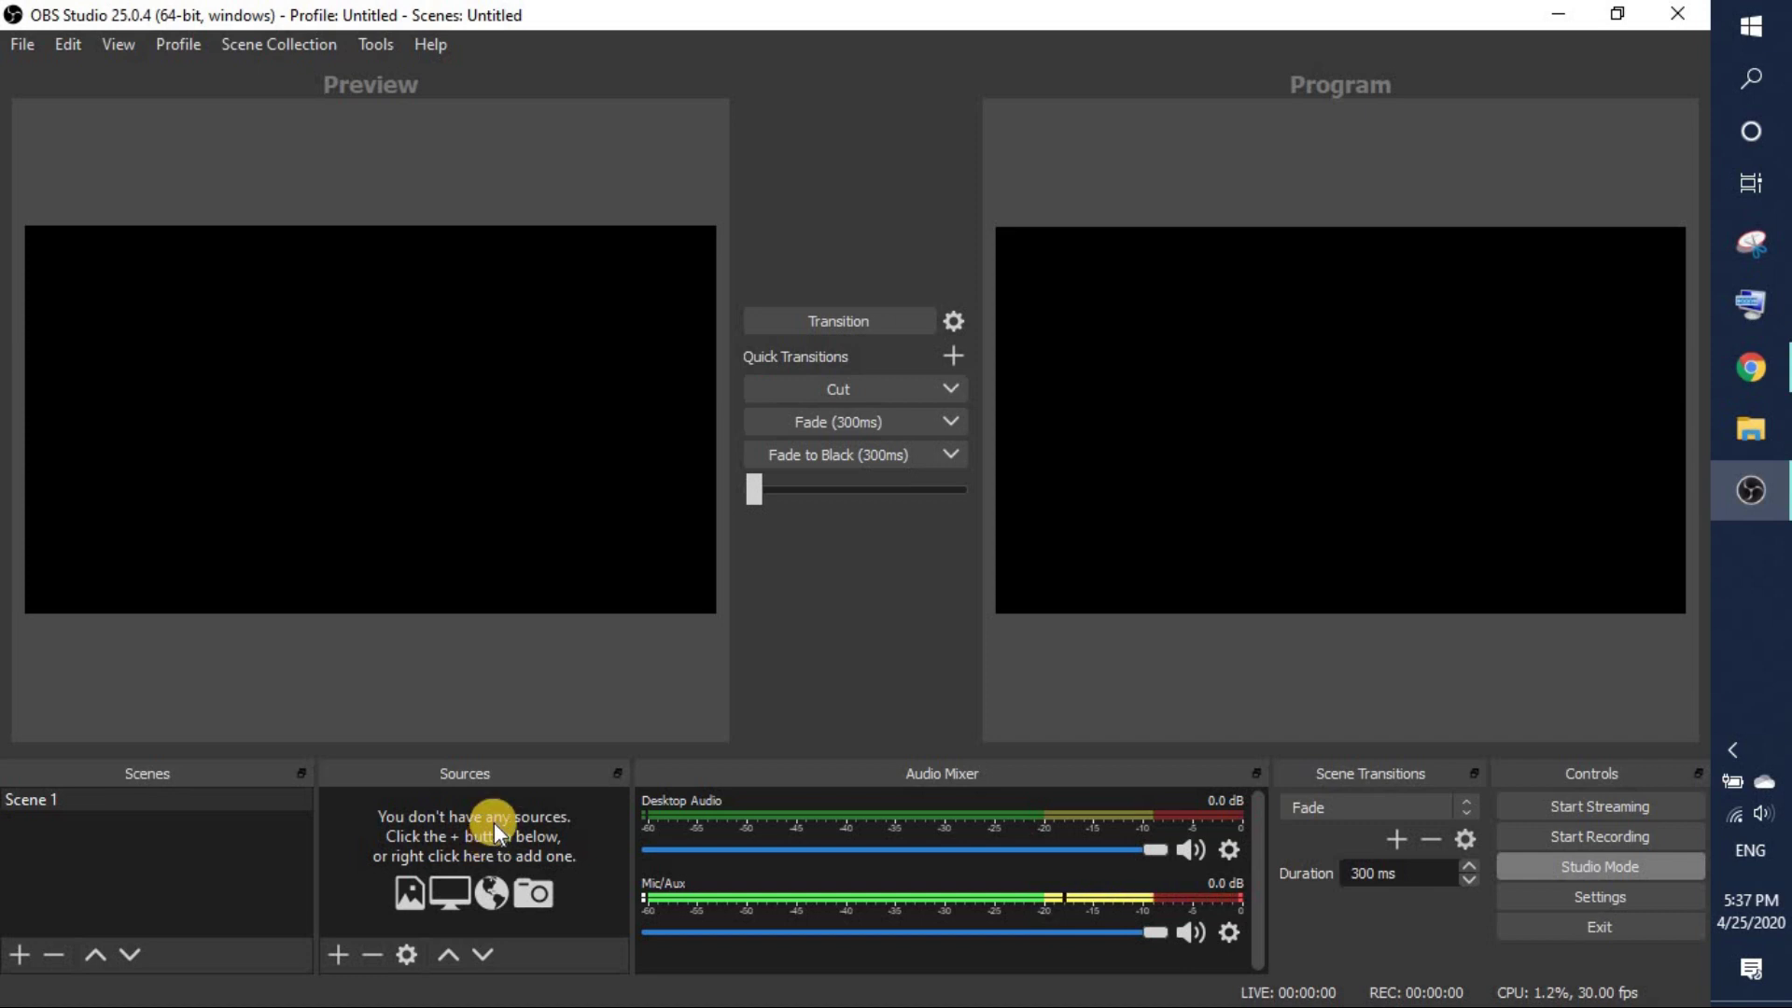
click(344, 944)
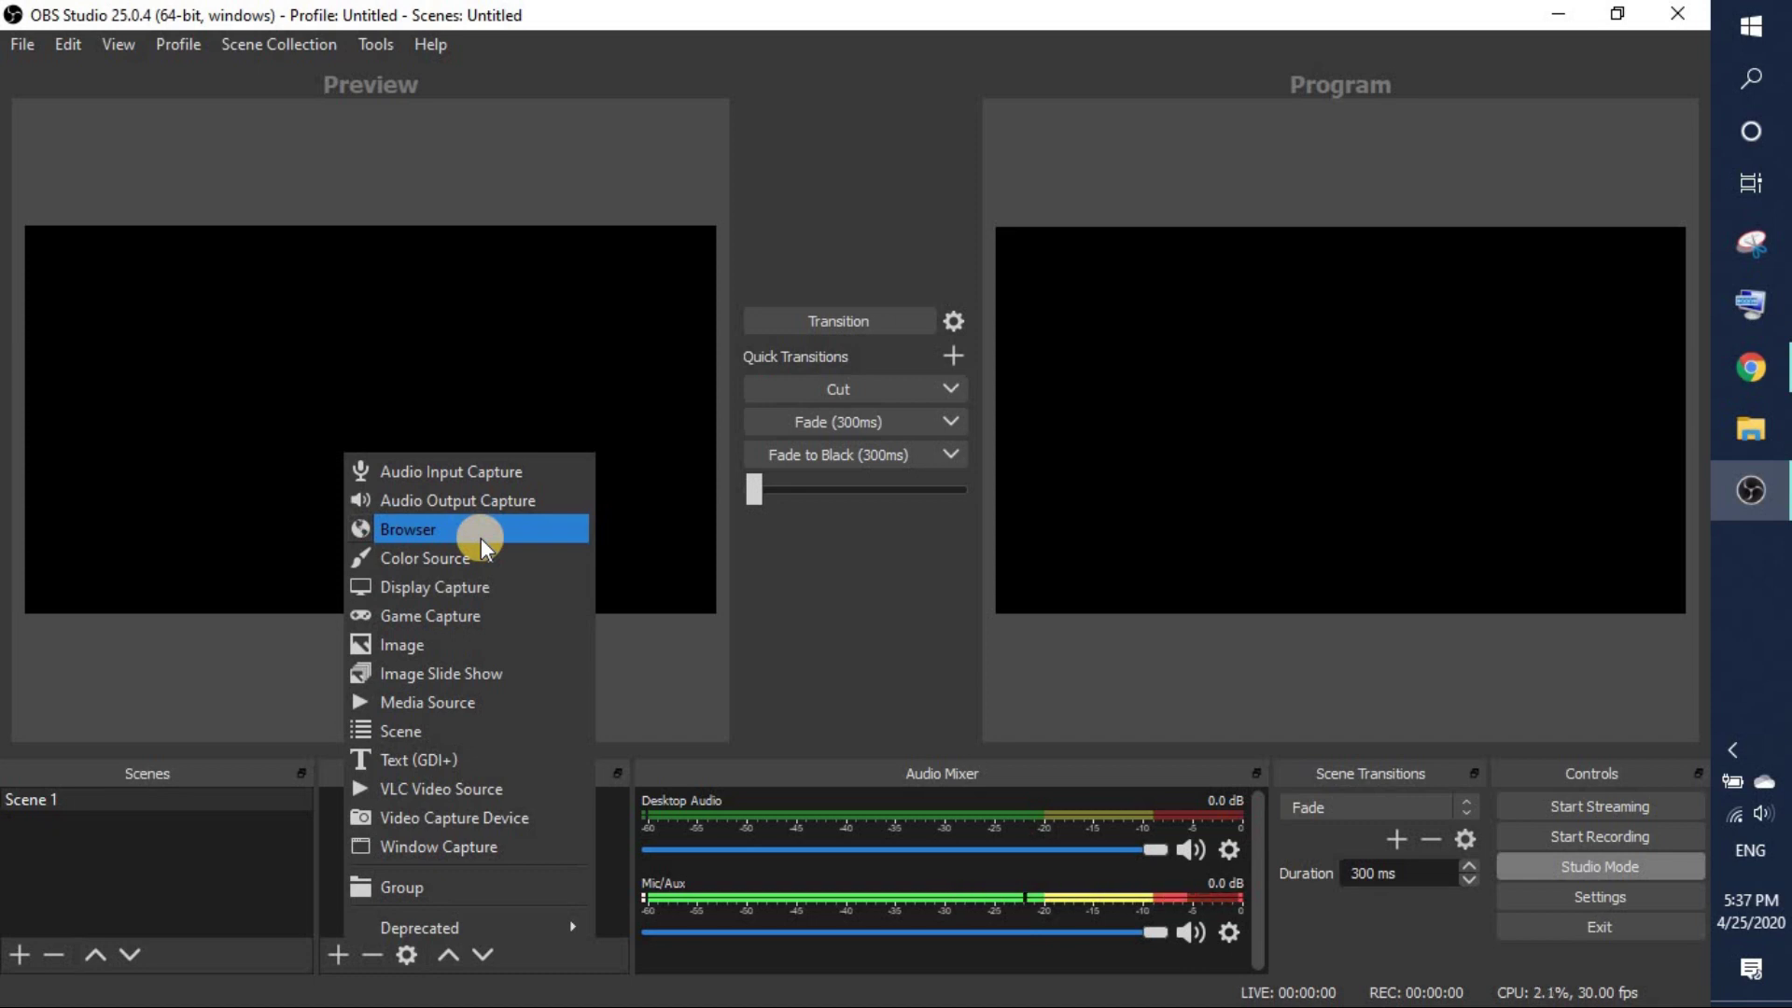
click(480, 532)
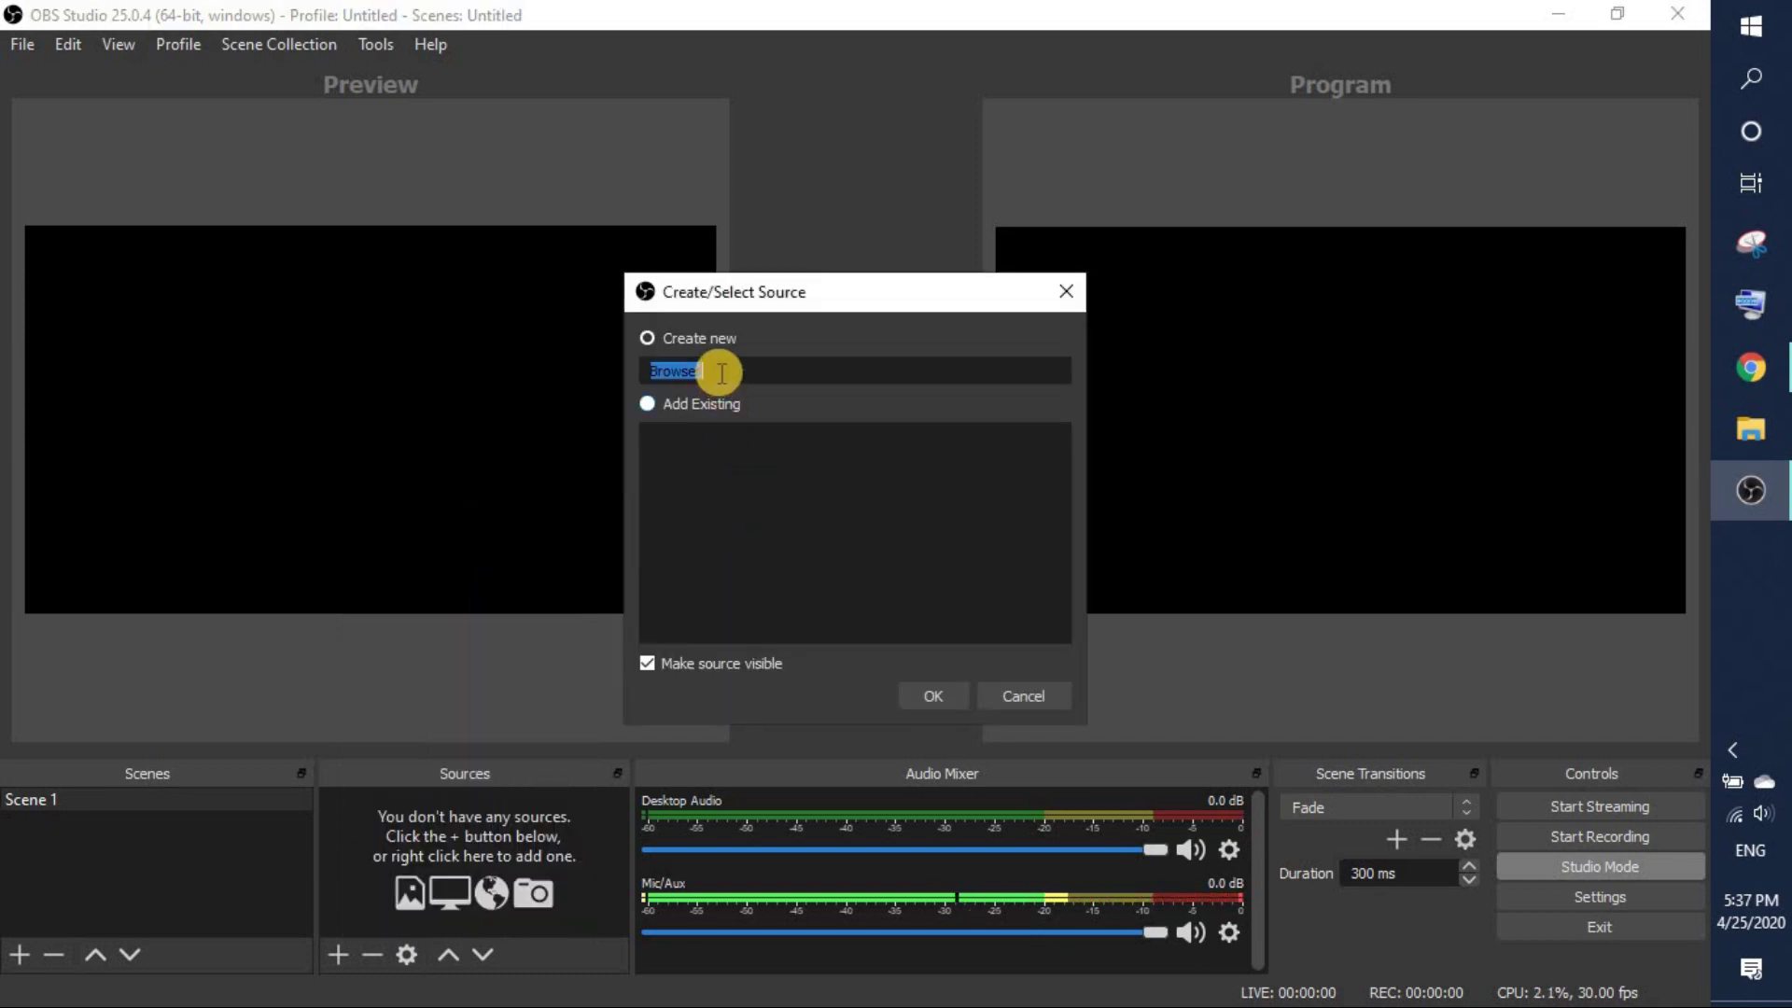
text(IG Live)
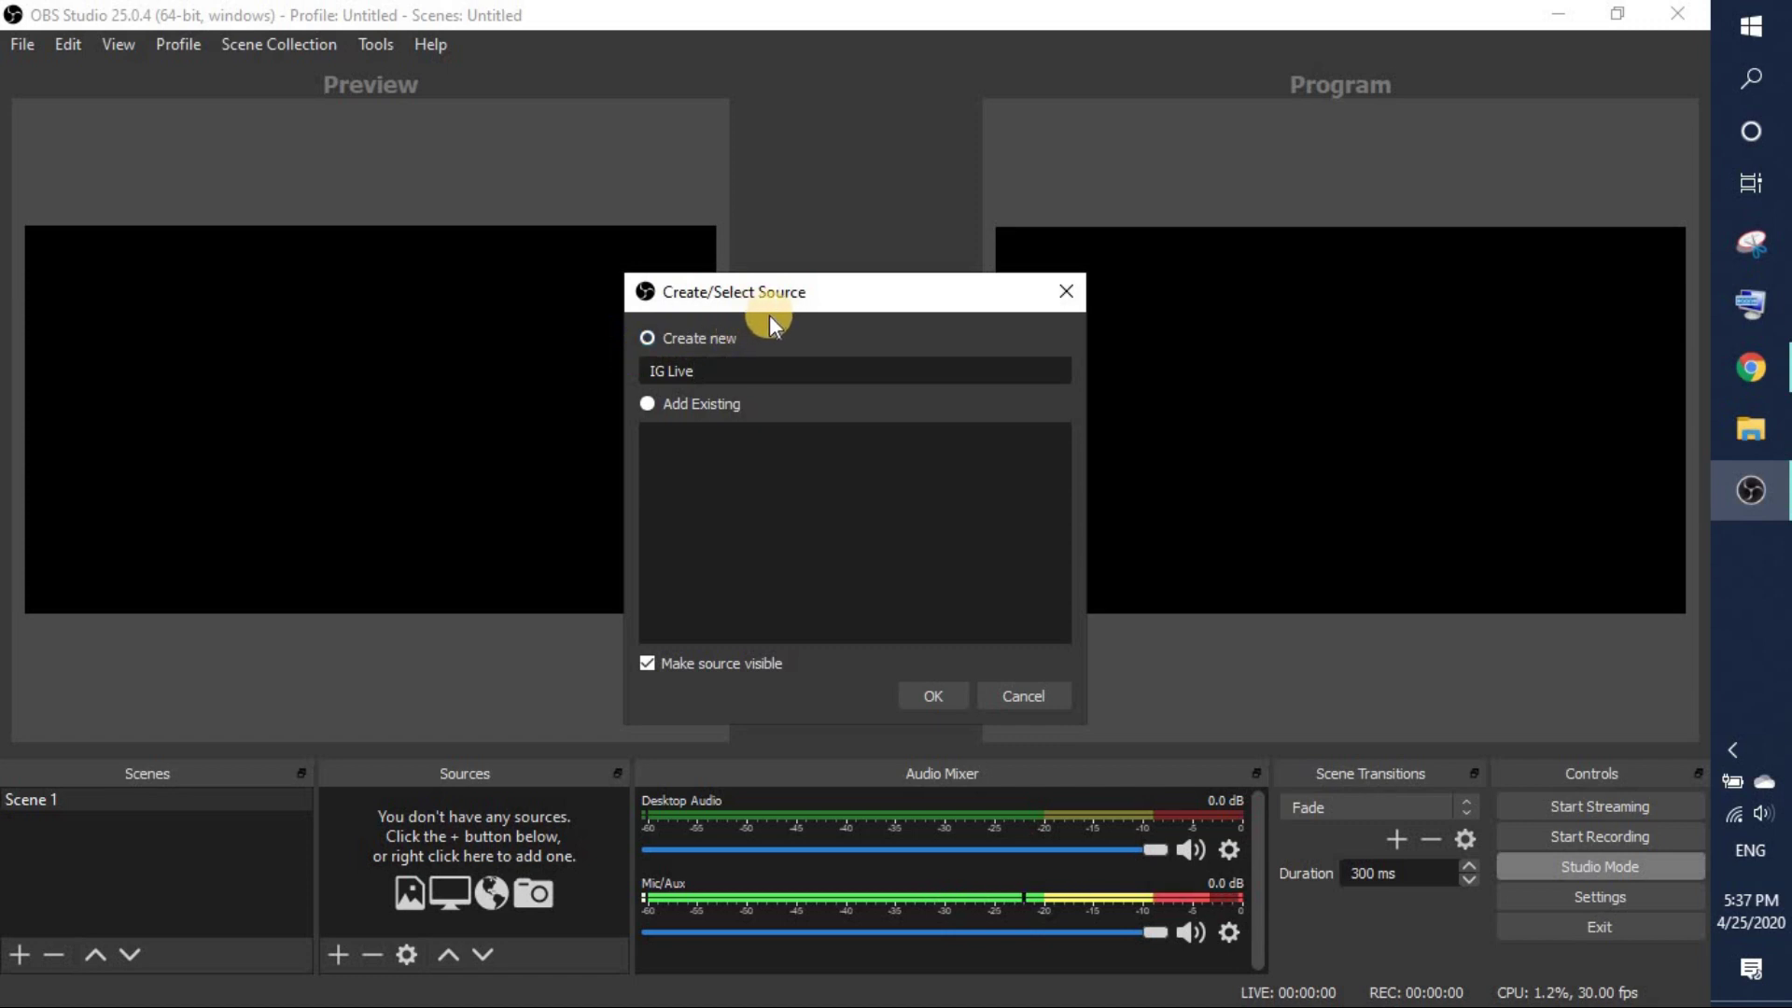
click(919, 691)
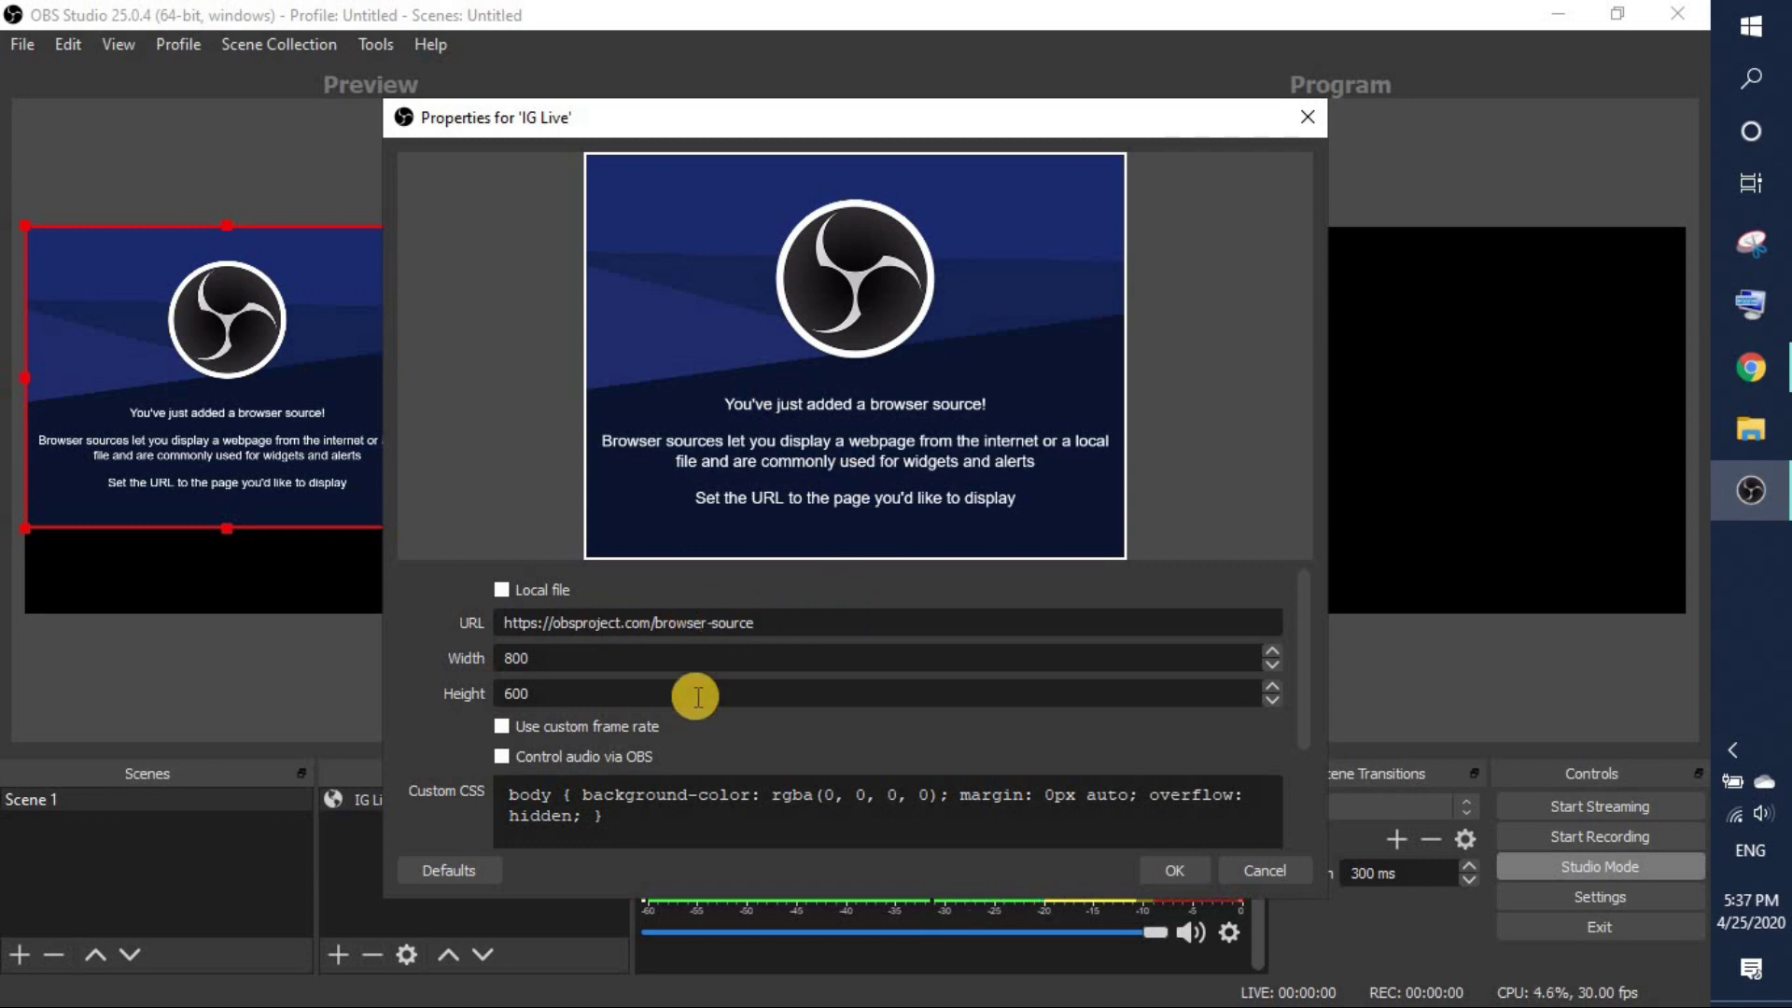
Step: Switch to Chrome, open the gaming account's live video on Instagram, copy its page address and close the video
scroll(698, 696, down, 3)
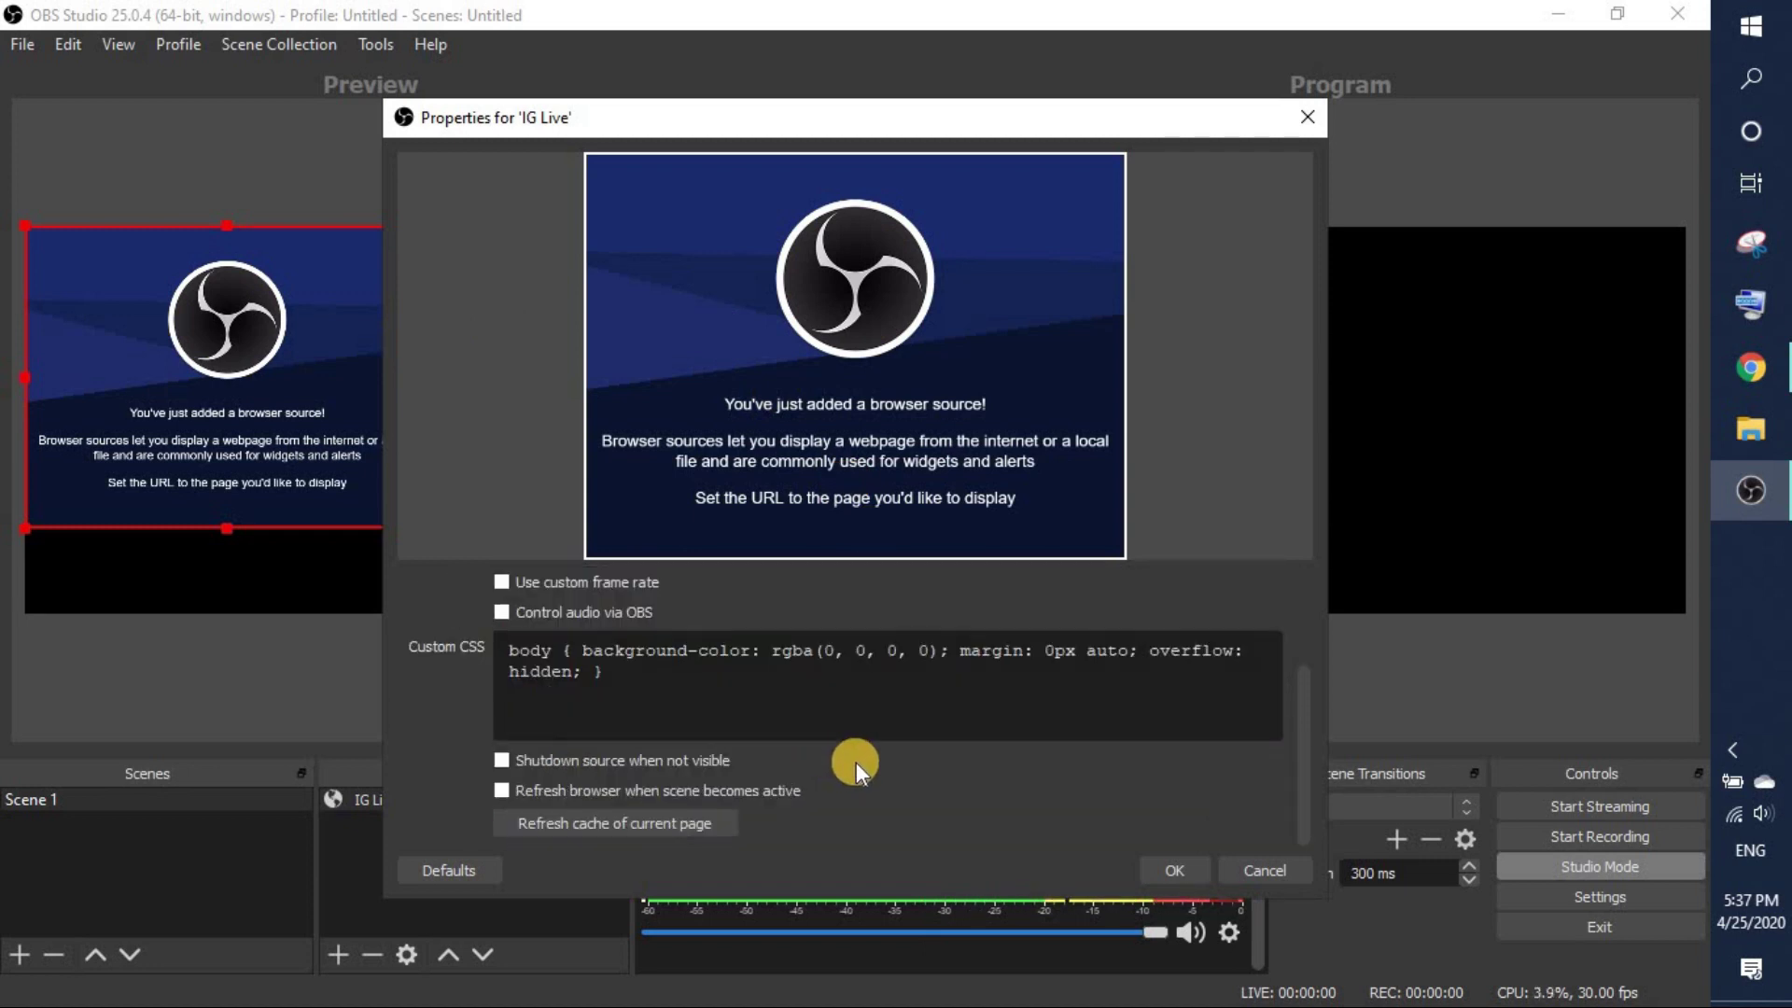
scroll(855, 762, up, 3)
click(825, 622)
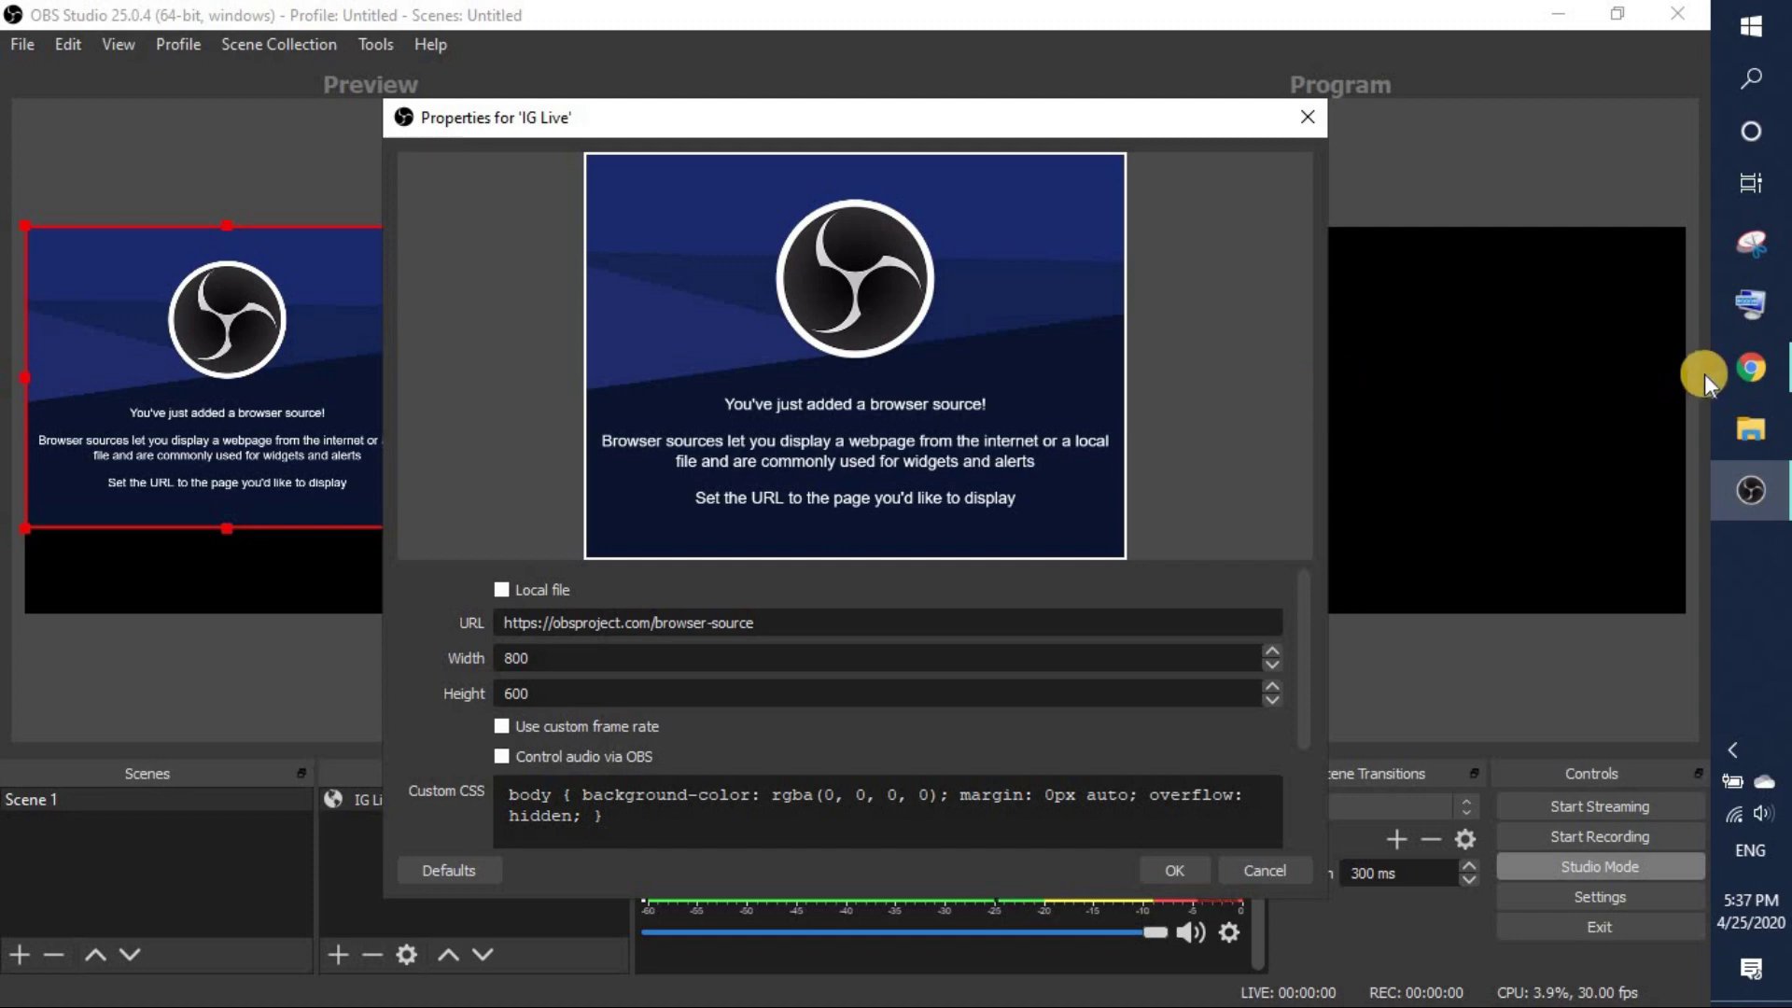
click(1732, 362)
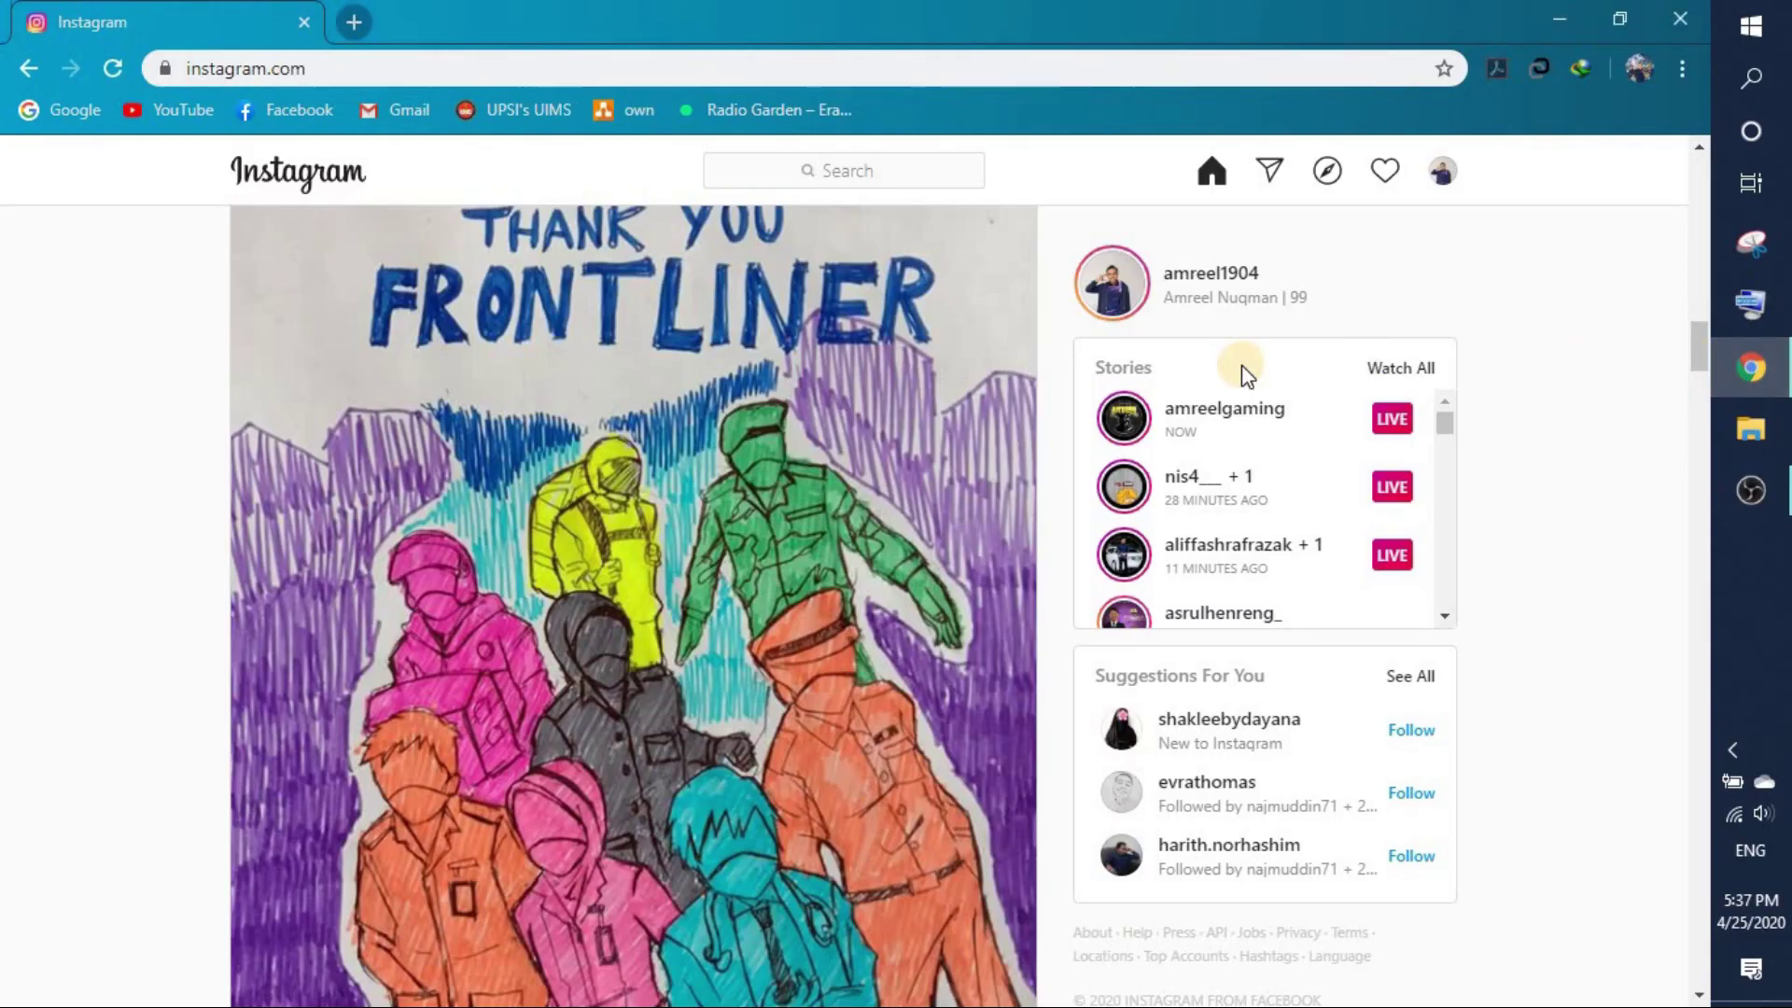
click(1210, 420)
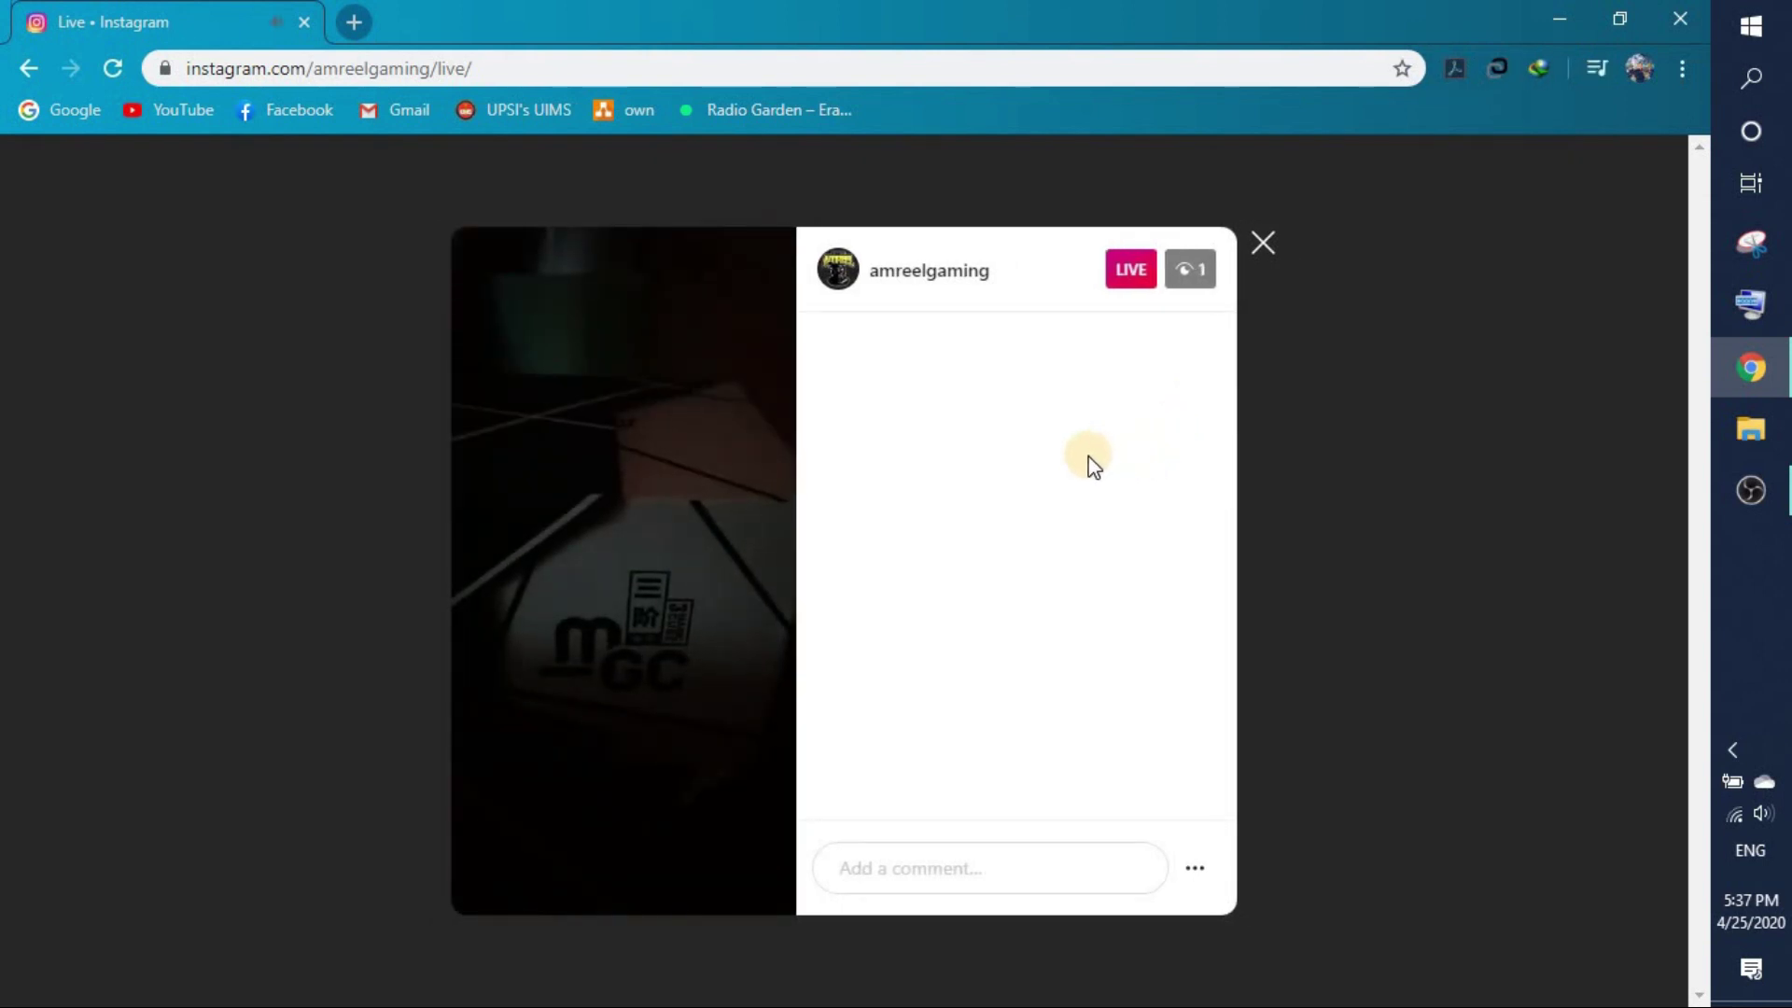
click(572, 80)
key(ctrl+c)
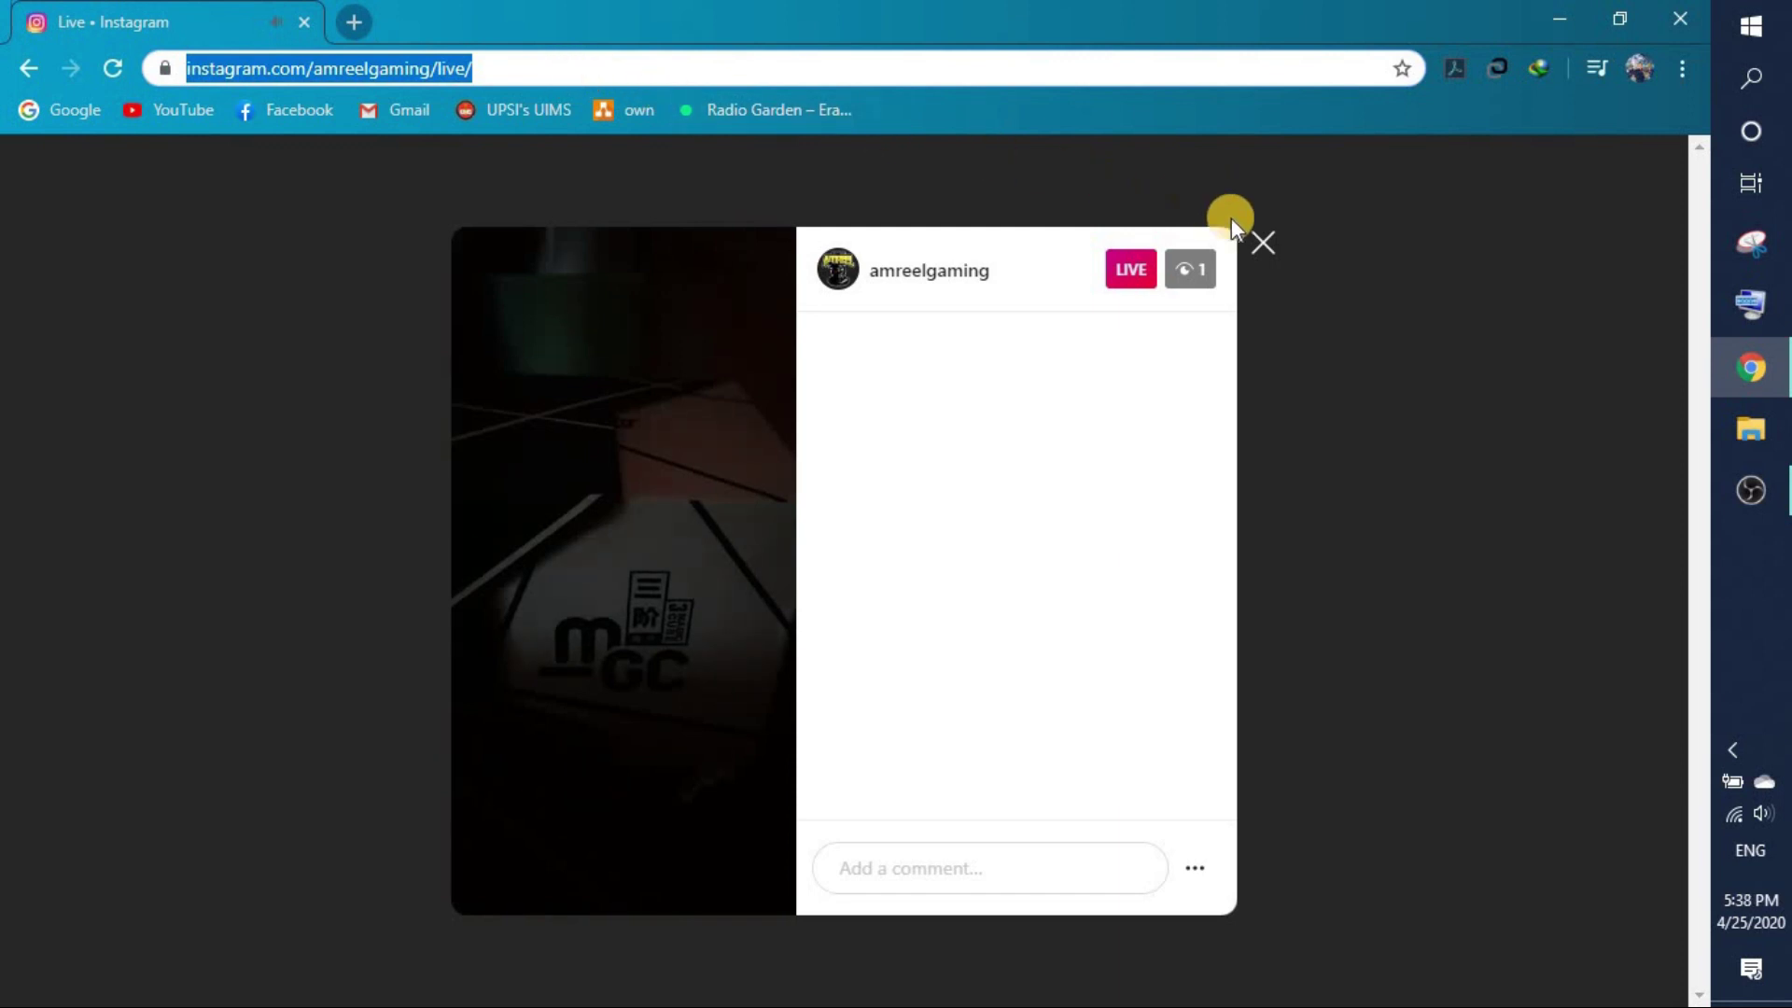
click(362, 23)
click(1267, 241)
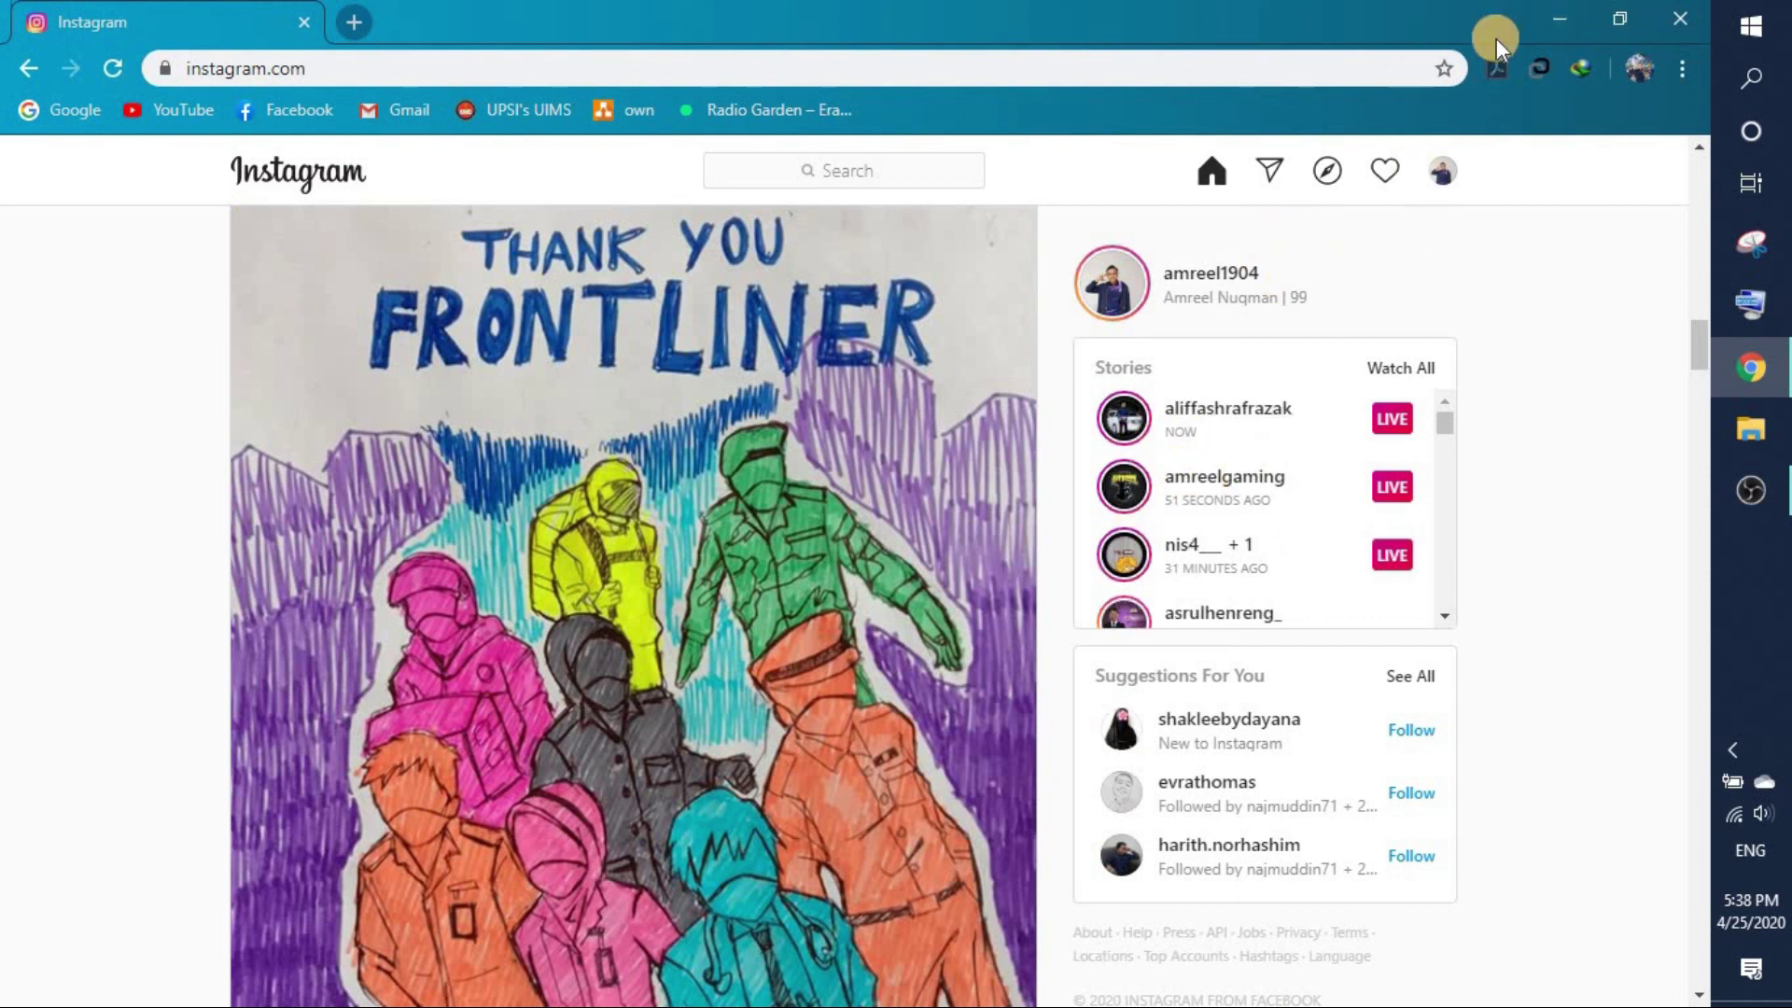
Step: Return to OBS Studio and set the IG Live source's URL to the copied Instagram live address
click(1553, 13)
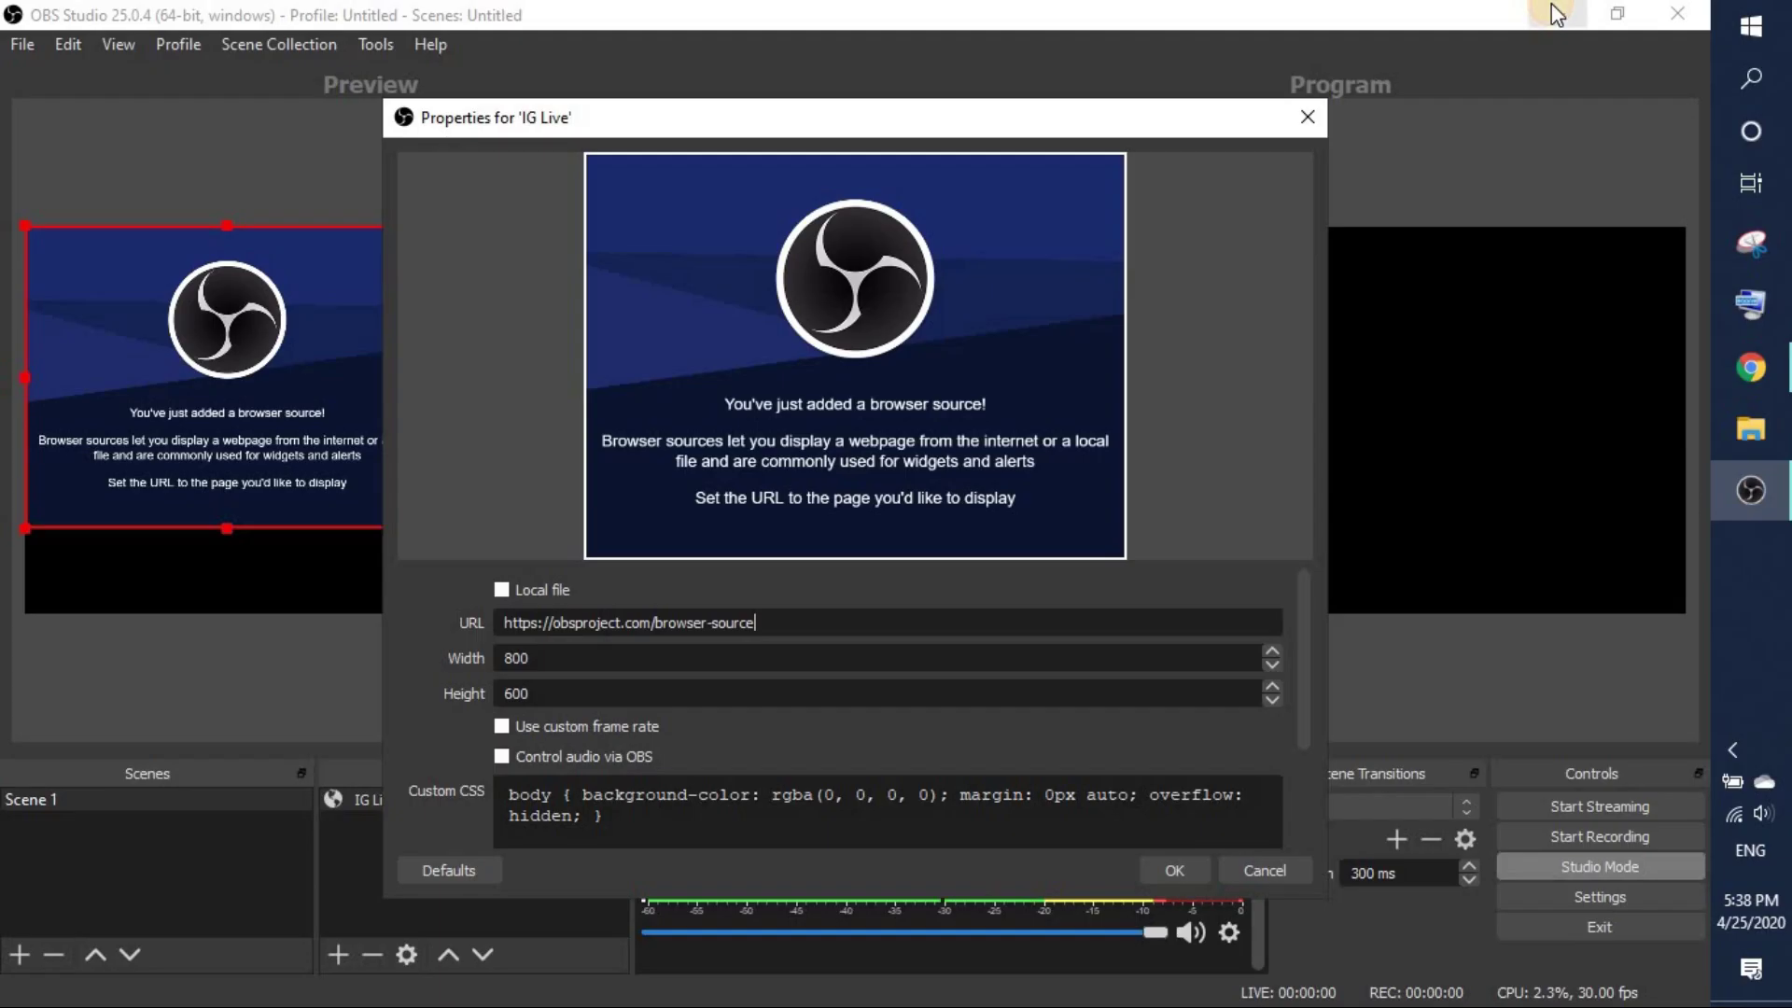
double_click(802, 623)
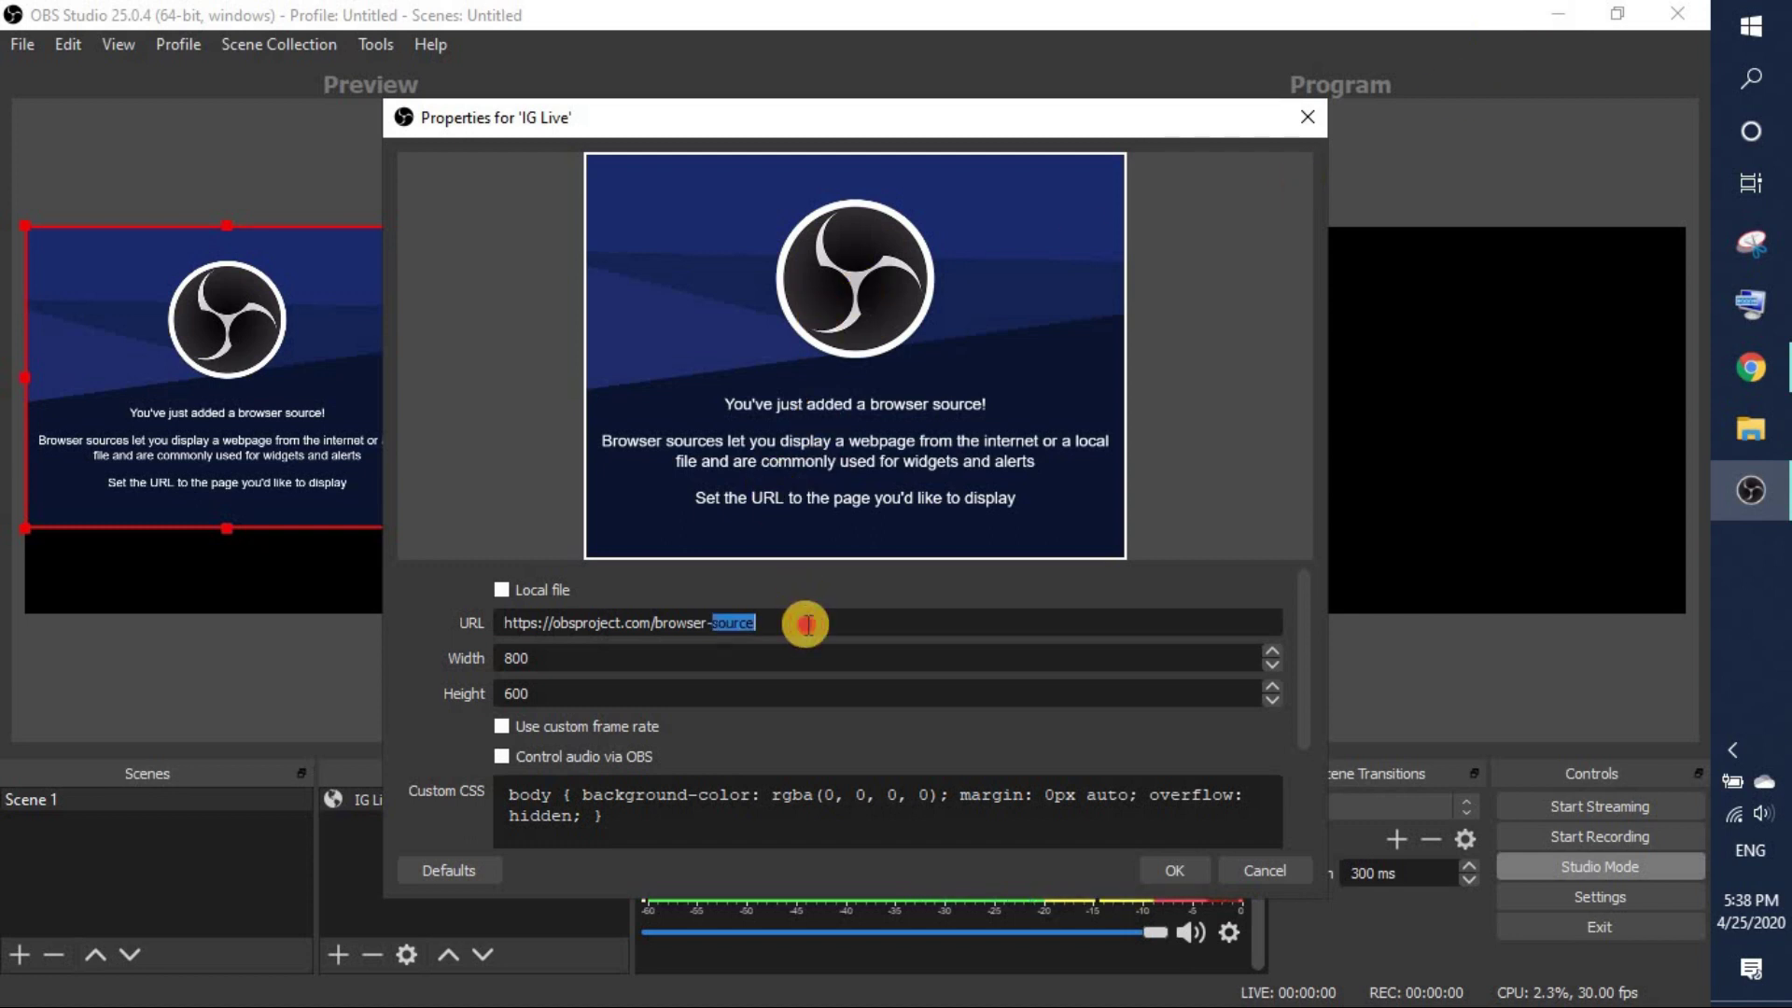
click(805, 623)
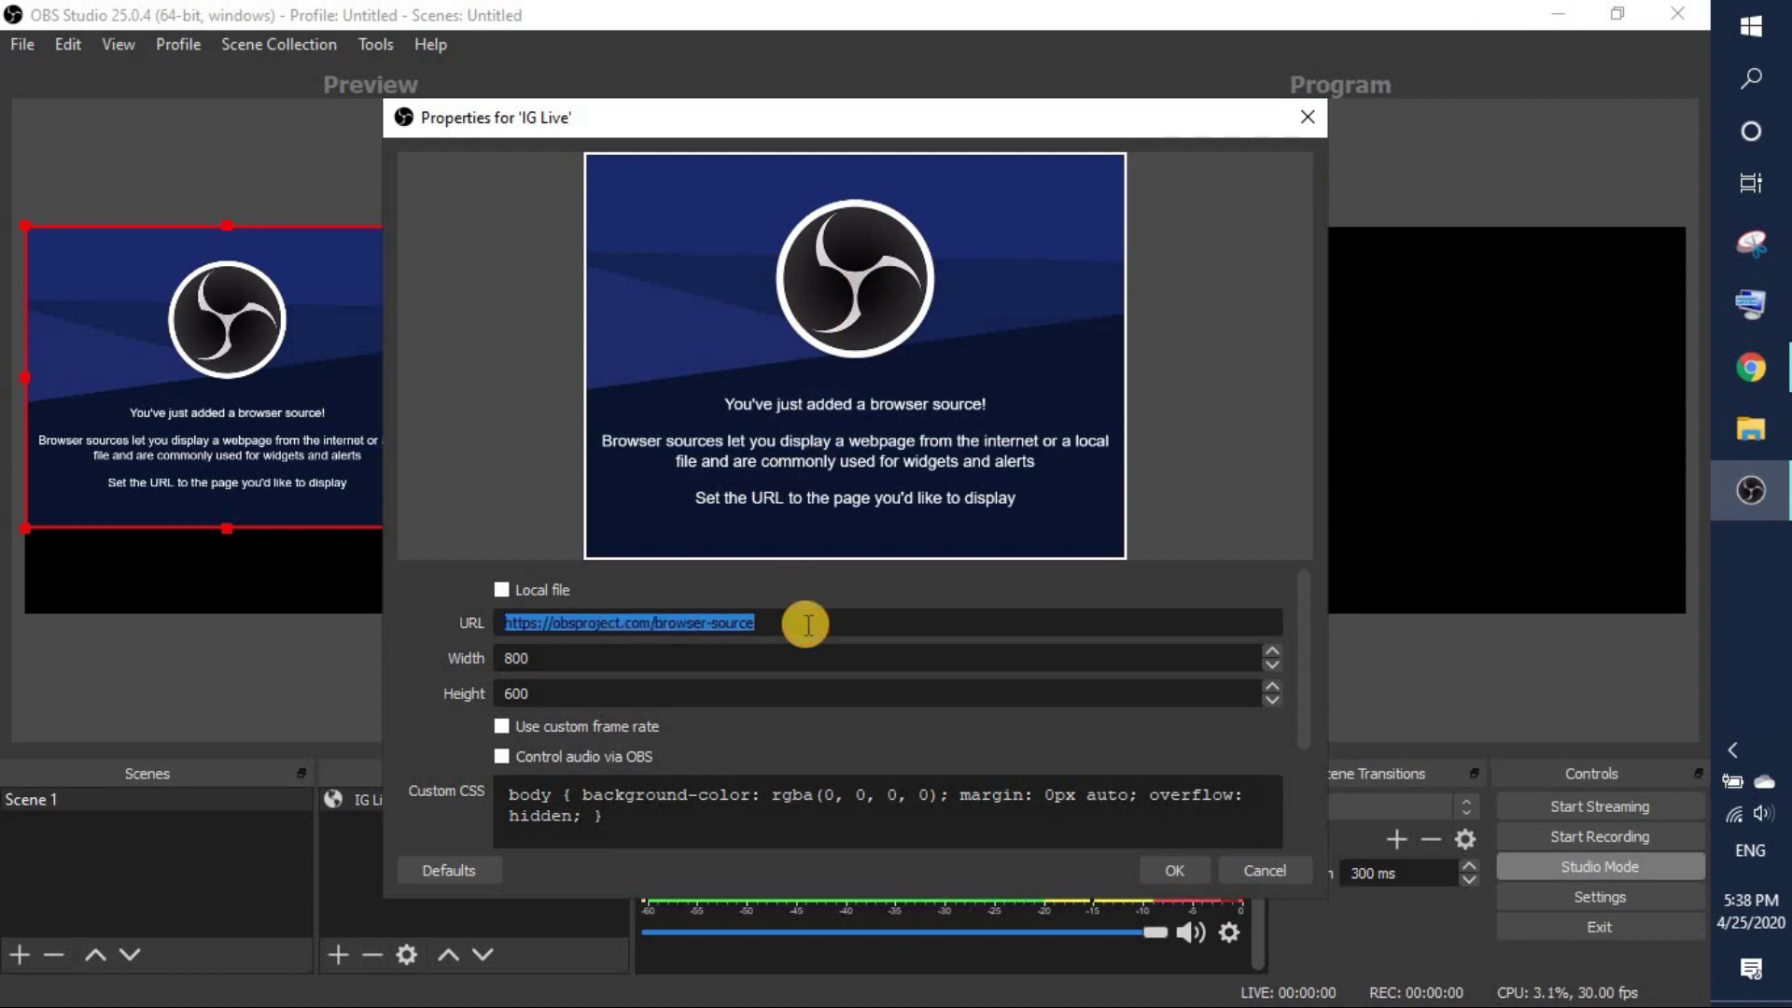
key(ctrl+v)
click(1195, 870)
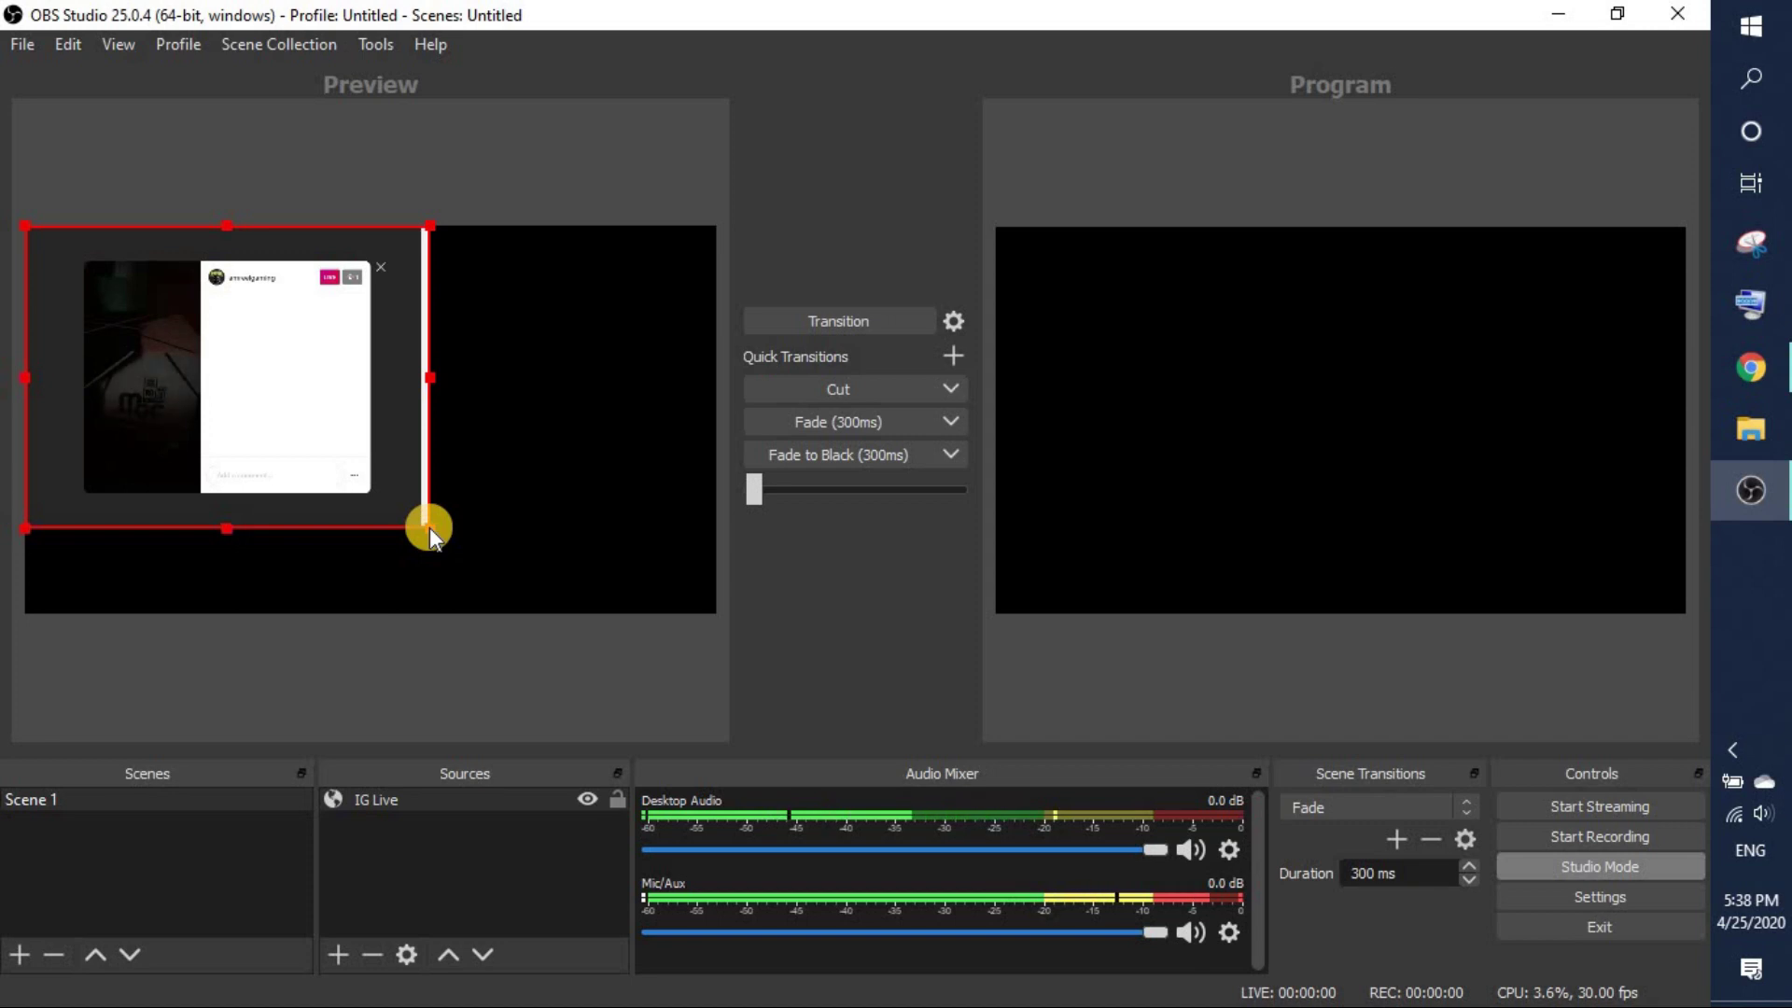
Step: Enlarge the IG Live source beyond the preview's full height, centre it horizontally, and transition the scene to Program
drag(430, 528, 595, 606)
drag(595, 222, 642, 214)
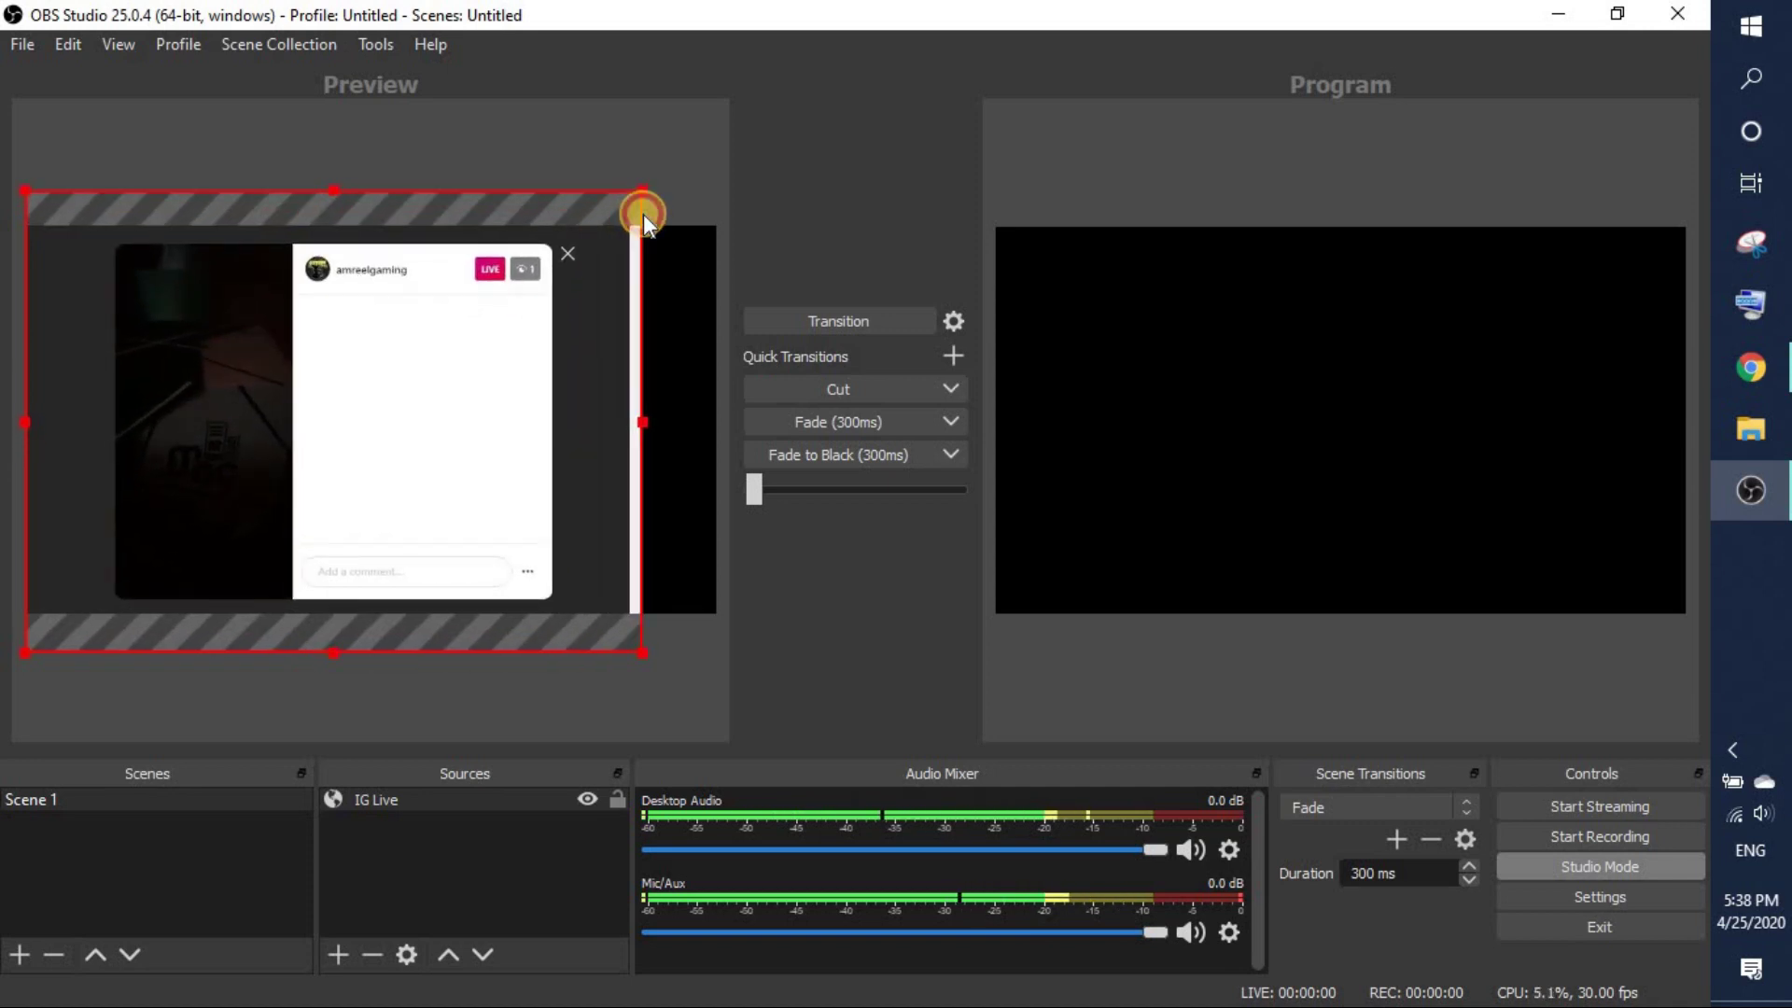
drag(416, 349, 407, 366)
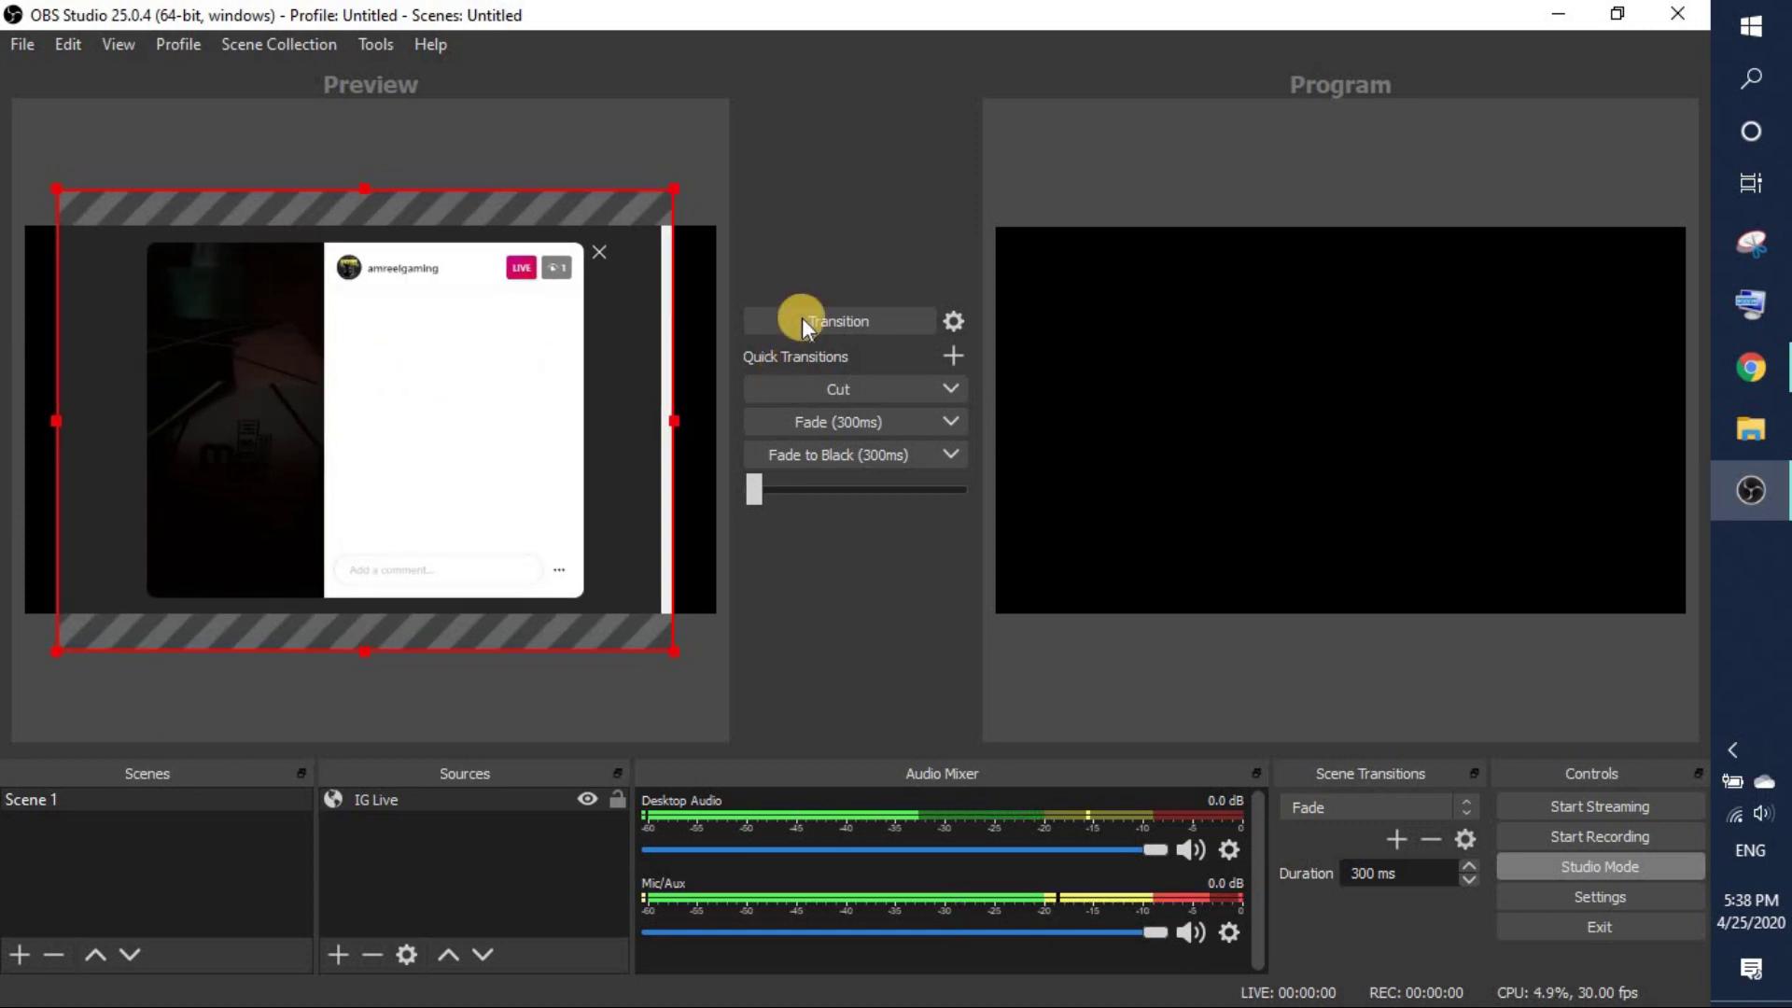
click(700, 644)
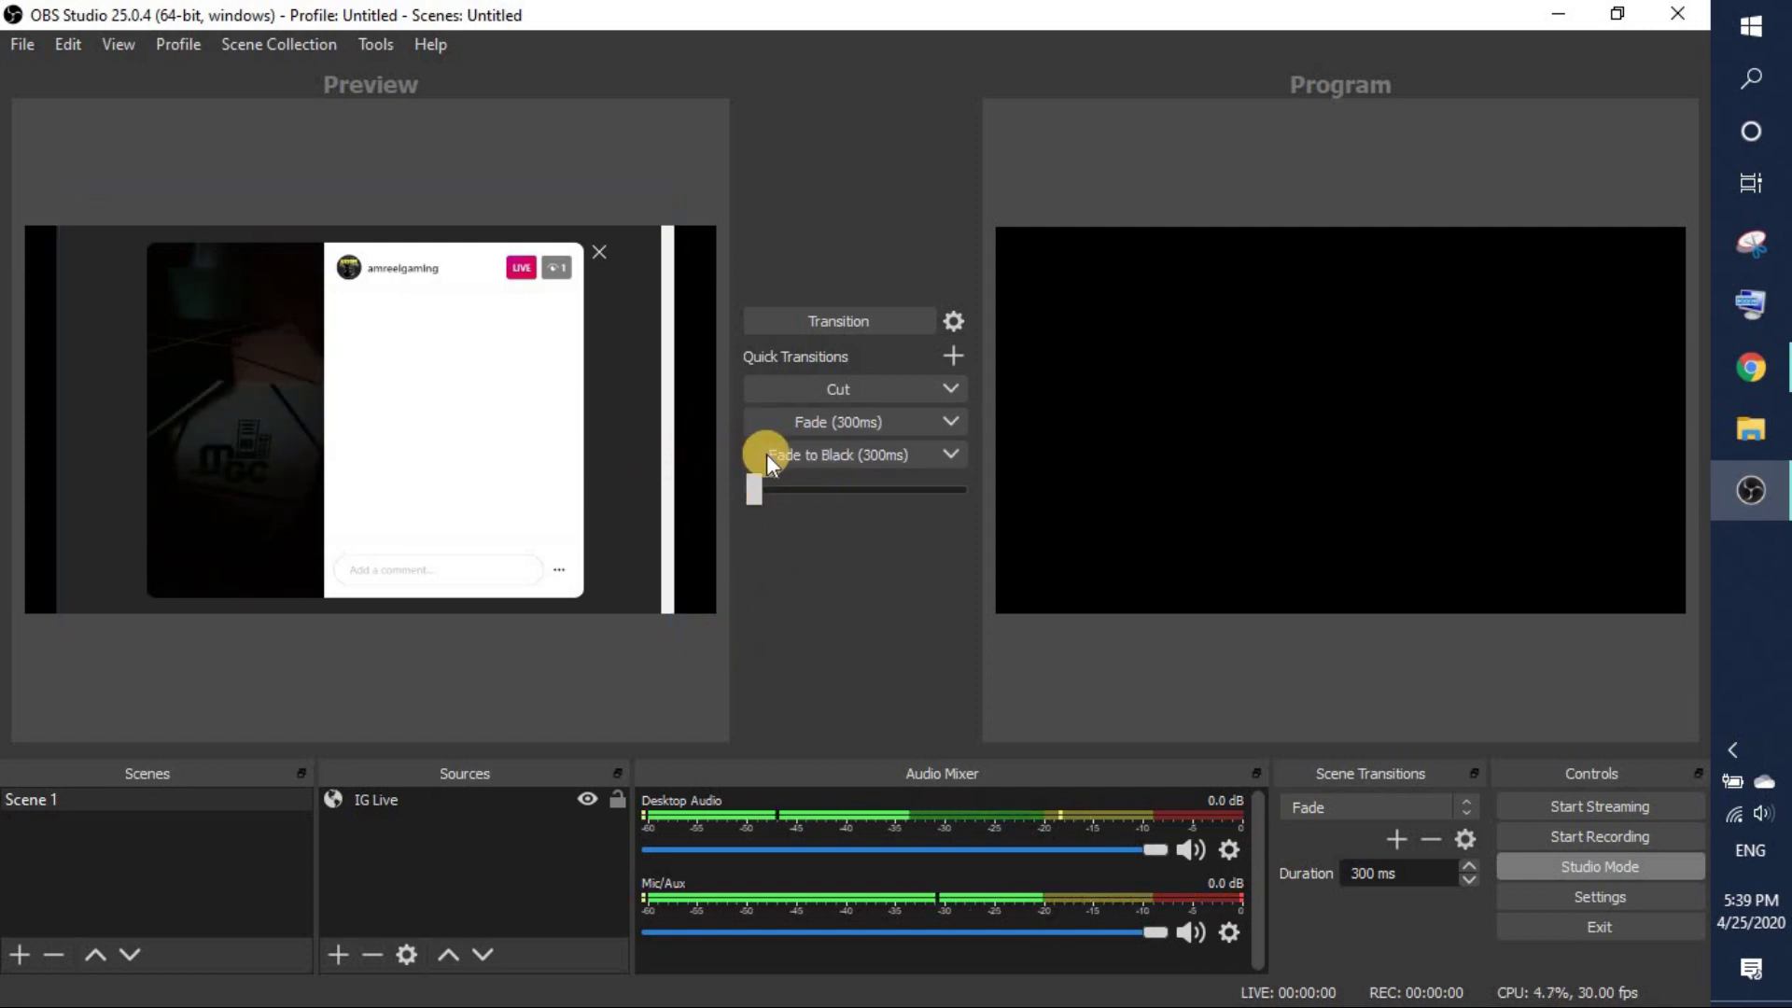
drag(756, 490, 1072, 484)
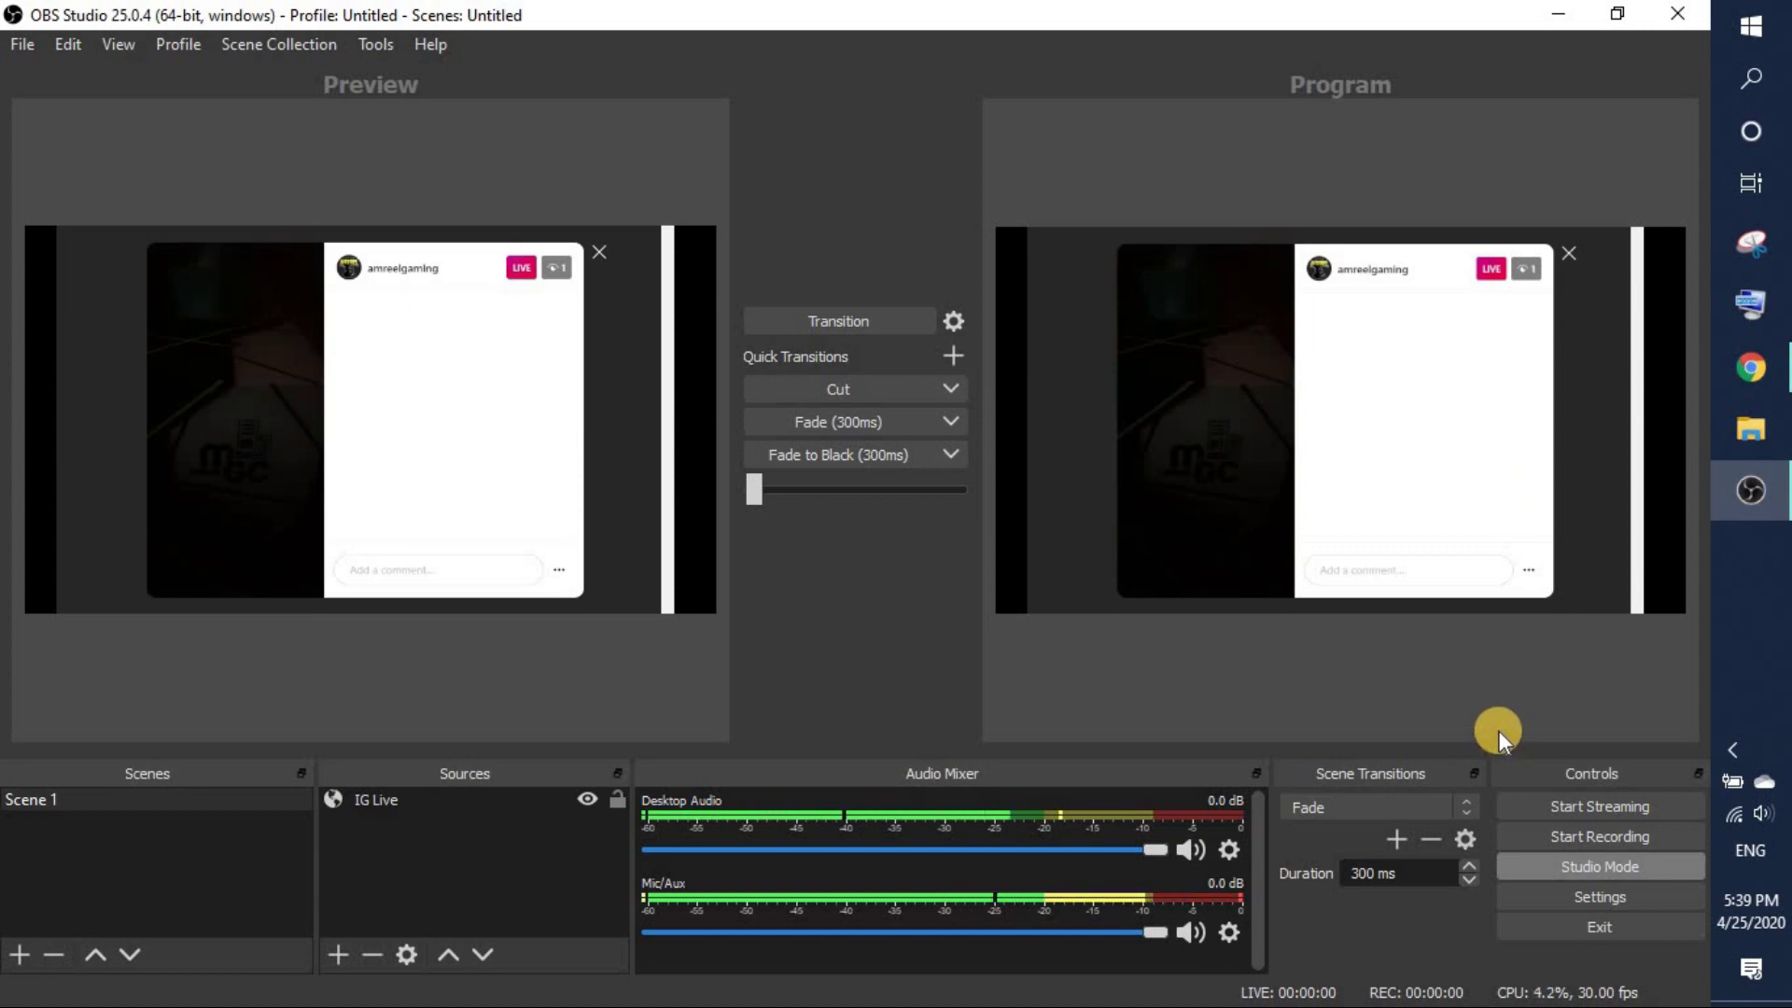
Step: Switch to Chrome, load Facebook in a new tab, and open the managed Gaming Video Creator page
click(1751, 373)
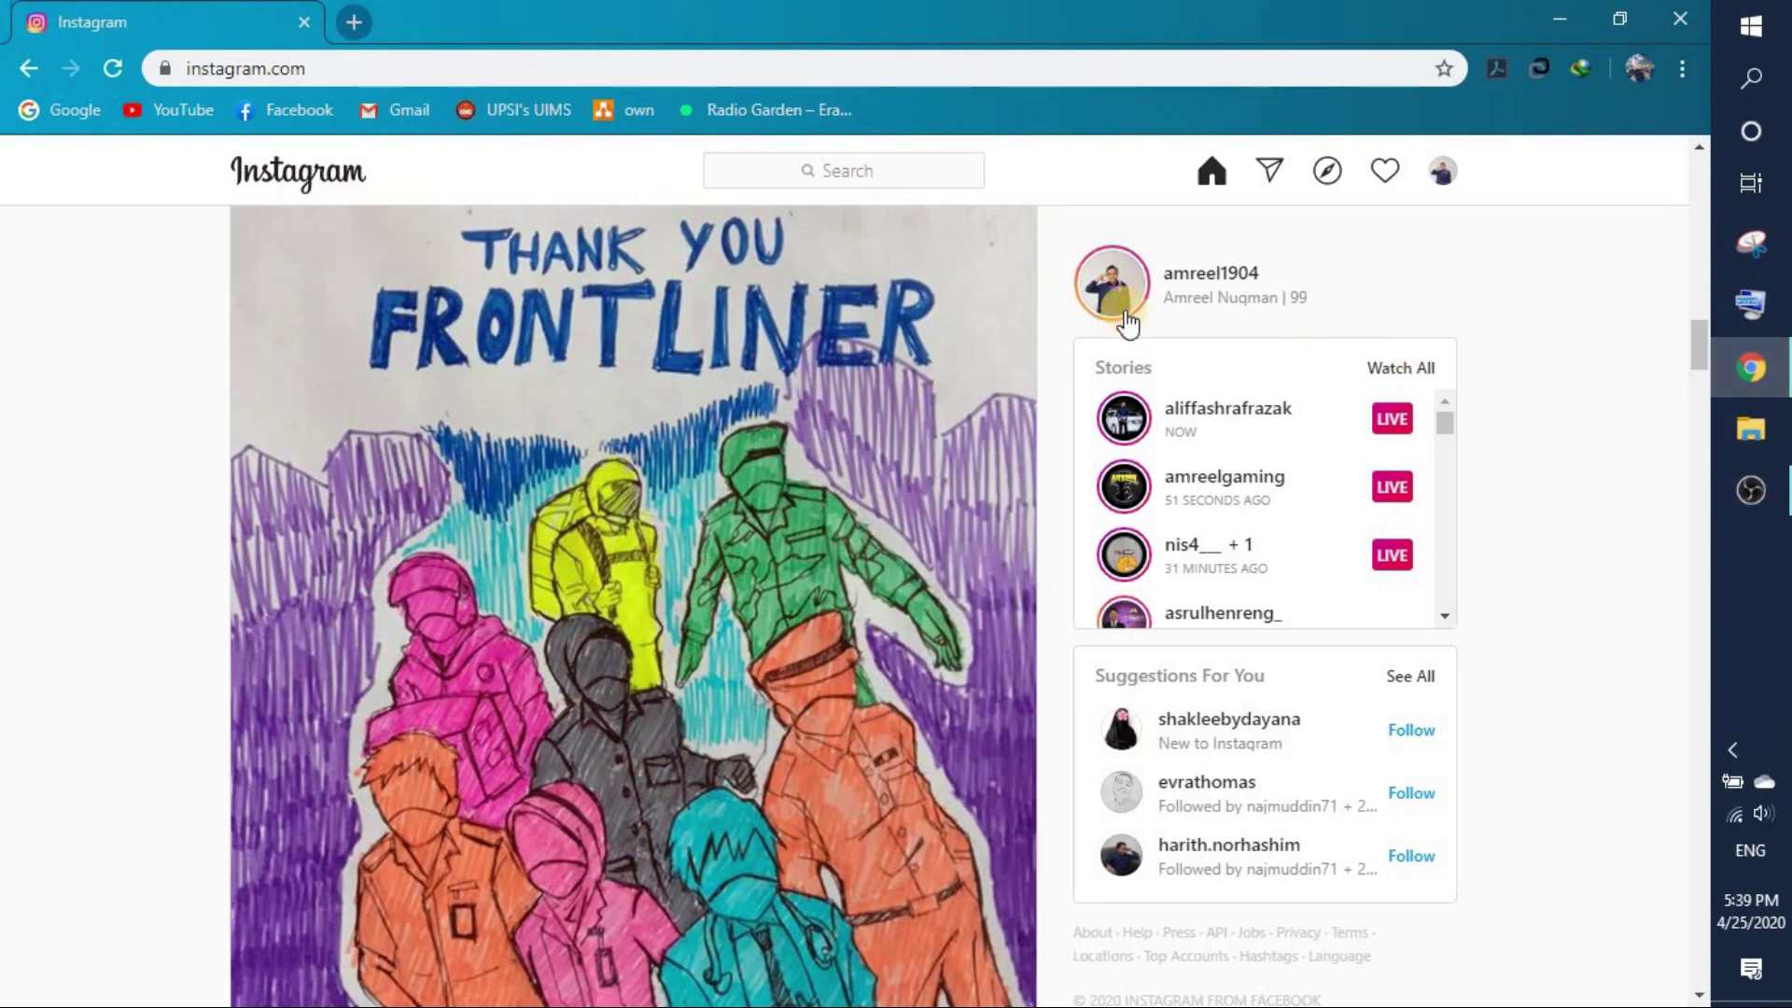
click(354, 21)
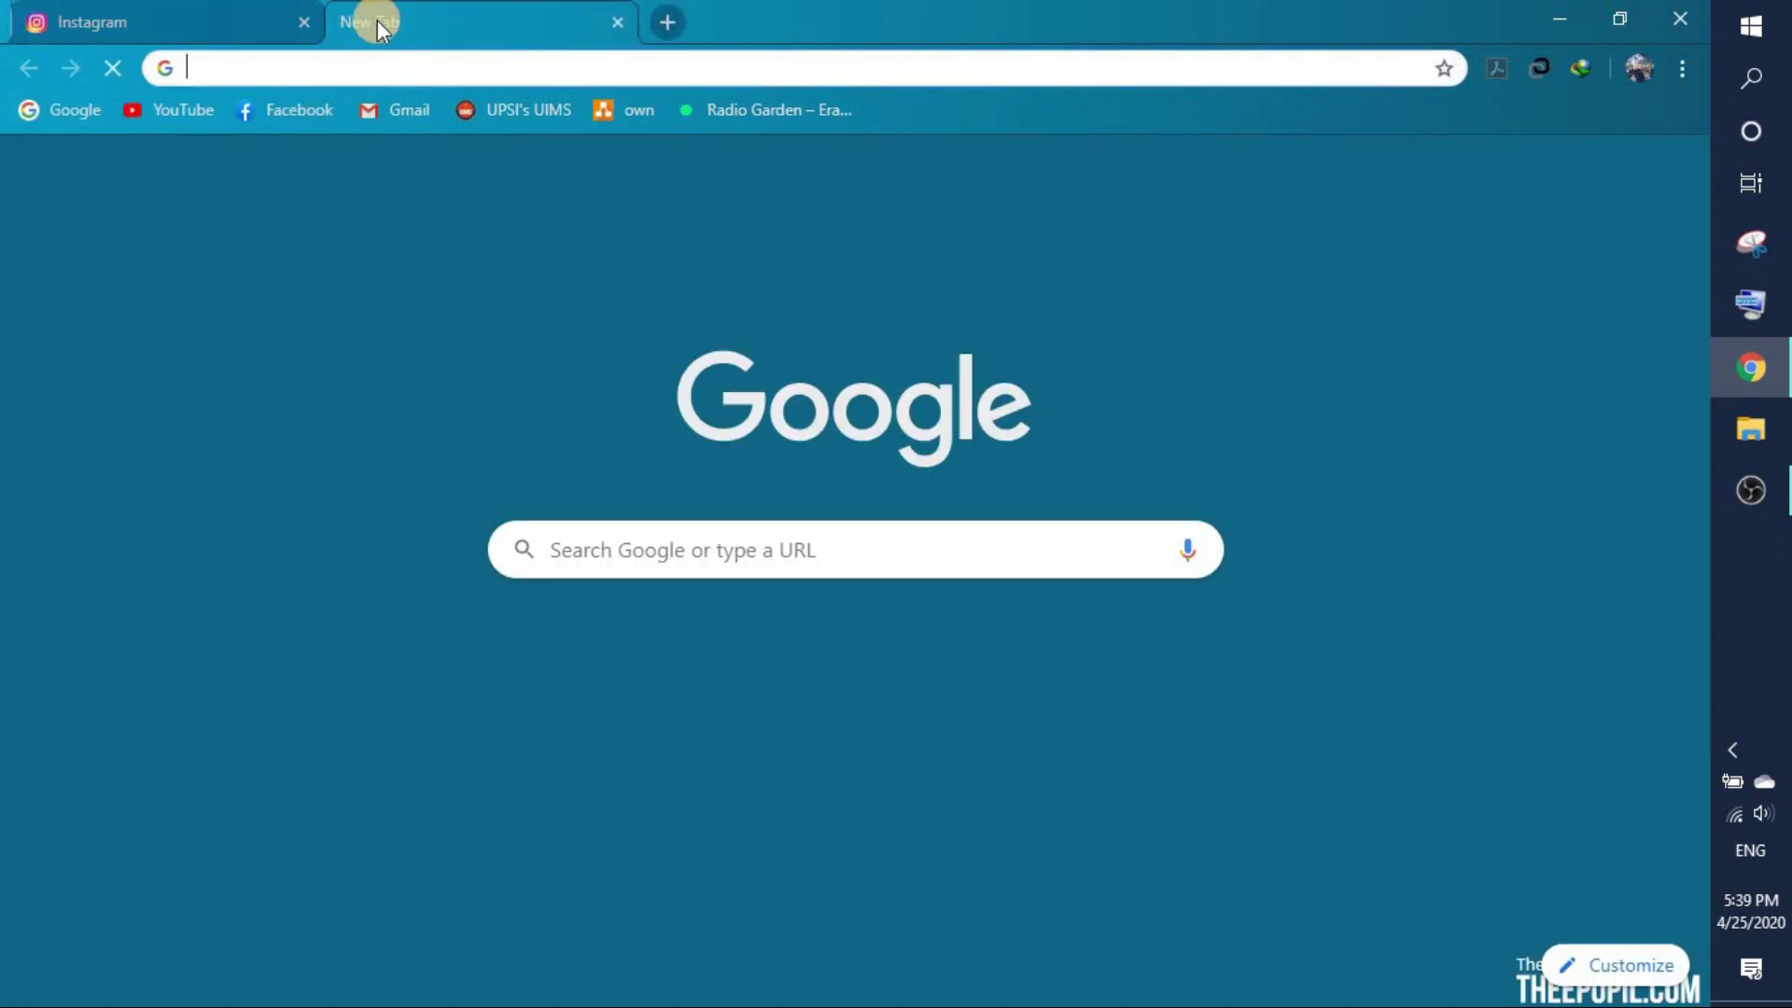
click(822, 519)
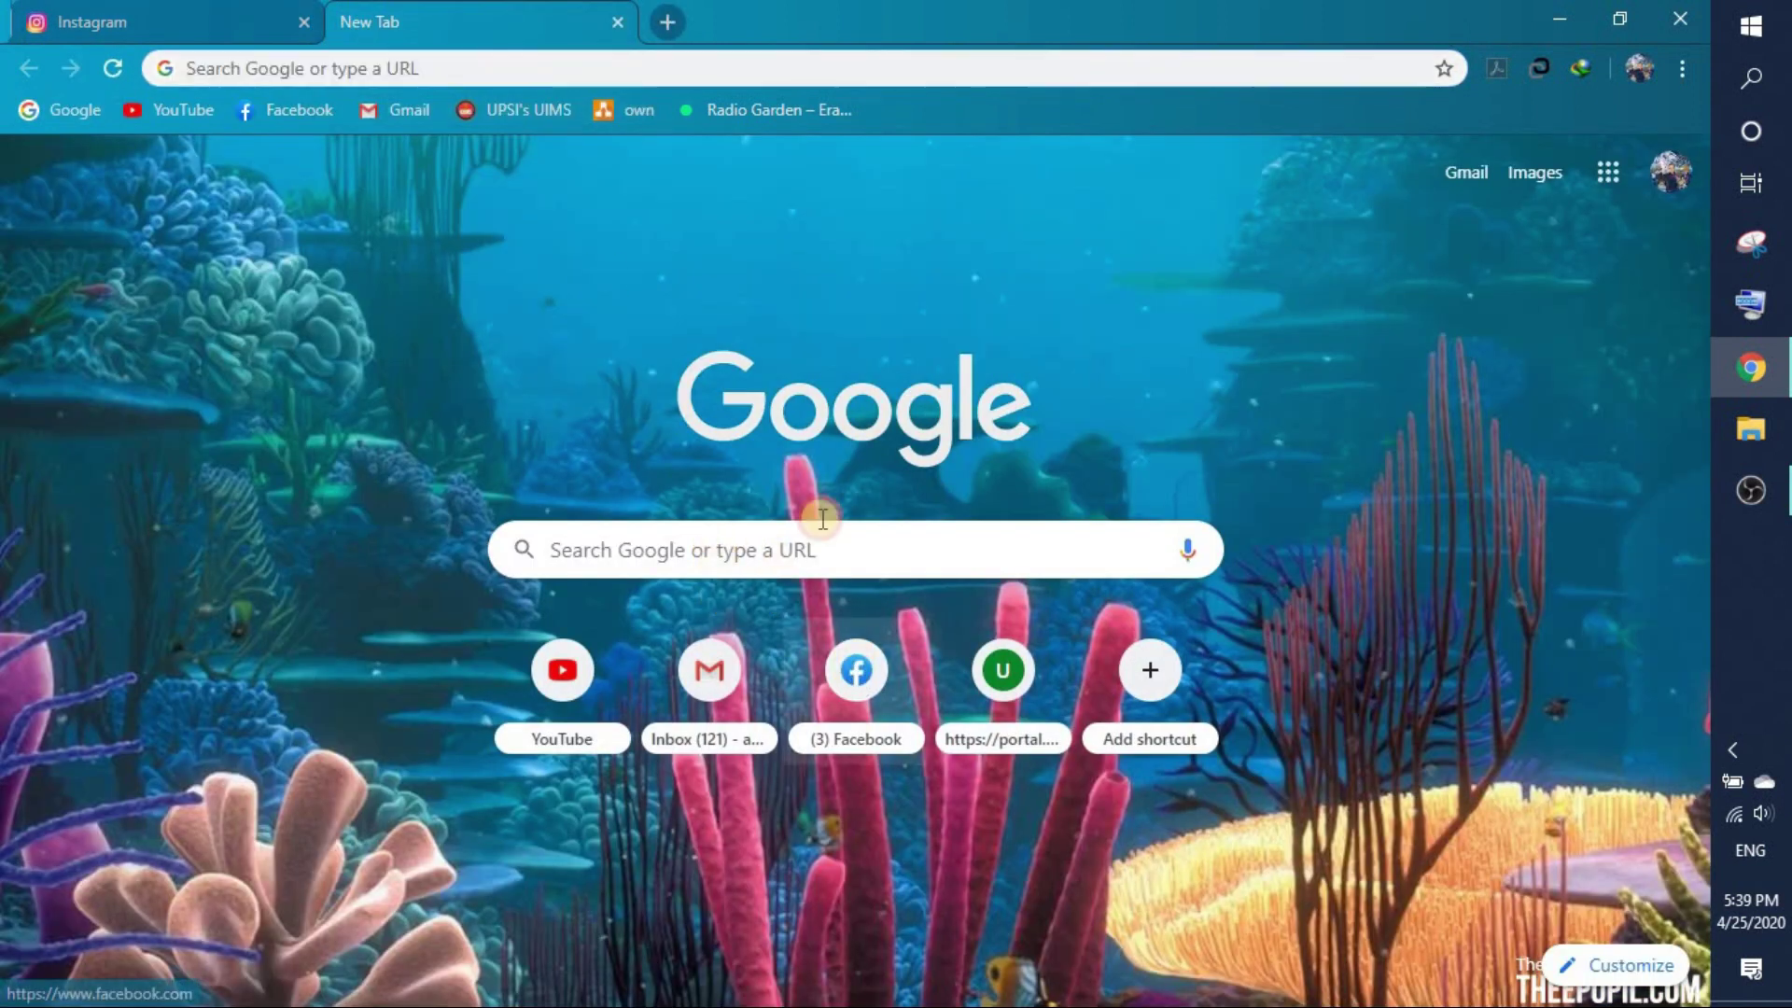
click(856, 669)
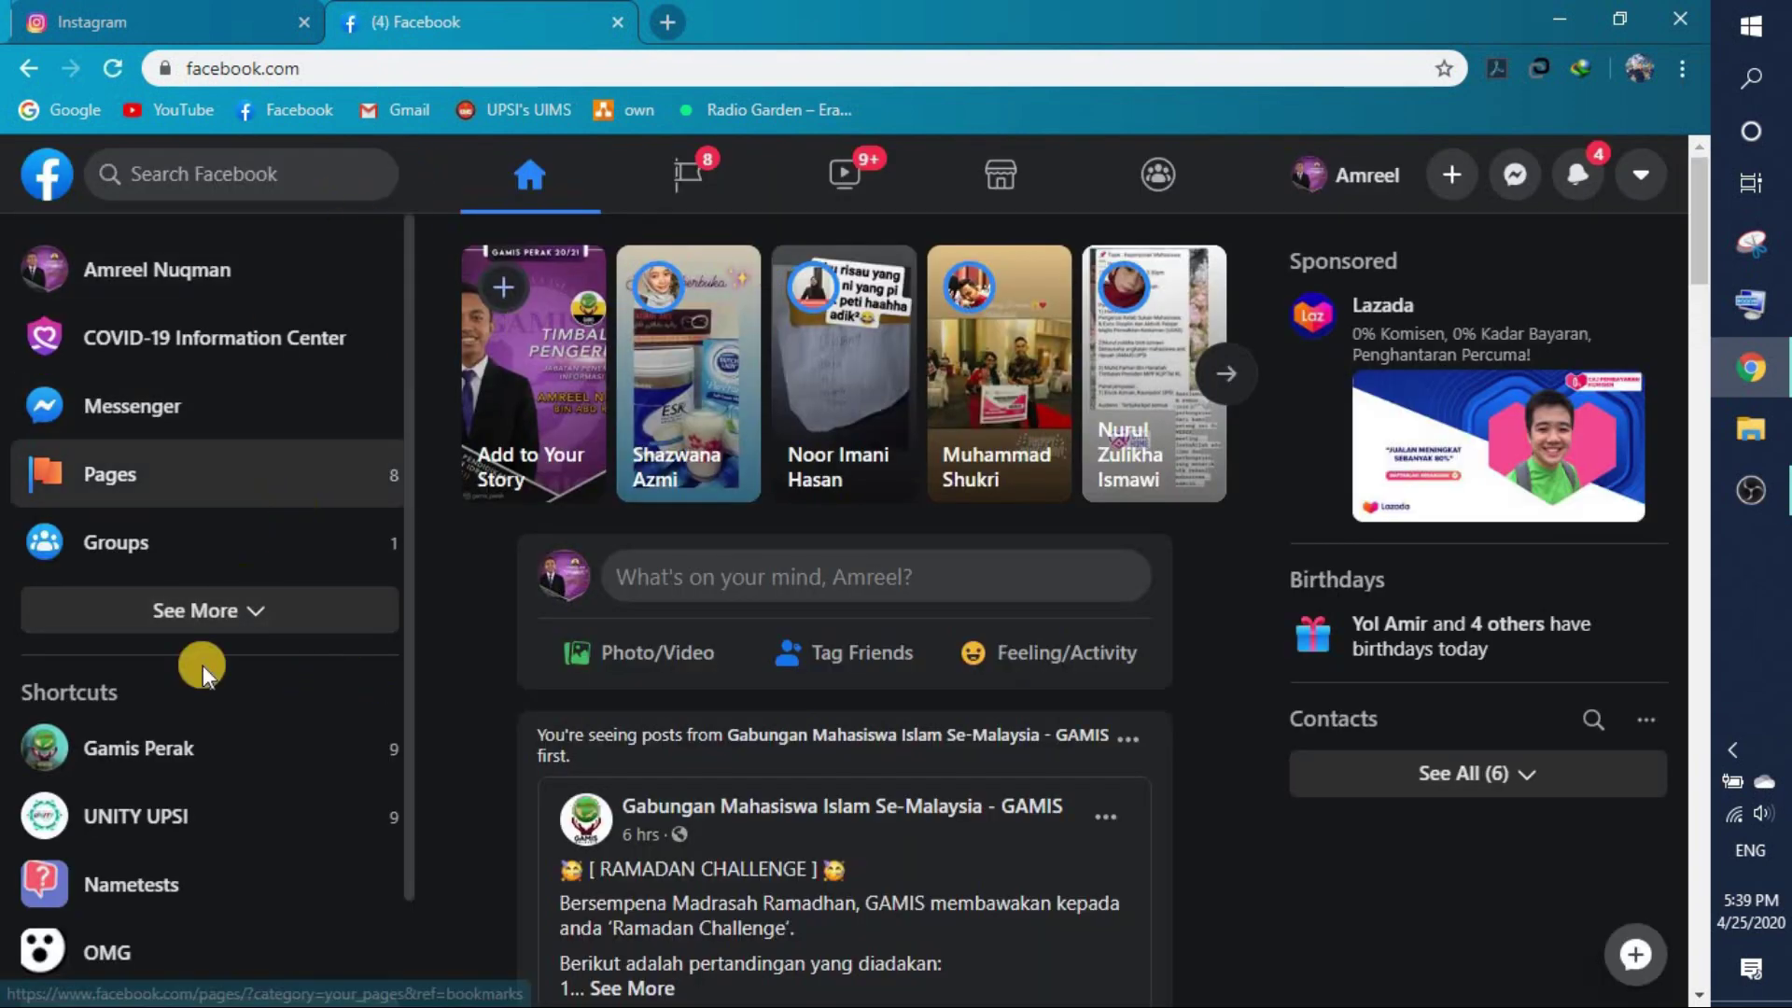
scroll(214, 668, down, 2)
click(208, 894)
click(174, 366)
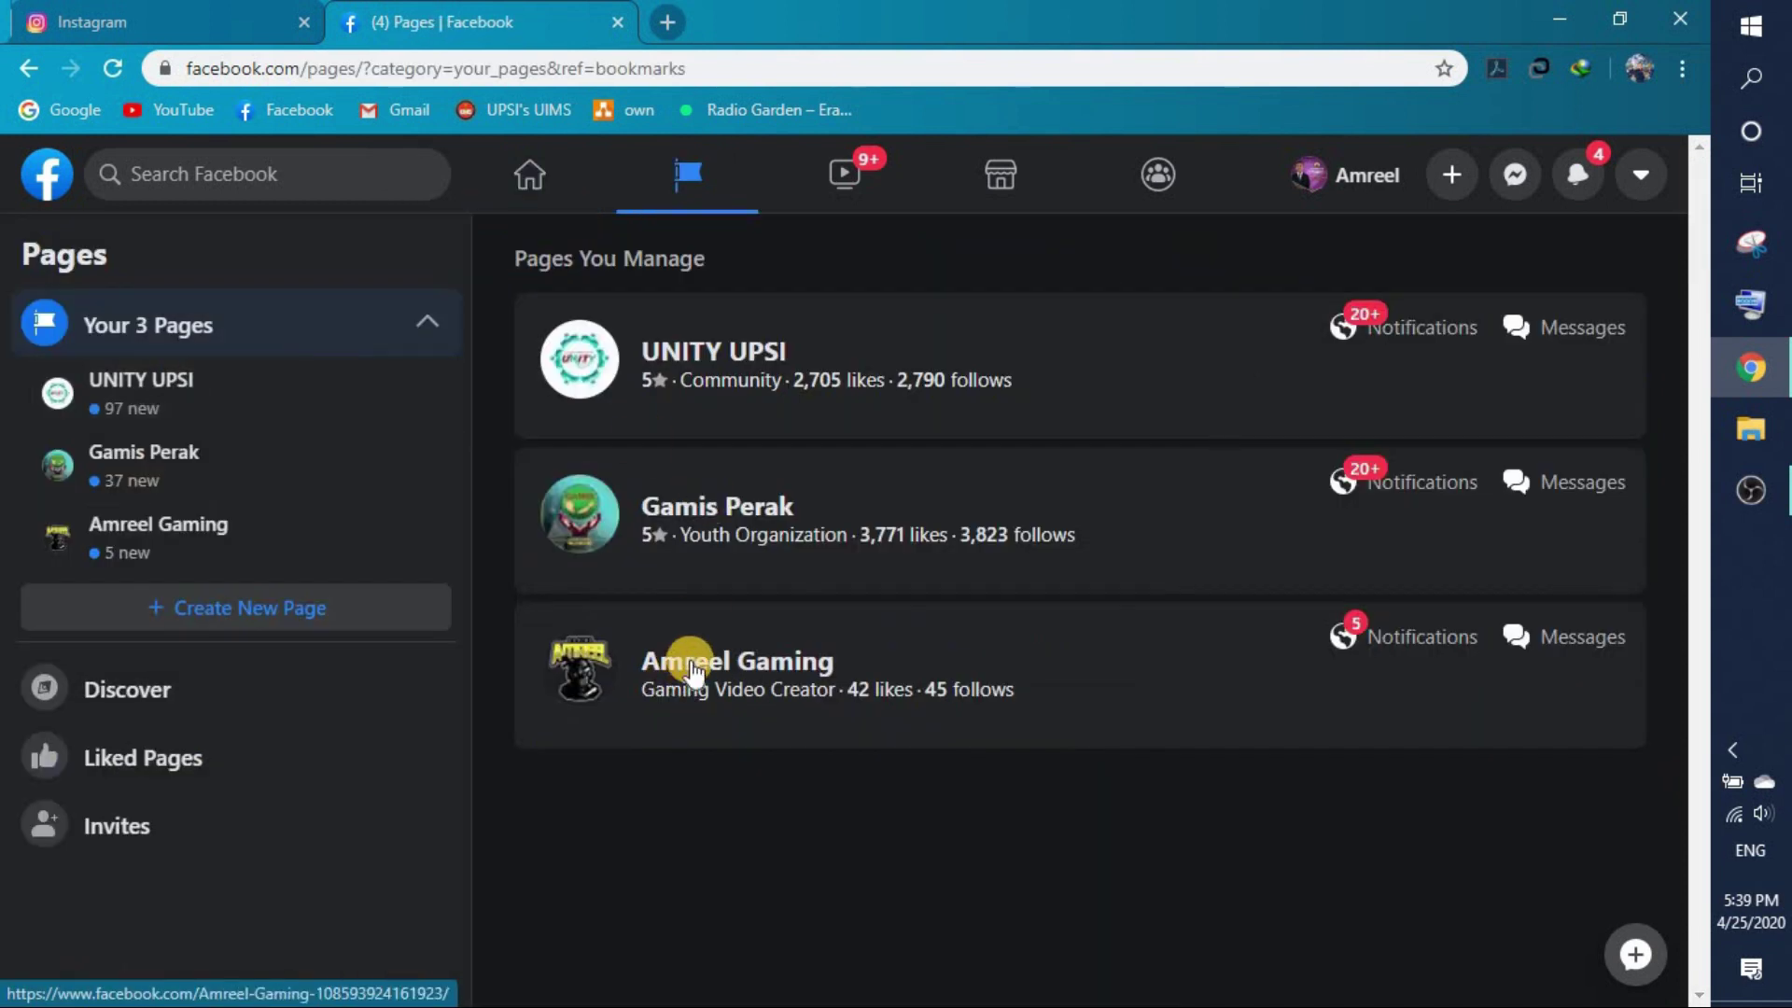
click(690, 662)
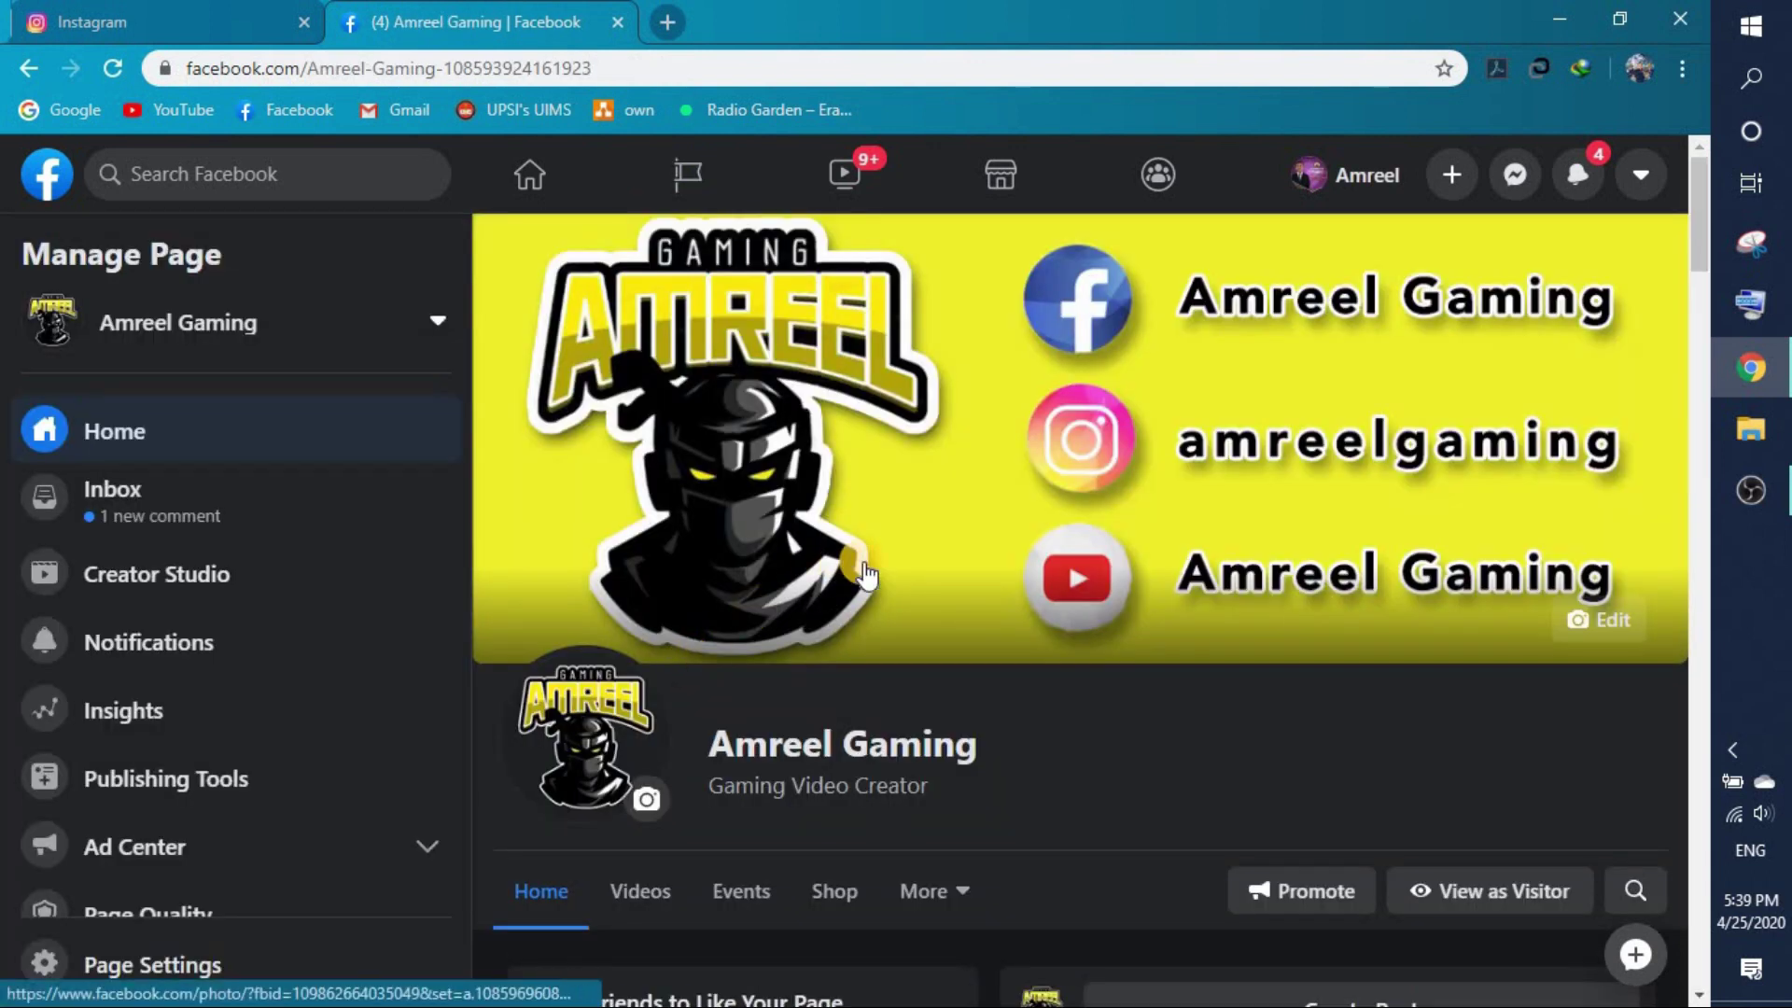
Step: Create a live video for the page and copy the stream key from its live stream setup
scroll(864, 561, down, 5)
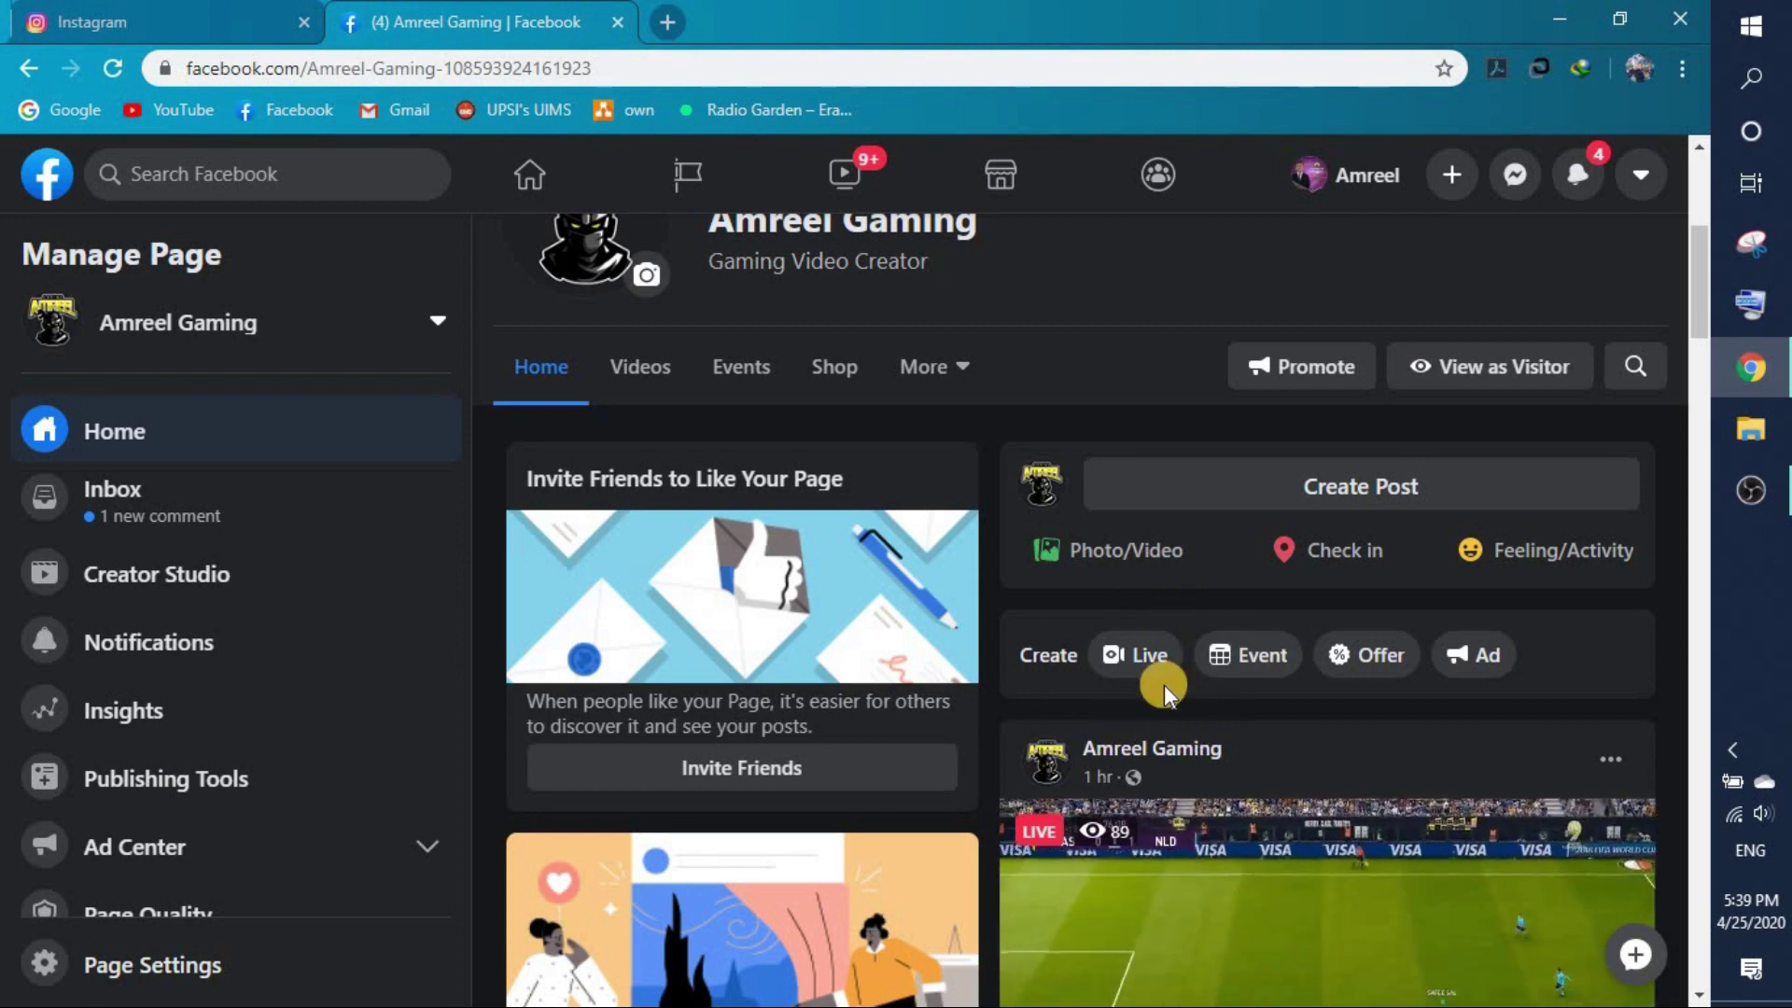
click(1146, 660)
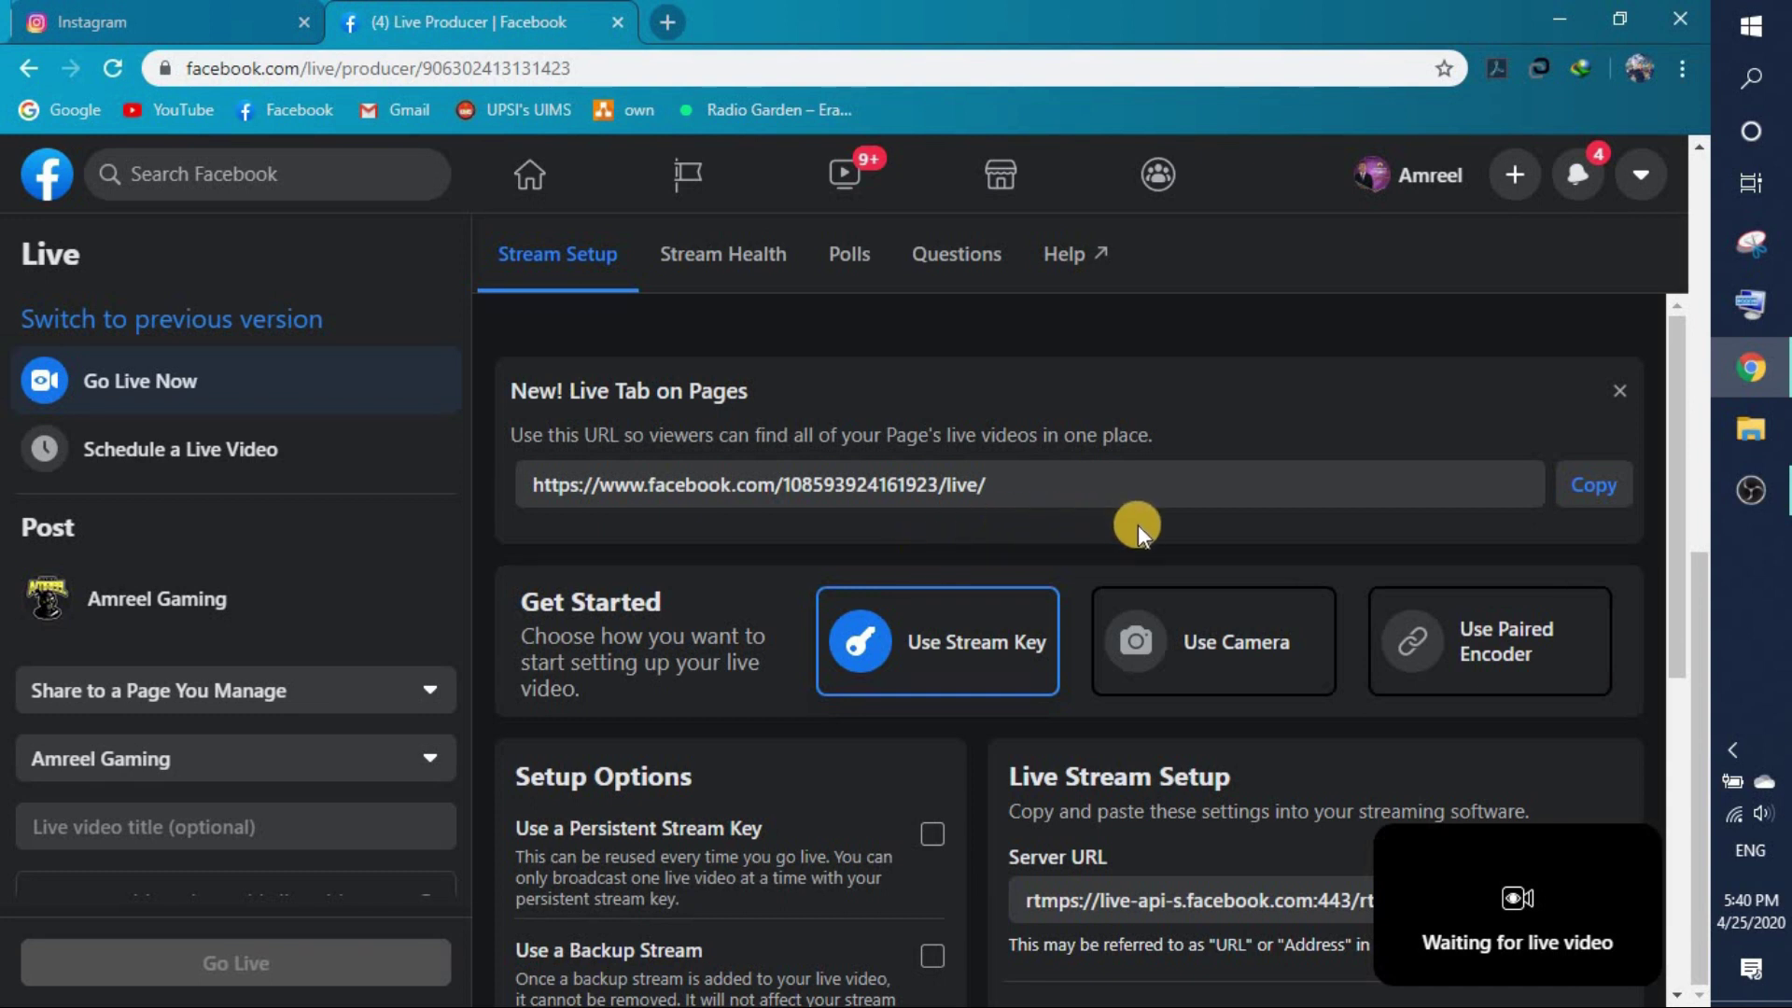
scroll(1138, 525, down, 1)
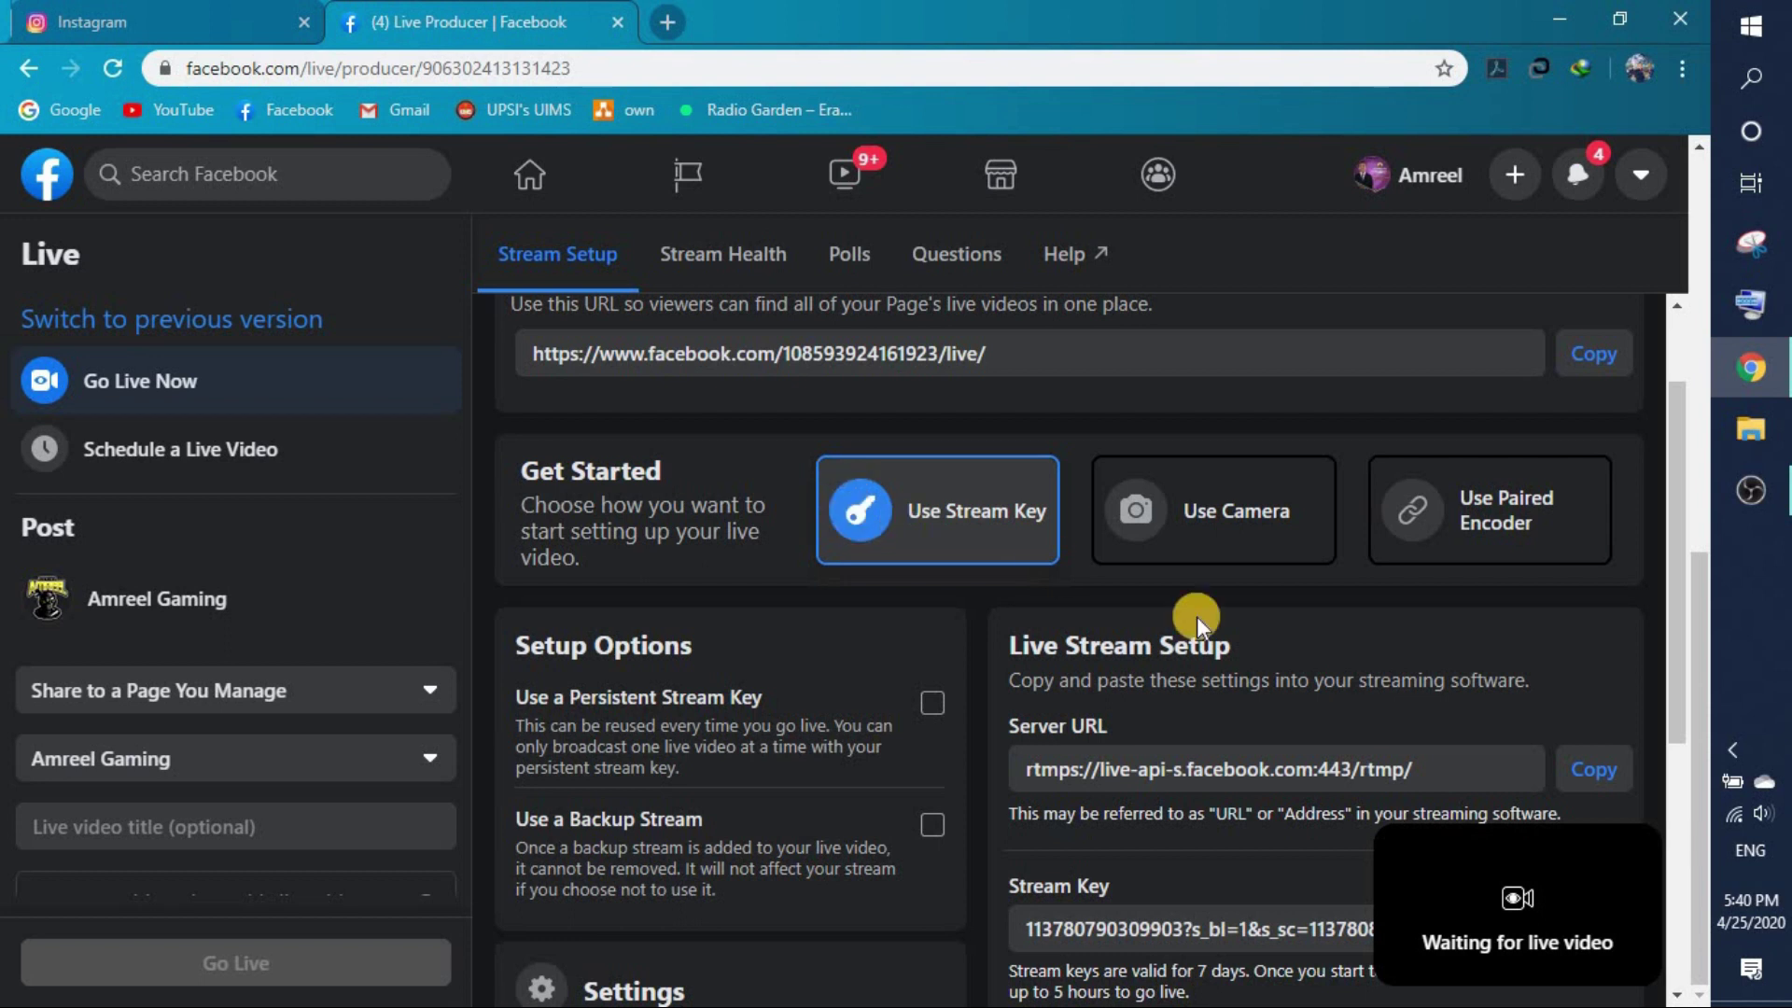
scroll(1269, 654, down, 1)
scroll(1273, 657, down, 1)
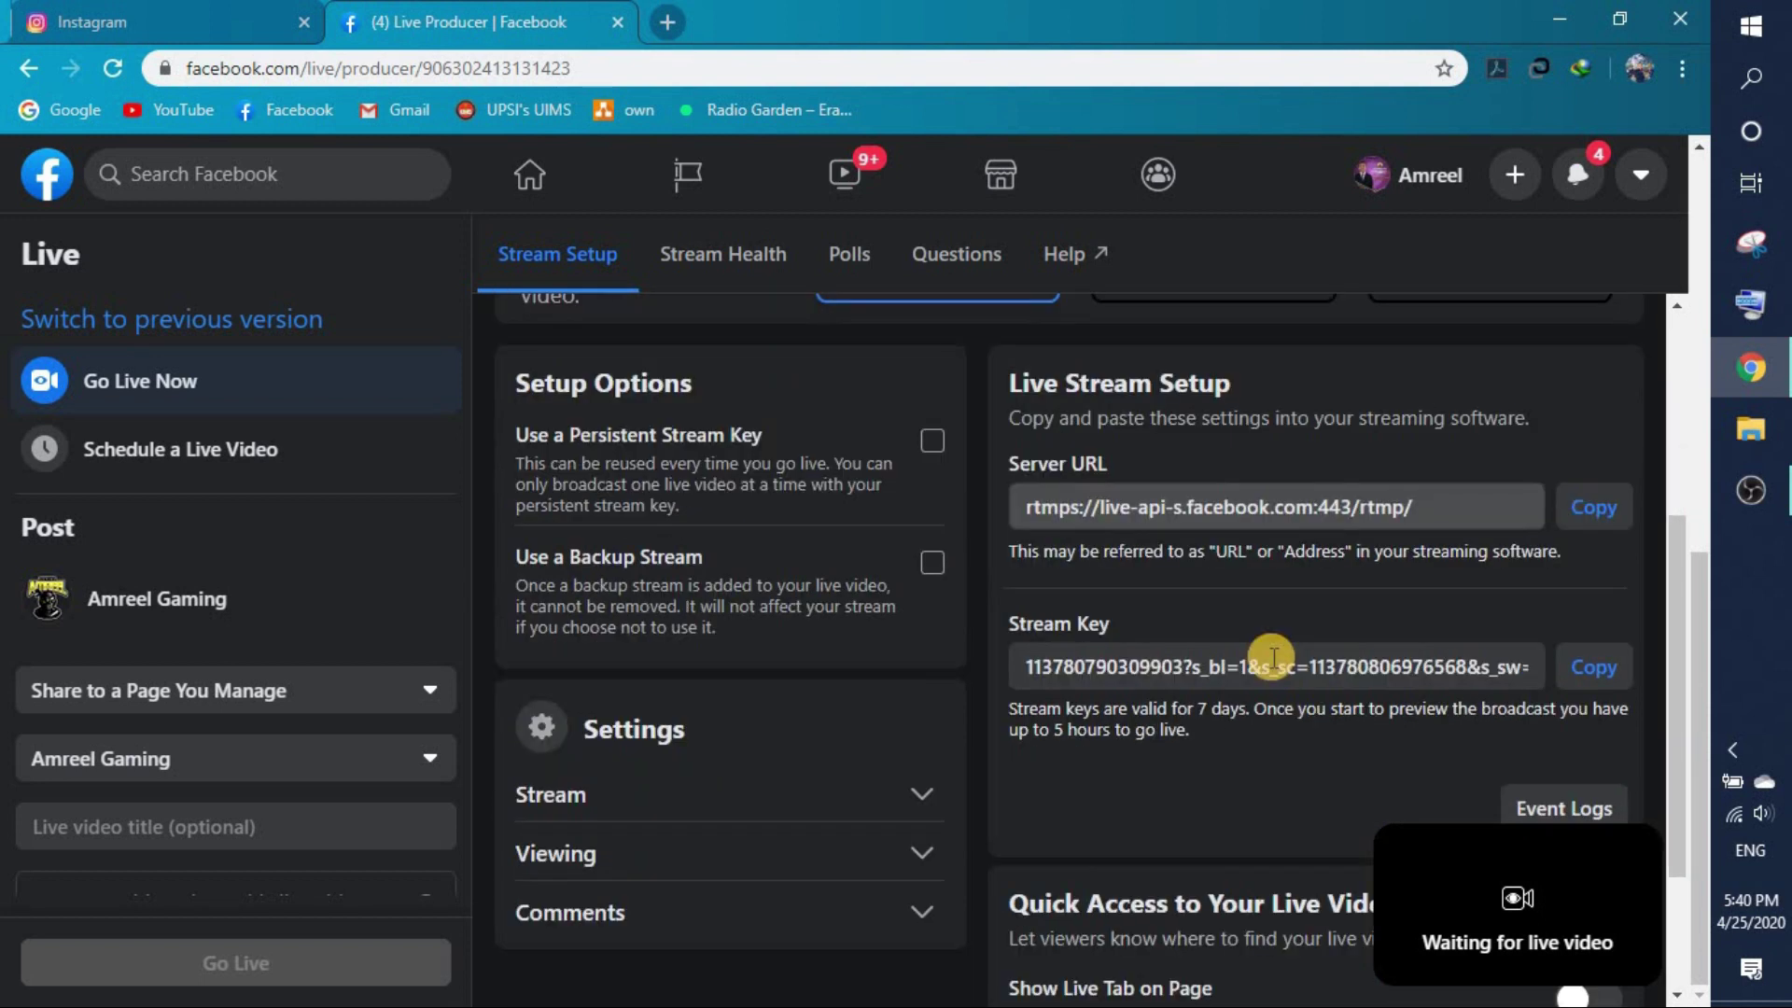
click(1611, 666)
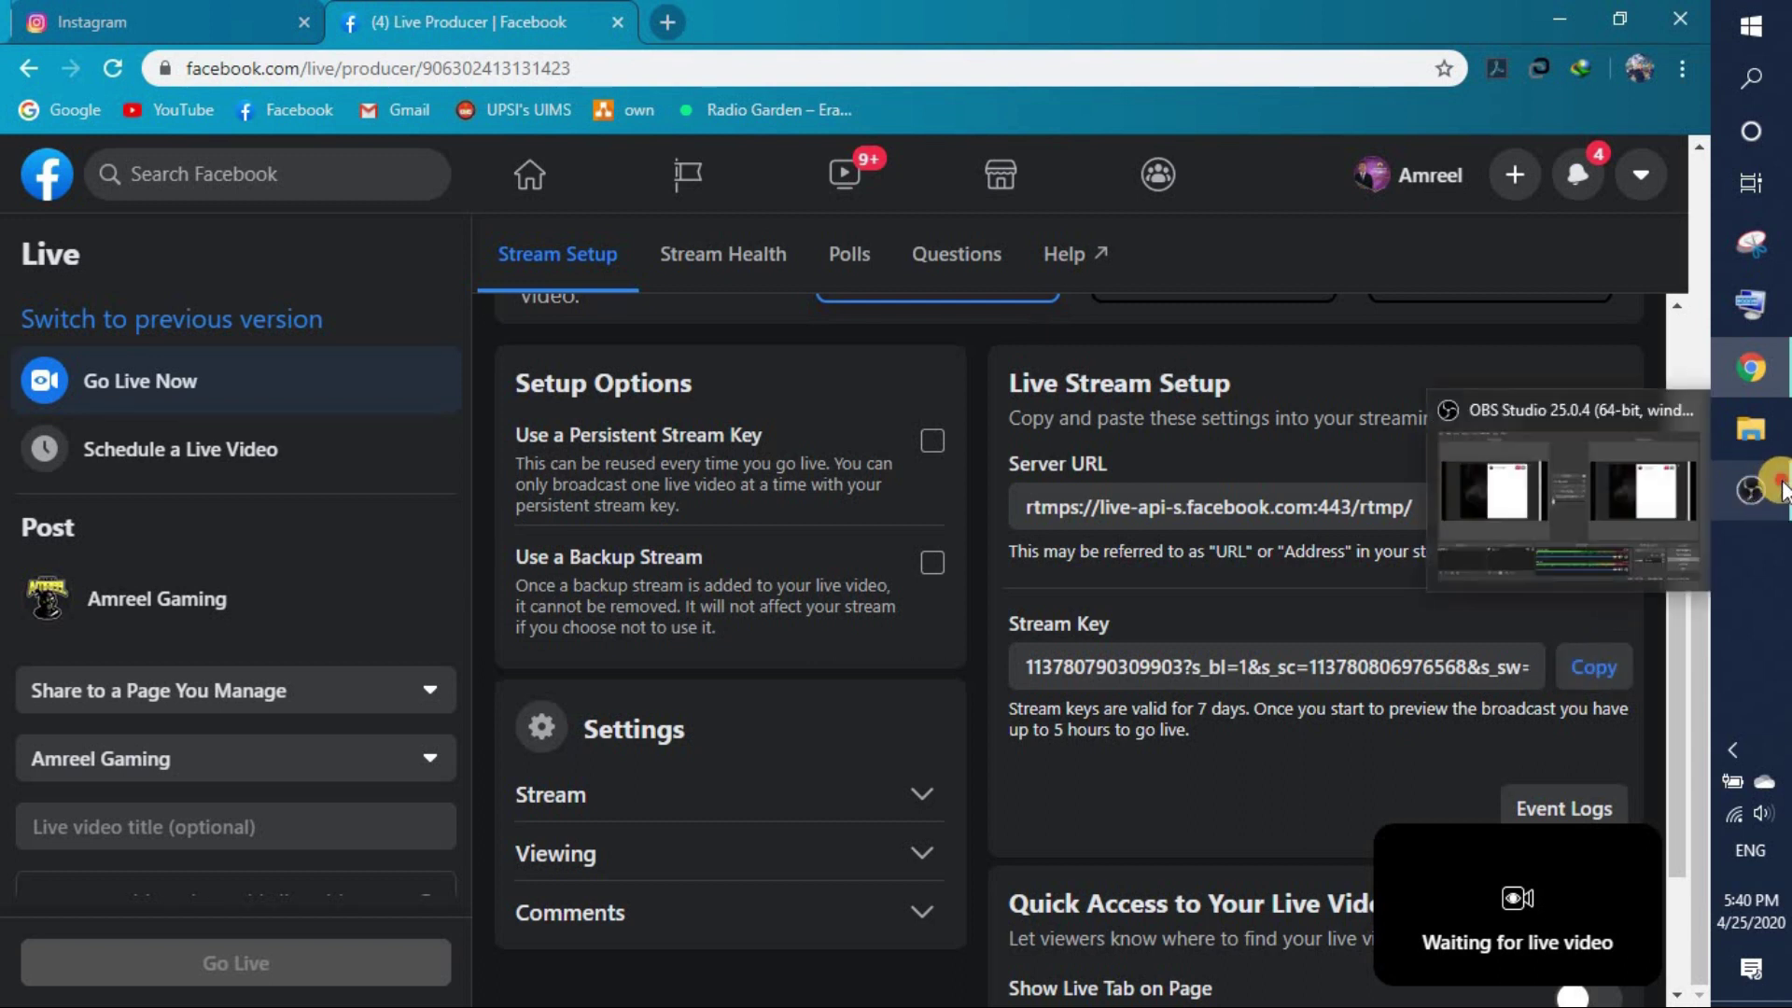
Step: Switch to OBS Studio and, in the stream settings, keep Facebook Live as the service with the Default server
click(1743, 511)
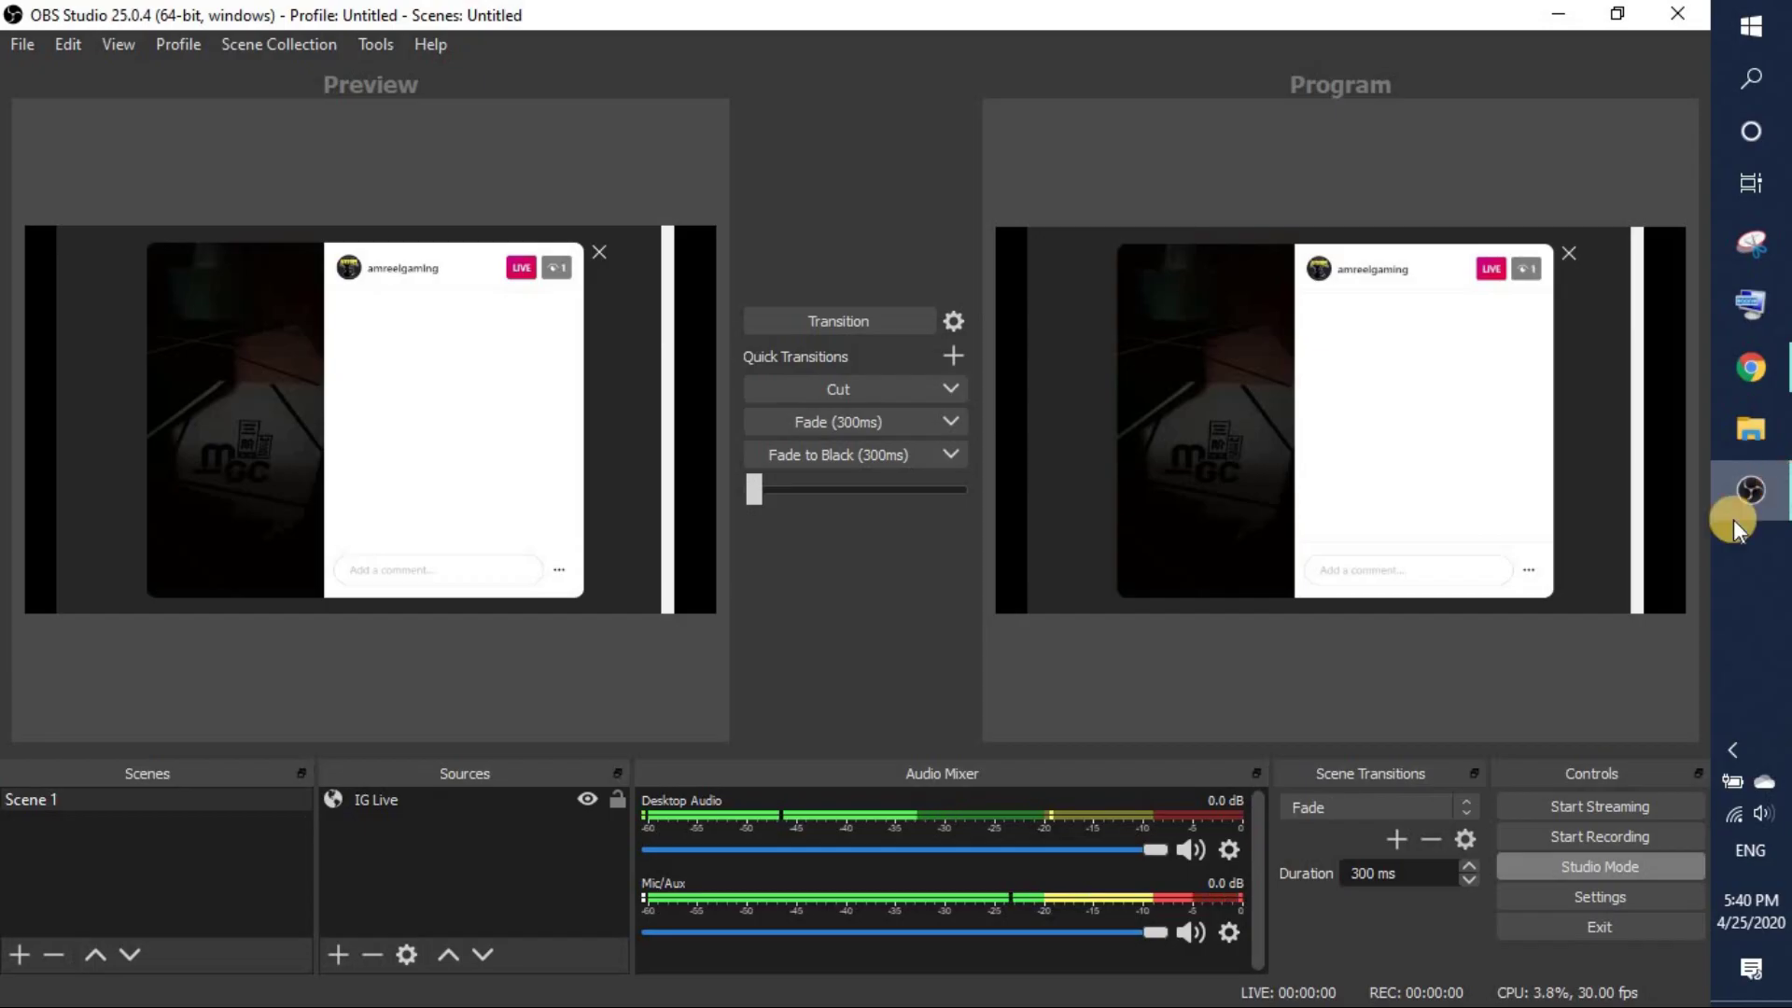
click(1600, 897)
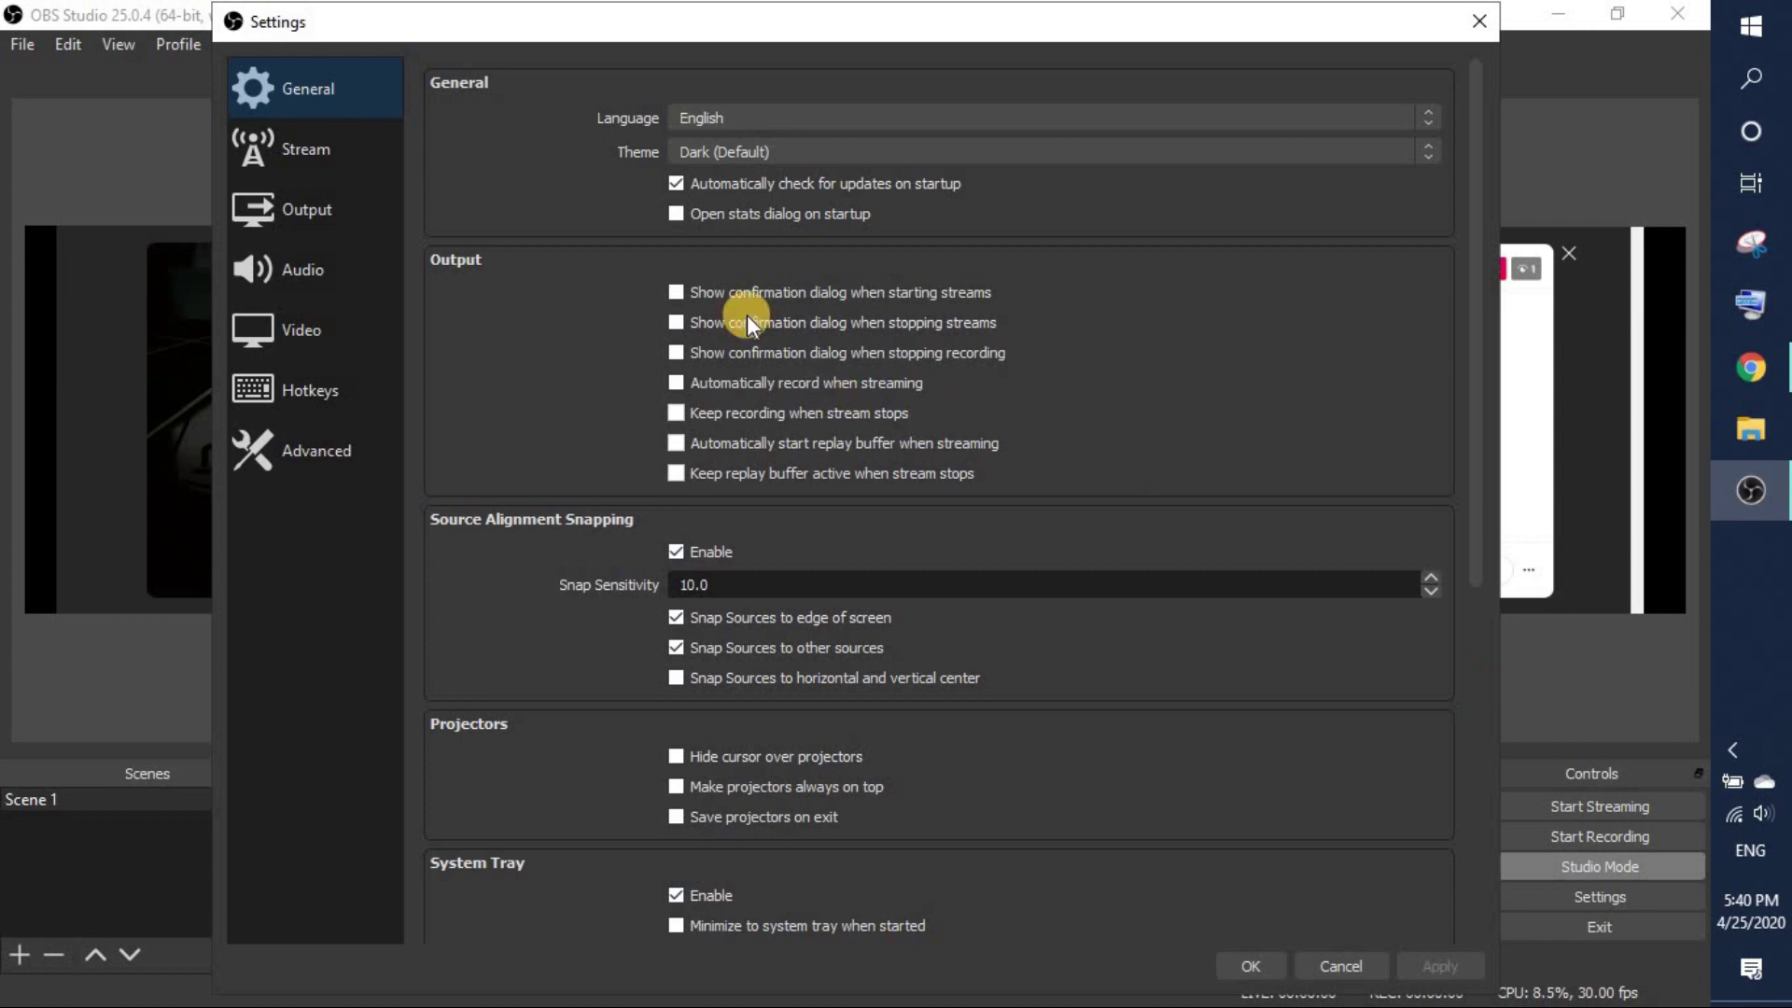
click(308, 152)
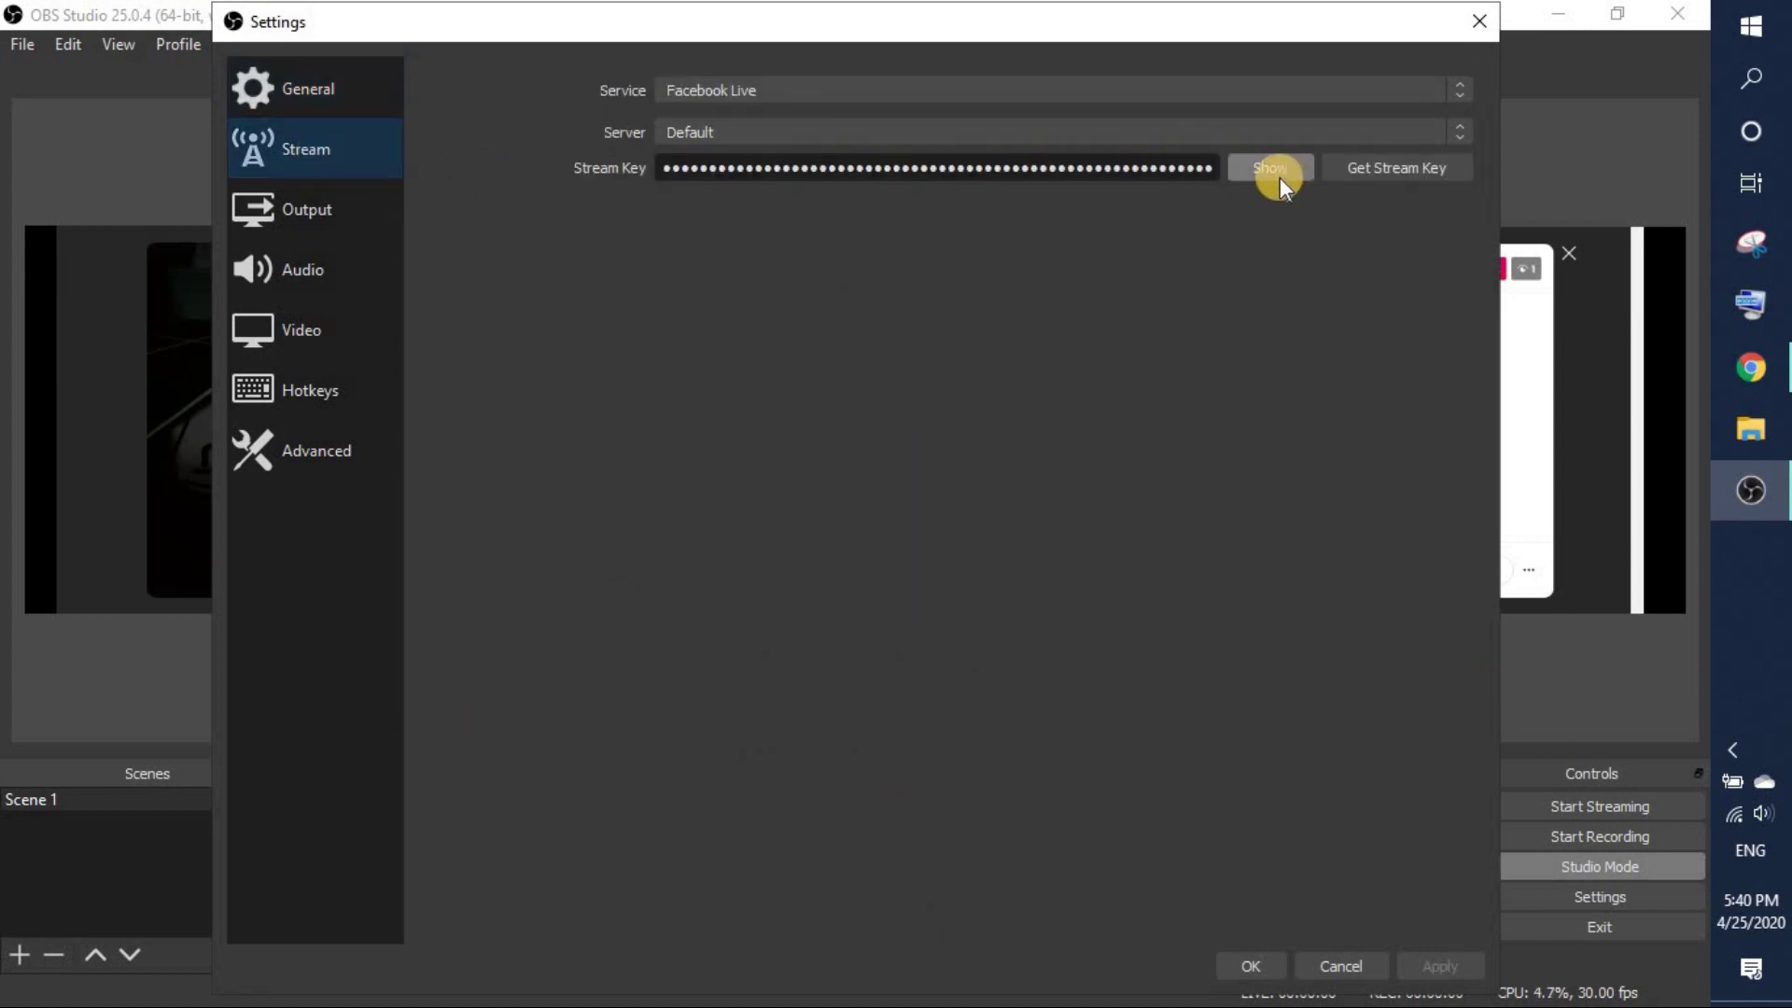
click(1246, 88)
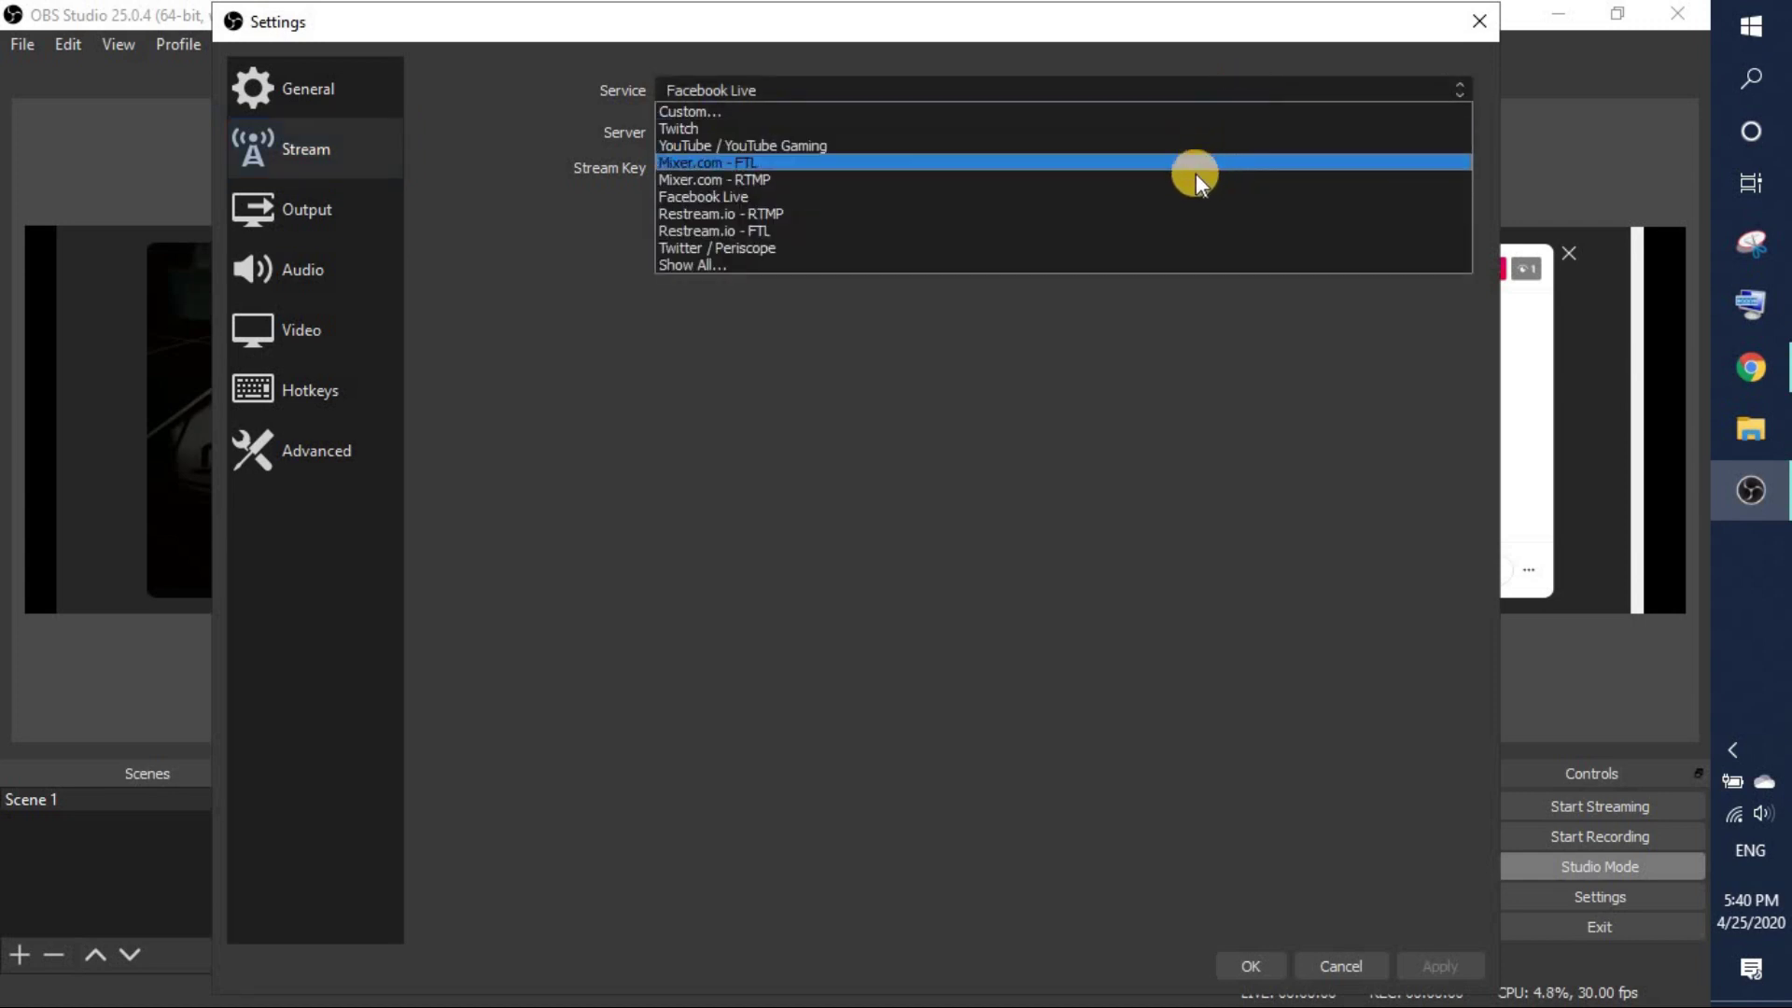
click(709, 398)
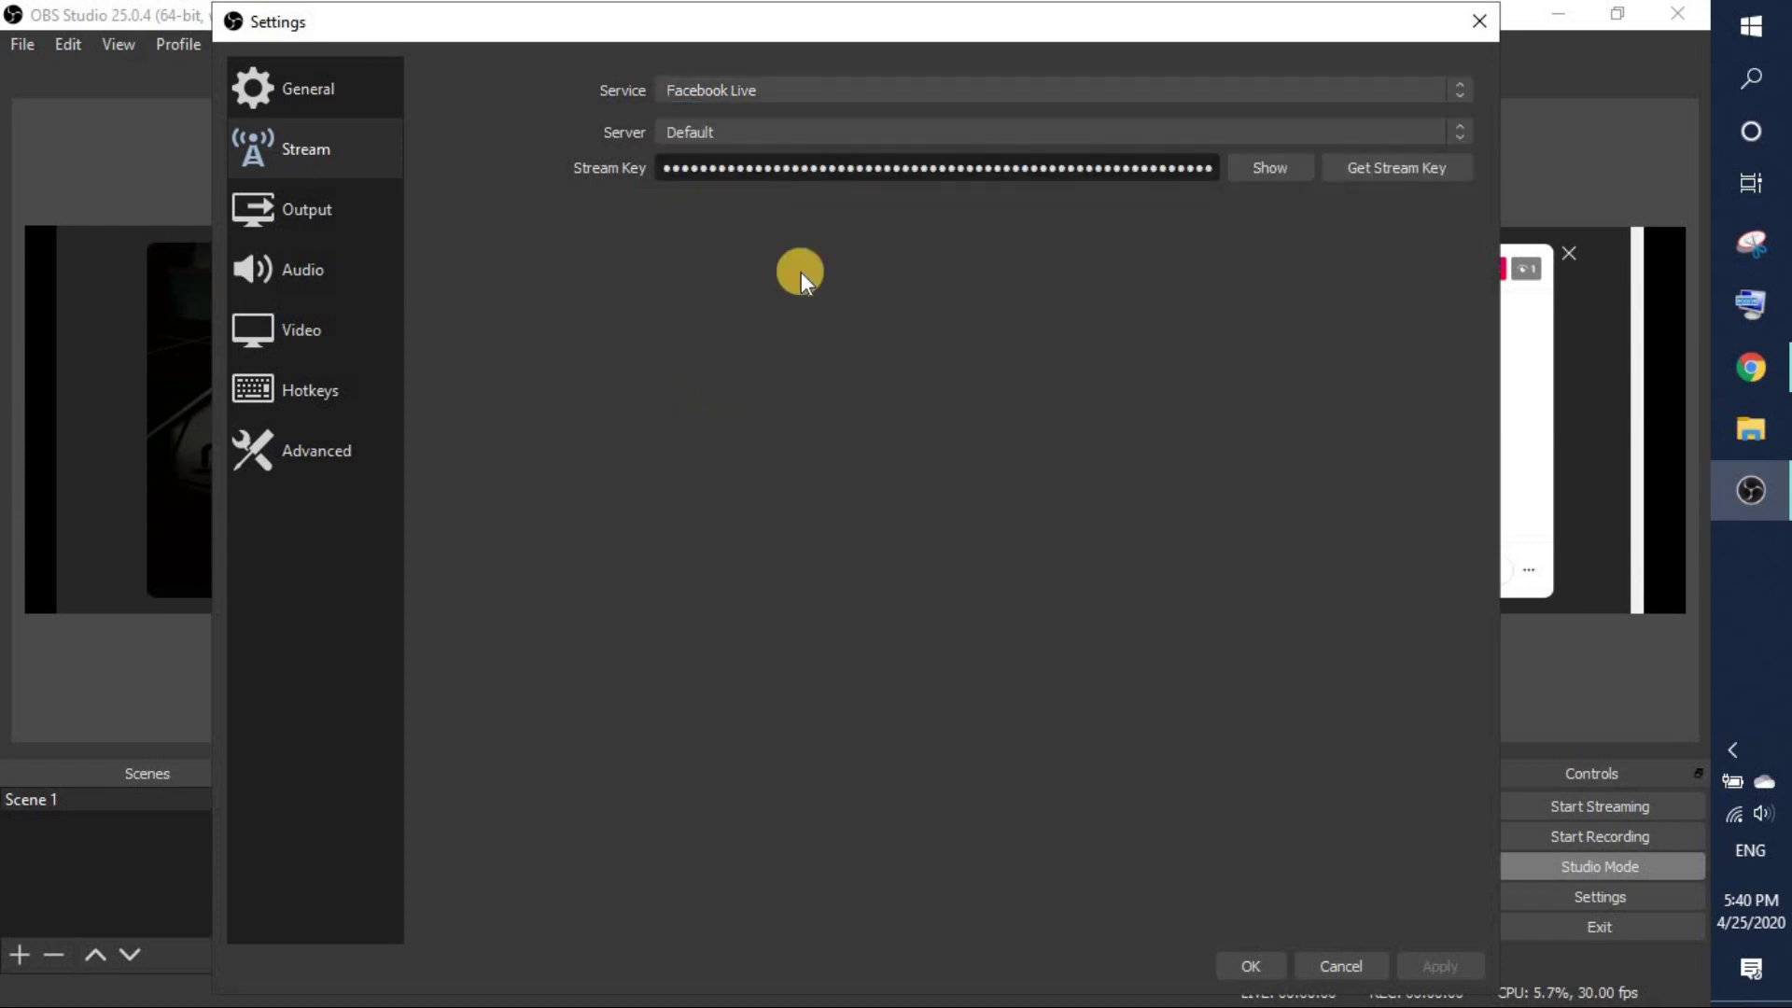
click(849, 136)
click(849, 138)
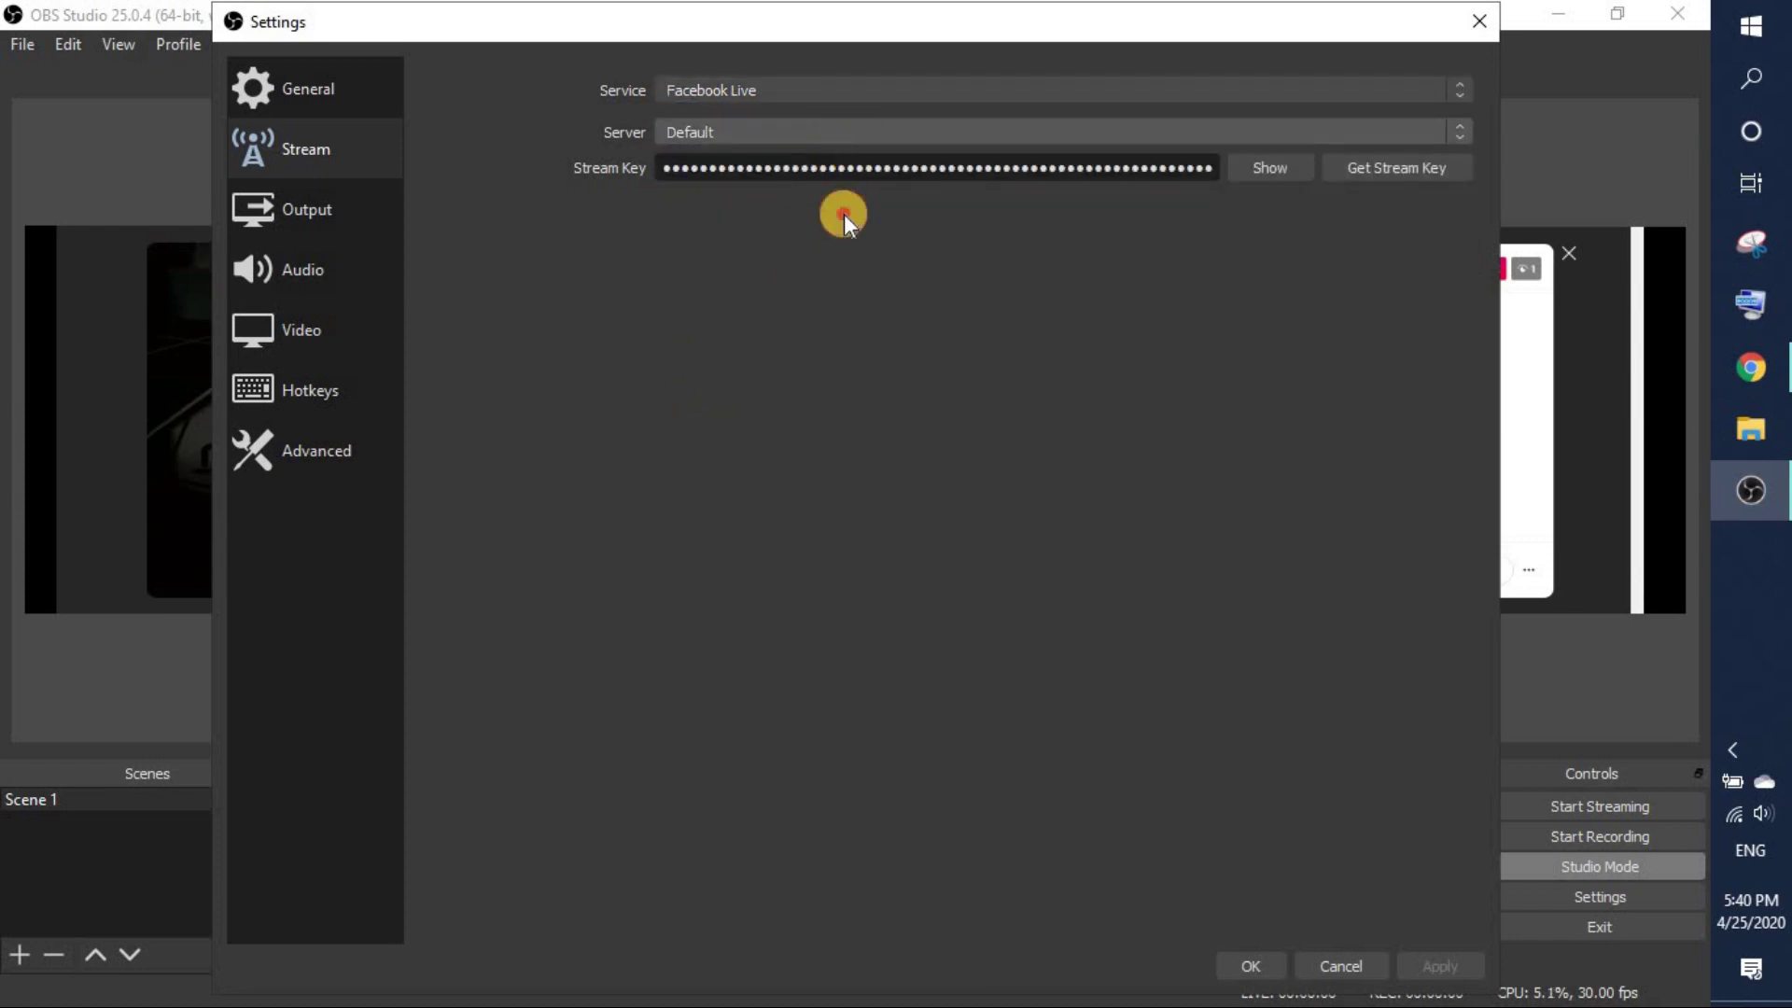
Step: Replace the stream key with the one copied from Facebook, check it unmasked, hide it again, and save the stream settings
double_click(869, 171)
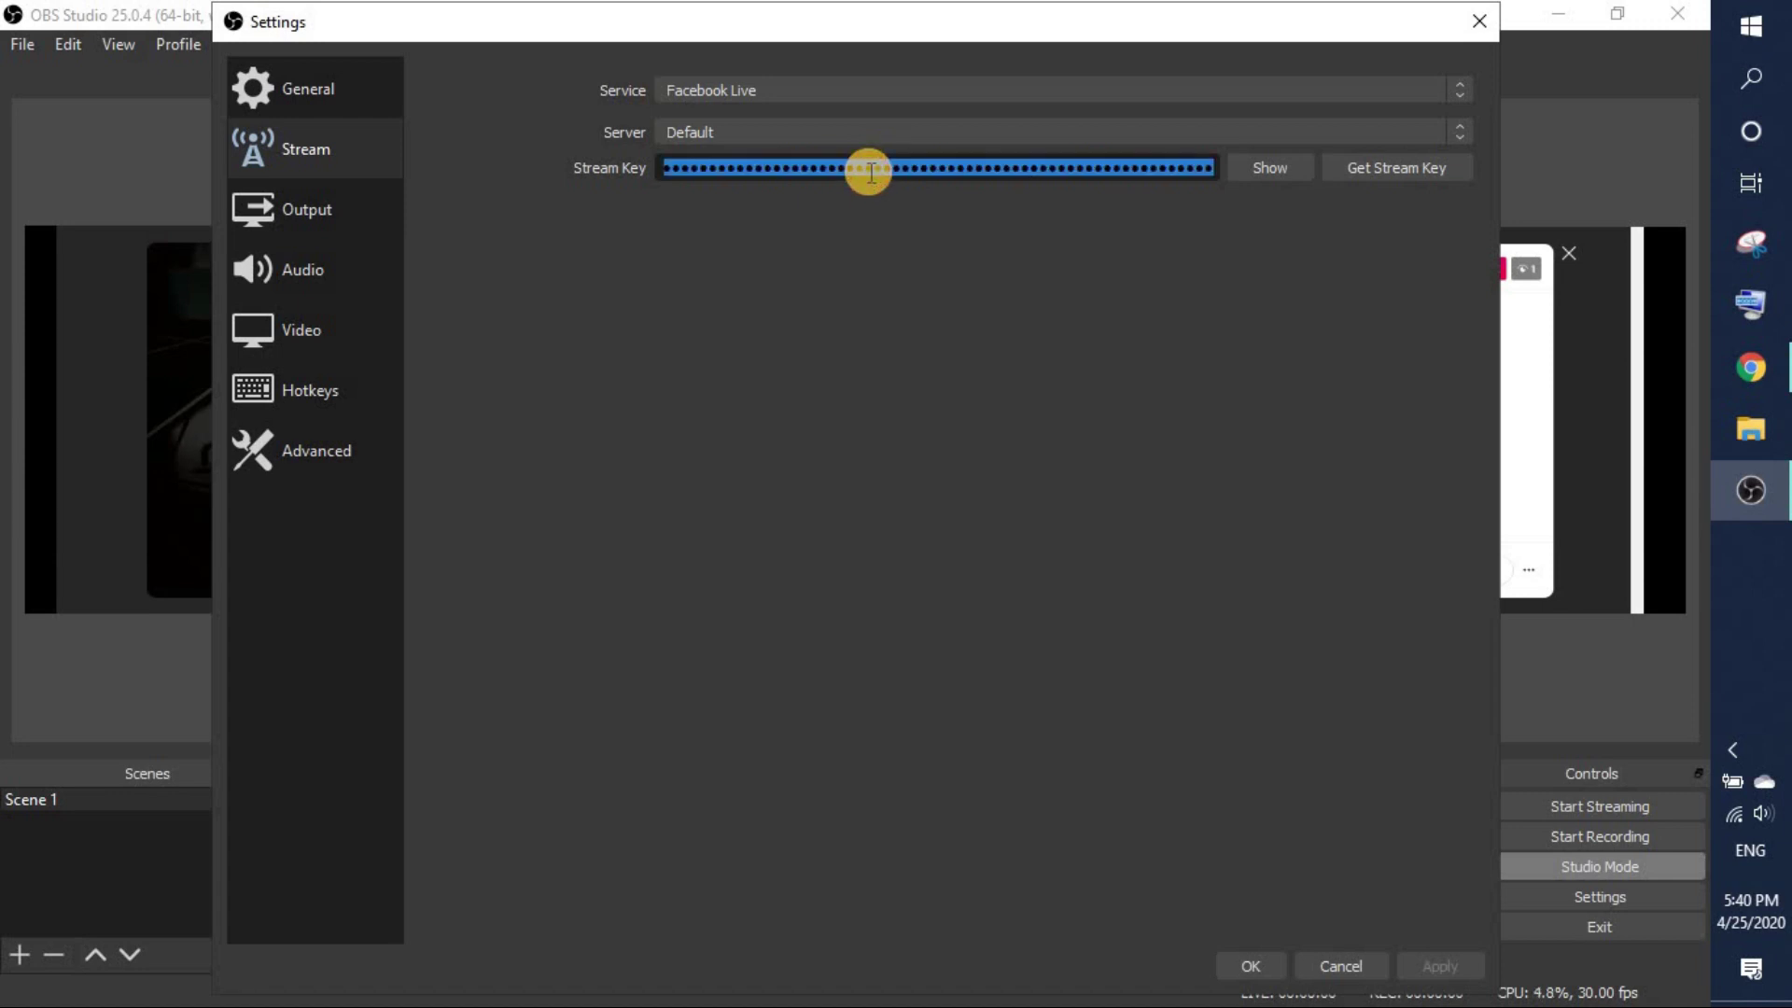
key(ctrl+v)
click(1252, 172)
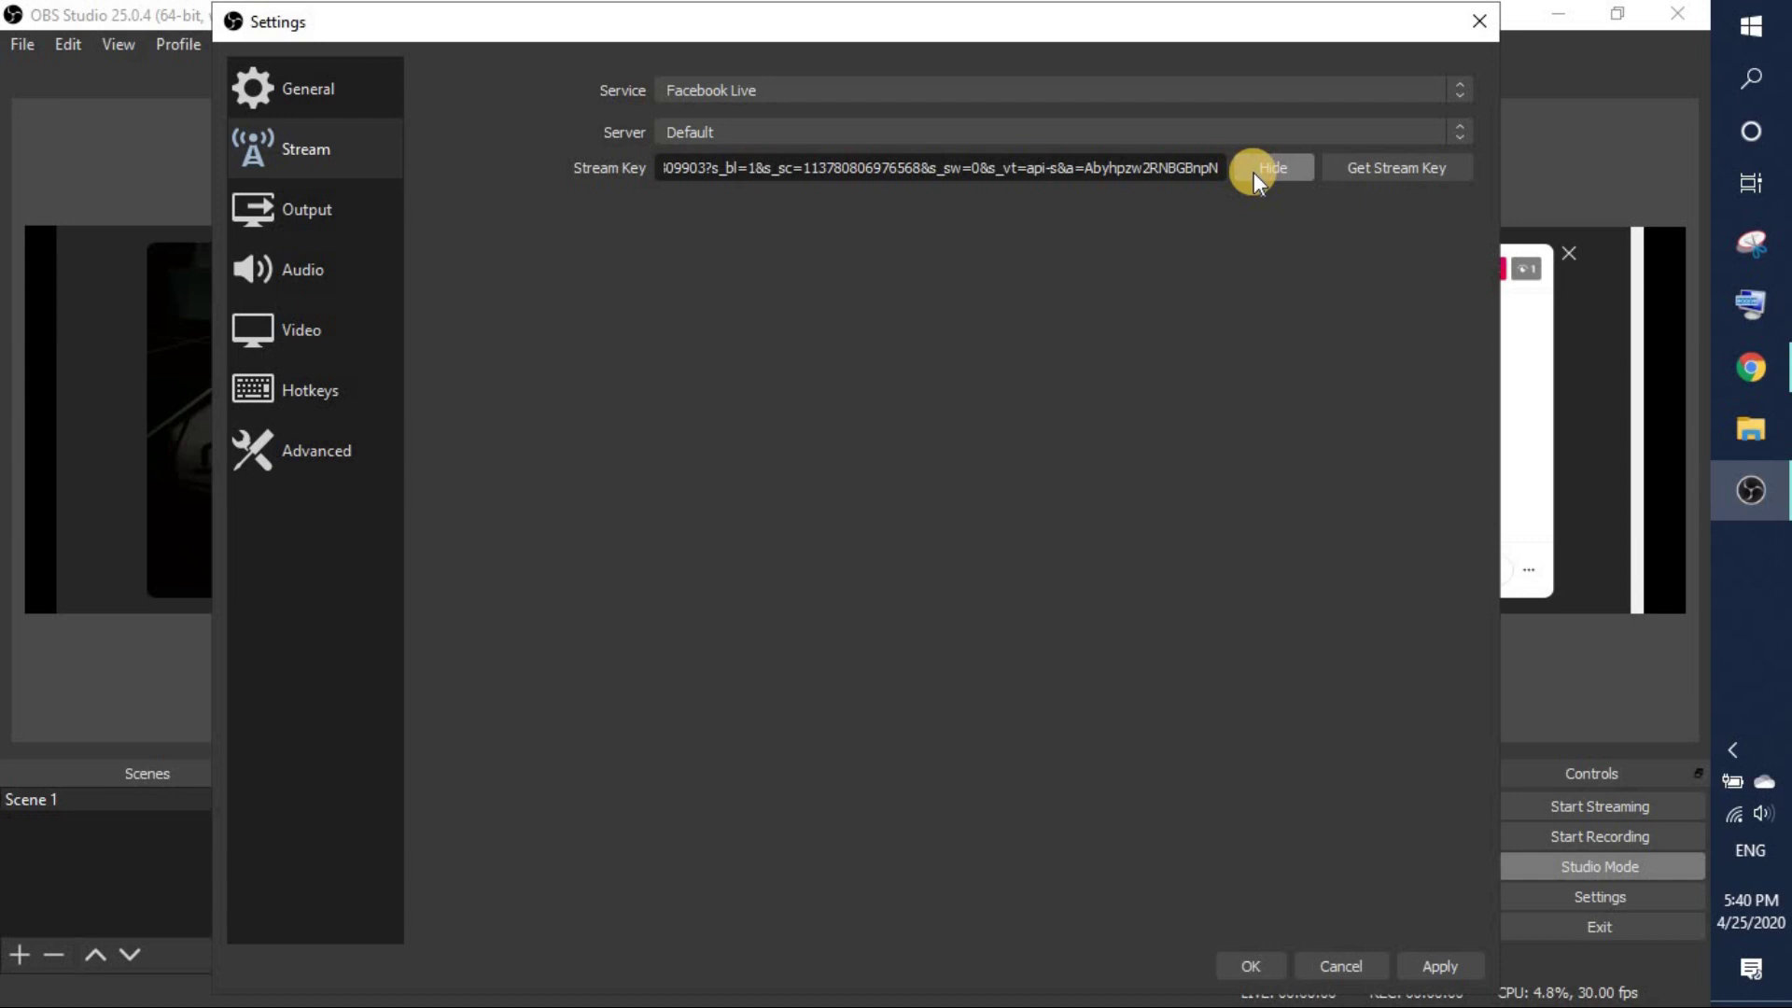
click(1252, 172)
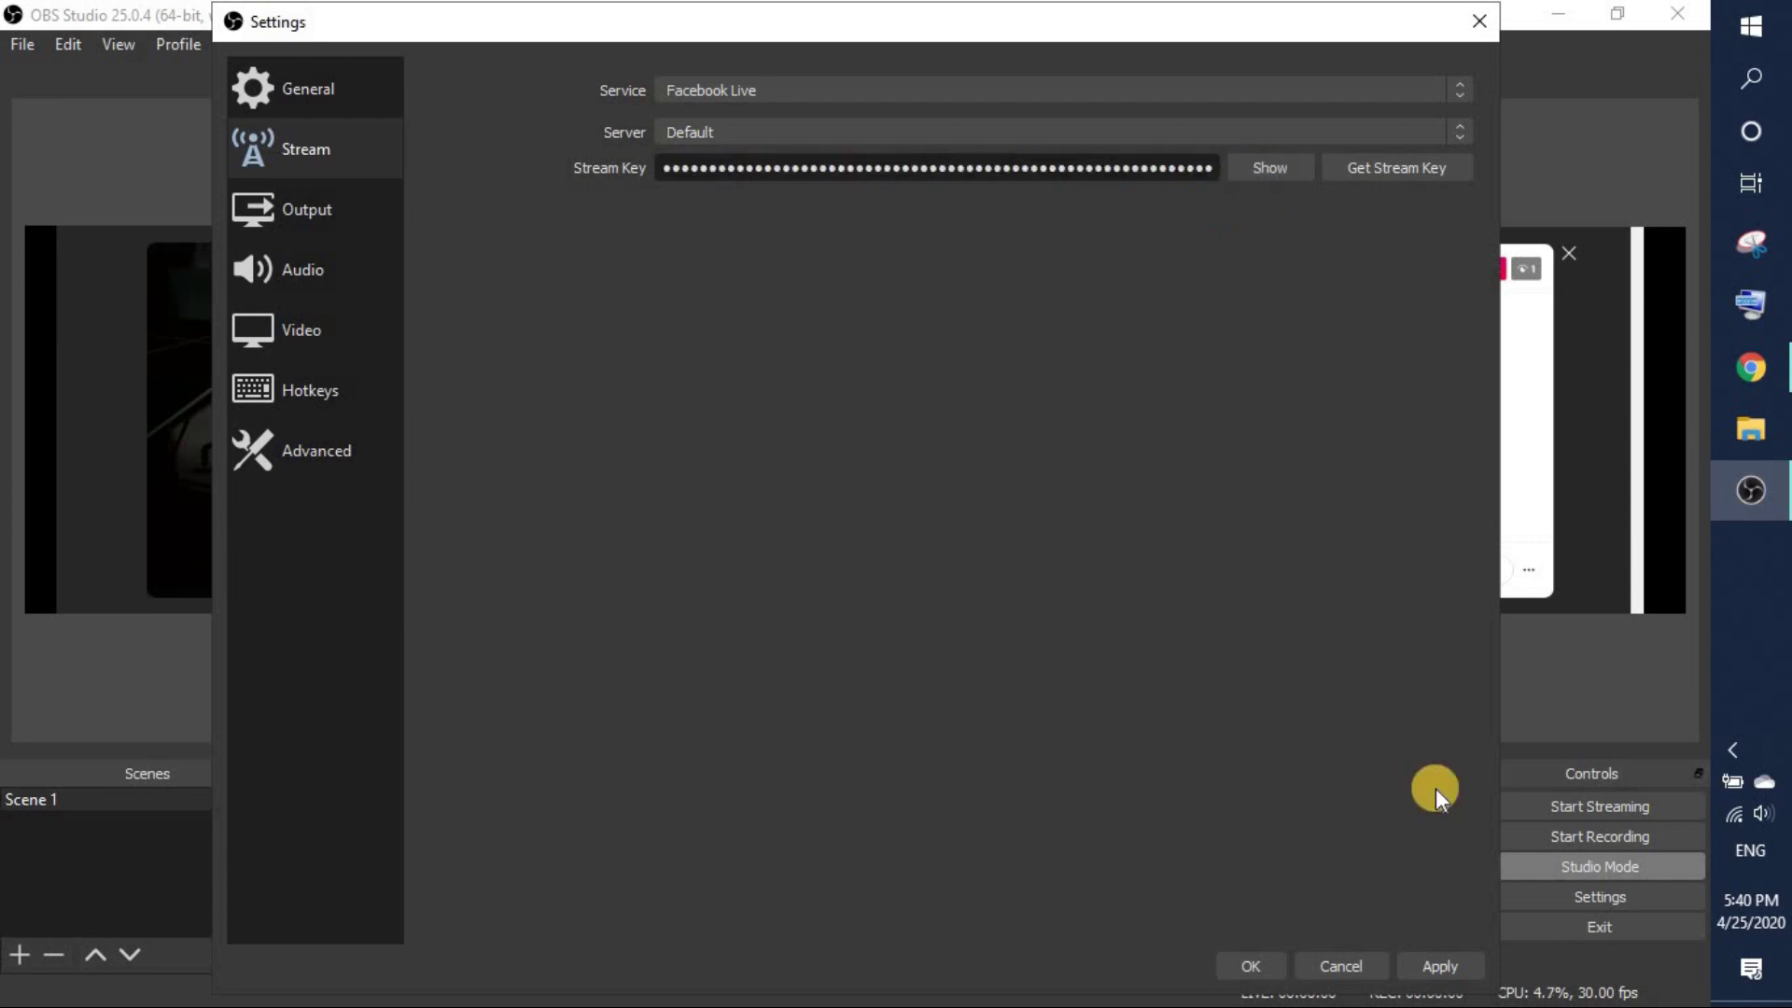
click(1428, 961)
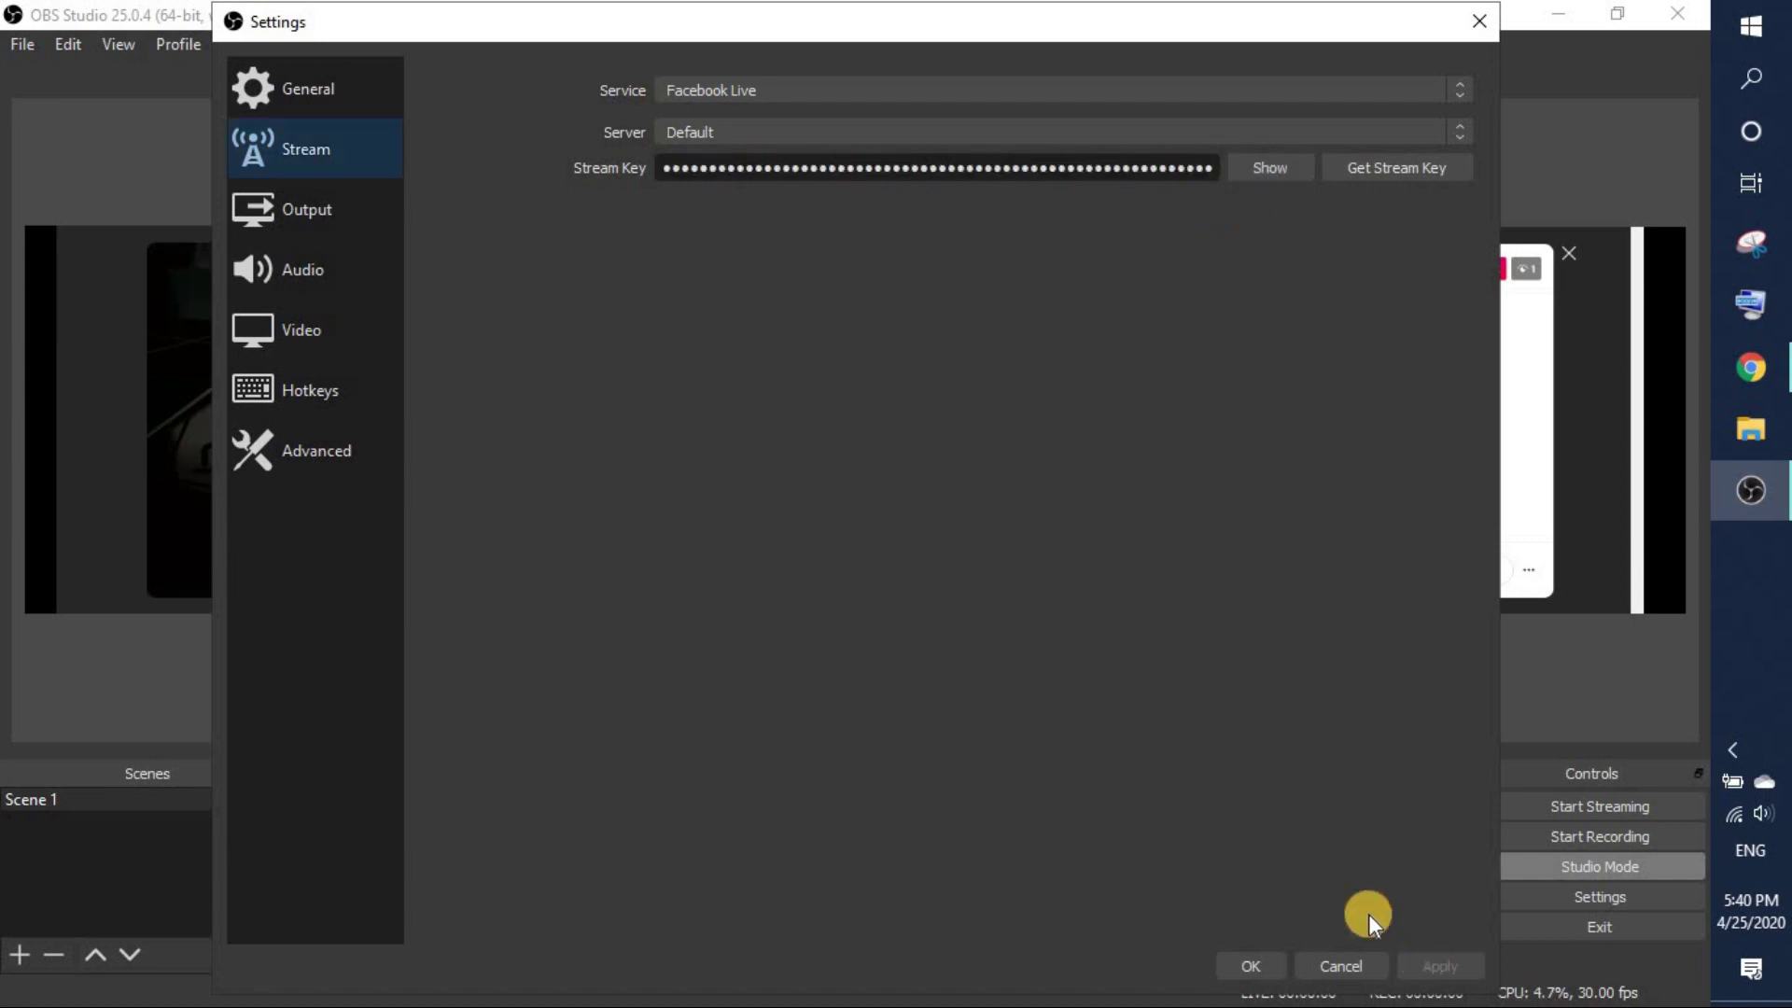
click(1255, 968)
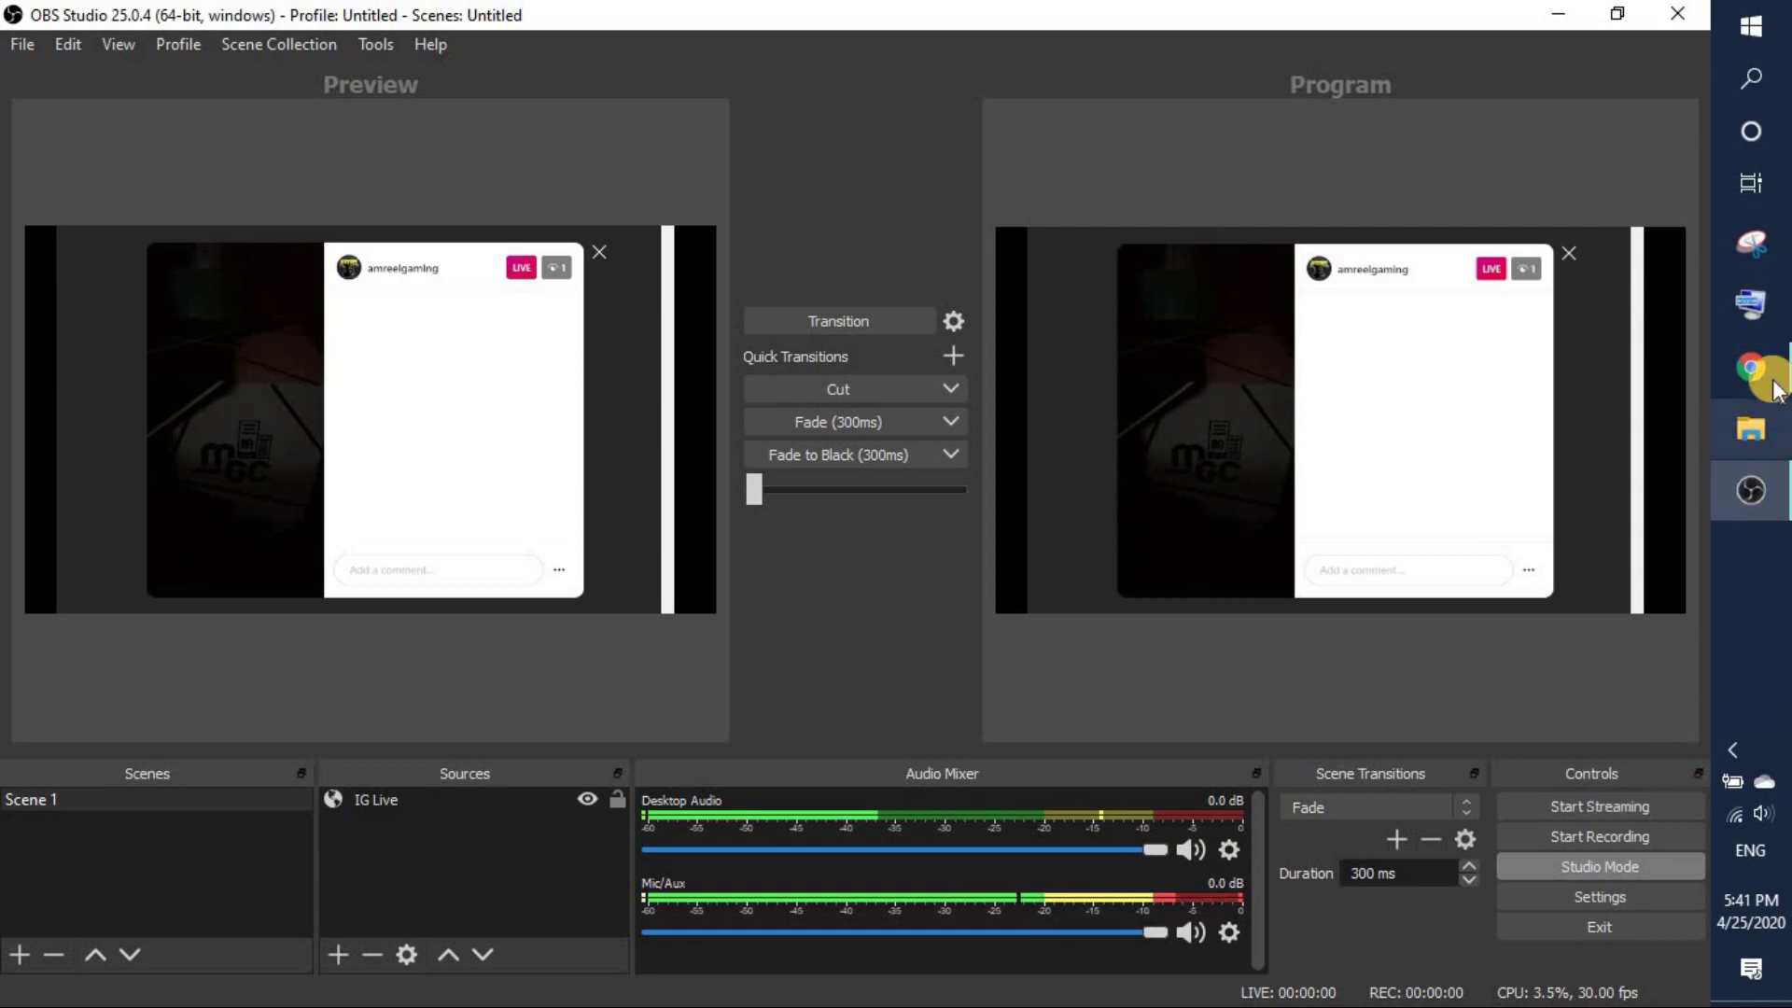
Step: Start streaming and mute the Mic/Aux audio
click(1620, 814)
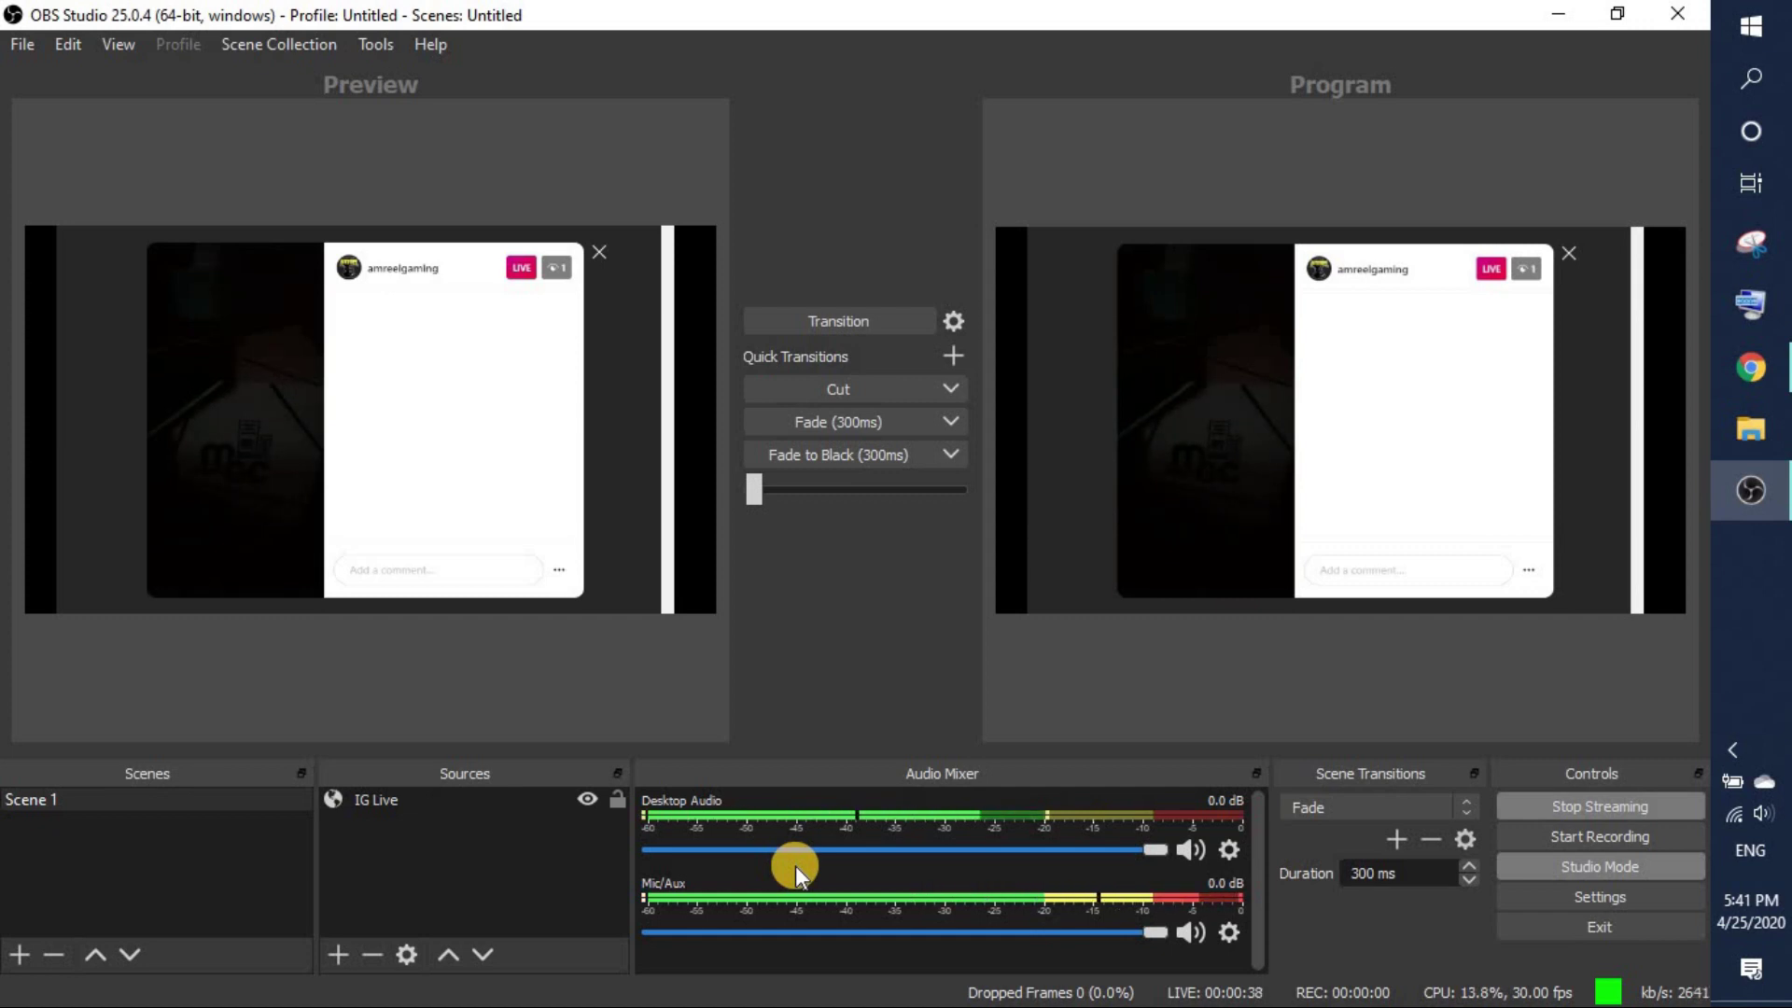
click(1191, 930)
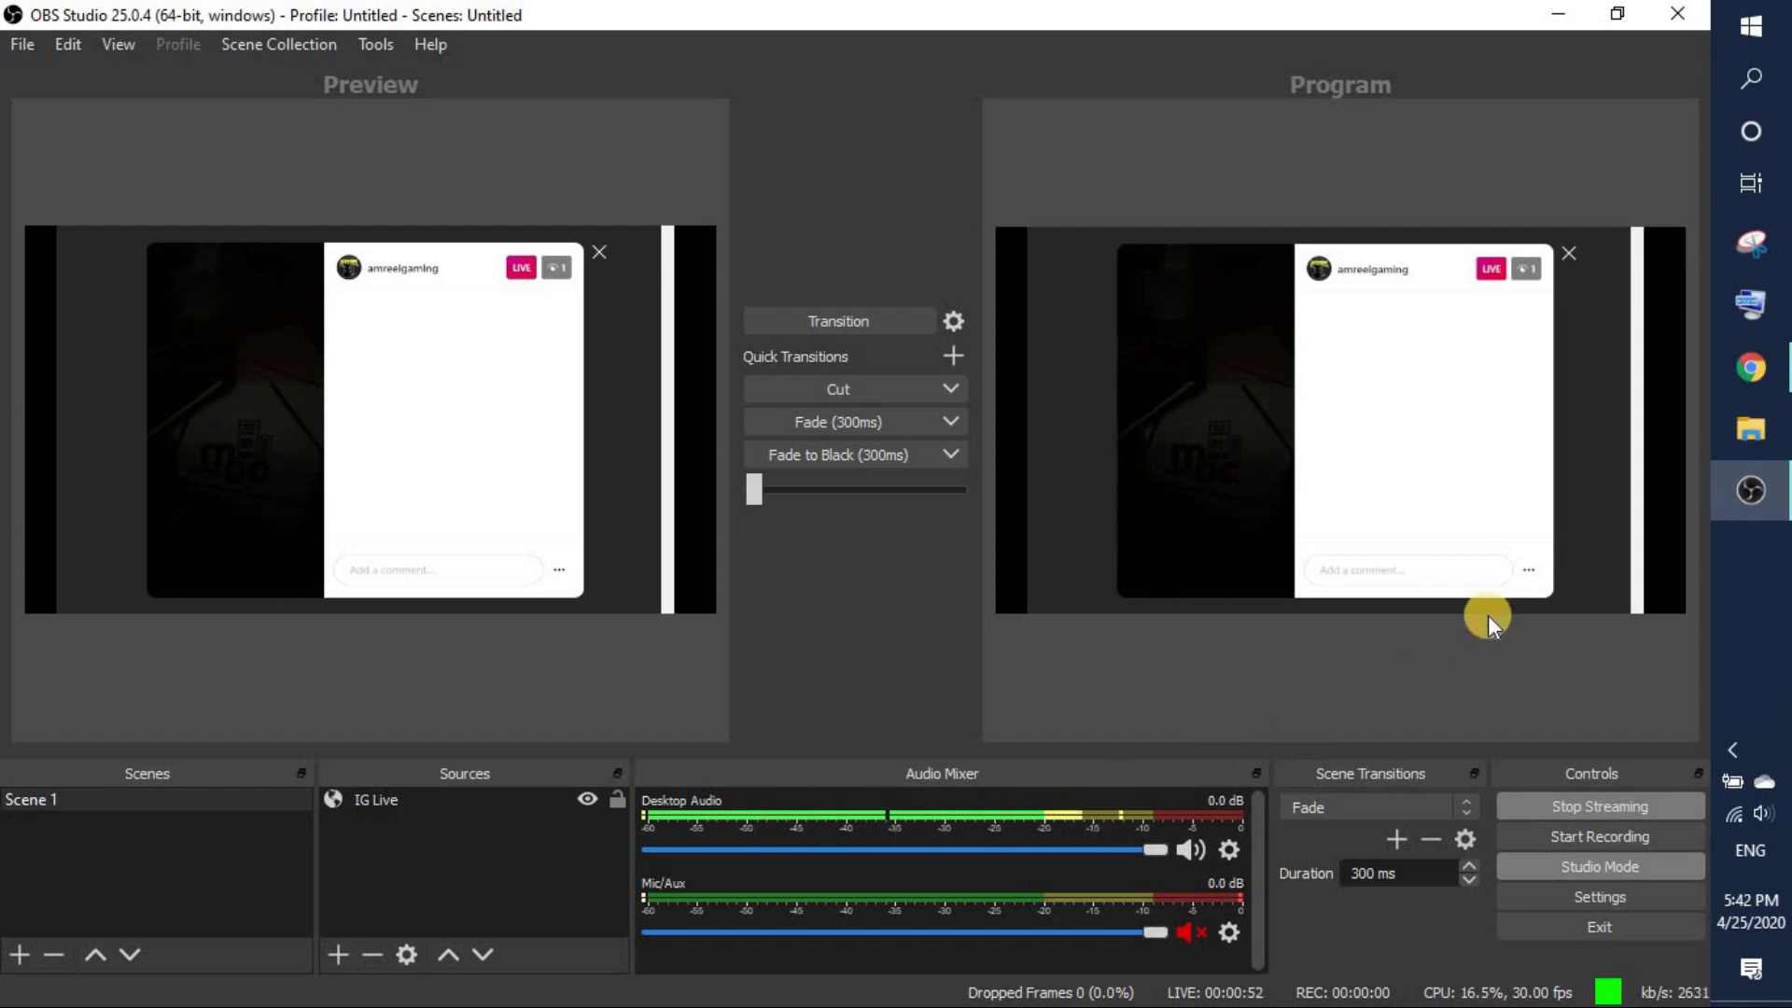
Step: Switch to Chrome and check the incoming stream preview in Facebook Live Producer and the managed pages available for sharing
mouse_move(1750, 367)
click(1632, 400)
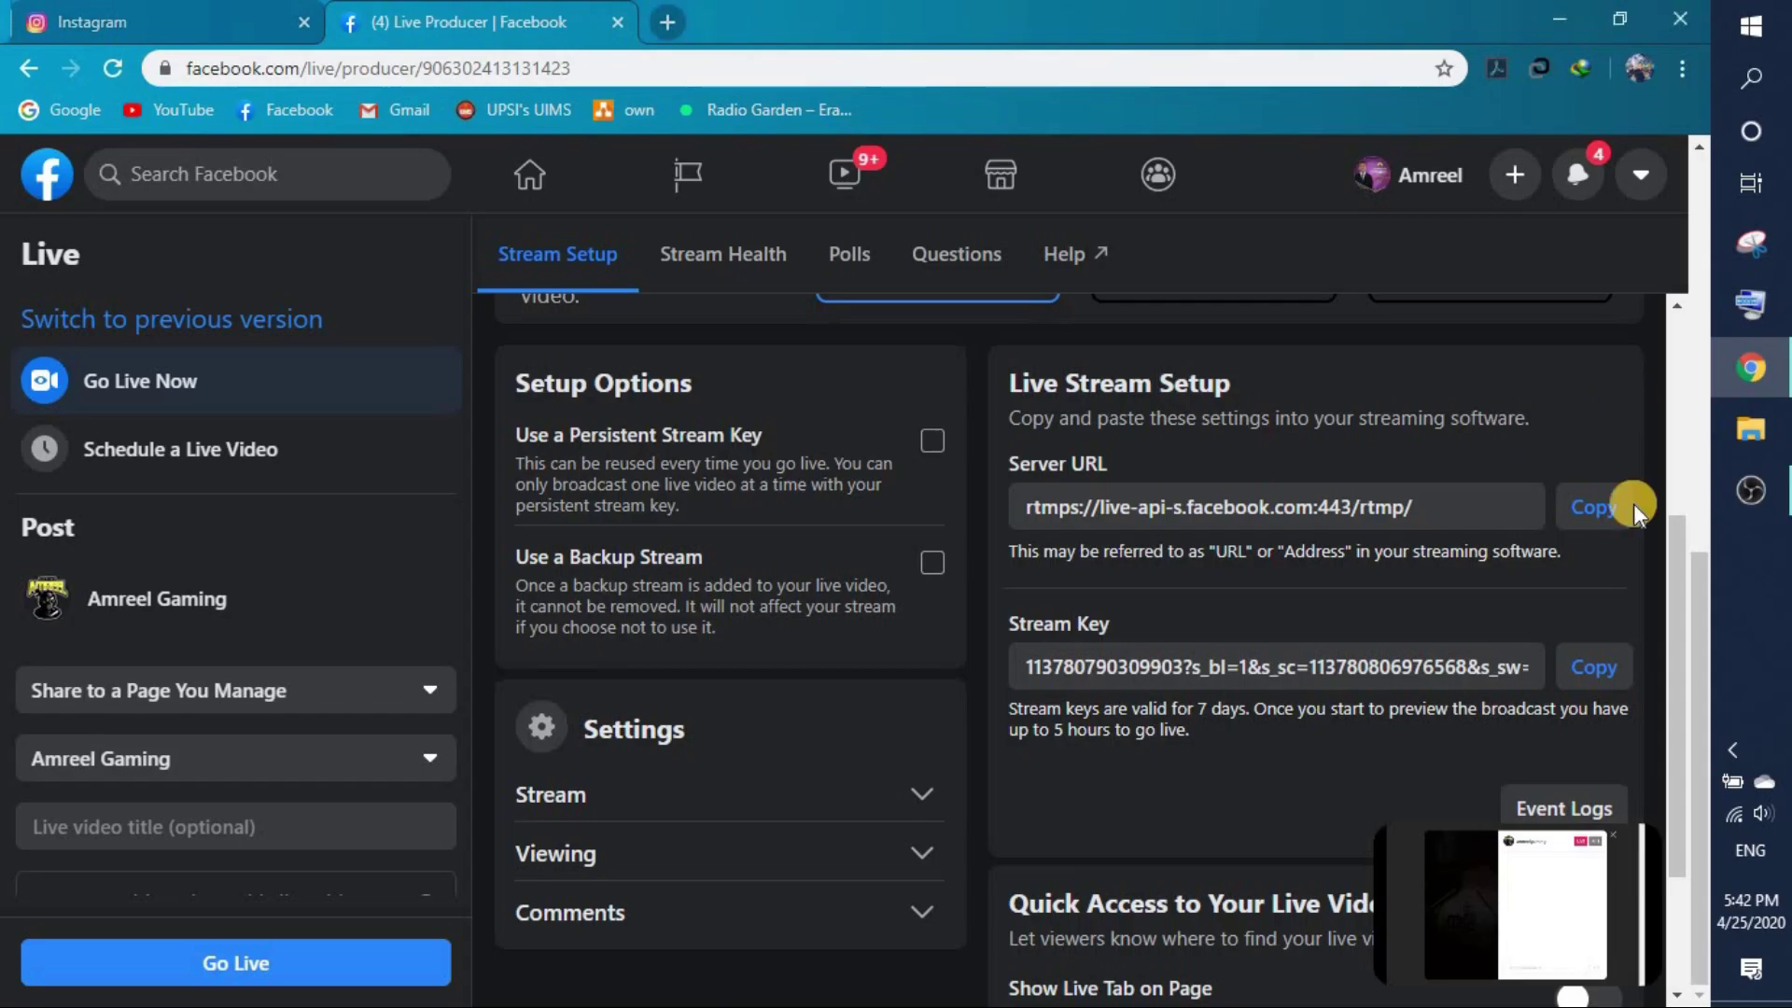
scroll(1286, 711, up, 5)
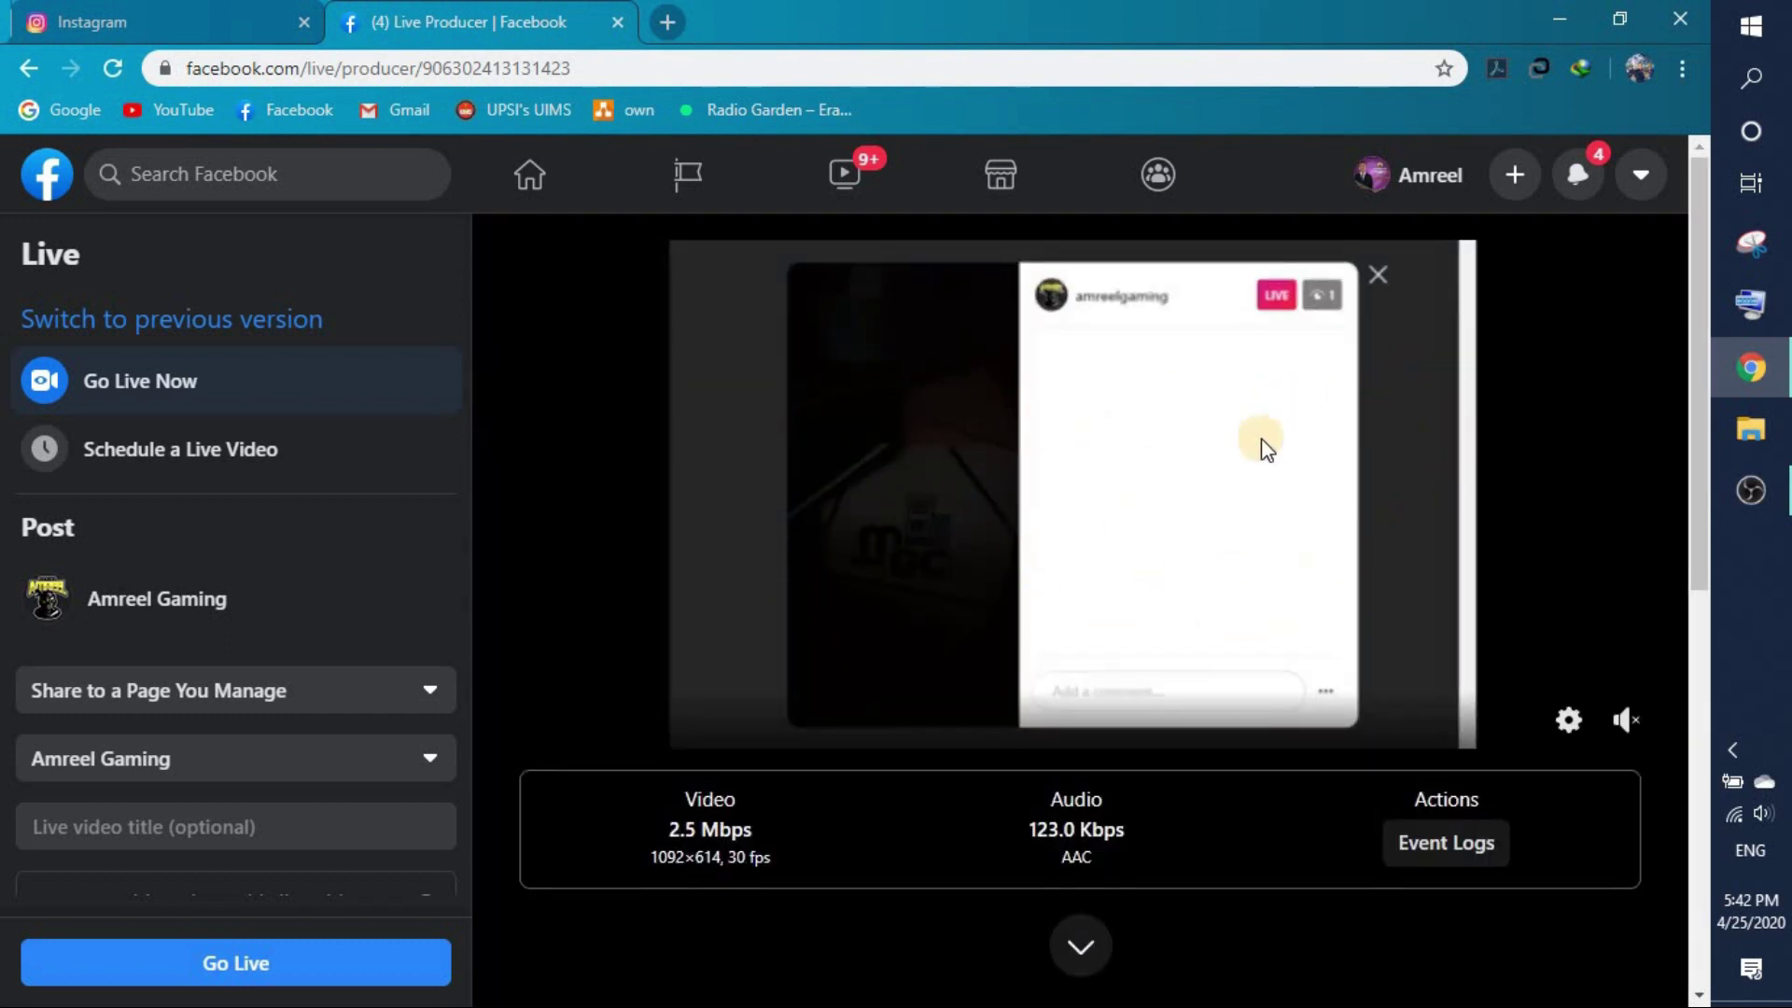
scroll(1520, 827, down, 4)
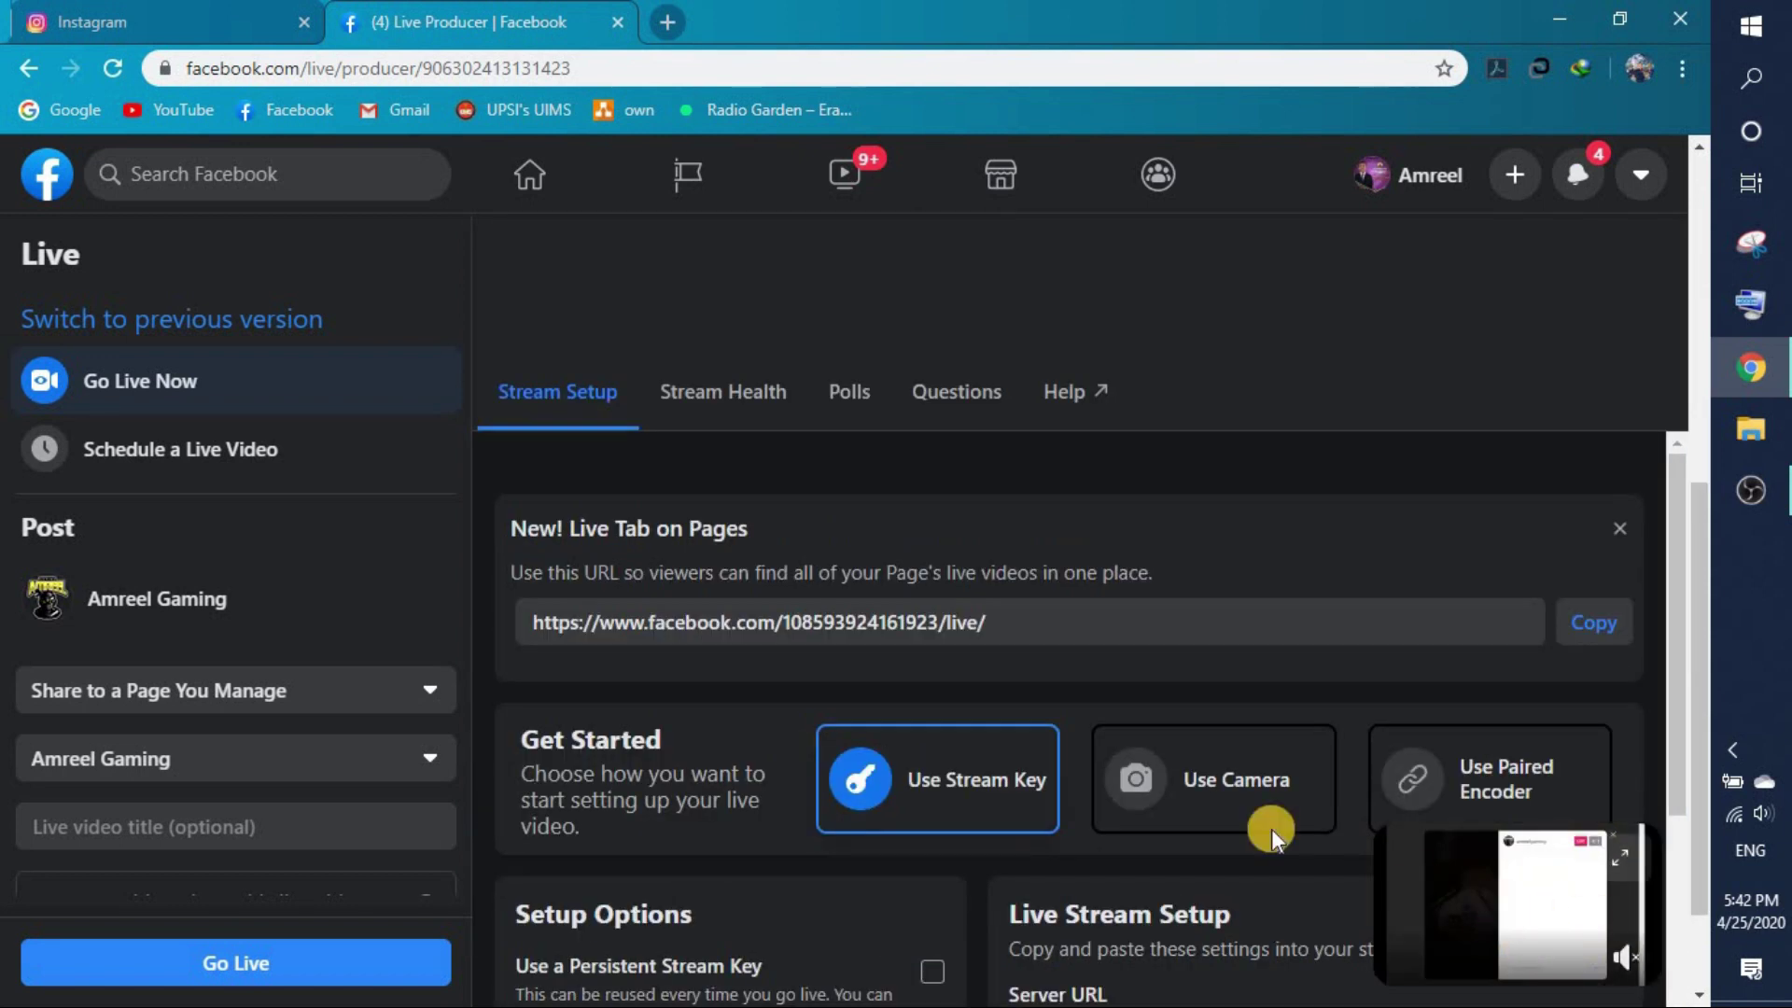
scroll(1307, 607, up, 3)
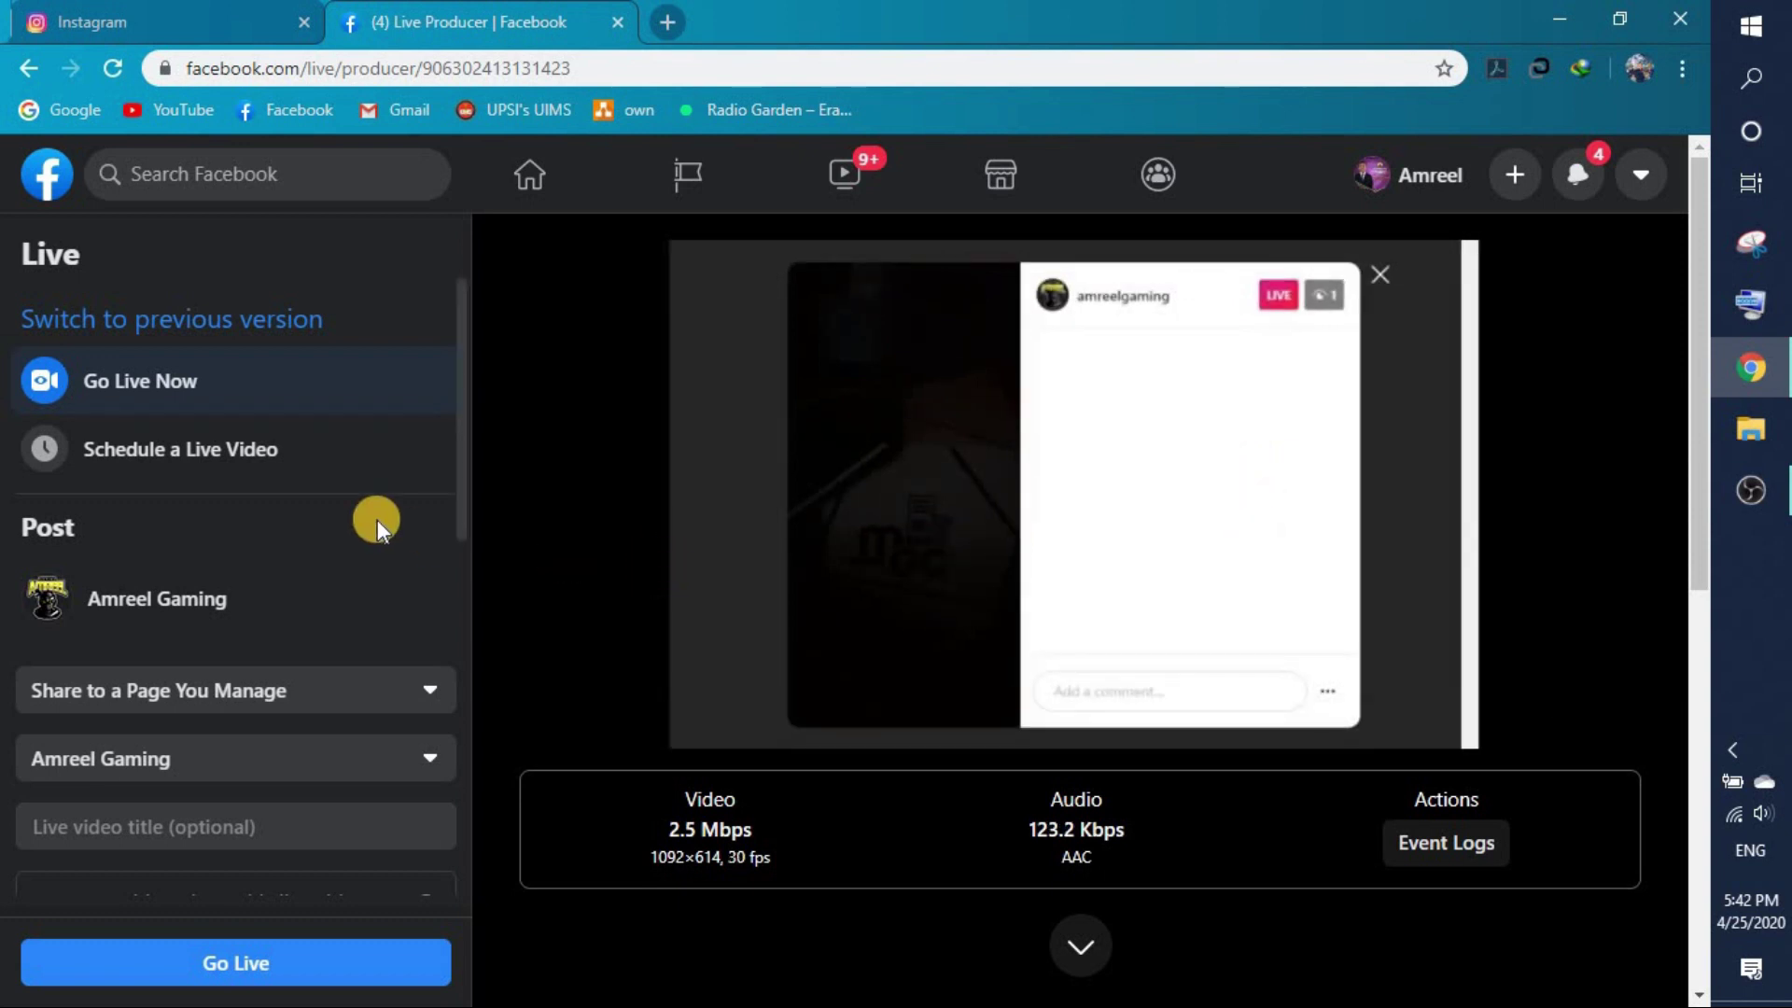
scroll(377, 519, down, 2)
scroll(271, 372, up, 1)
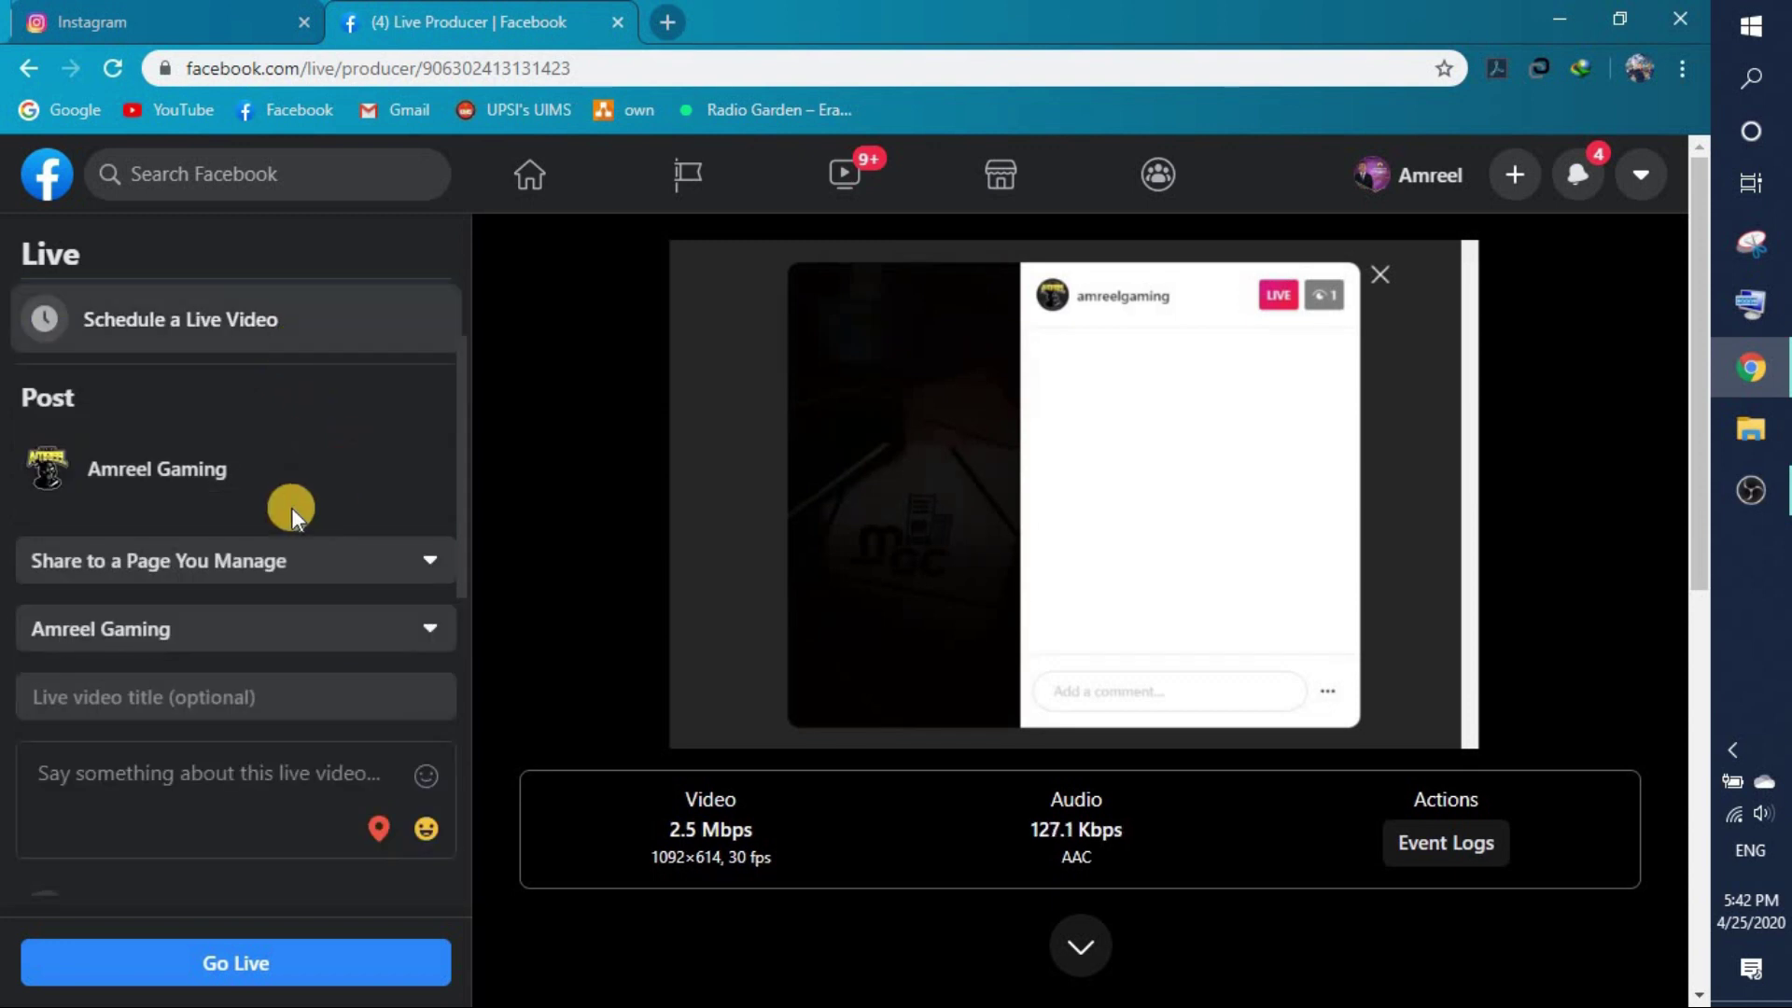
click(239, 639)
click(239, 638)
click(239, 639)
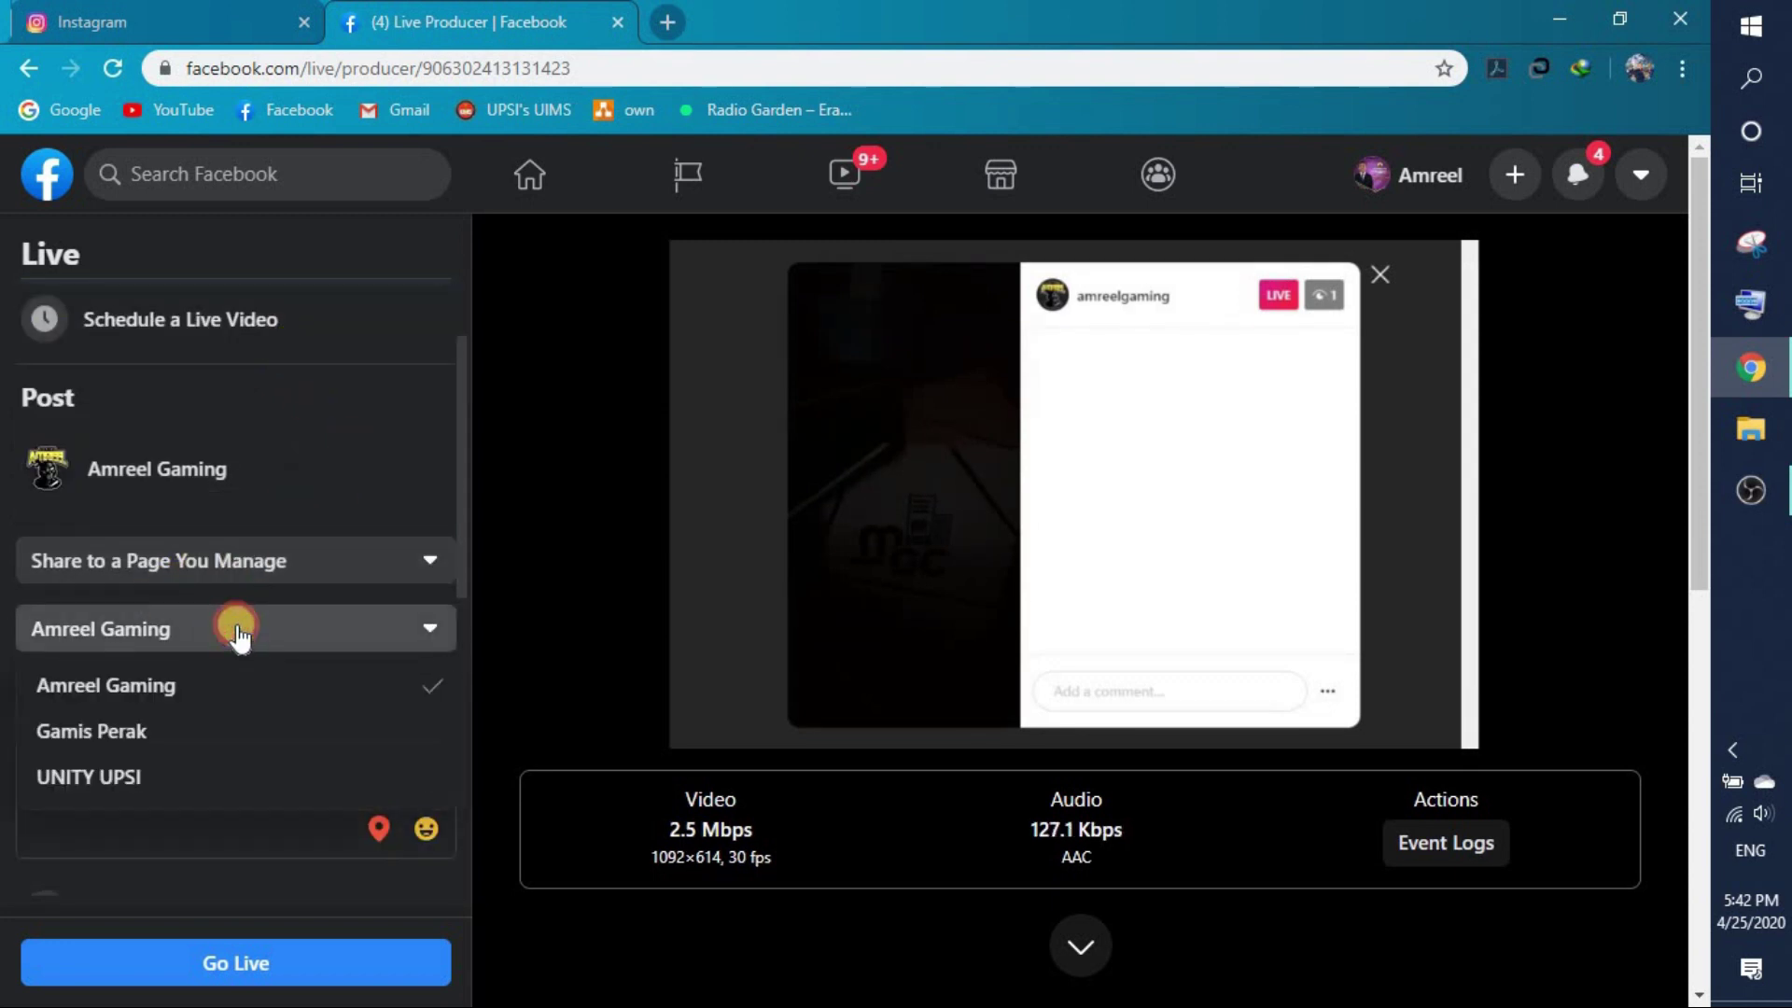
click(233, 631)
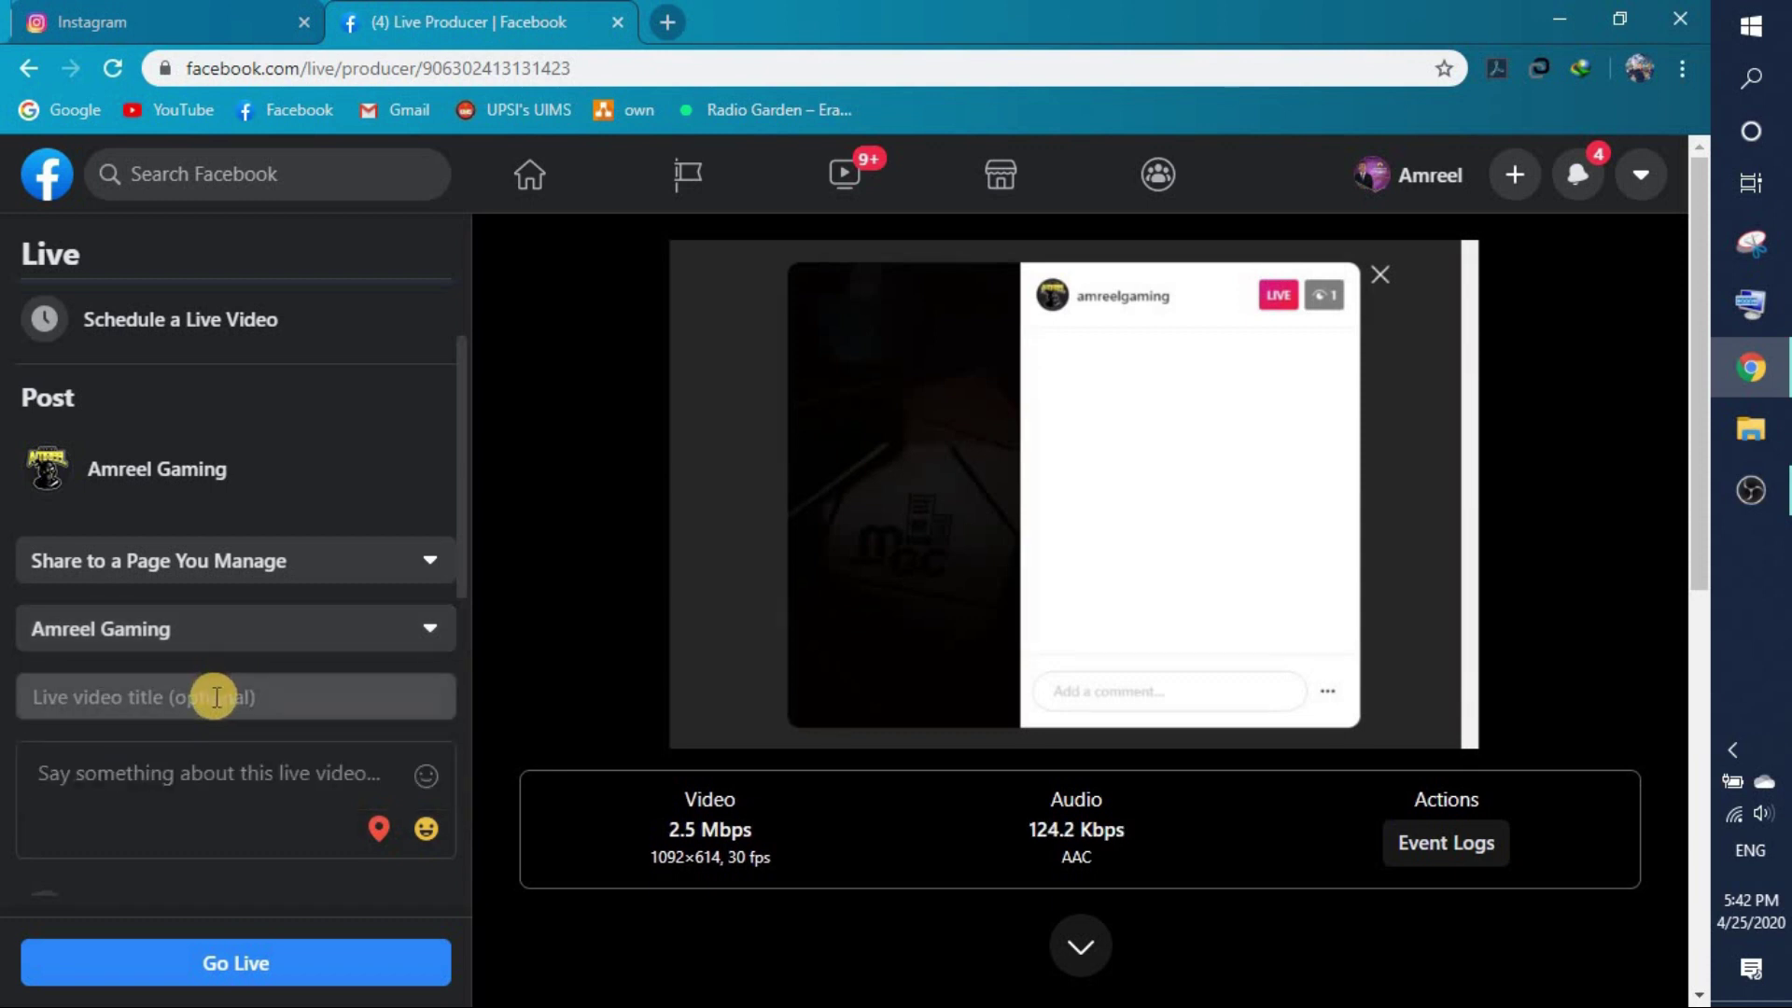
Step: Enter "IG Live Mahasiswa" as the live video's description, leaving the title empty
click(214, 695)
click(183, 769)
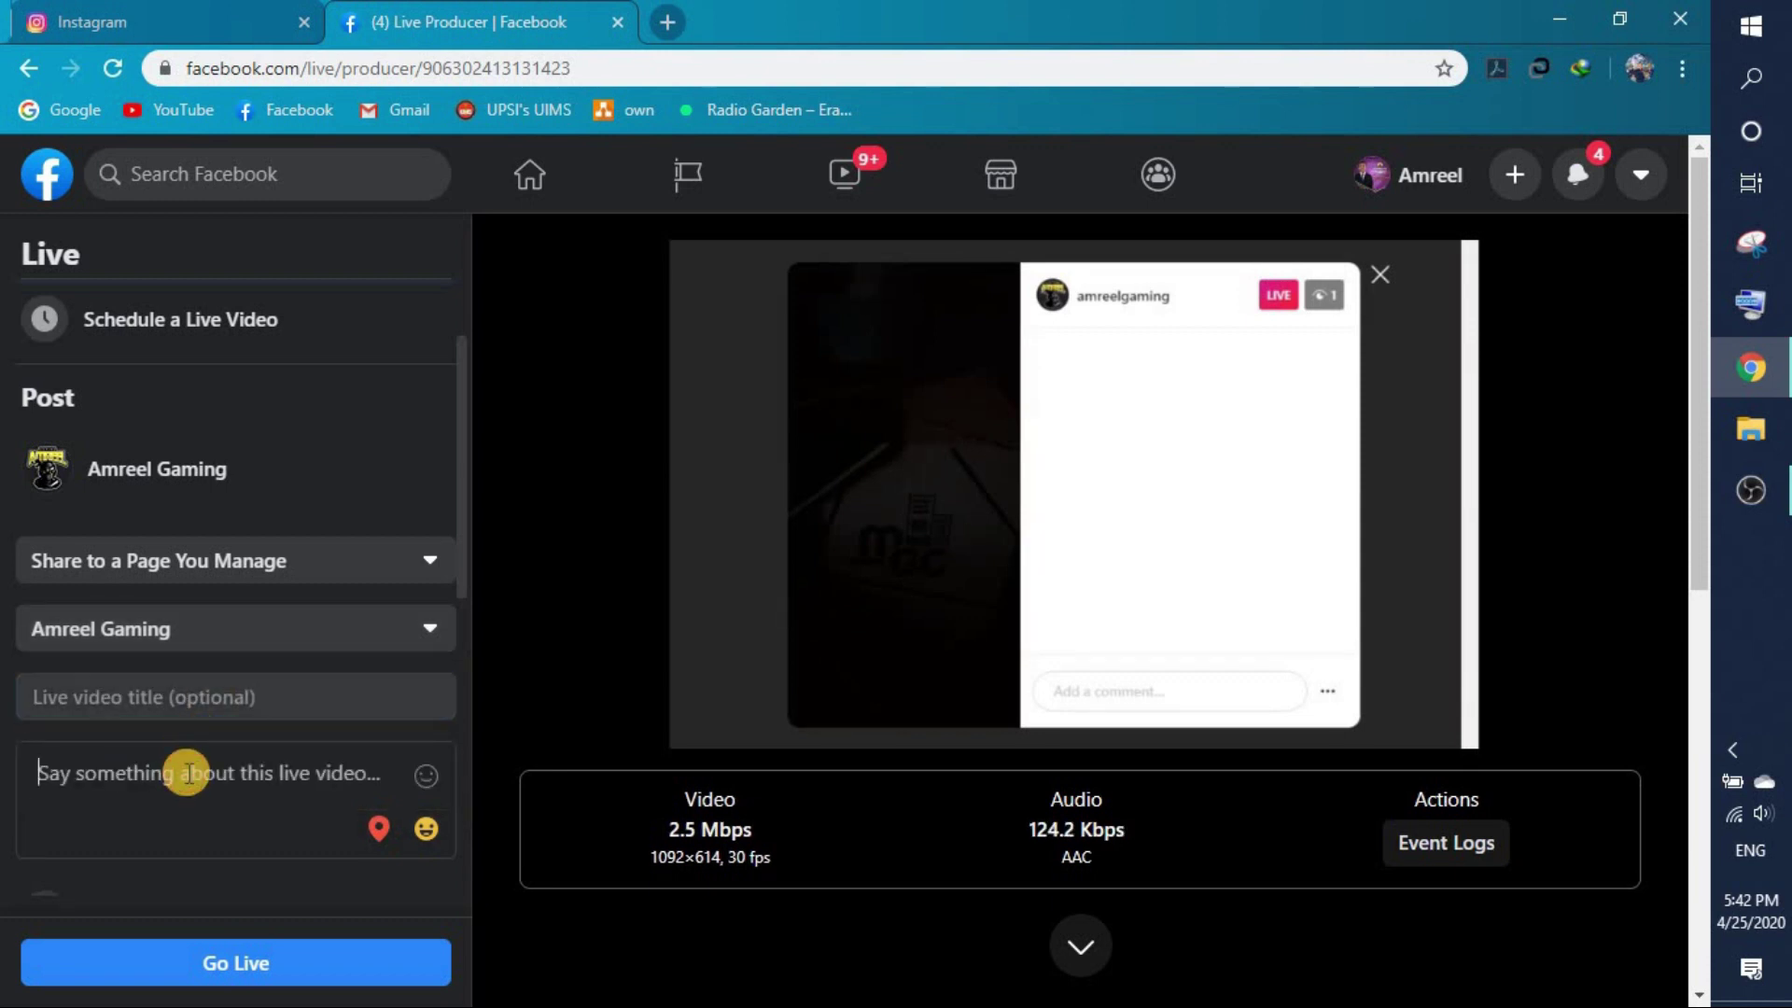
text(I)
key(BackSpace)
text(I)
key(BackSpace)
text(IG )
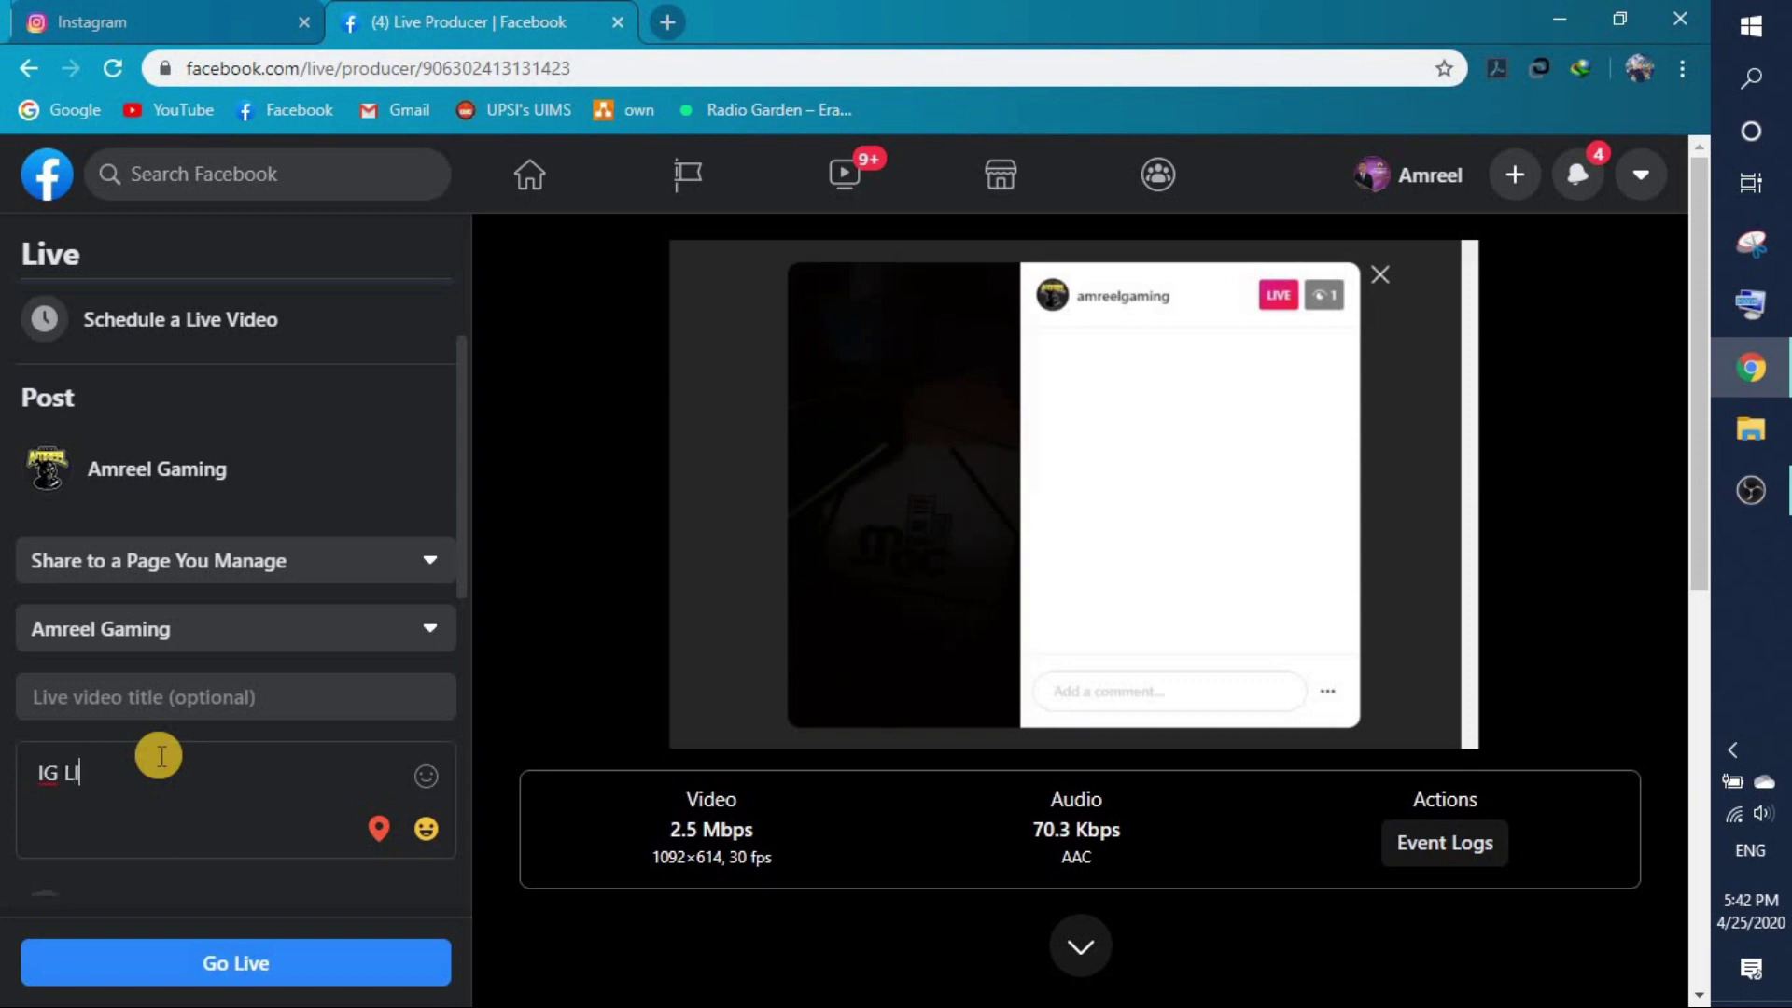
text(Li)
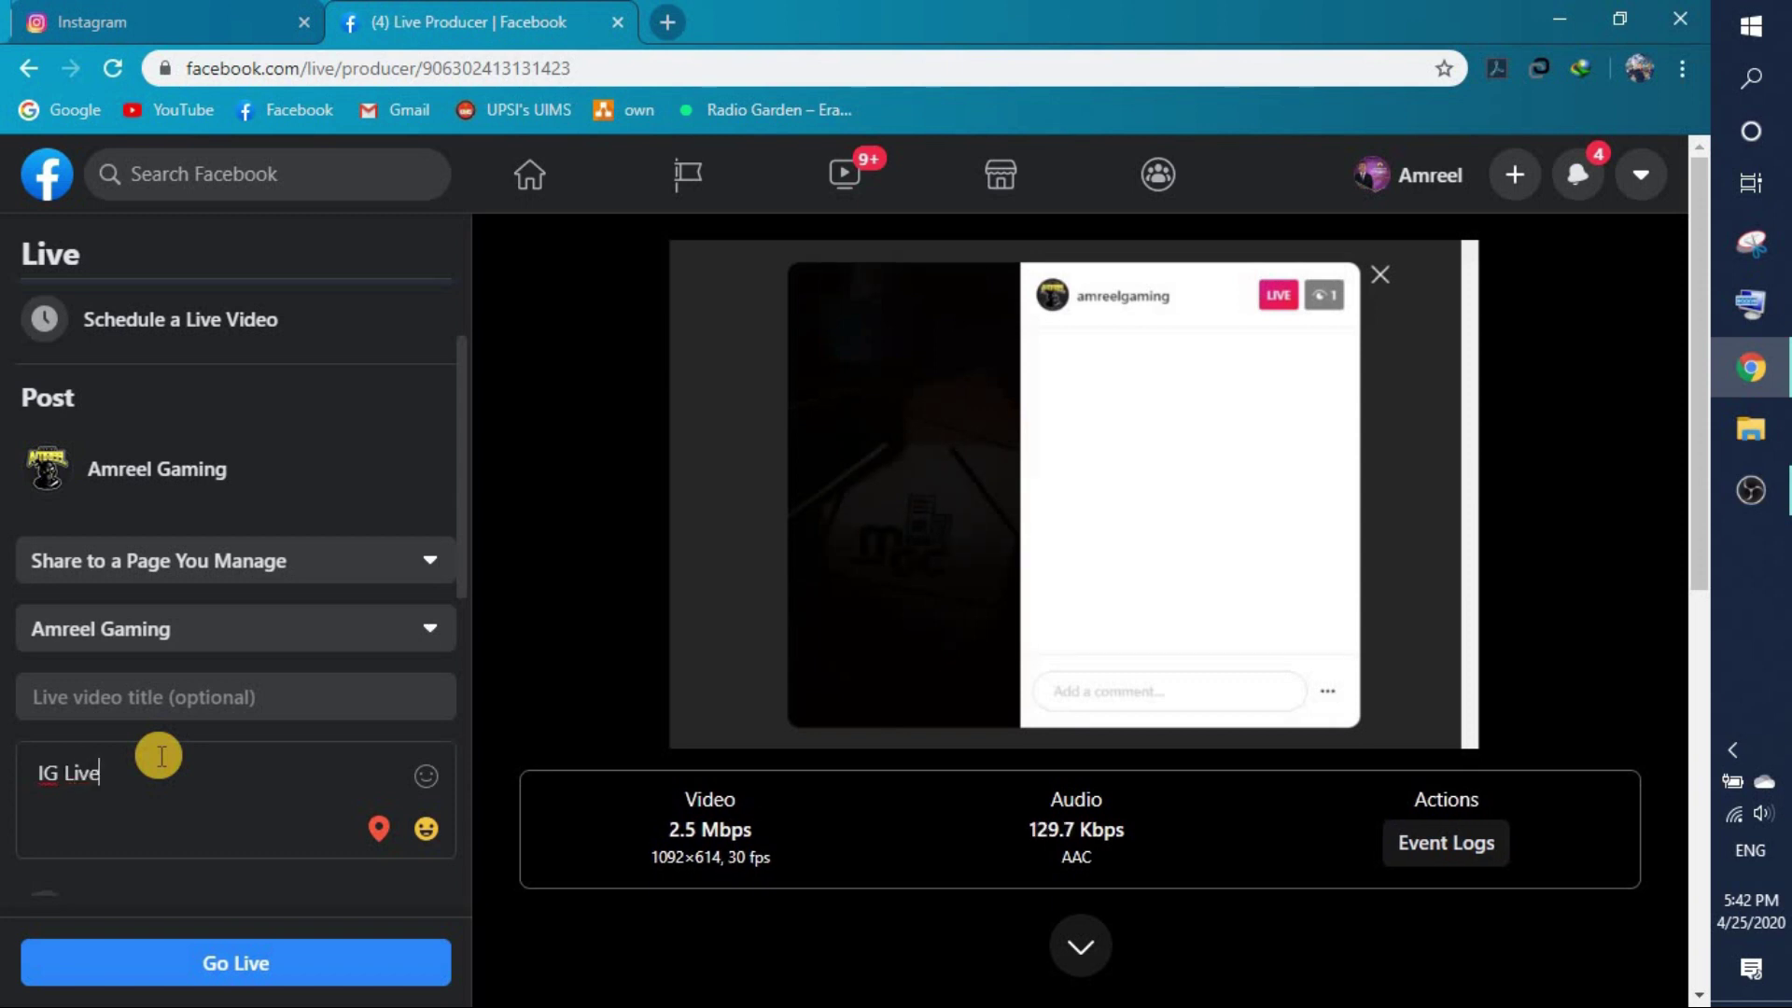
key(BackSpace)
key(BackSpace)
key(BackSpace)
key(BackSpace)
text(iswa)
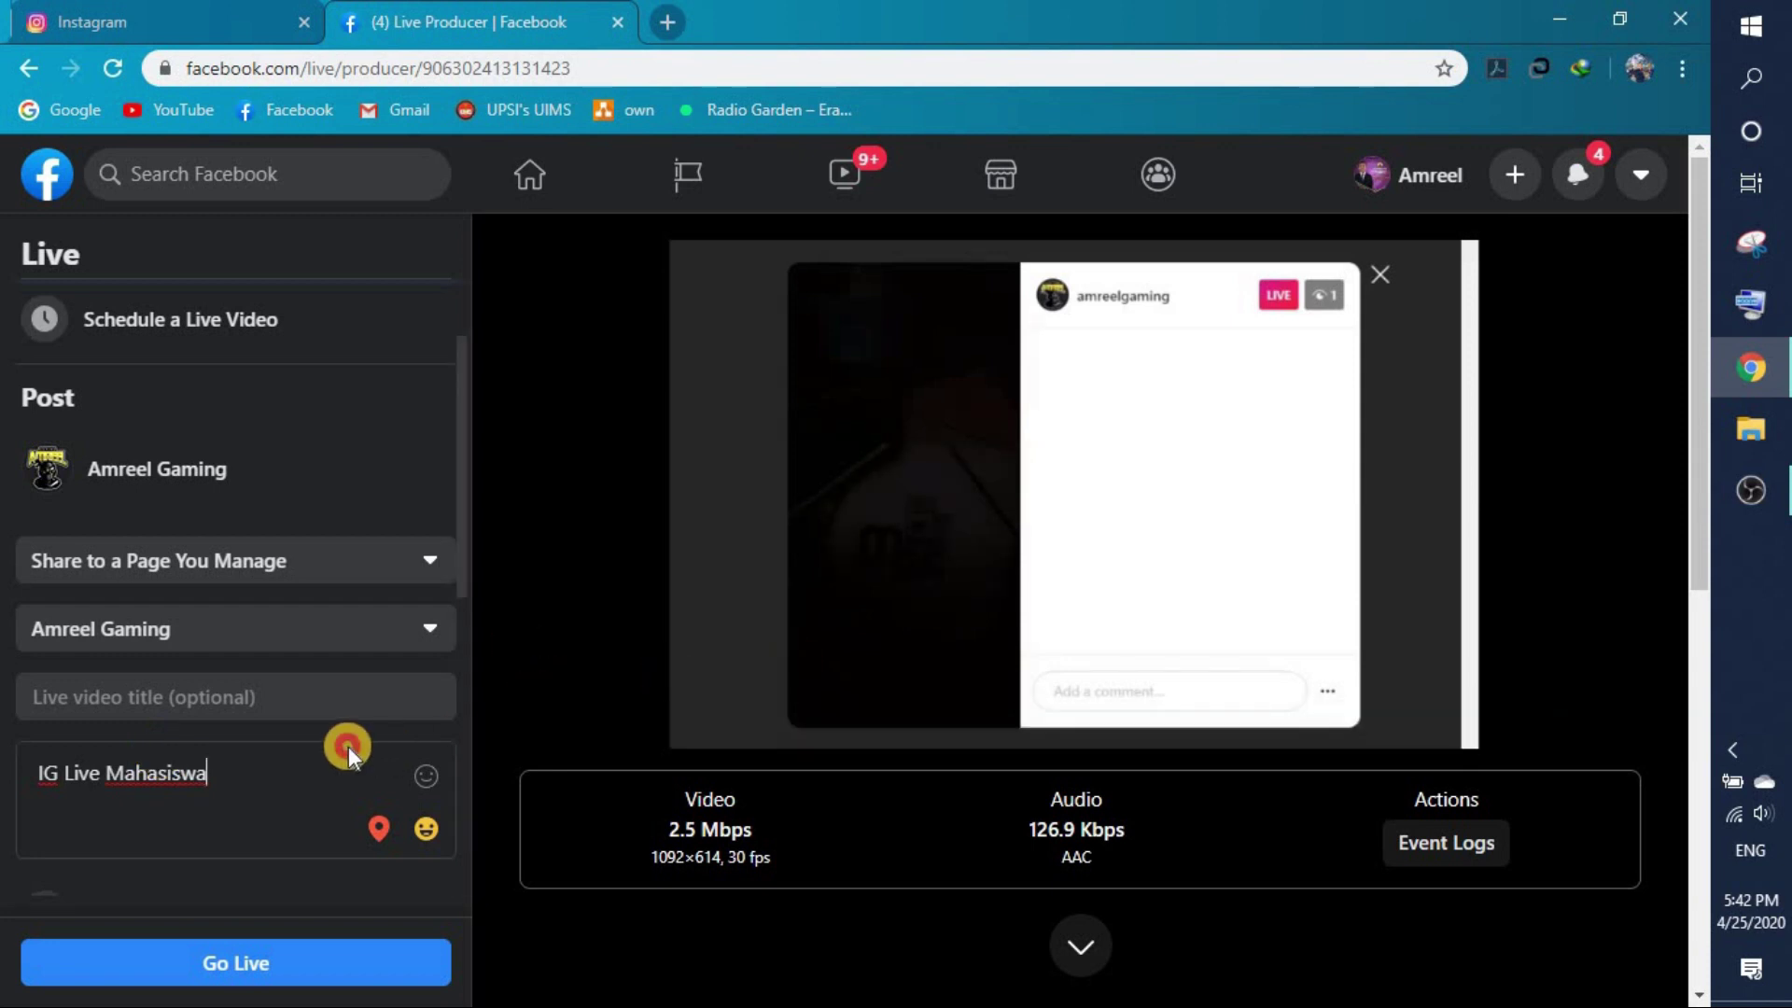
click(333, 765)
key(Return)
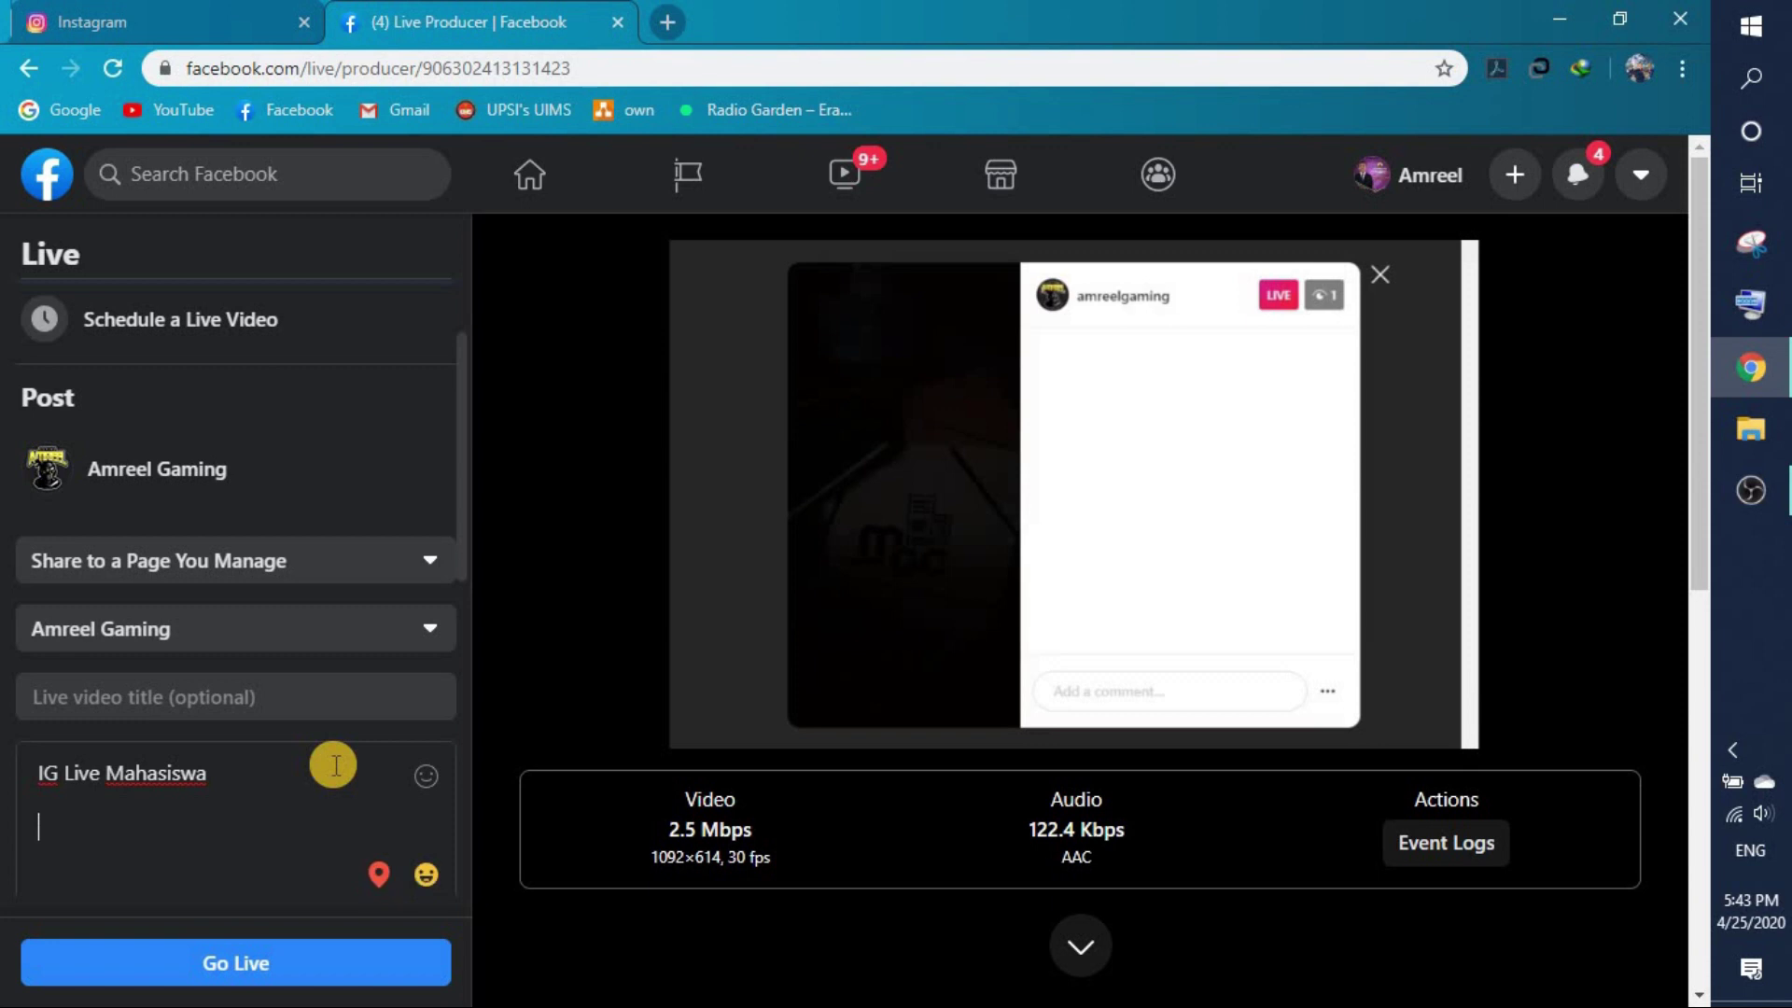
key(BackSpace)
Step: Examine the live post's remaining options: game tag, video thumbnail image, crossposting, page groups, audience settings and test broadcast
scroll(333, 765, down, 2)
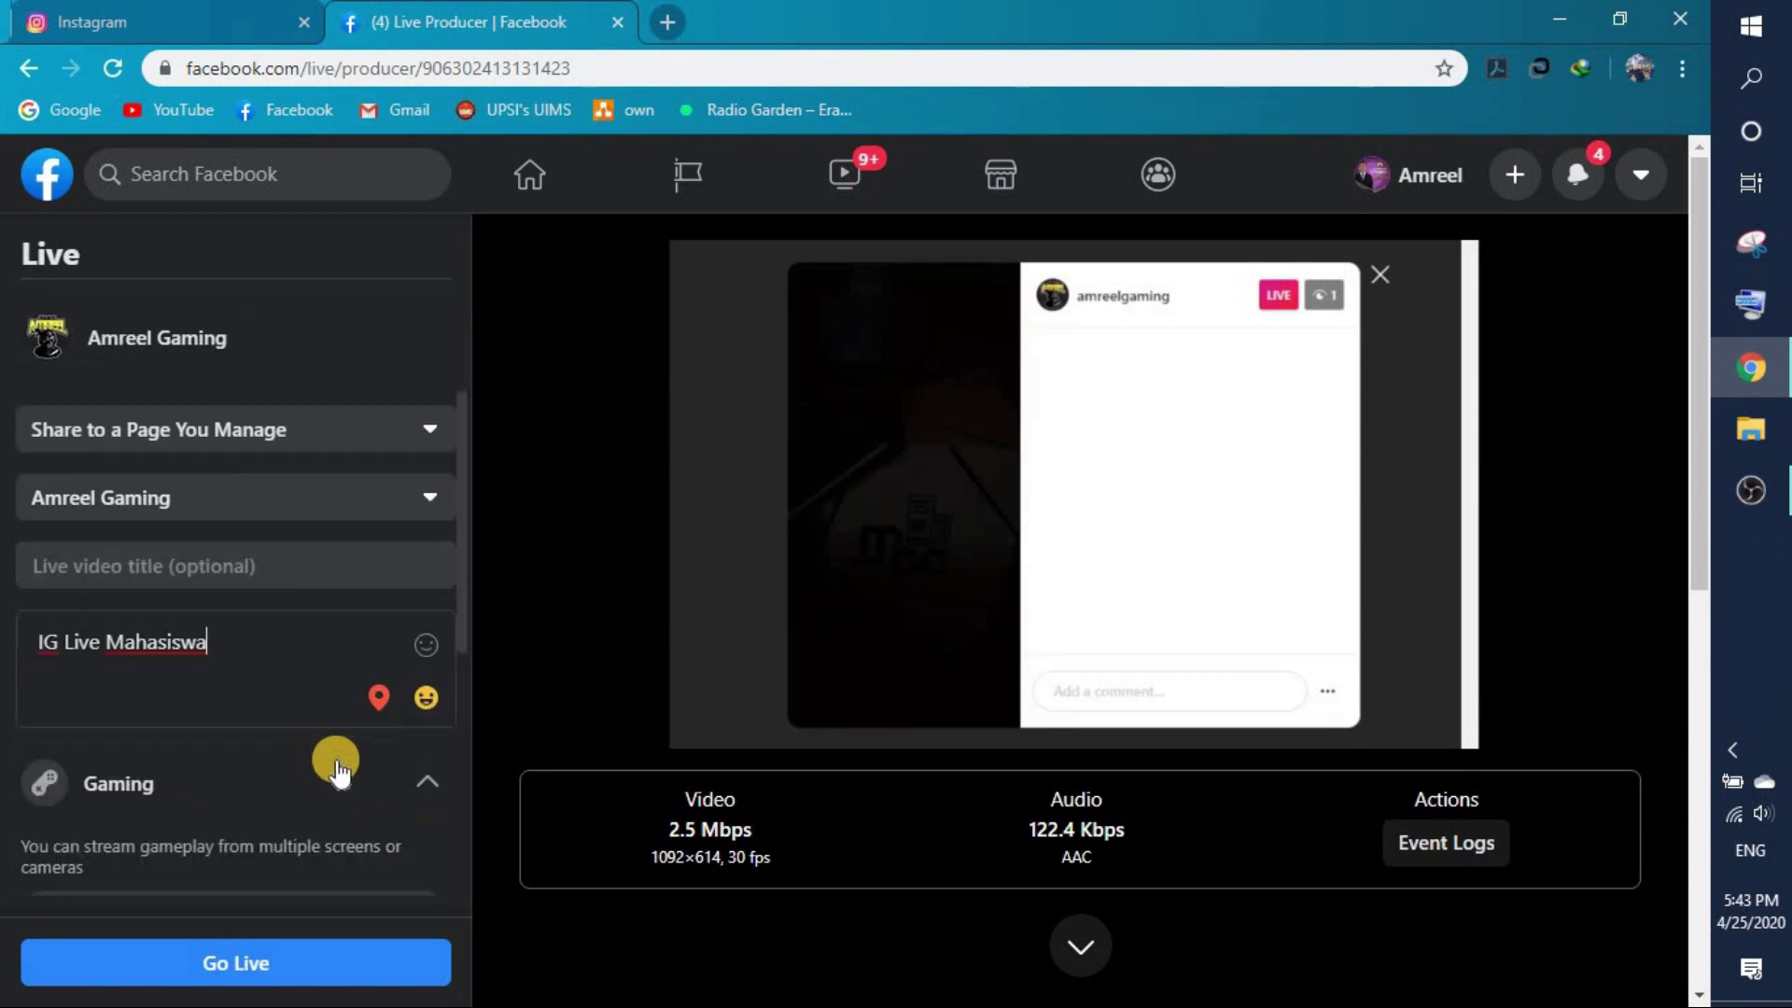
scroll(354, 691, down, 2)
click(411, 665)
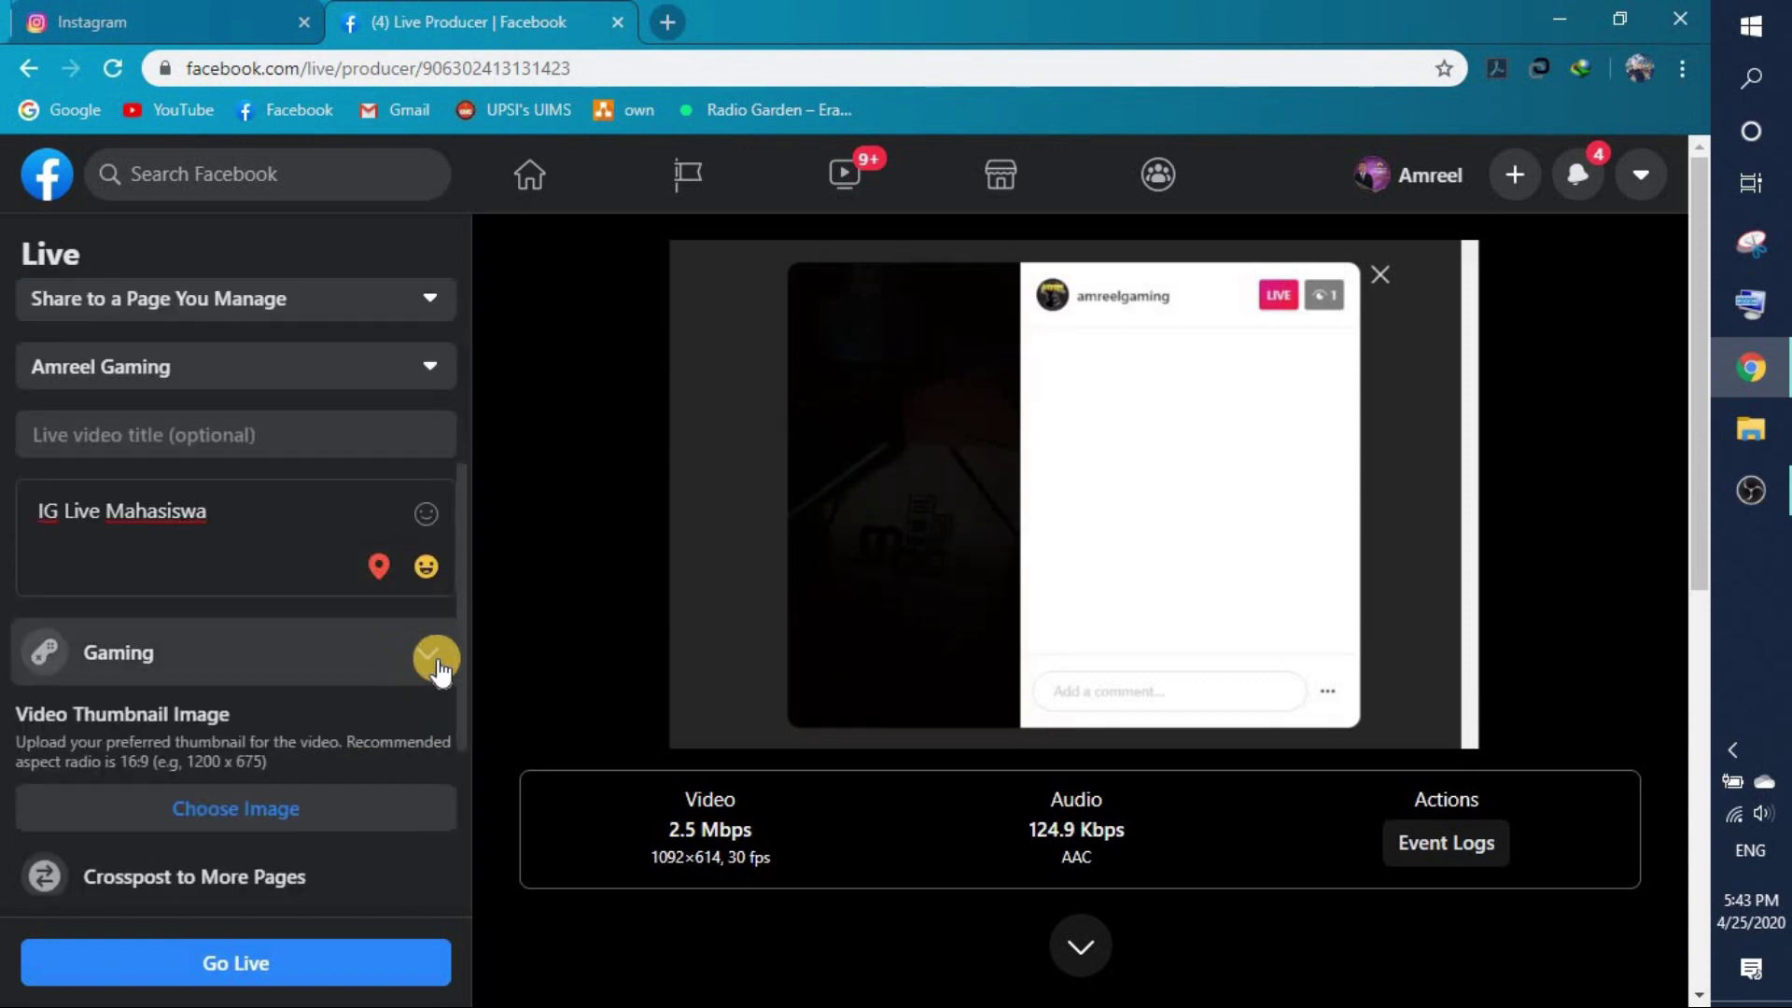
scroll(389, 740, down, 3)
scroll(401, 700, up, 4)
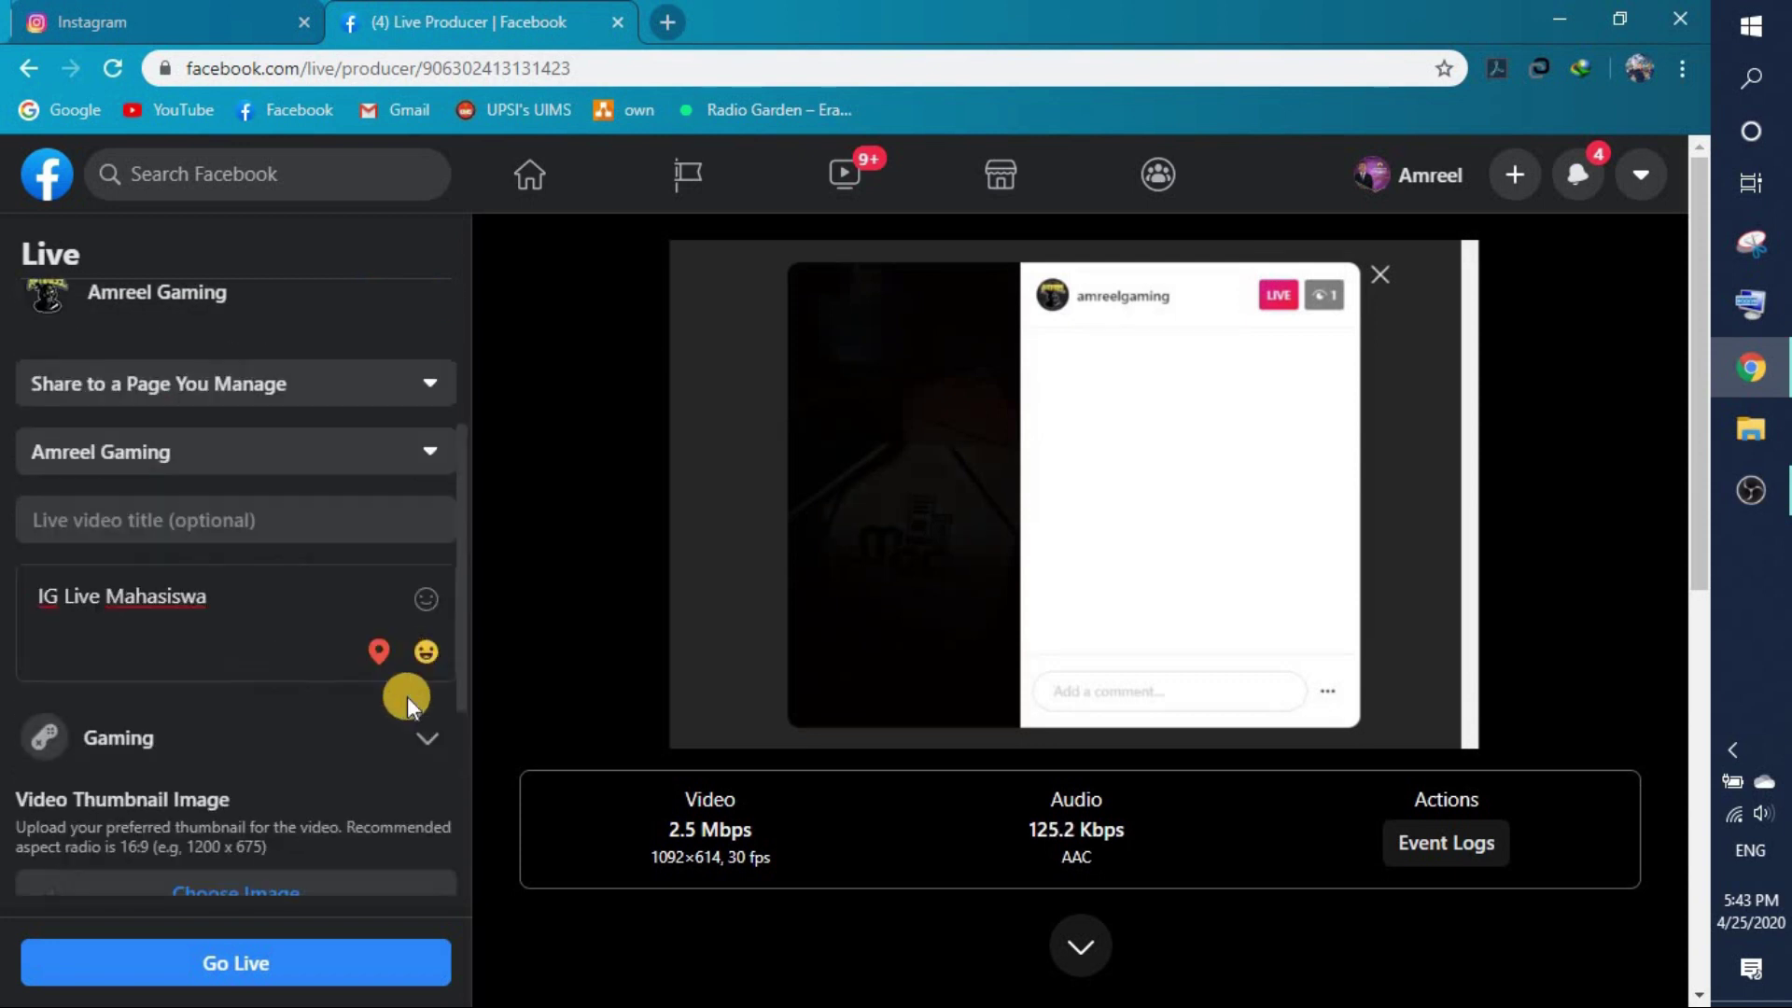
click(422, 739)
scroll(311, 747, down, 1)
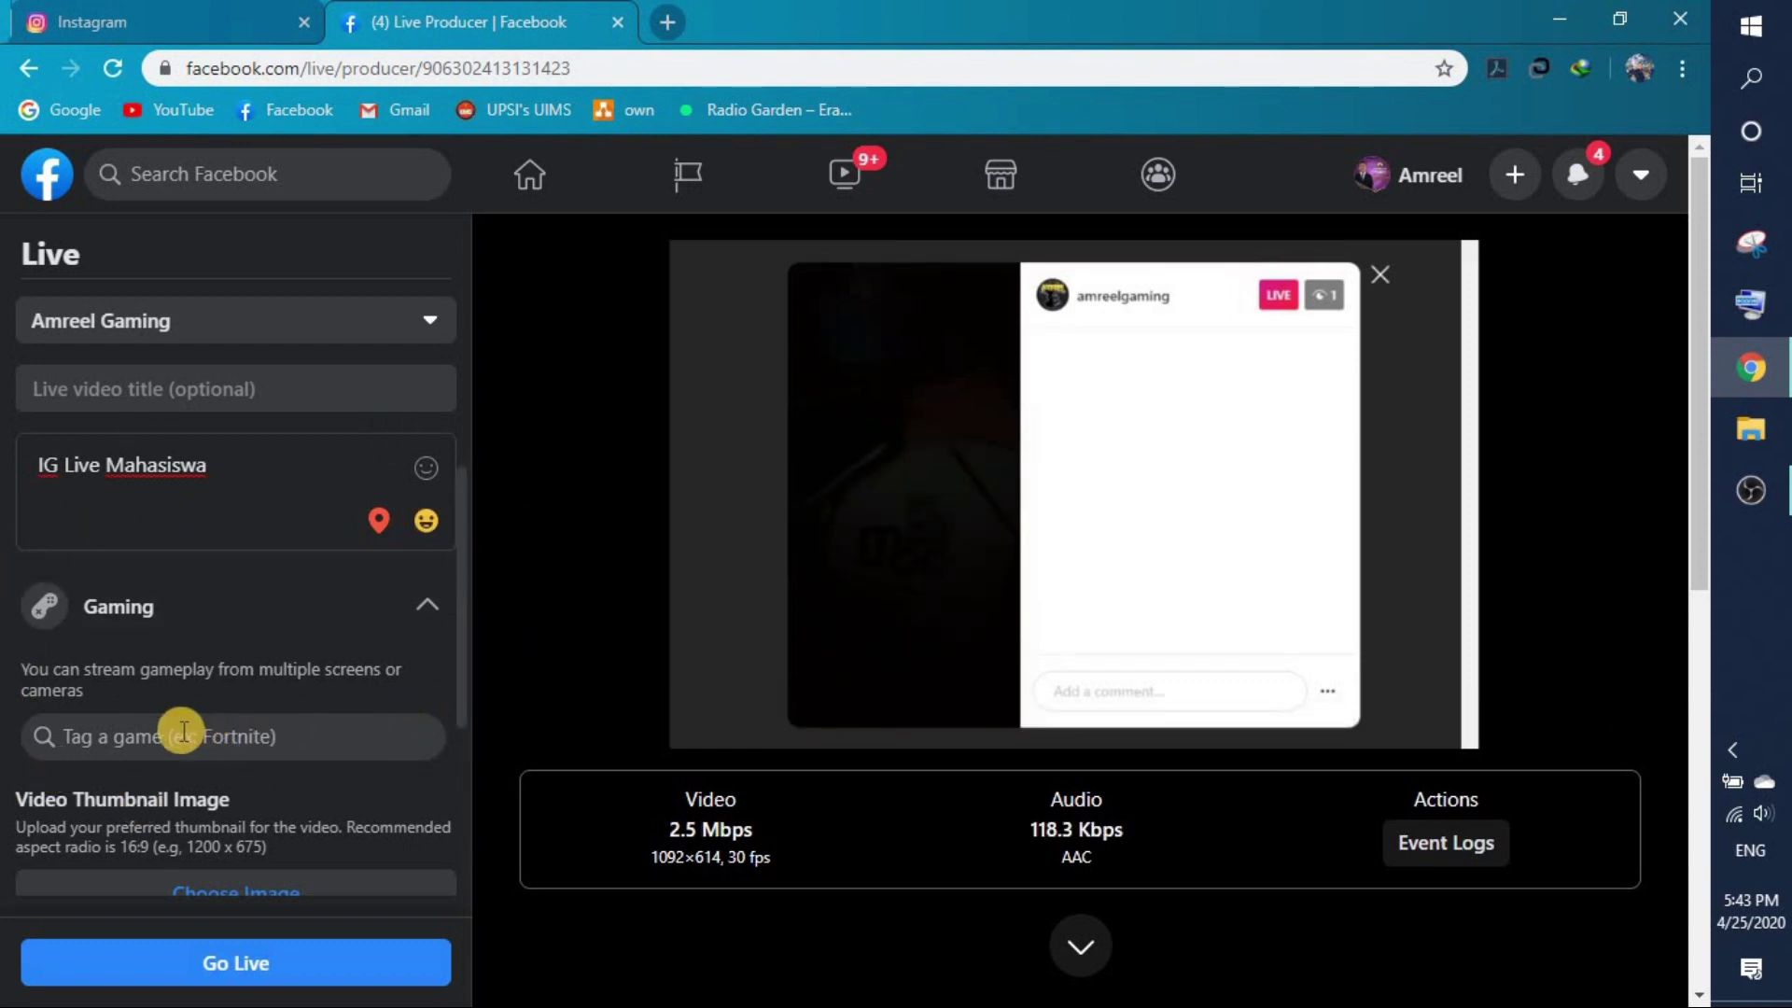
click(143, 731)
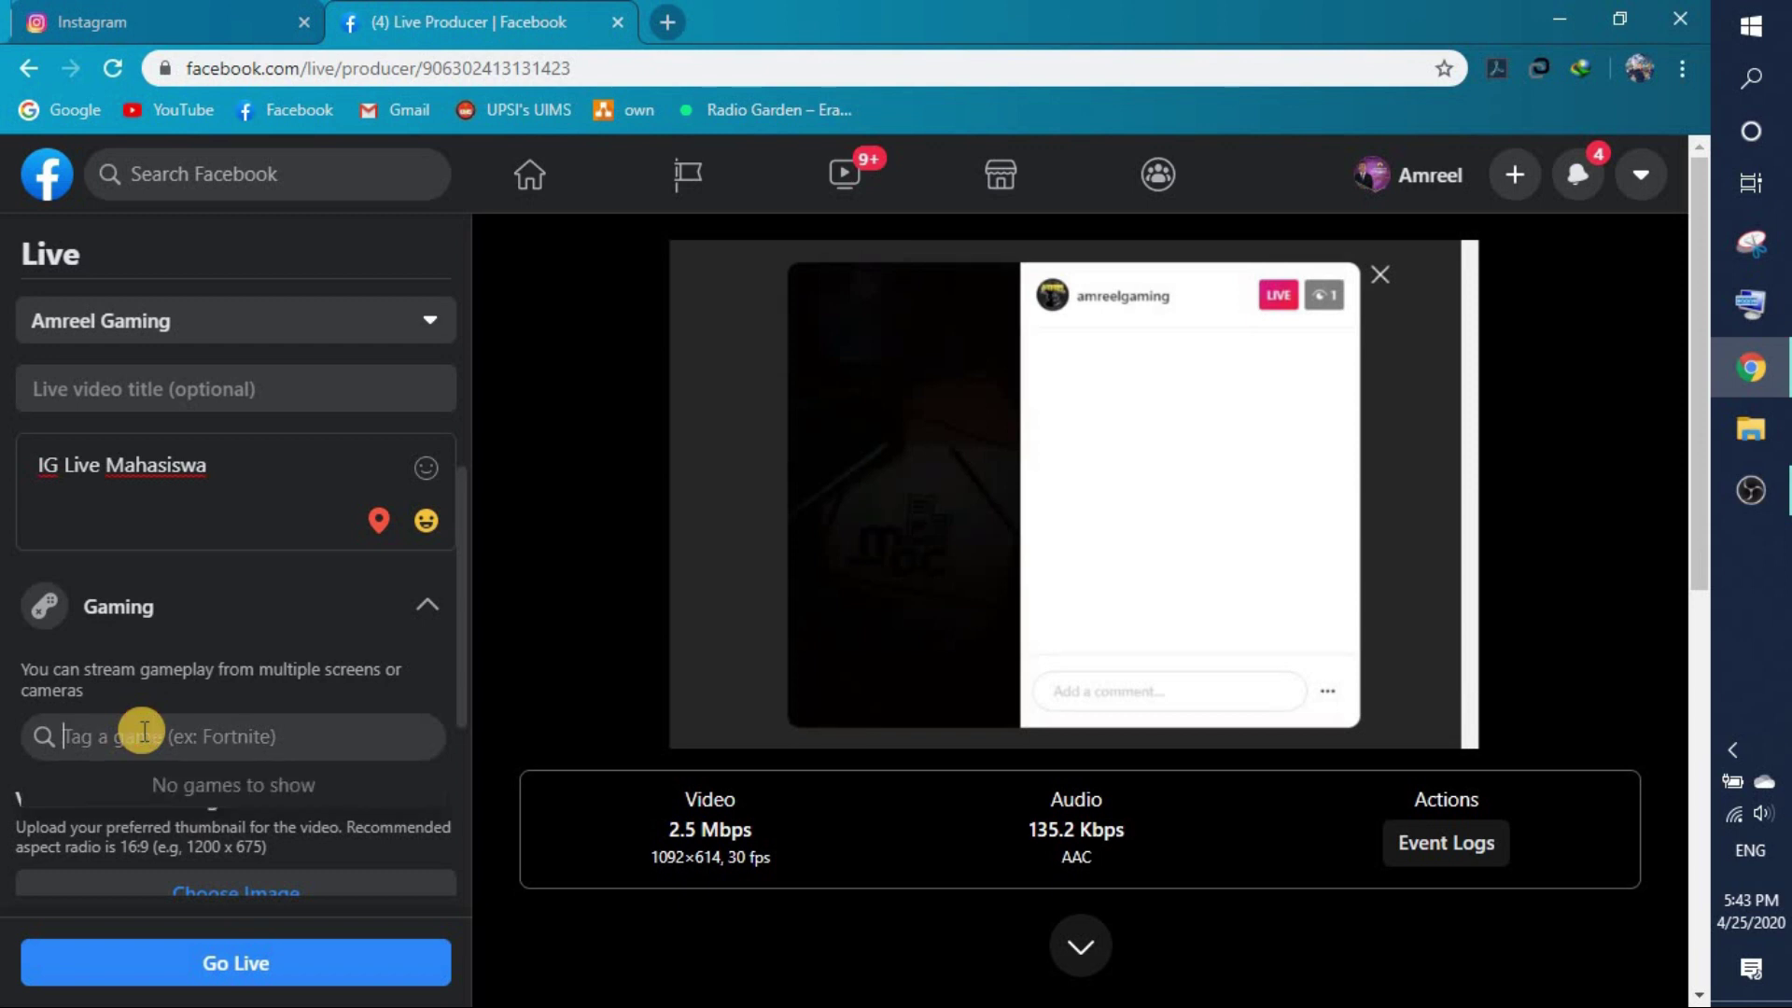
click(261, 690)
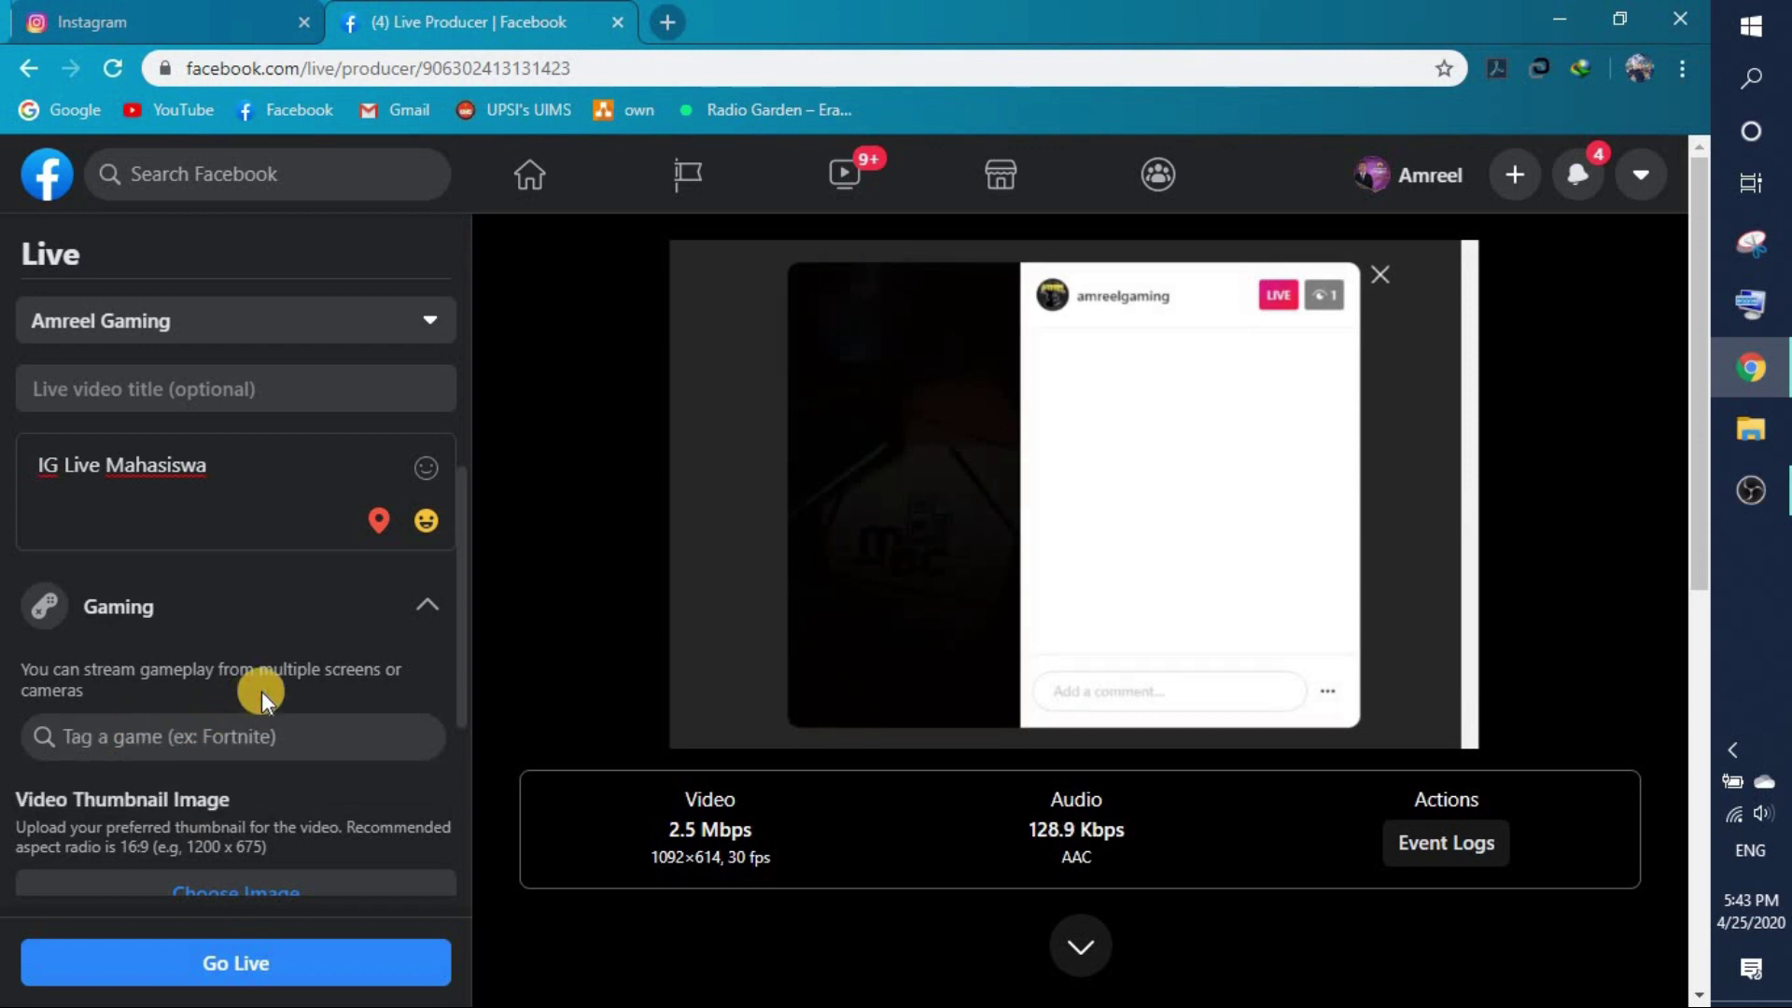
scroll(262, 690, down, 2)
scroll(341, 663, up, 2)
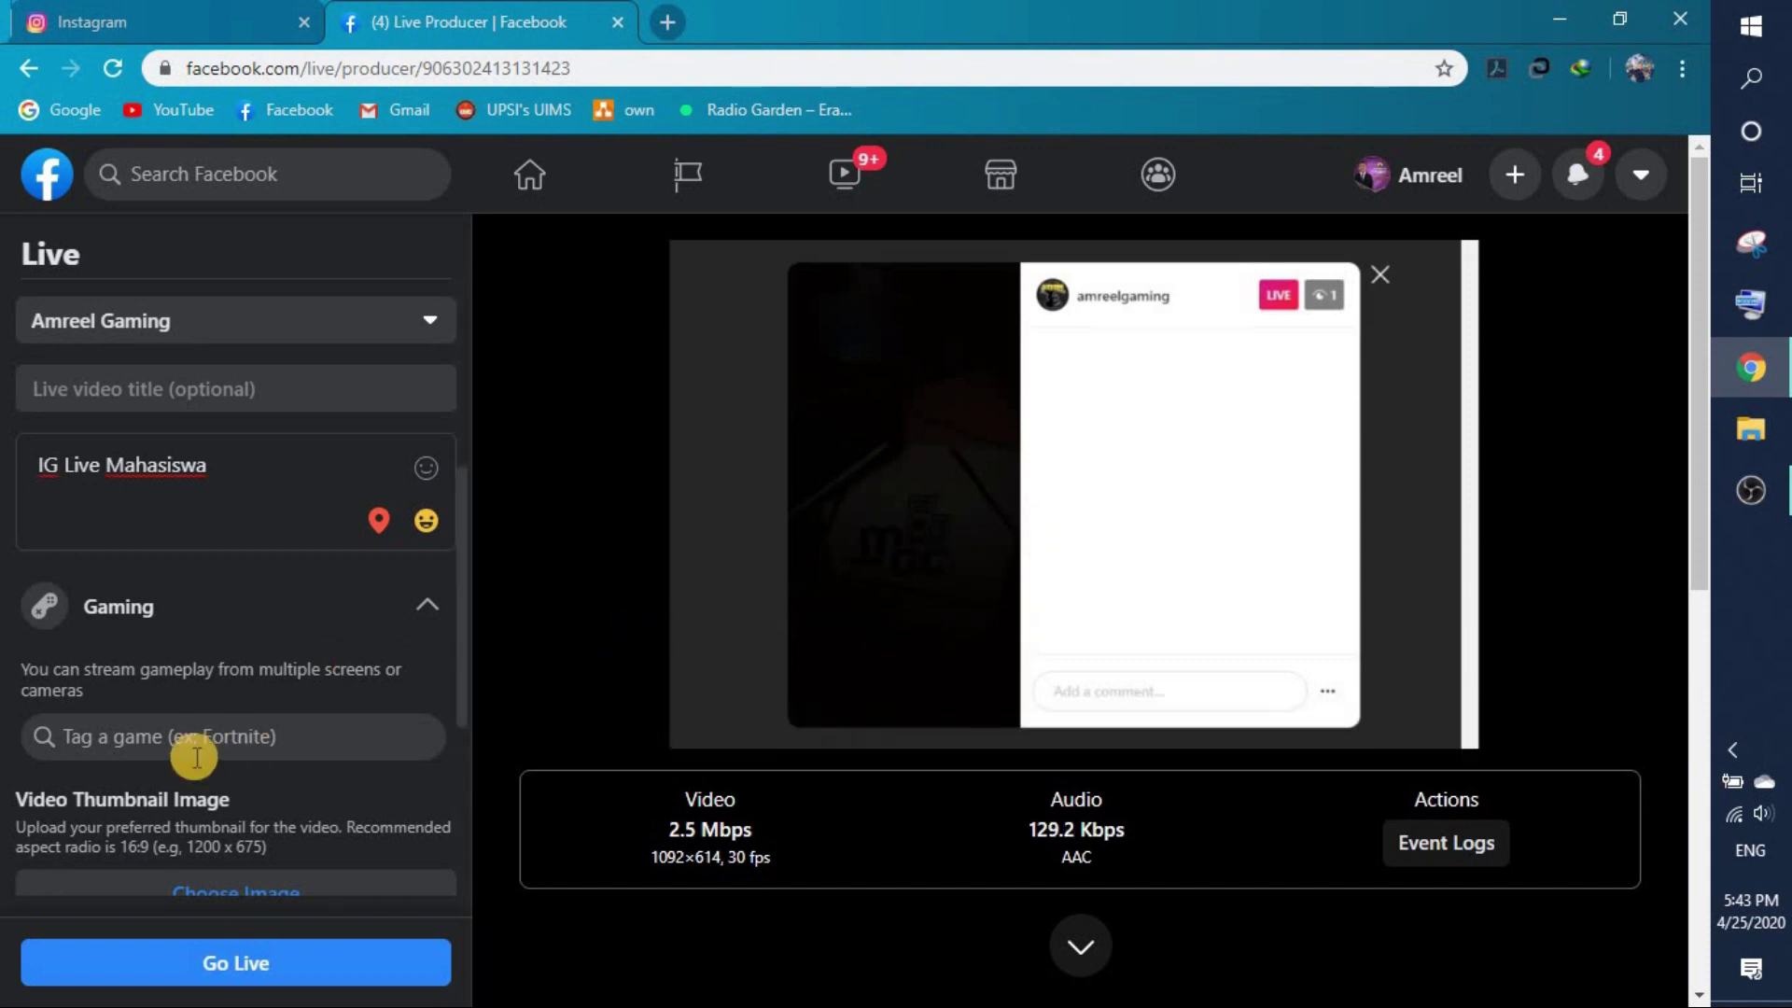
scroll(307, 728, down, 1)
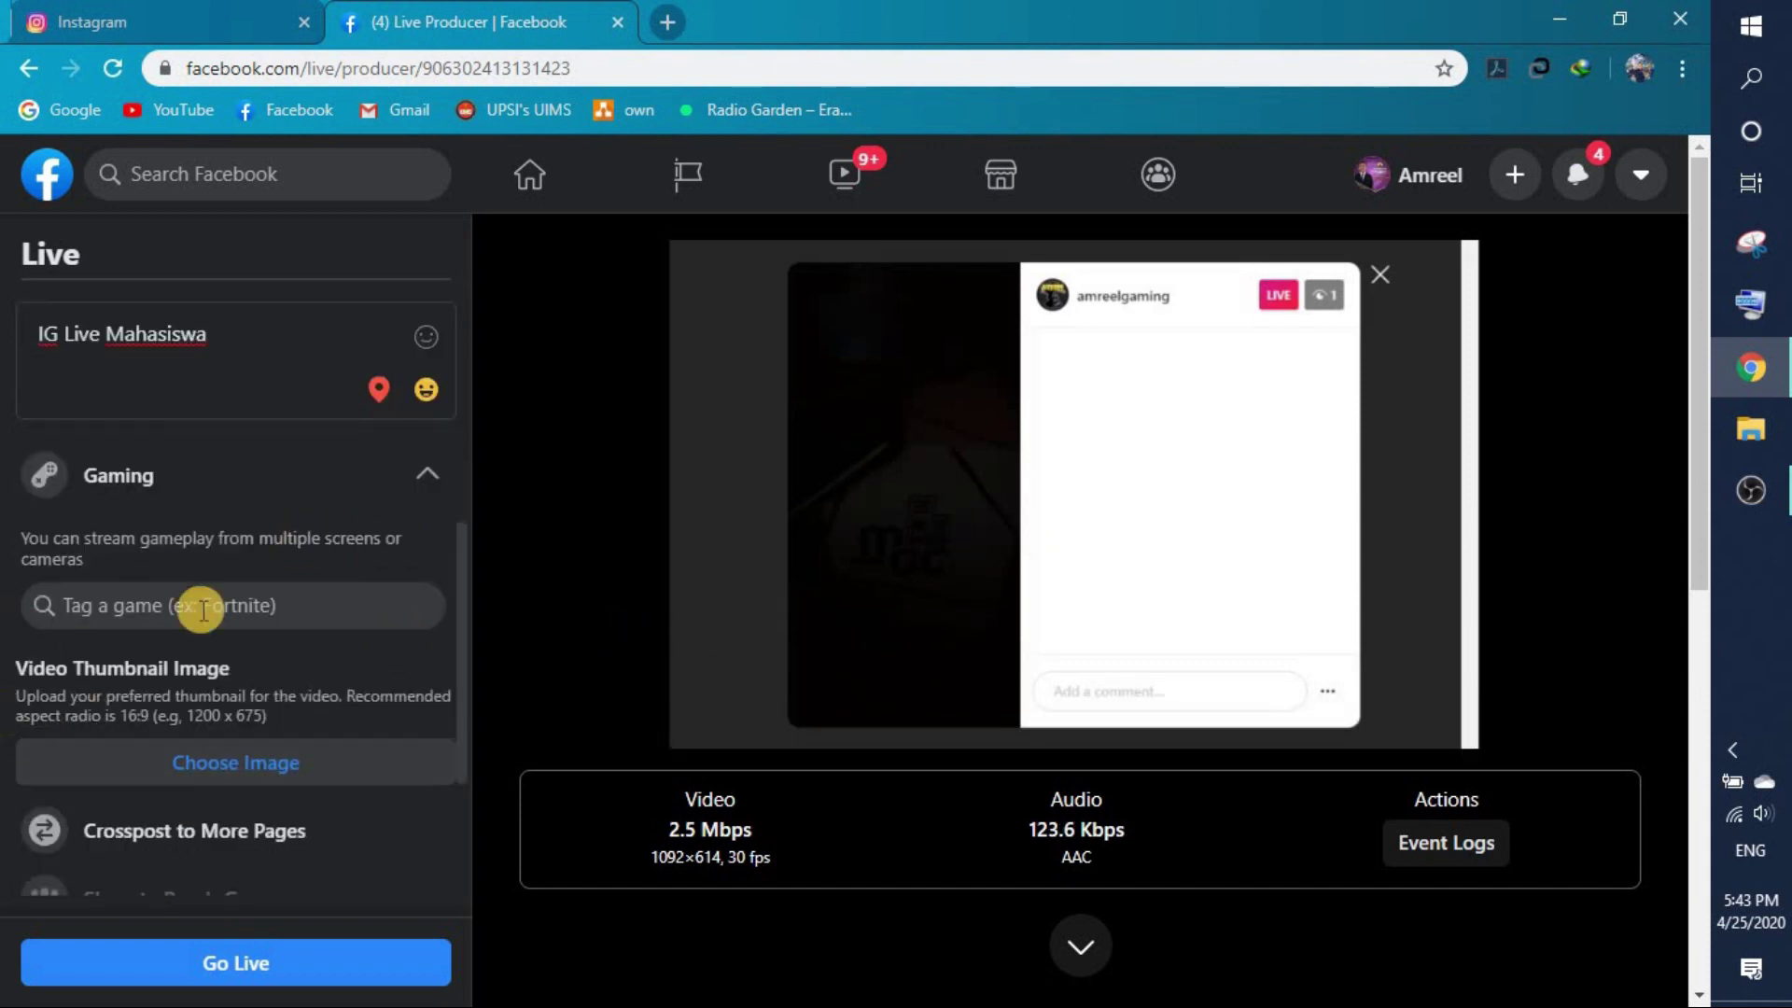
scroll(396, 653, down, 1)
scroll(390, 658, down, 1)
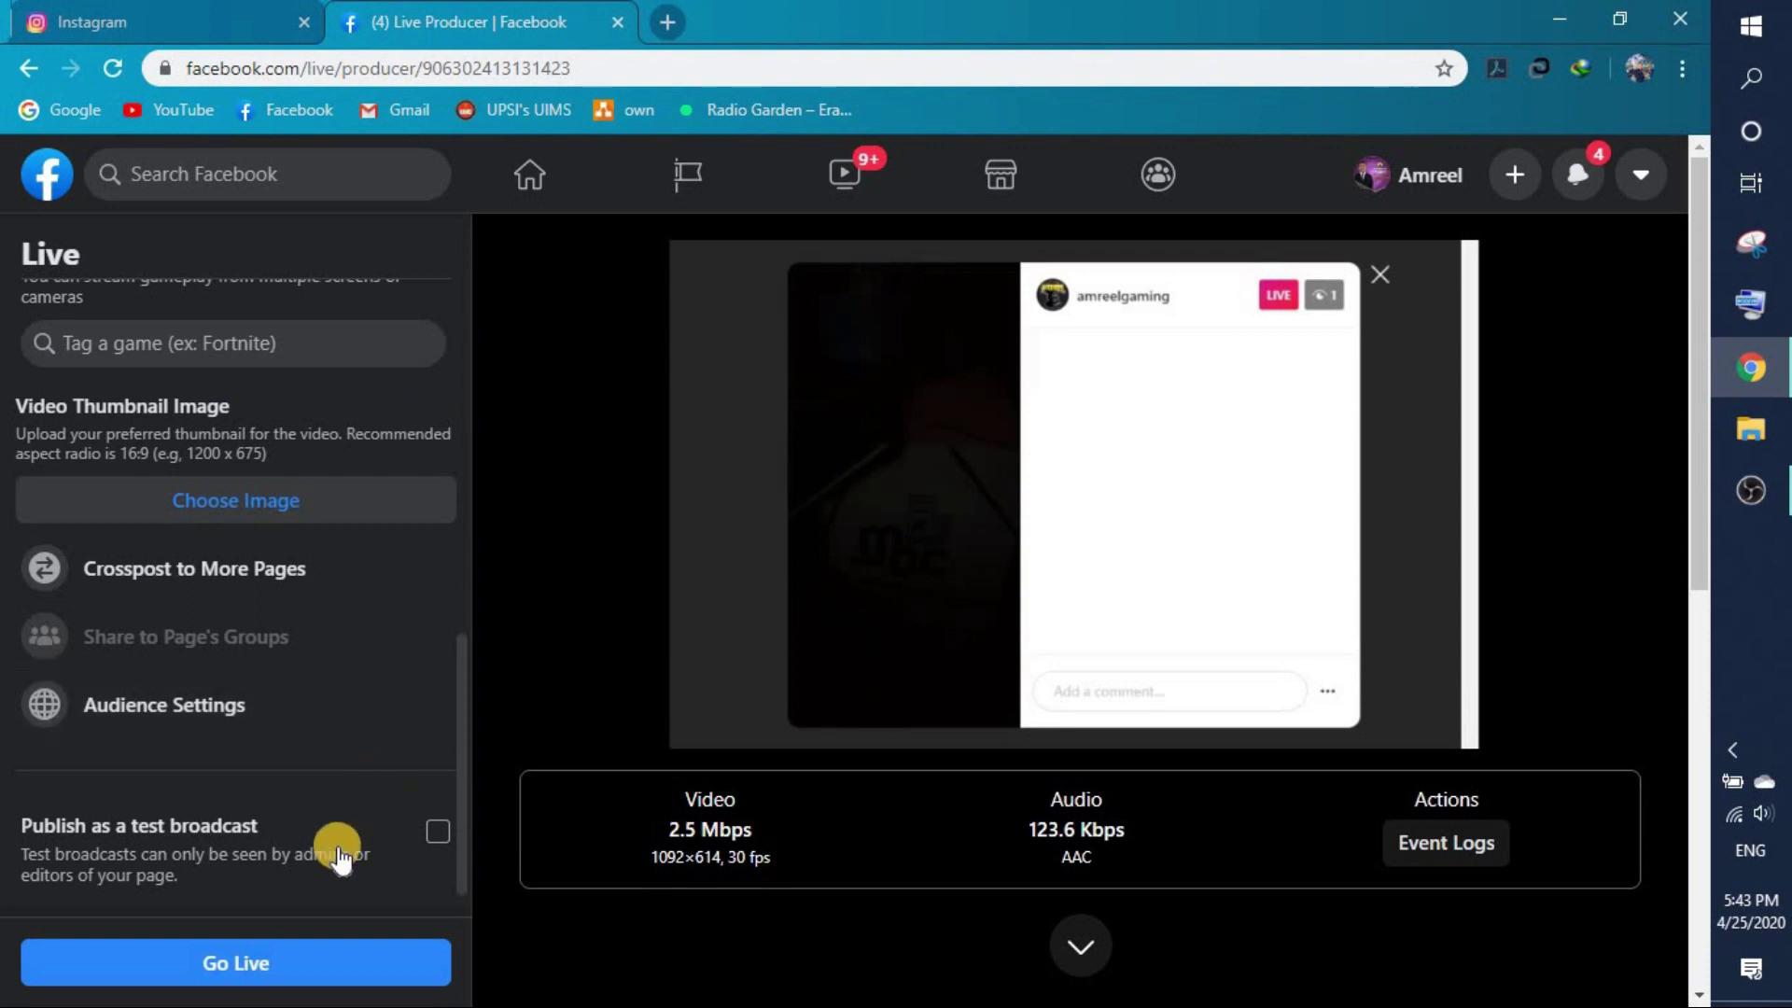
click(314, 967)
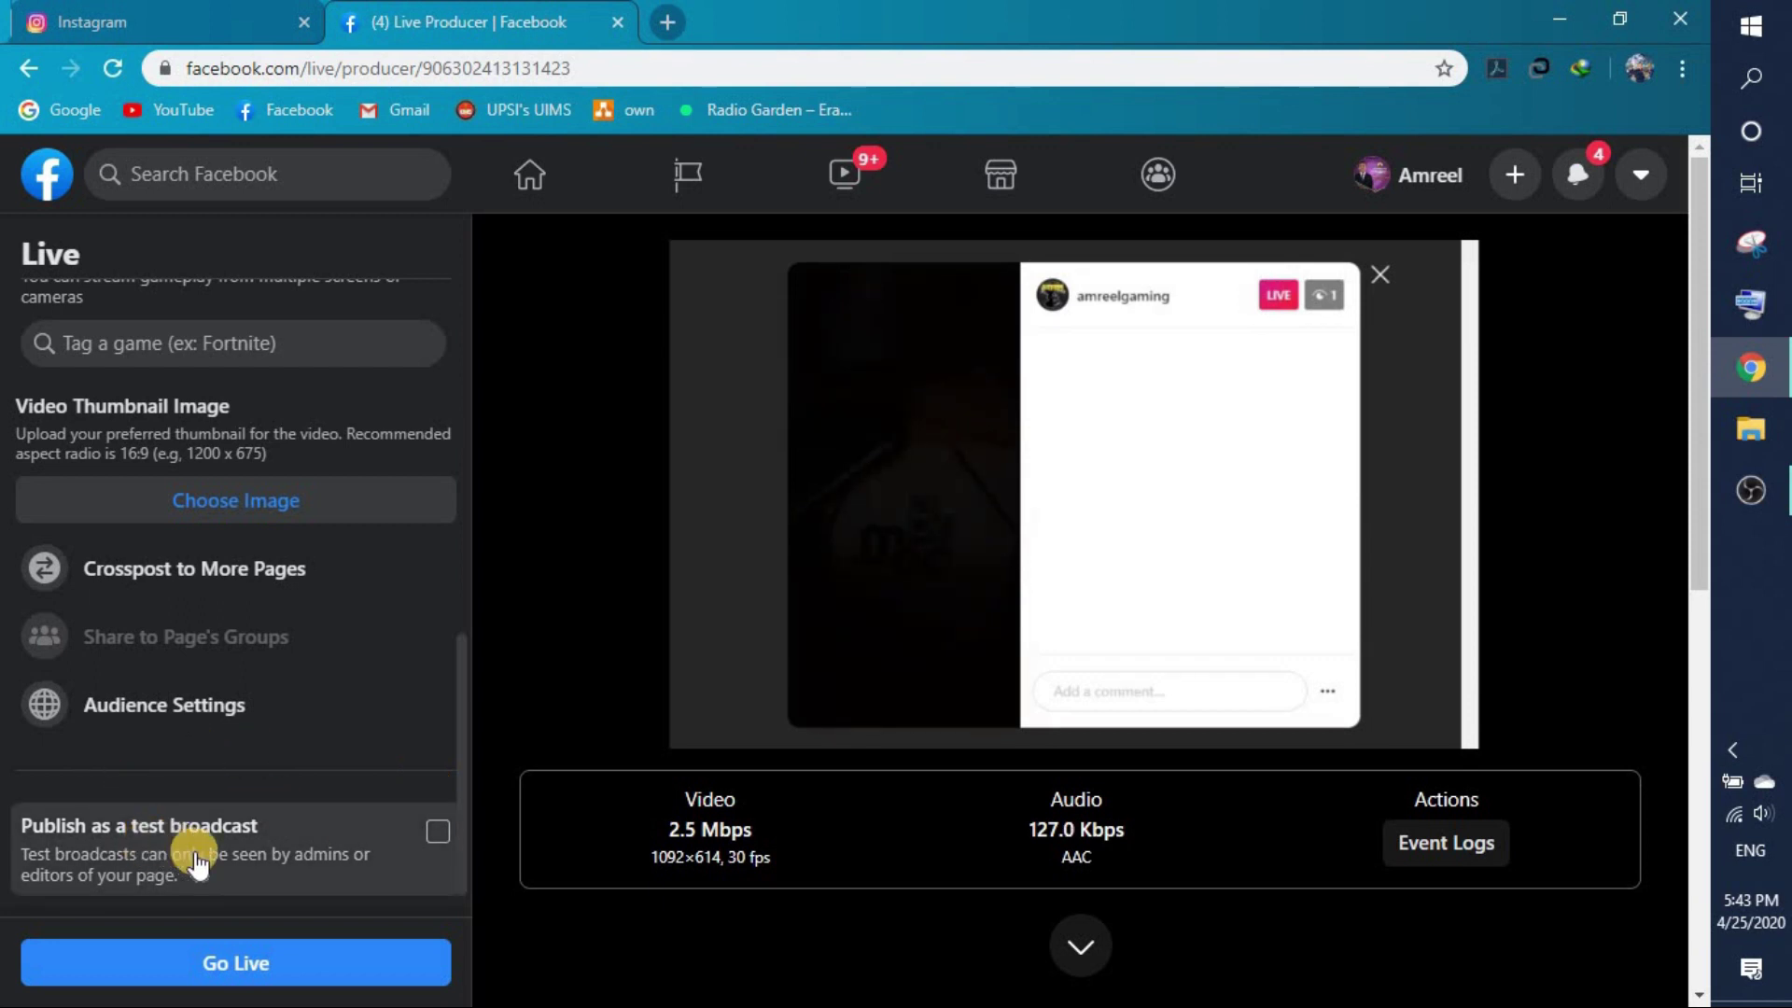
Step: Set the live video to publish as a test broadcast and copy its stream key from the live stream setup
click(434, 831)
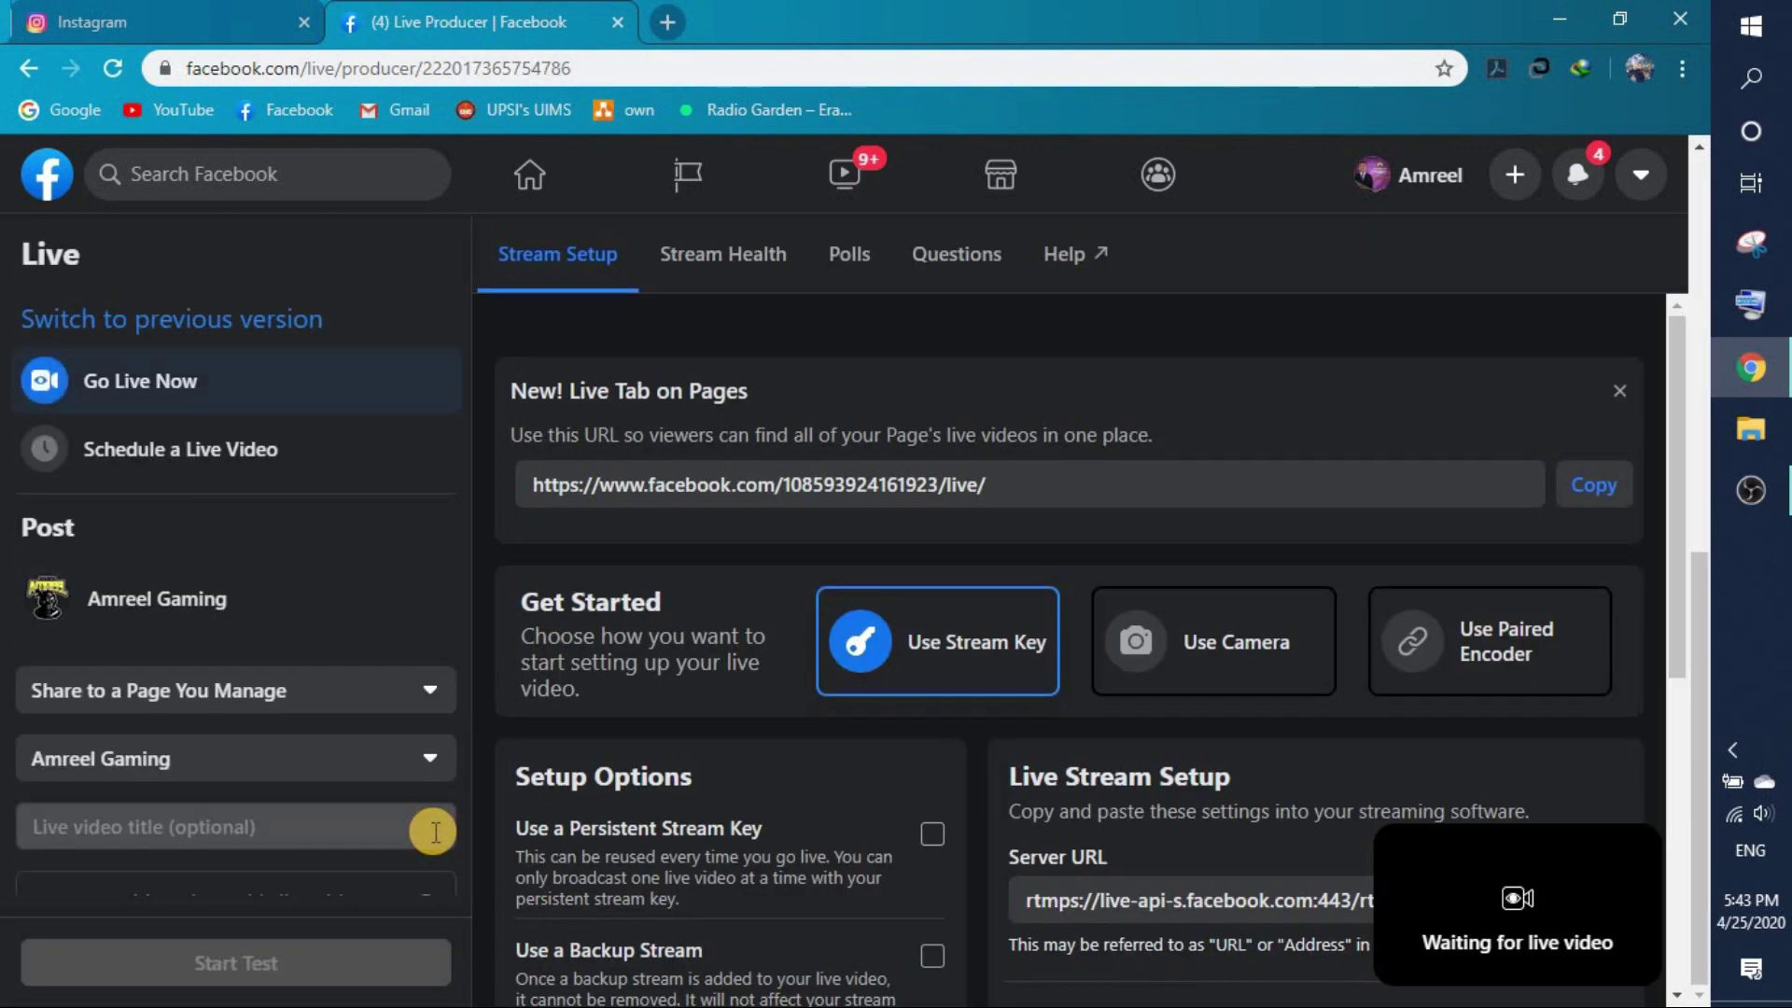
scroll(353, 782, down, 6)
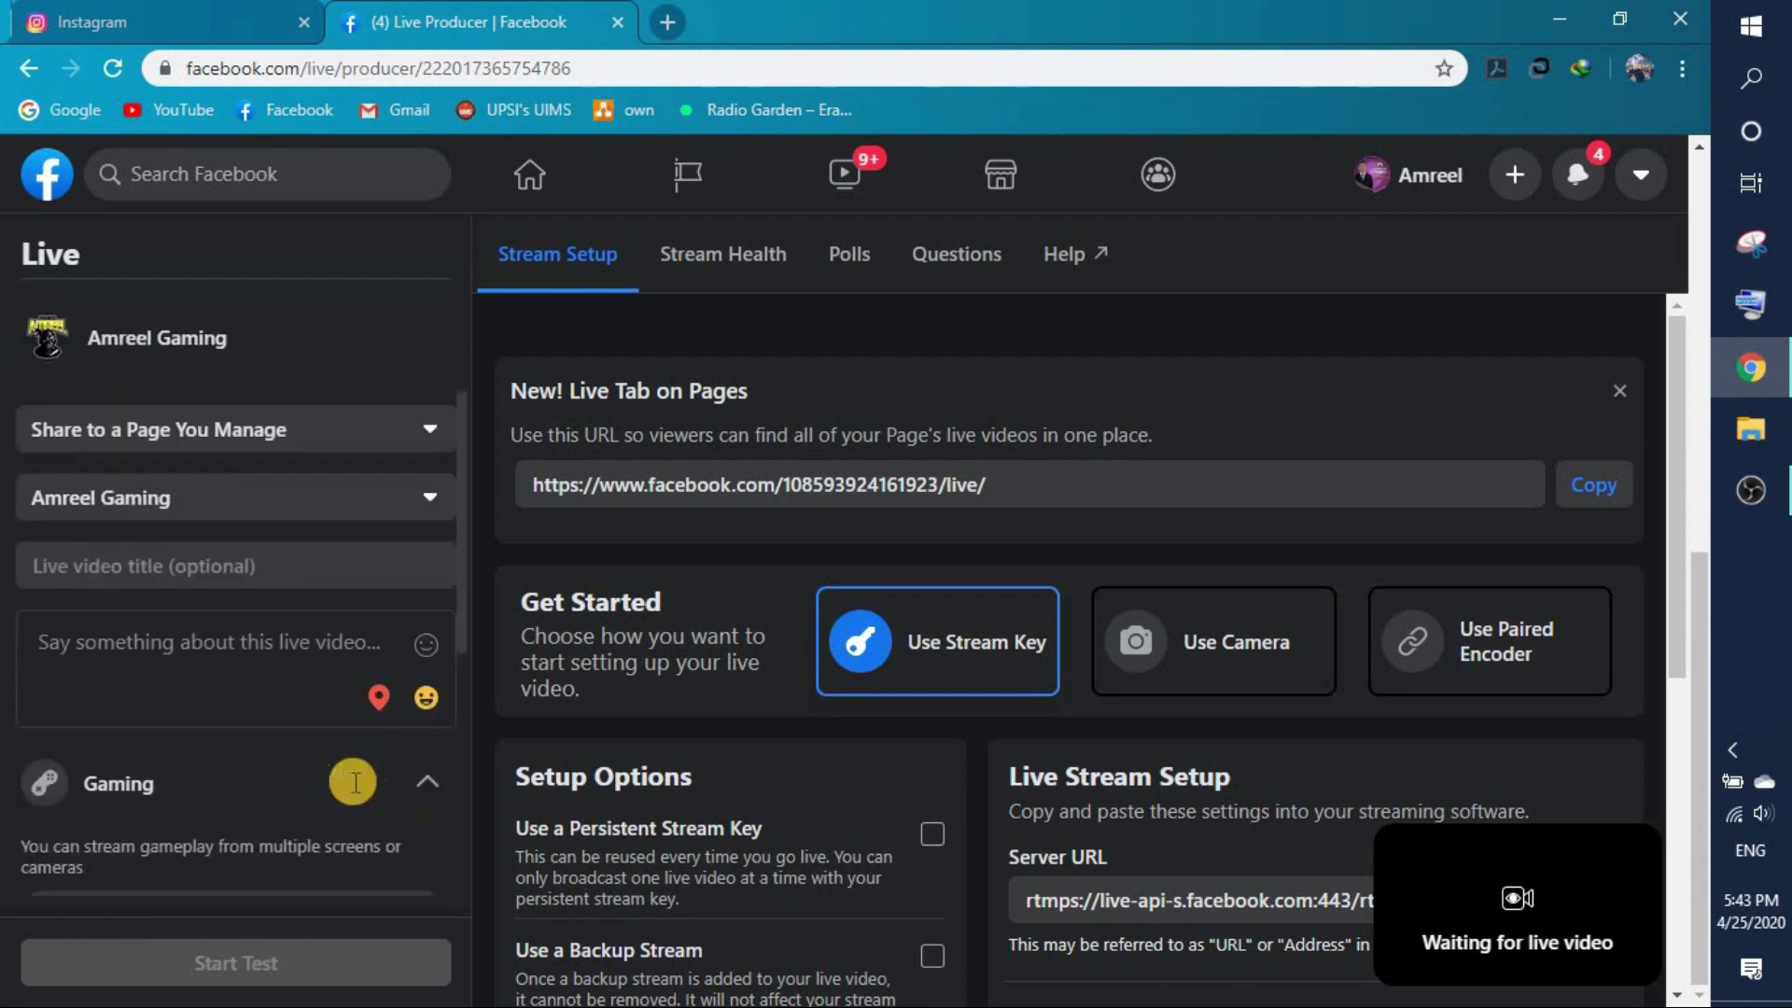
scroll(353, 782, down, 2)
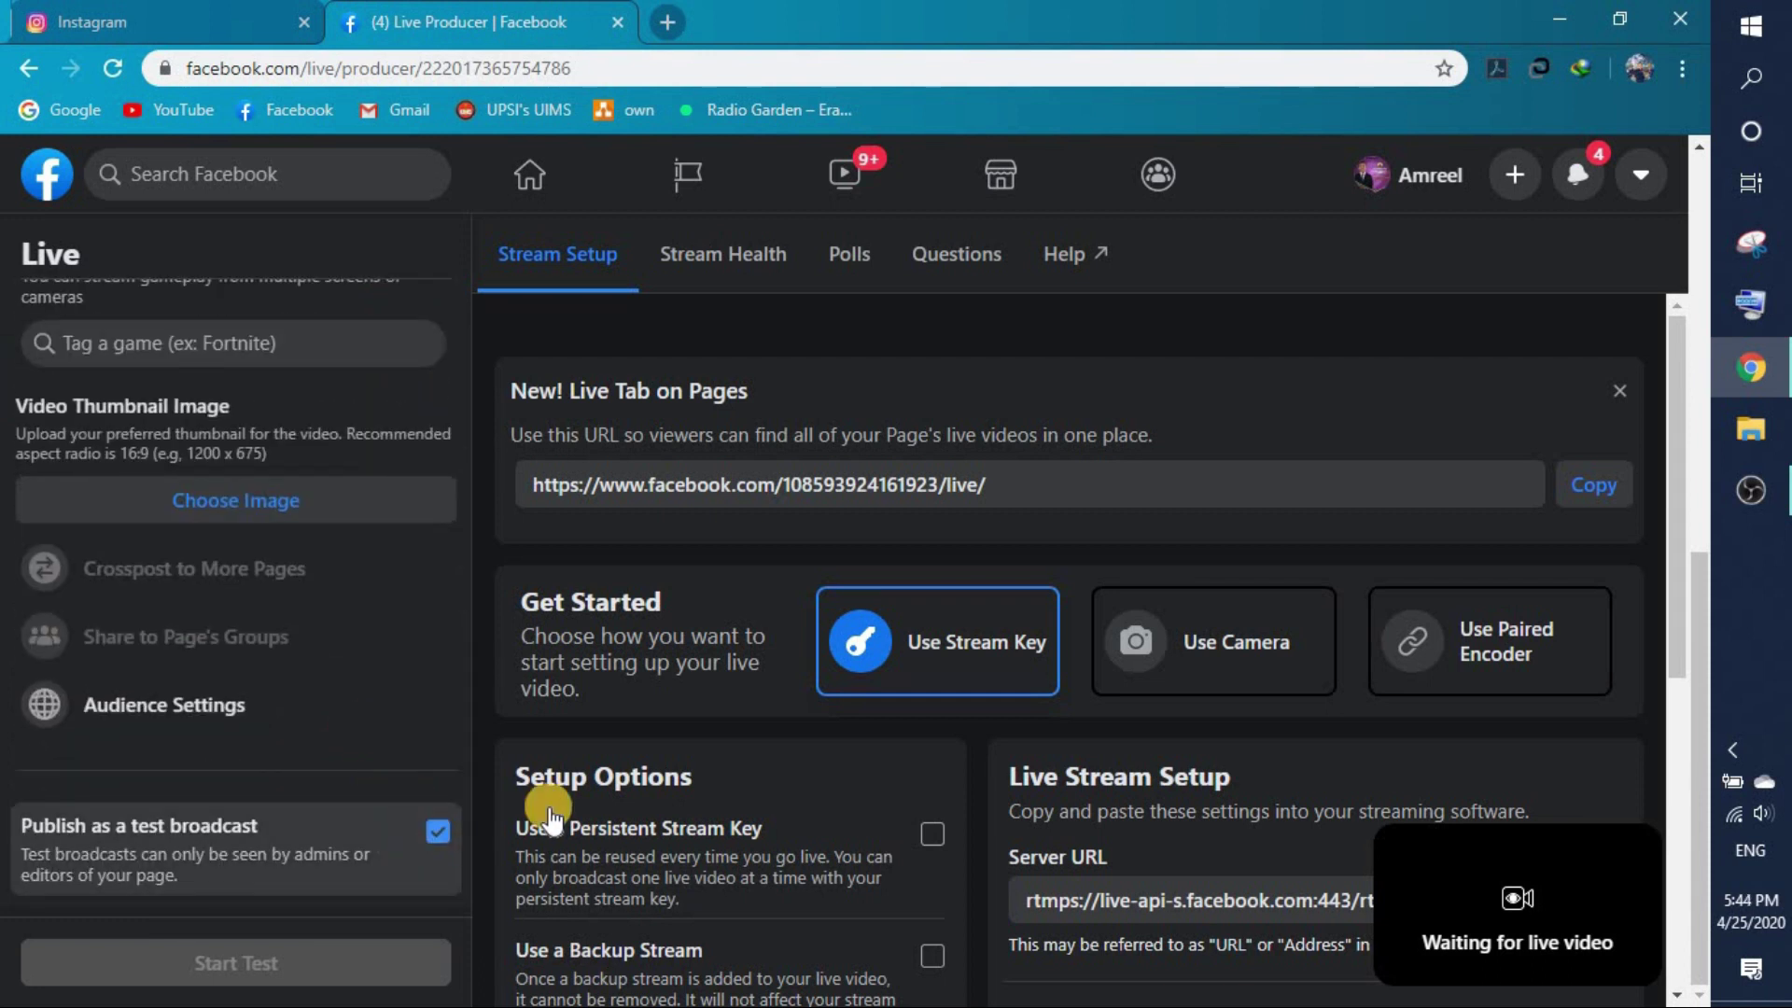
scroll(1080, 640, down, 3)
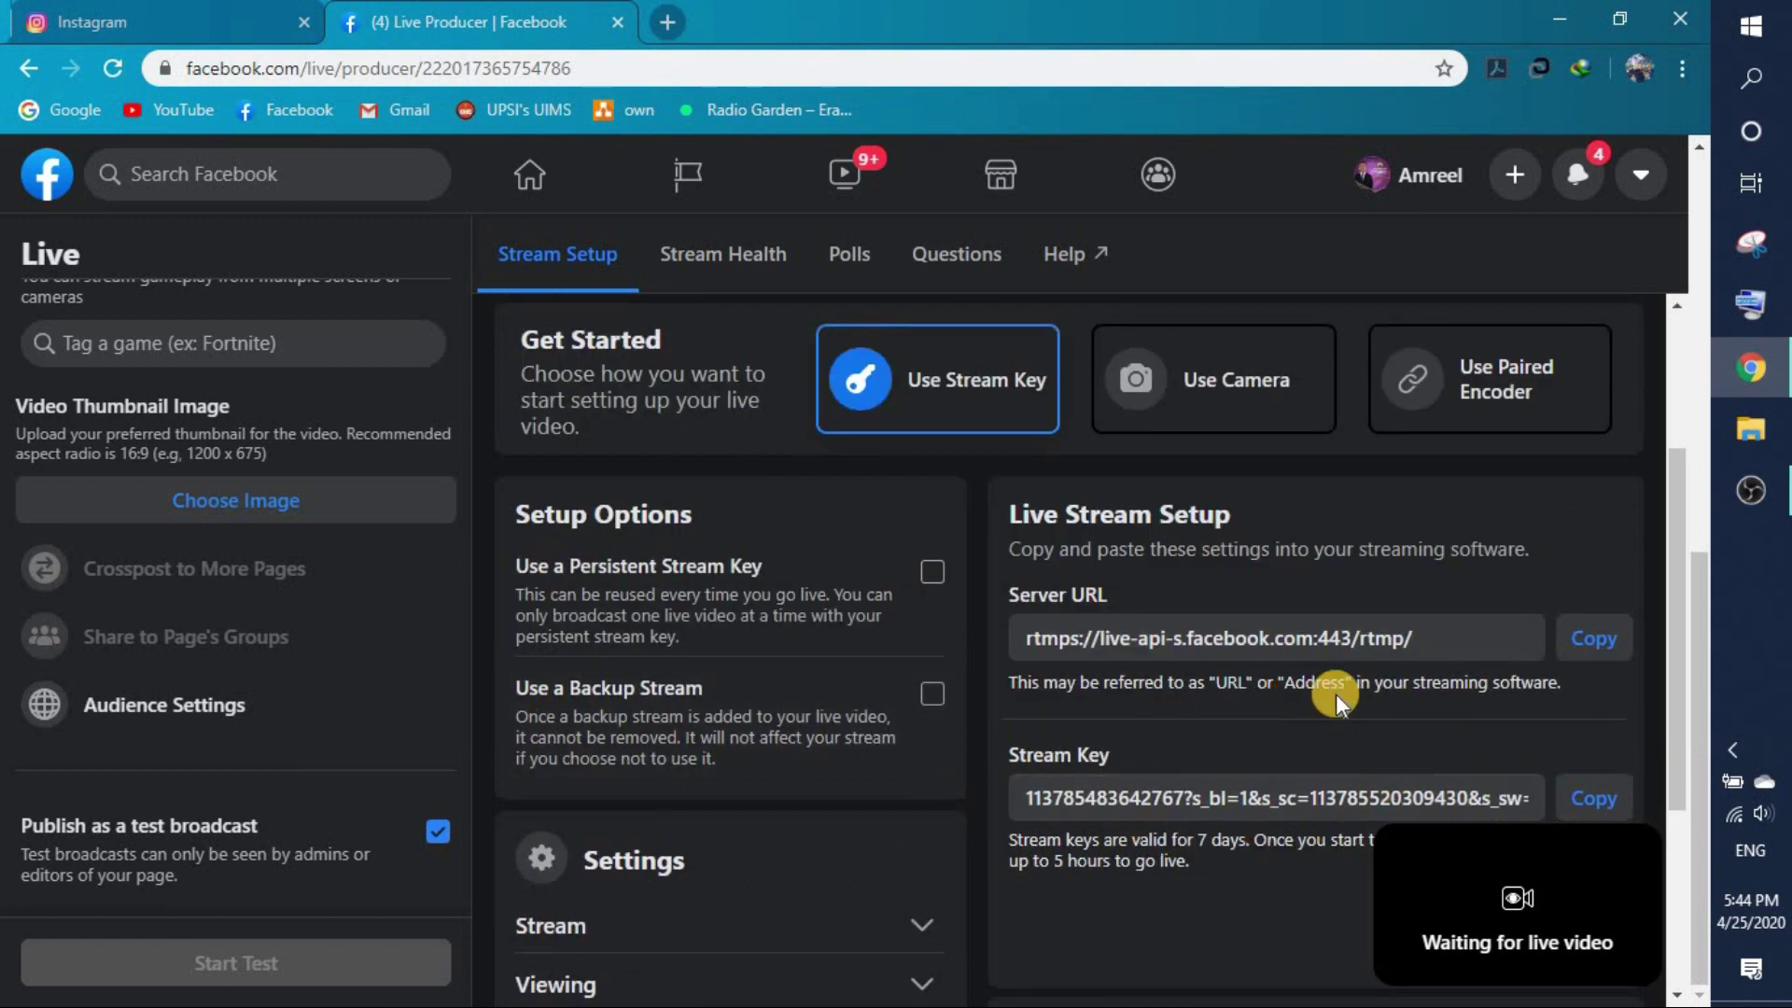
mouse_move(1525, 907)
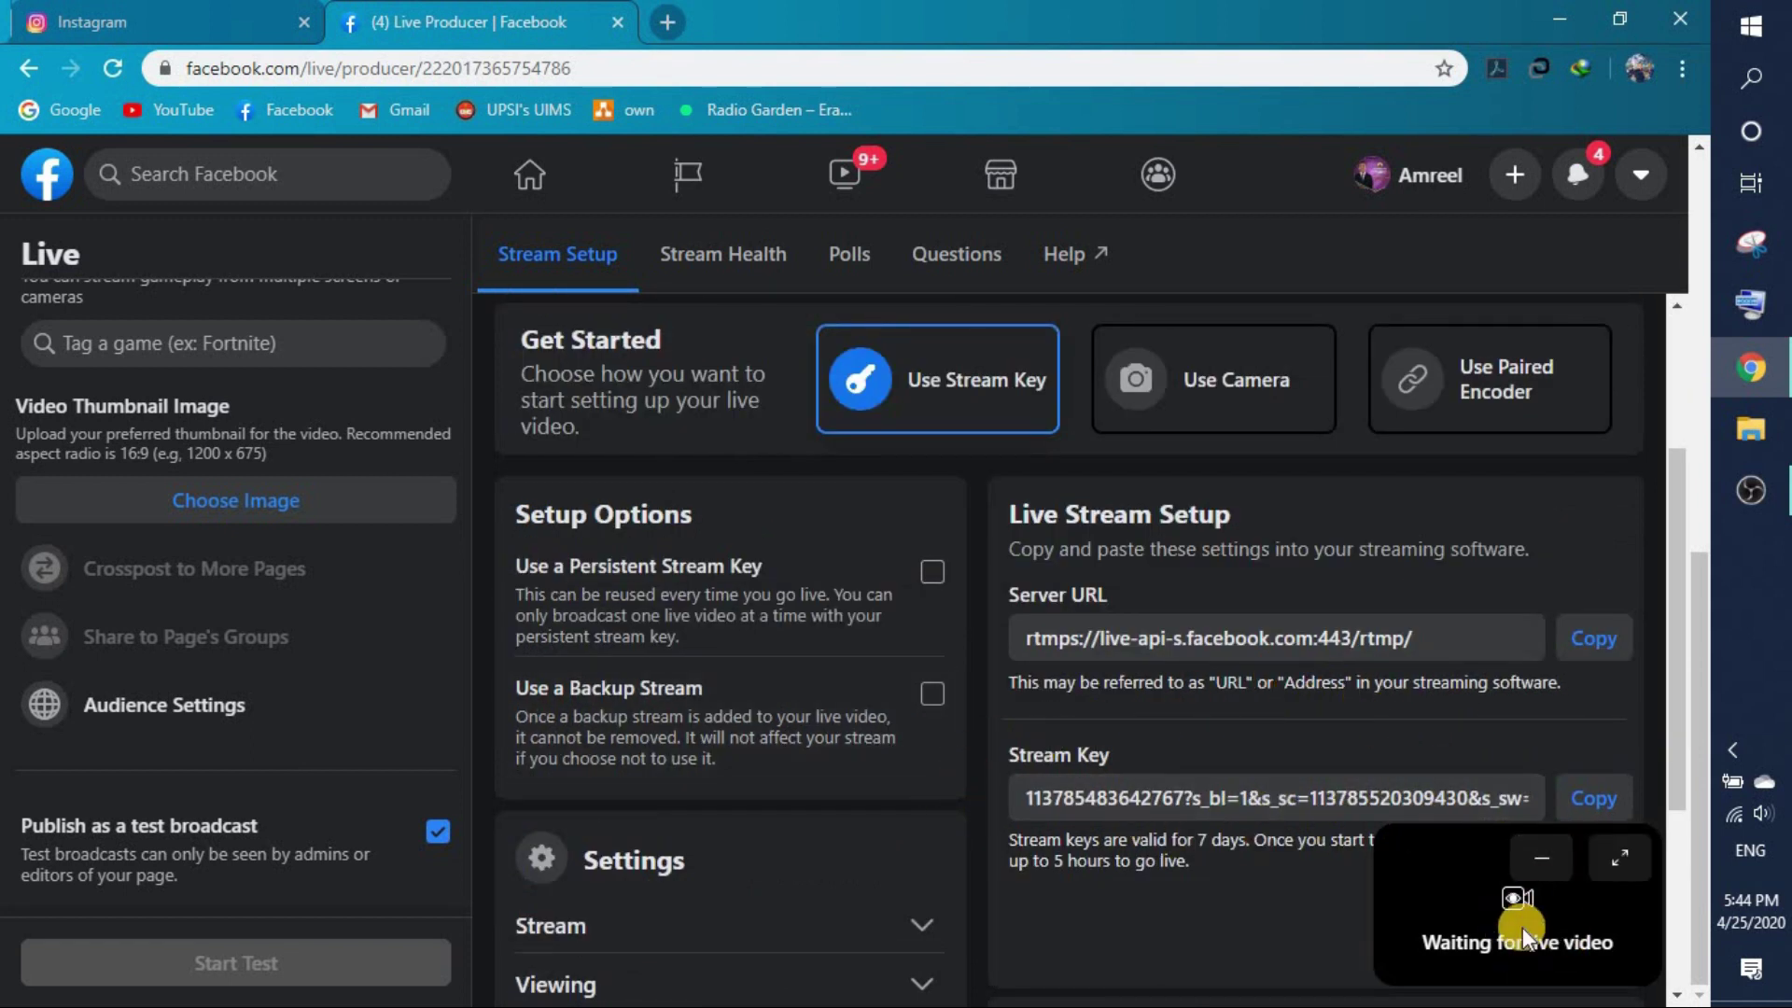
click(1584, 795)
Step: Switch to OBS Studio, check the stream settings and stop the current stream
click(1778, 504)
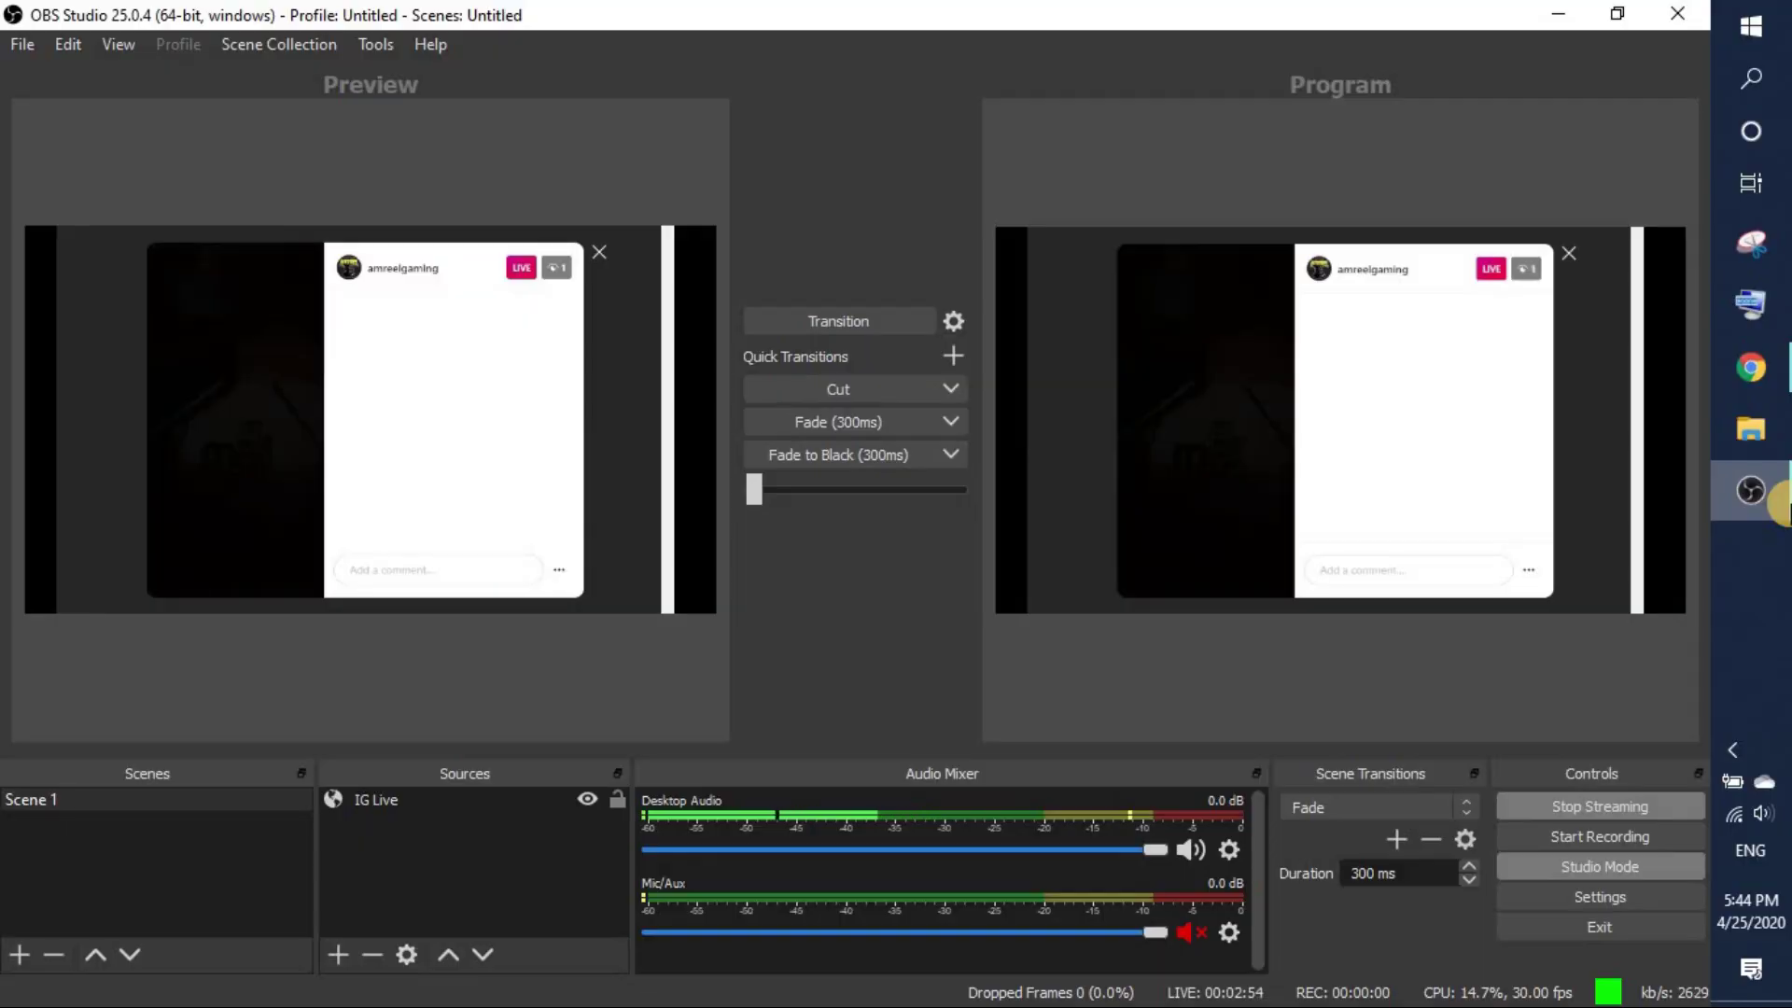
click(1541, 896)
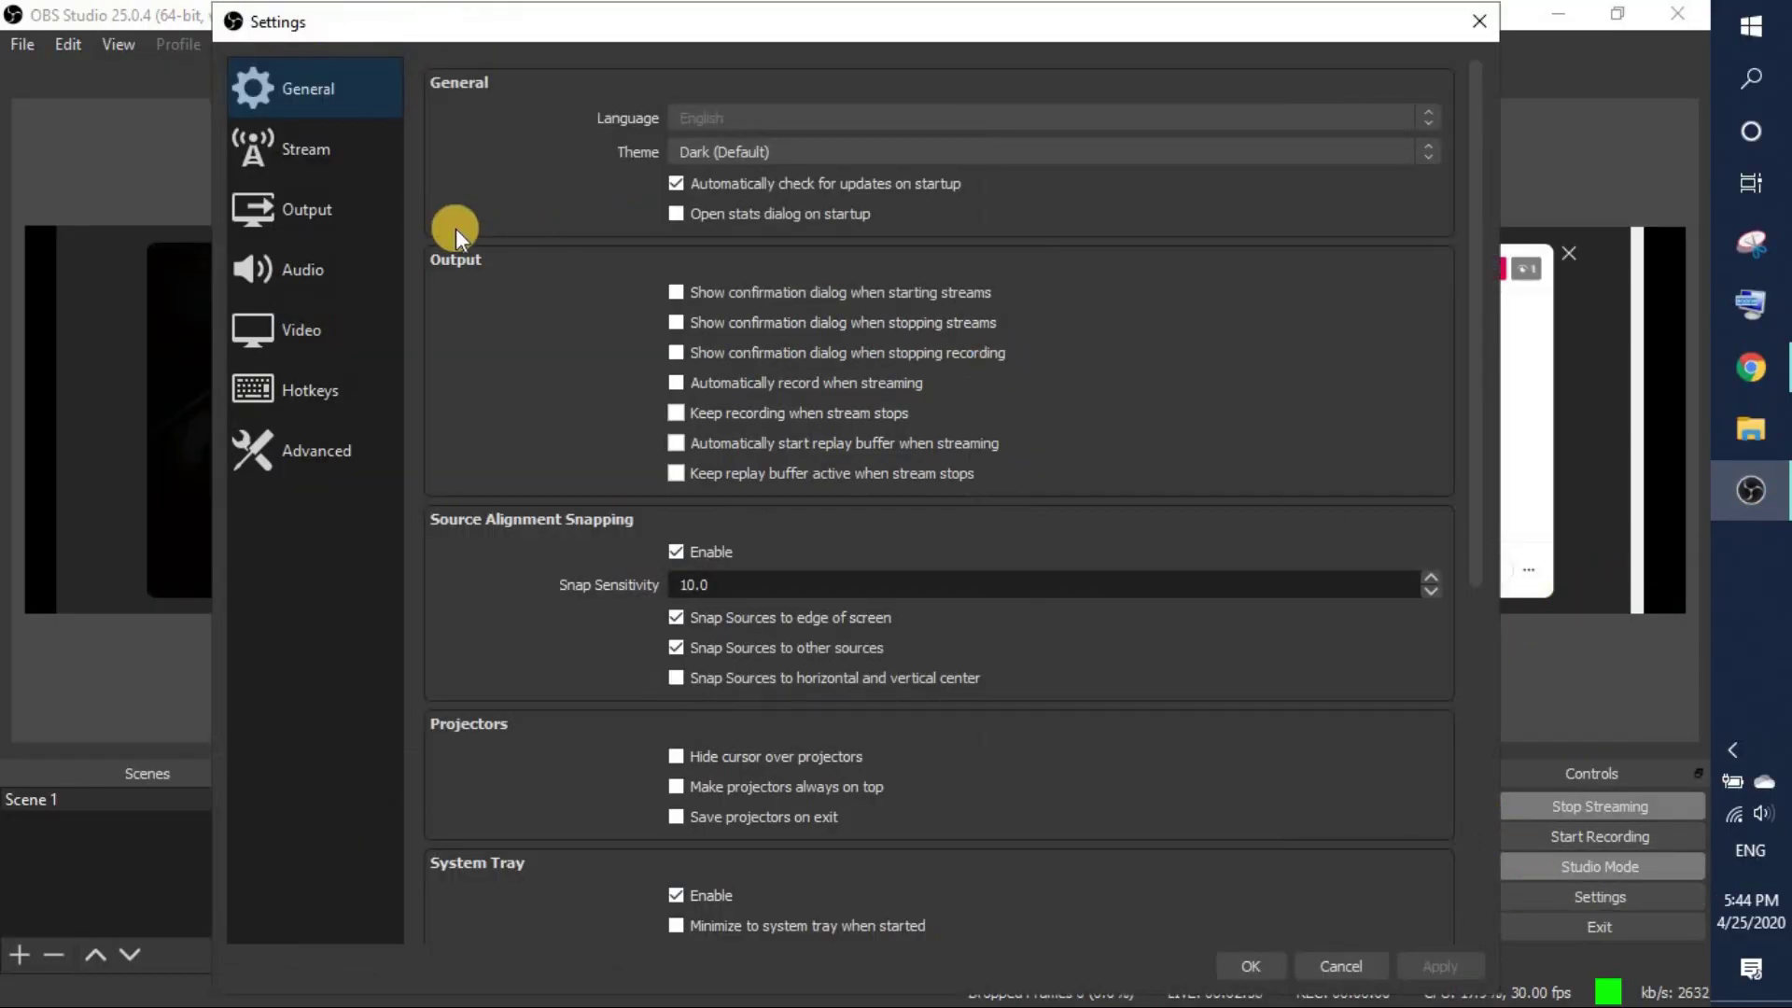
click(356, 170)
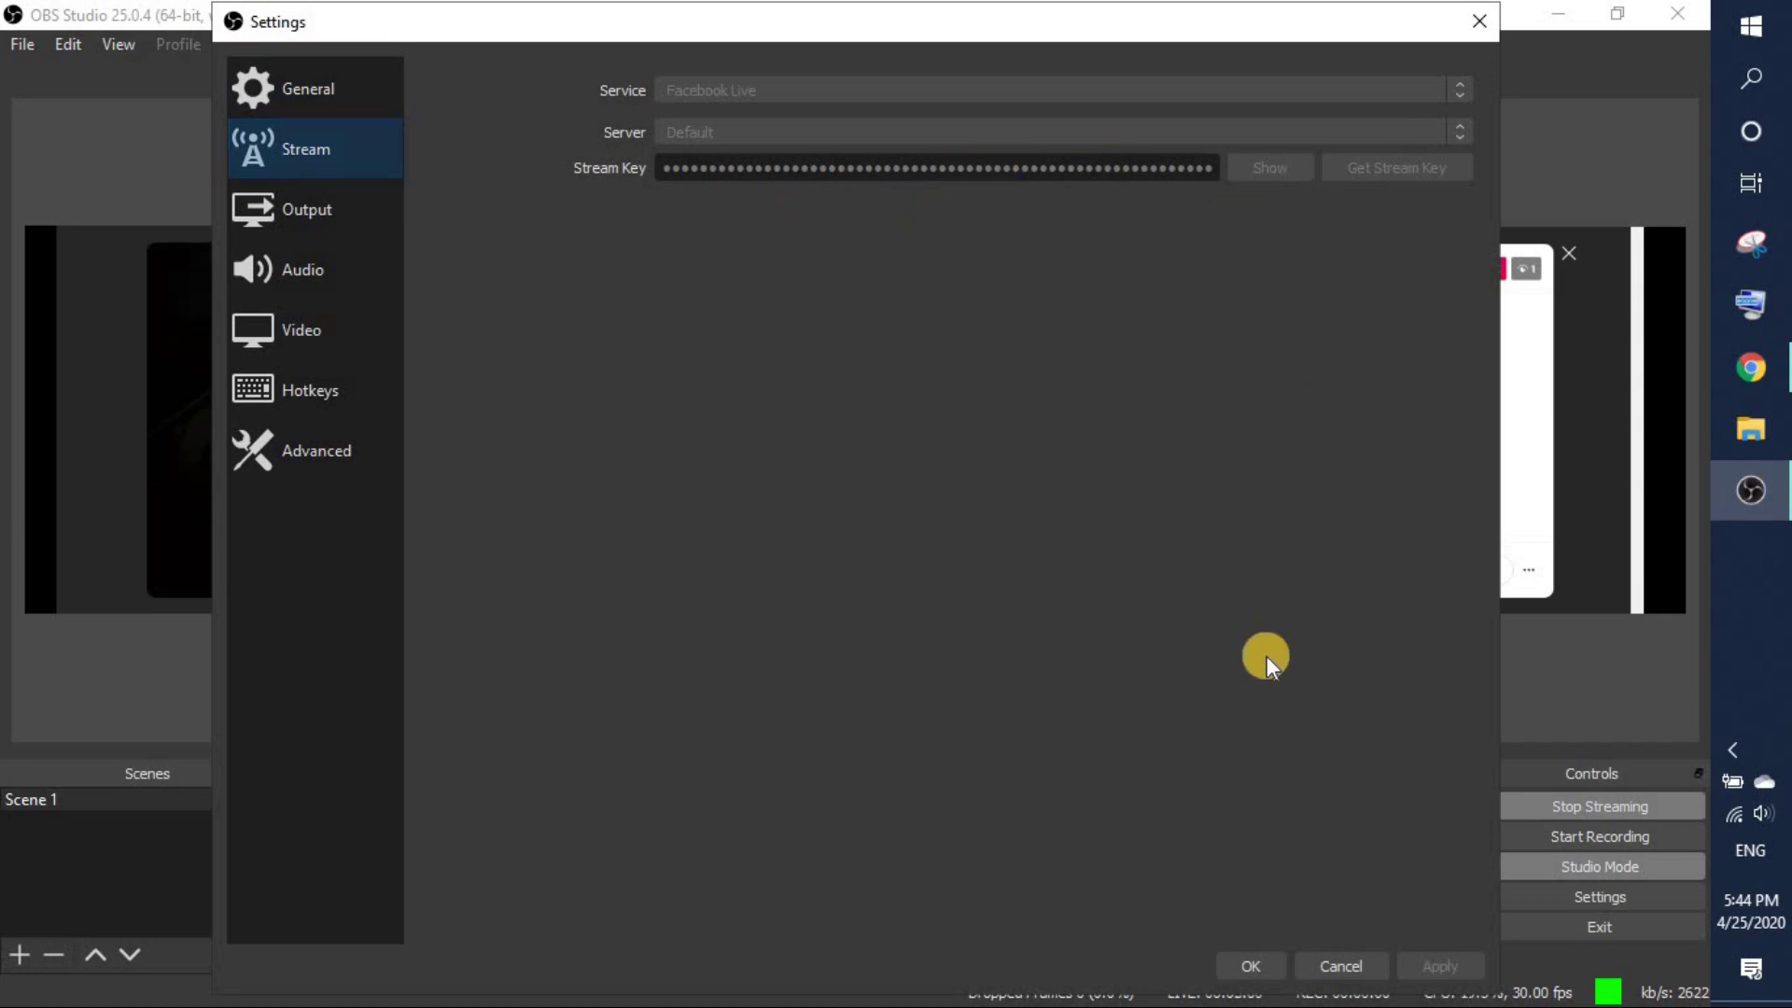
click(1472, 26)
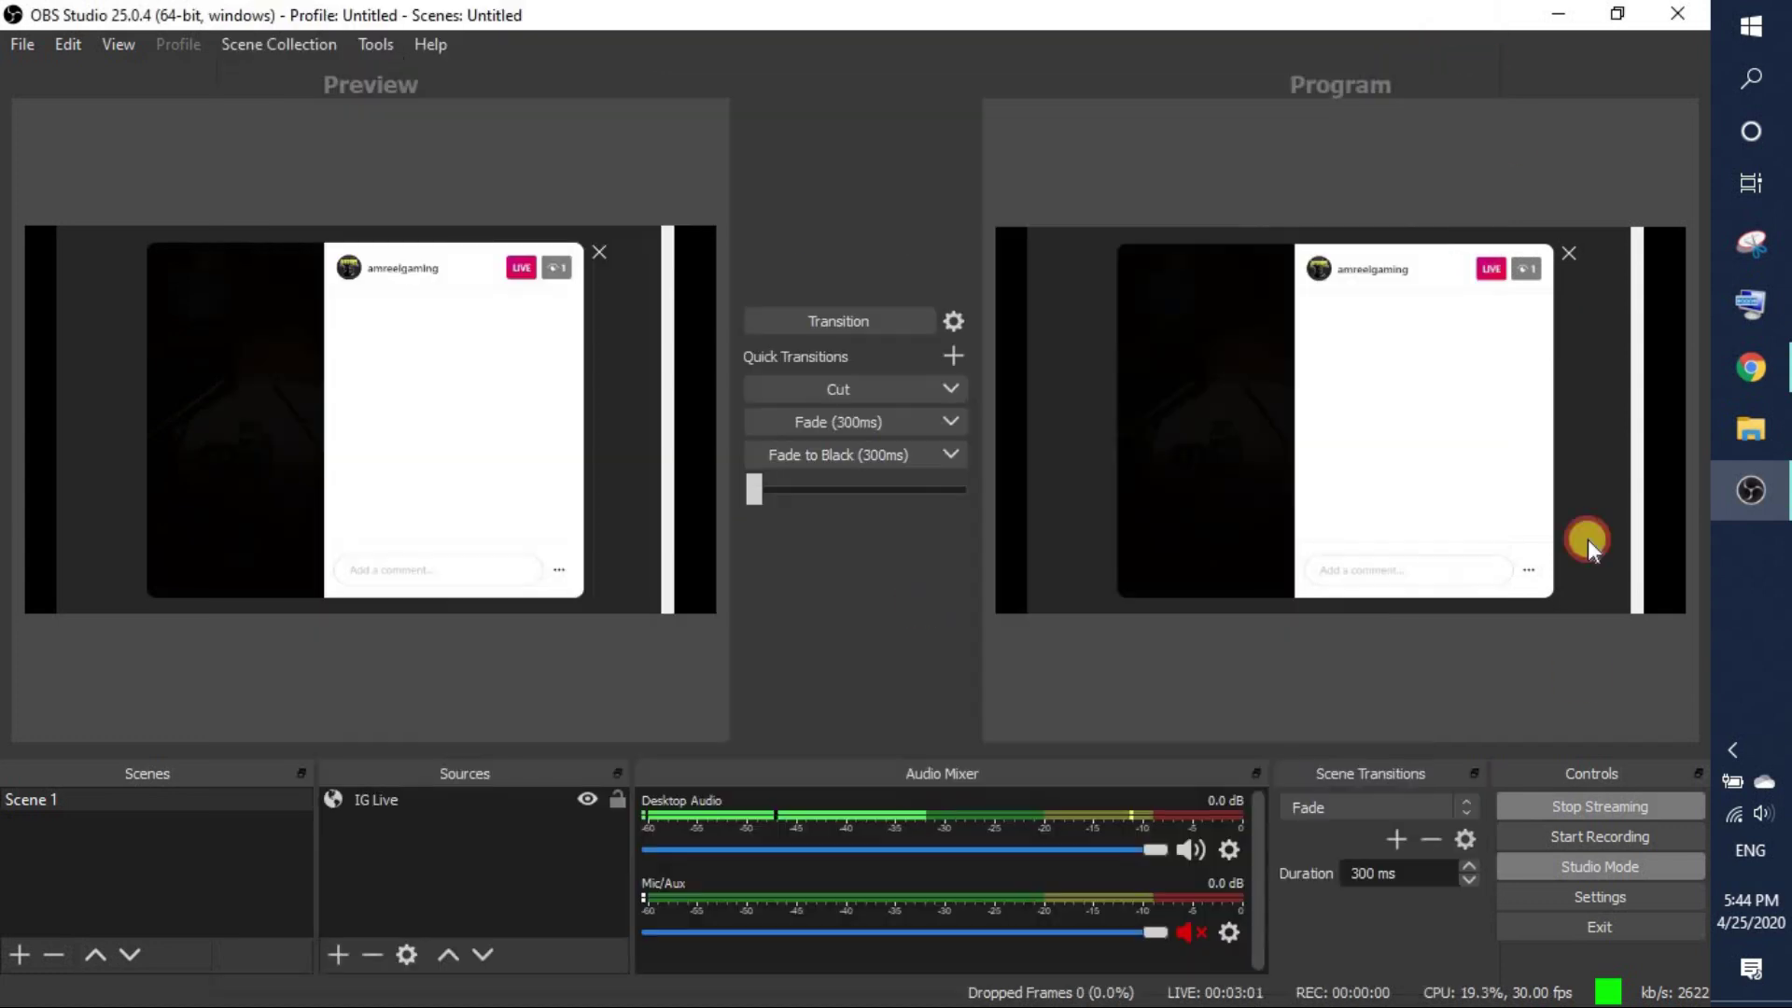
click(1580, 804)
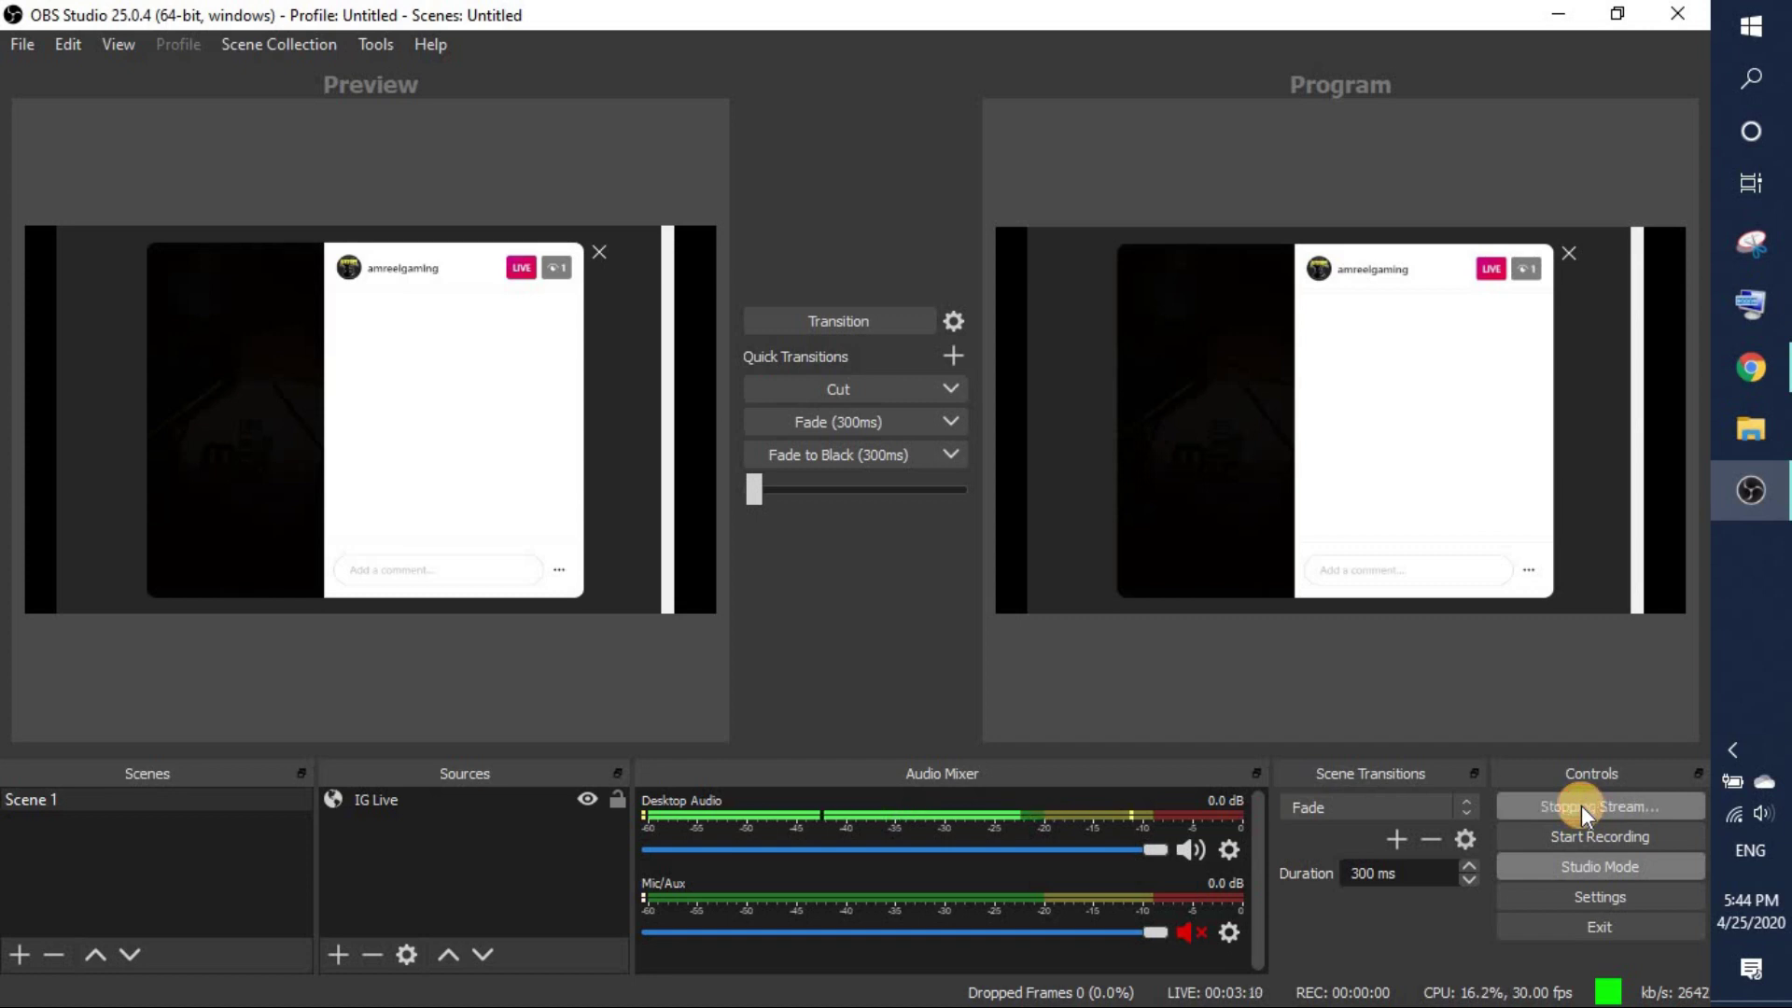
Step: Replace the Facebook Live stream key in the stream settings with the copied key and save the settings
click(1593, 892)
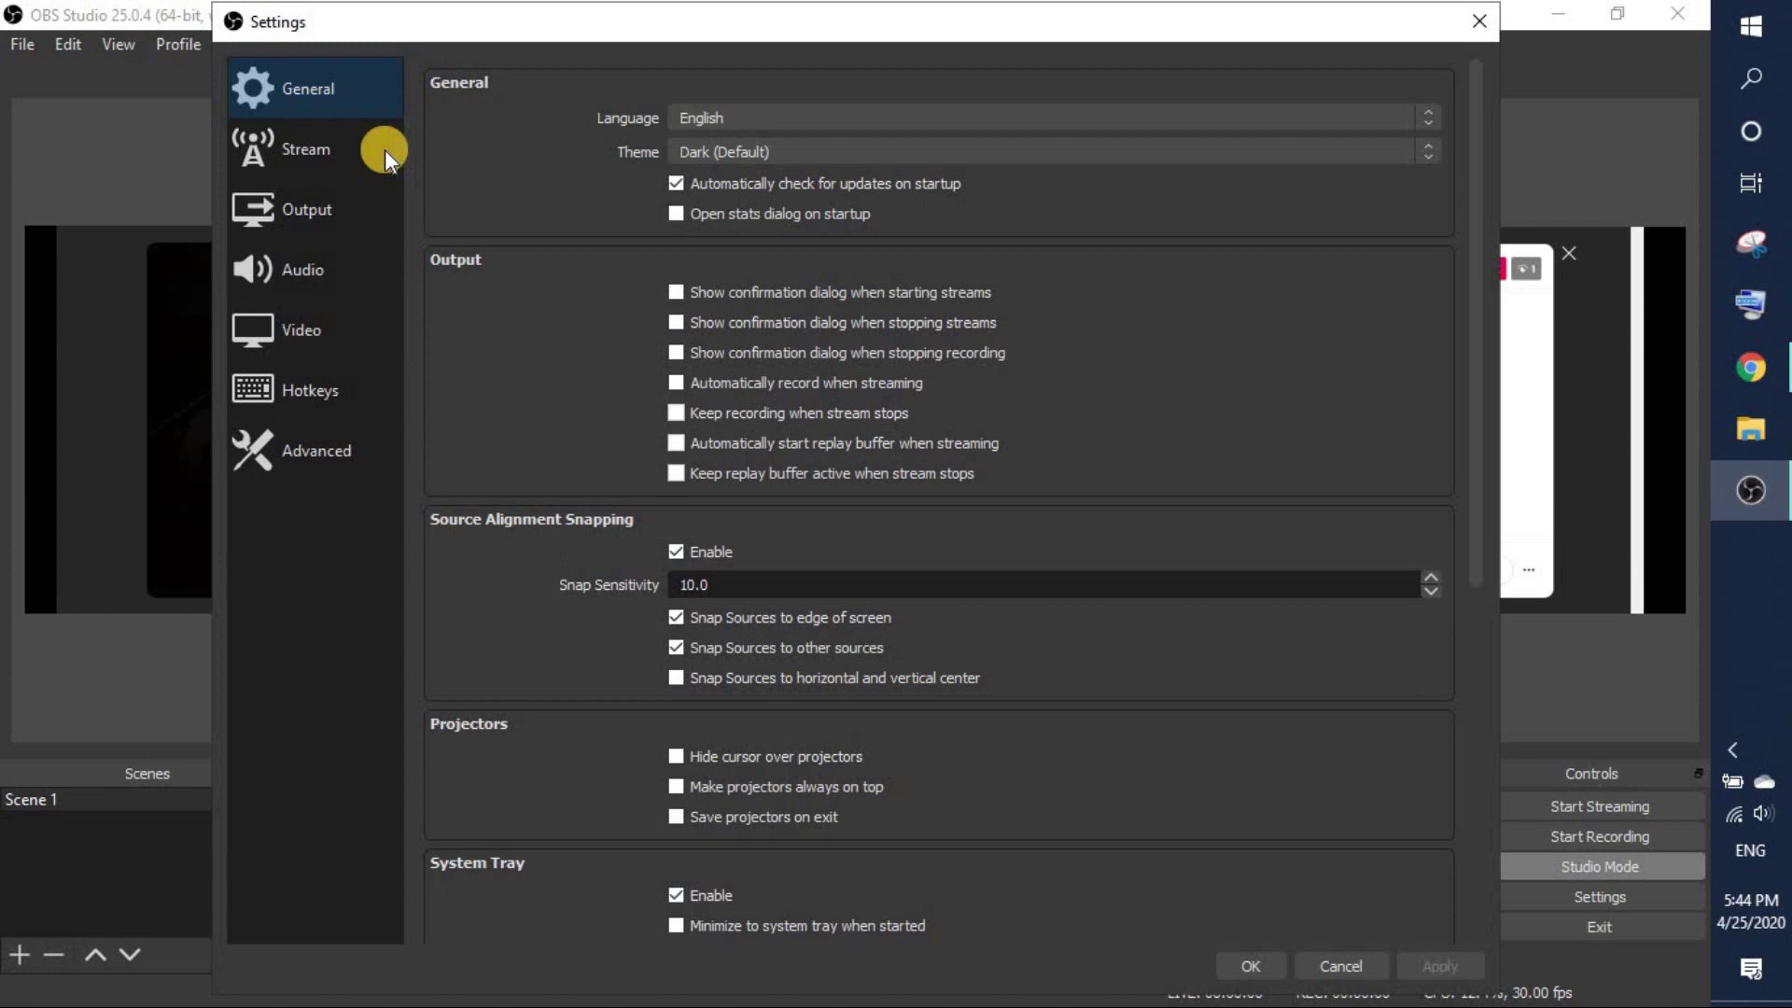
click(377, 149)
double_click(920, 169)
key(ctrl+v)
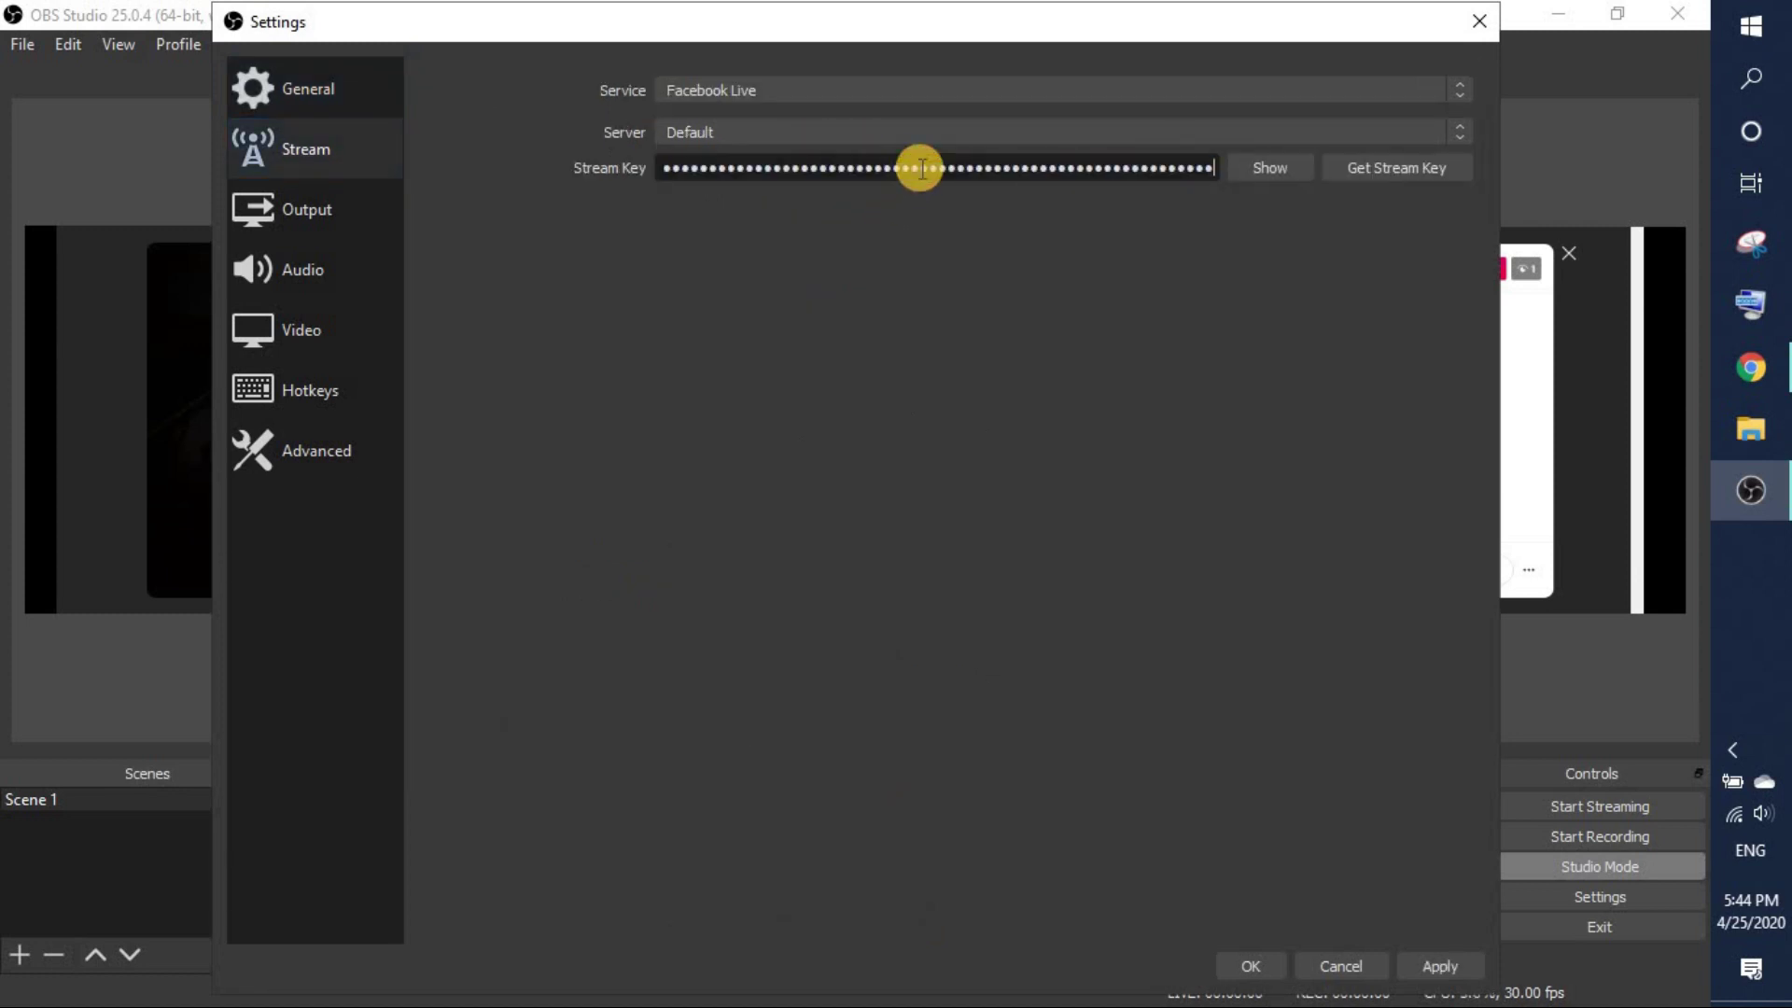
click(1257, 168)
click(1257, 168)
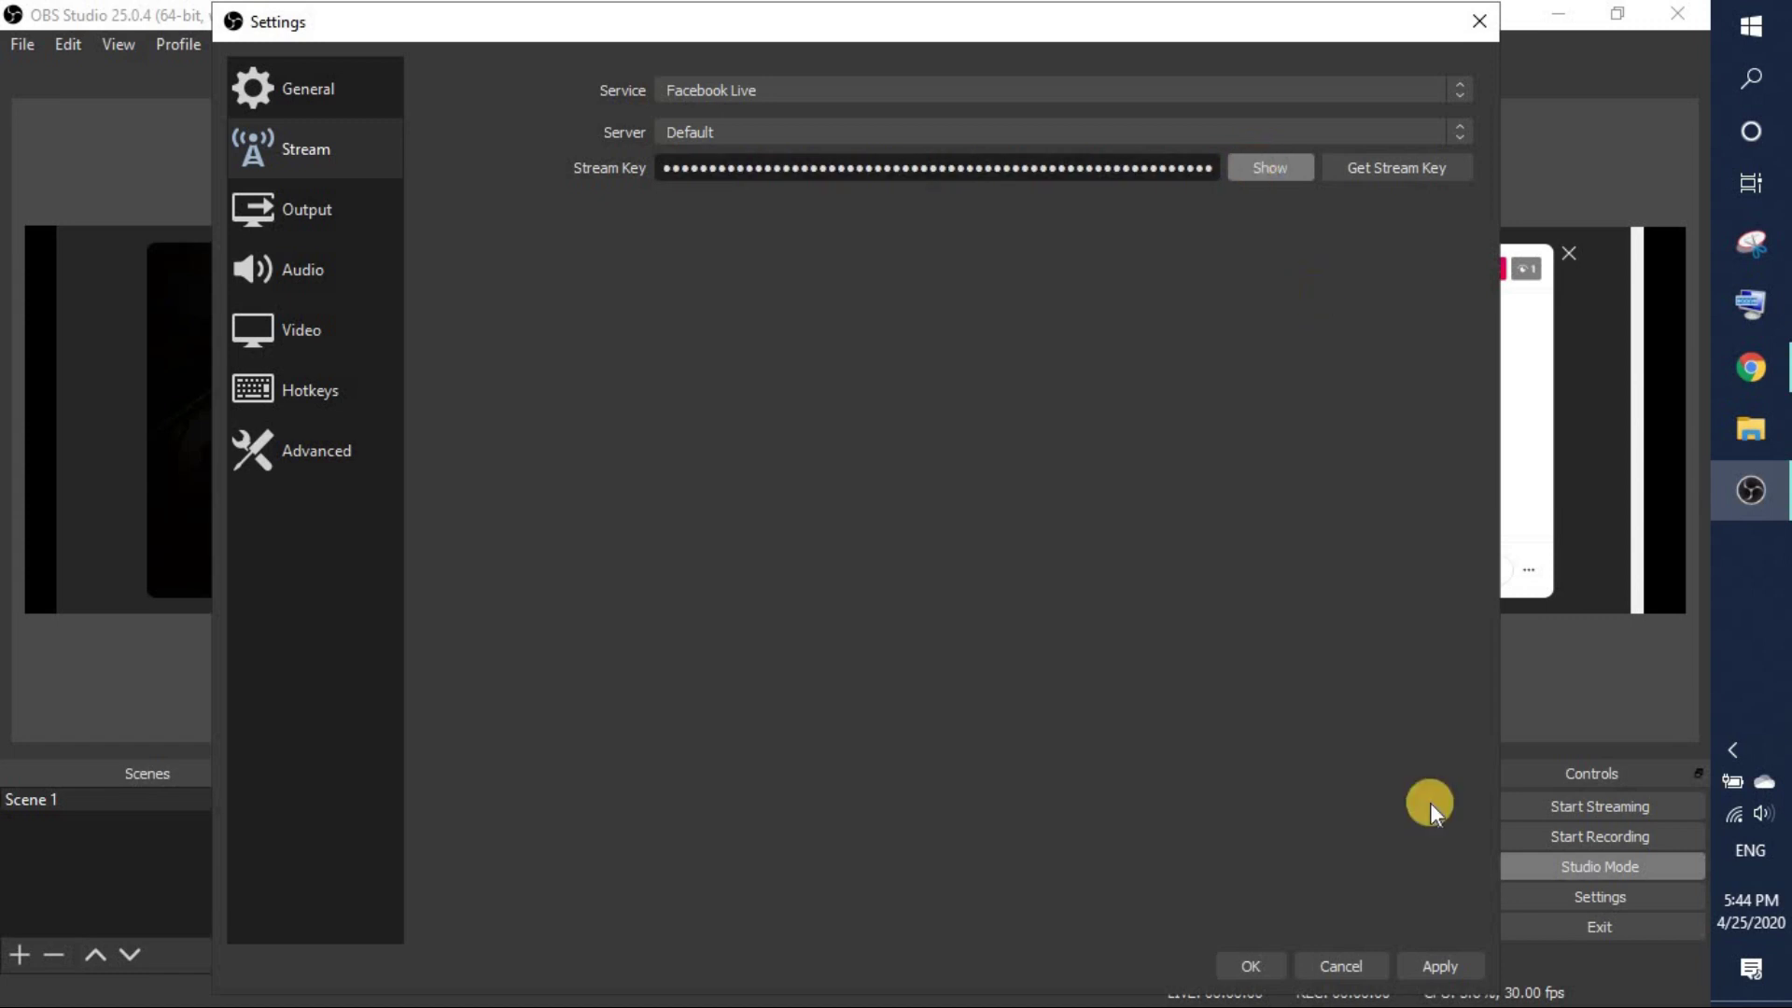
click(1255, 966)
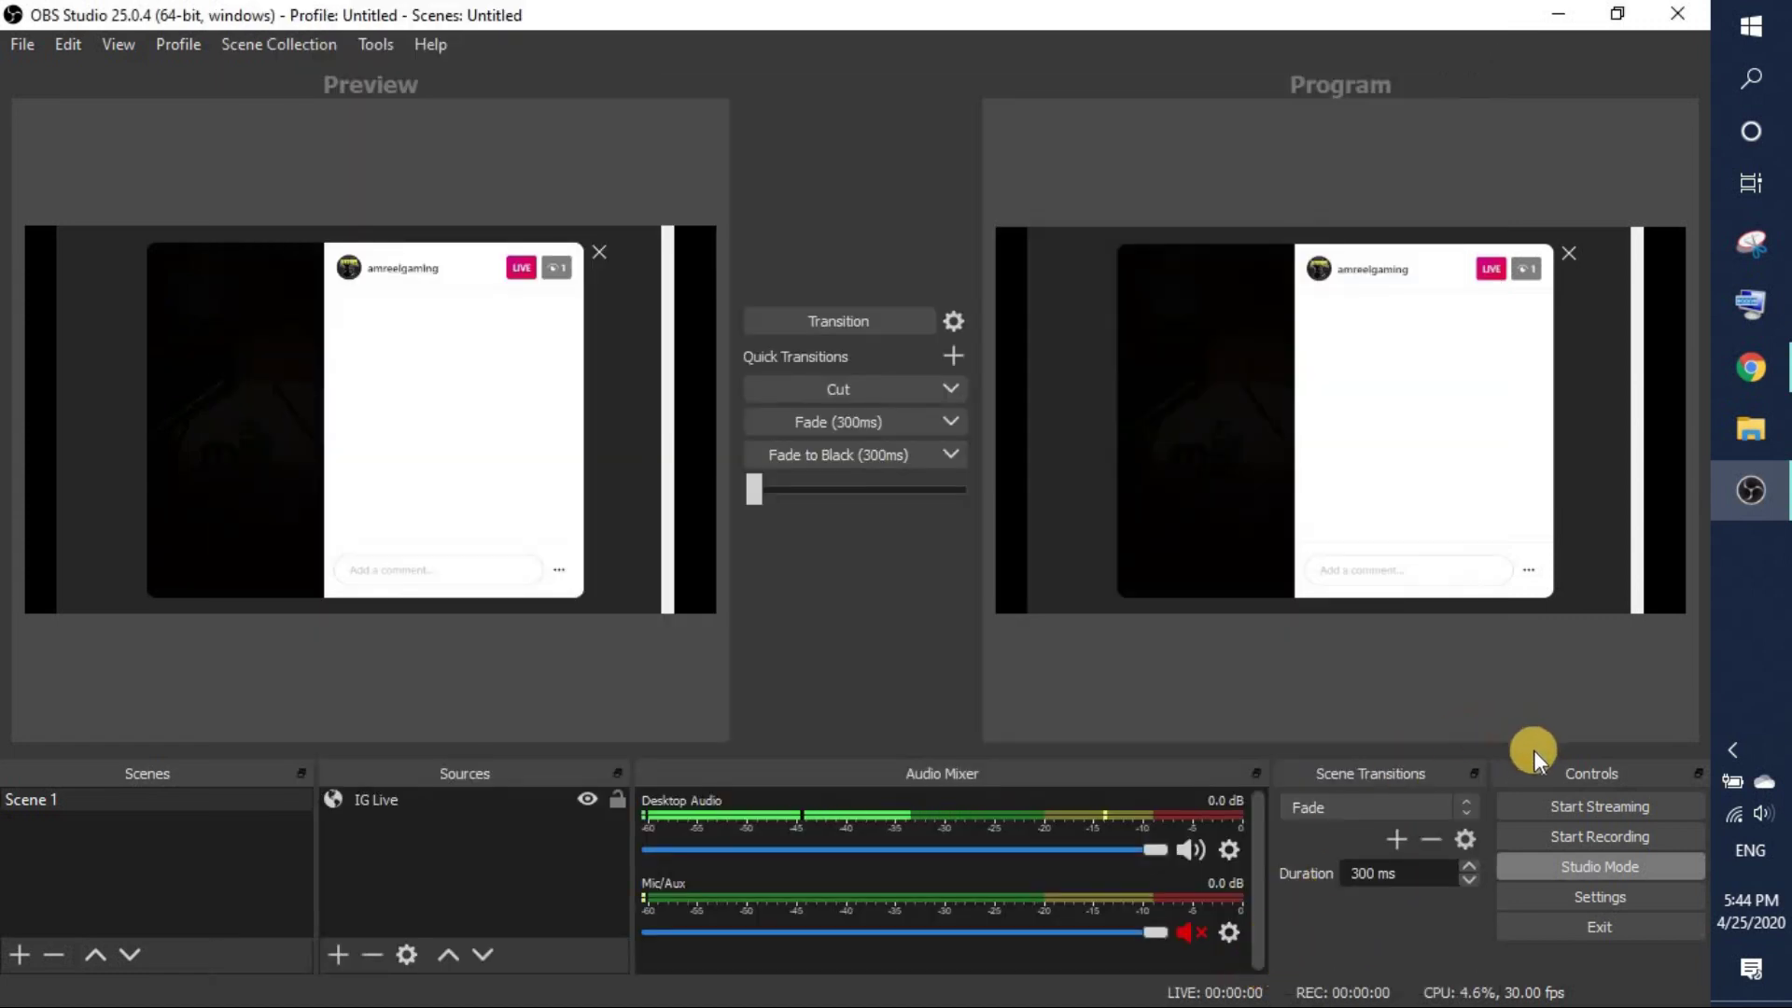
Step: Start streaming and switch to Chrome to check the incoming video preview in Live Producer
click(1544, 810)
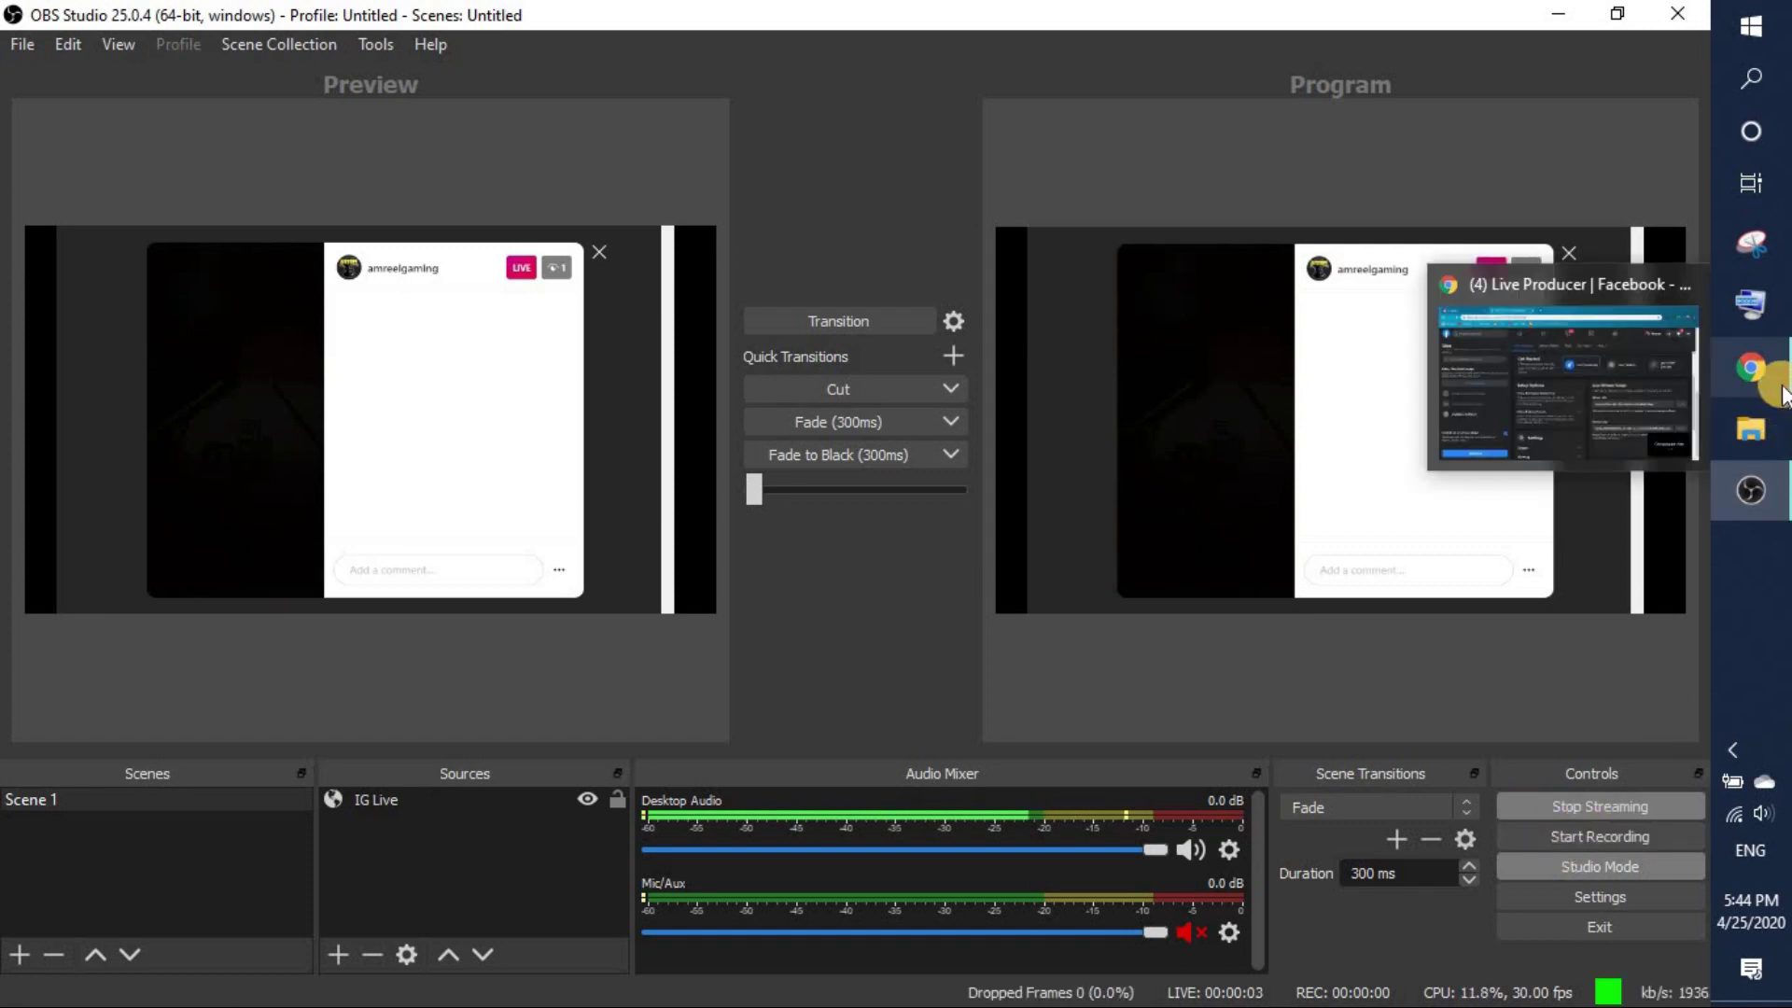
click(1751, 373)
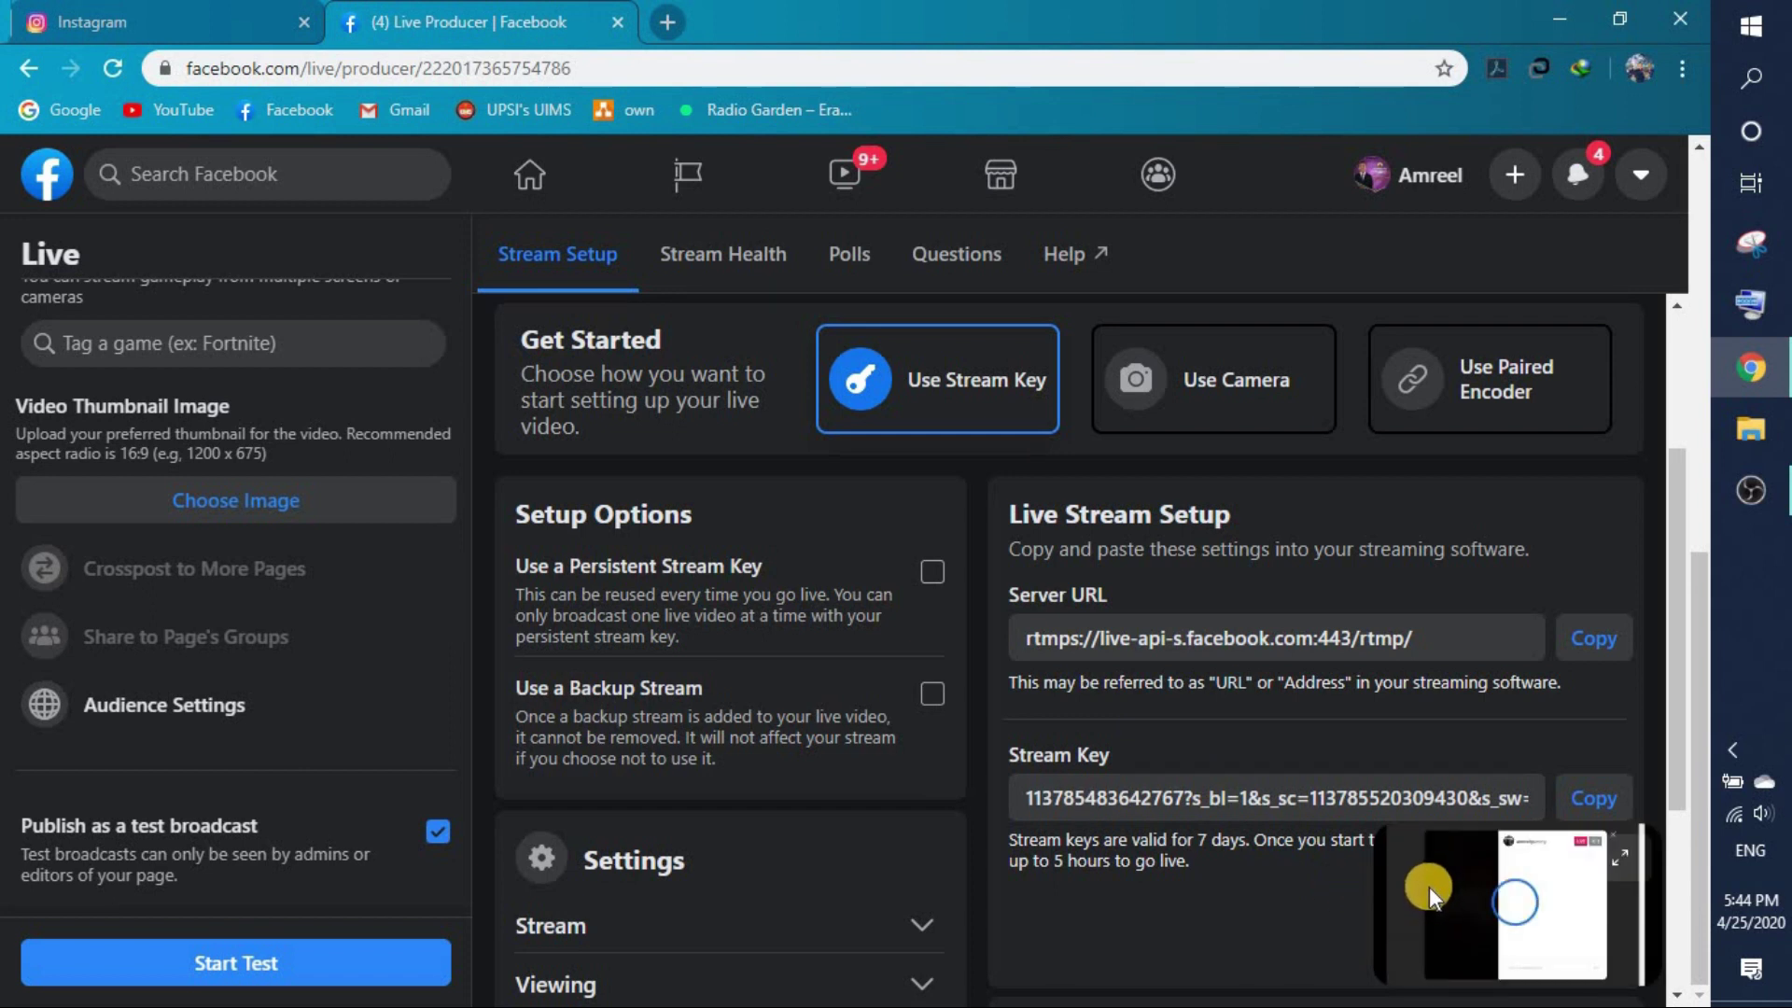
mouse_move(1422, 893)
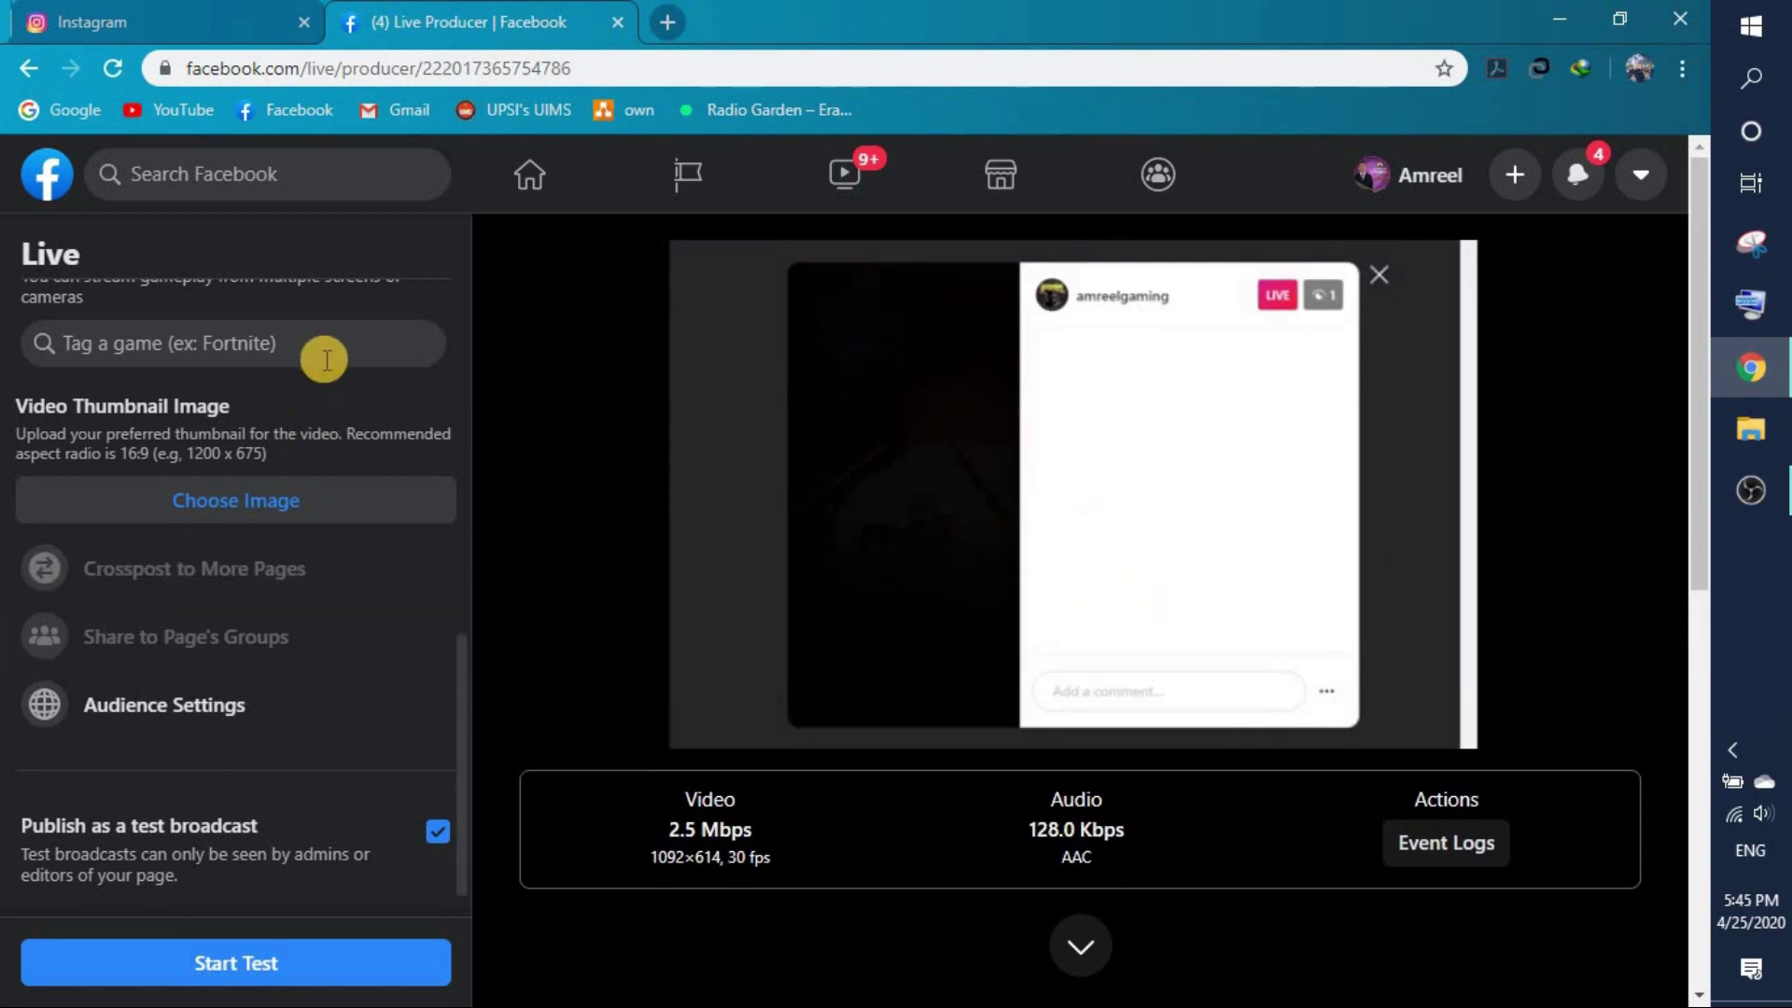
Step: Review the post options and start the test broadcast without tagging a game
scroll(327, 357, up, 5)
scroll(326, 357, up, 3)
scroll(336, 391, down, 10)
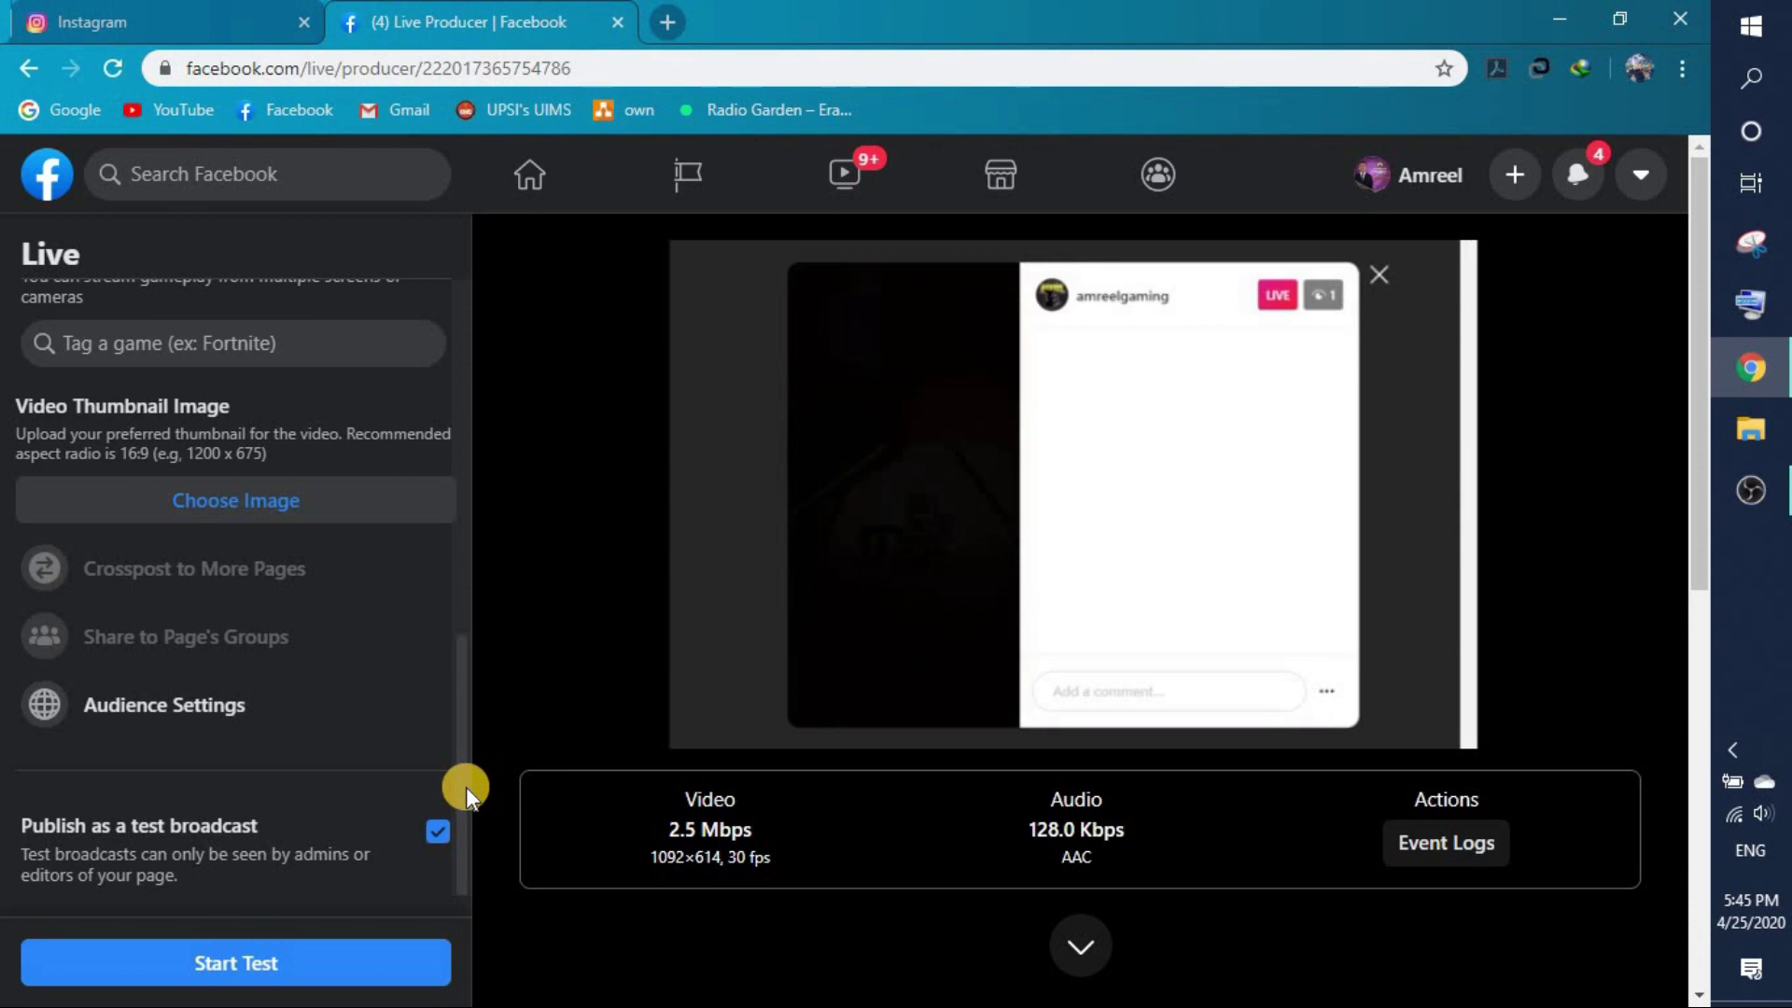
click(436, 834)
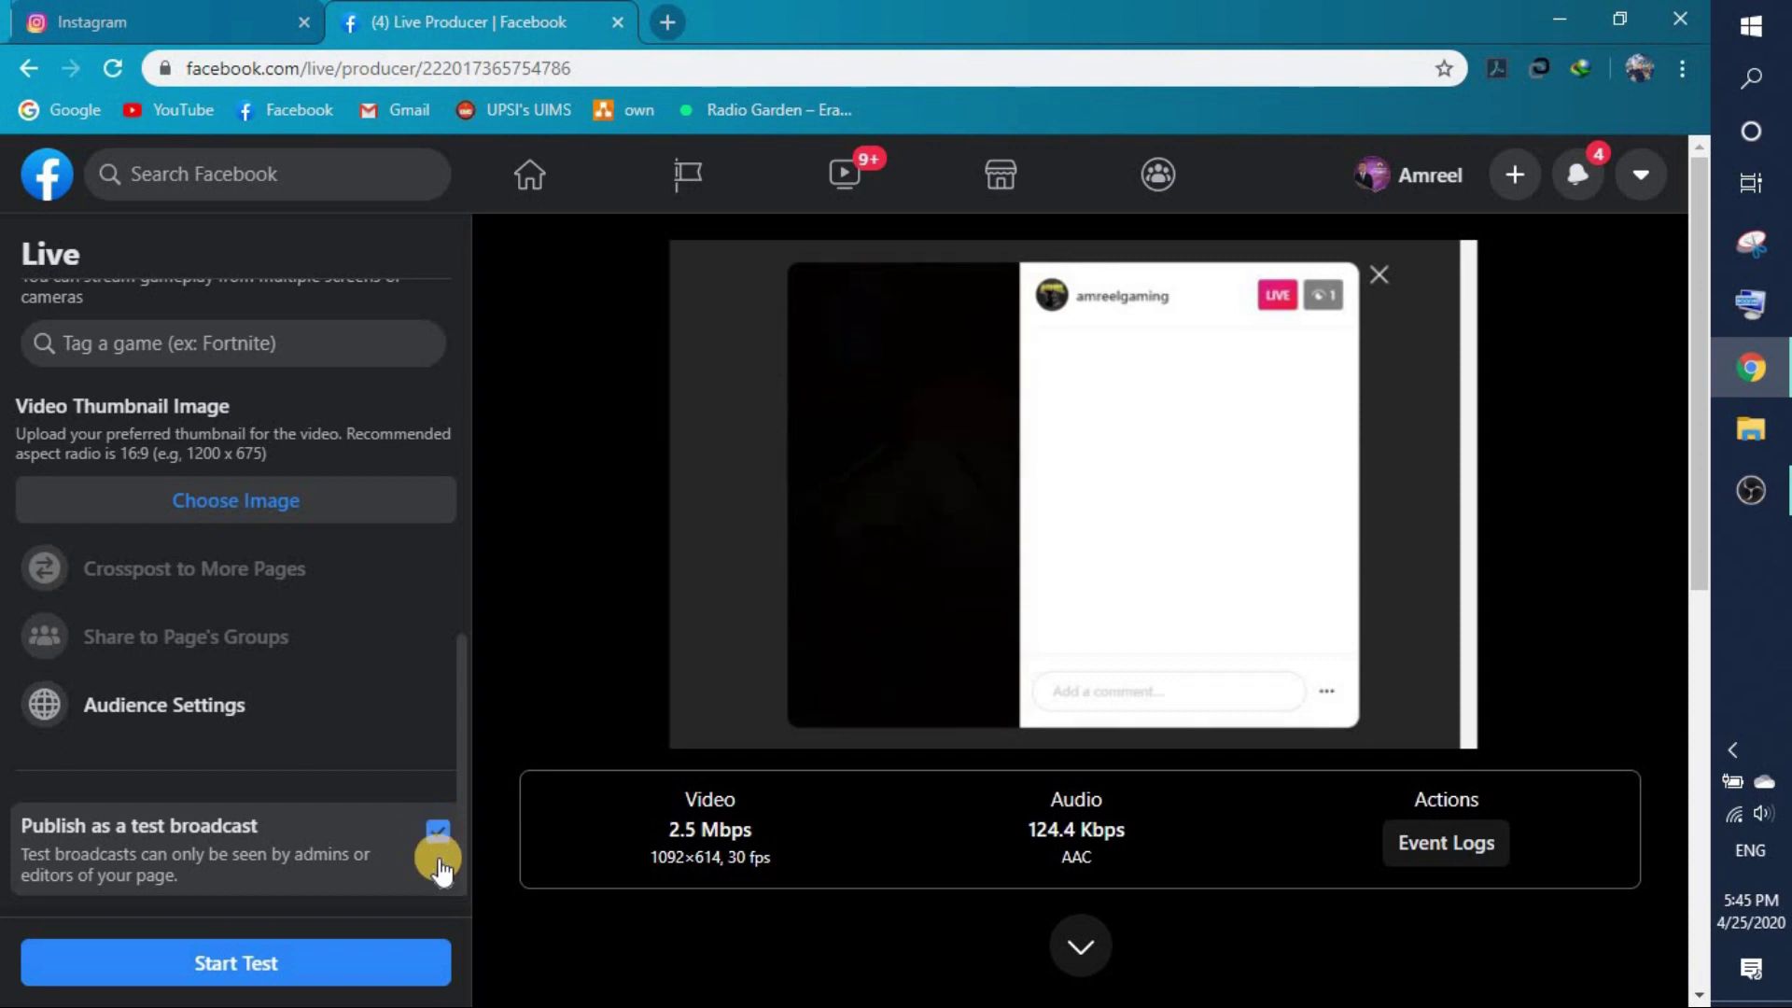
click(370, 974)
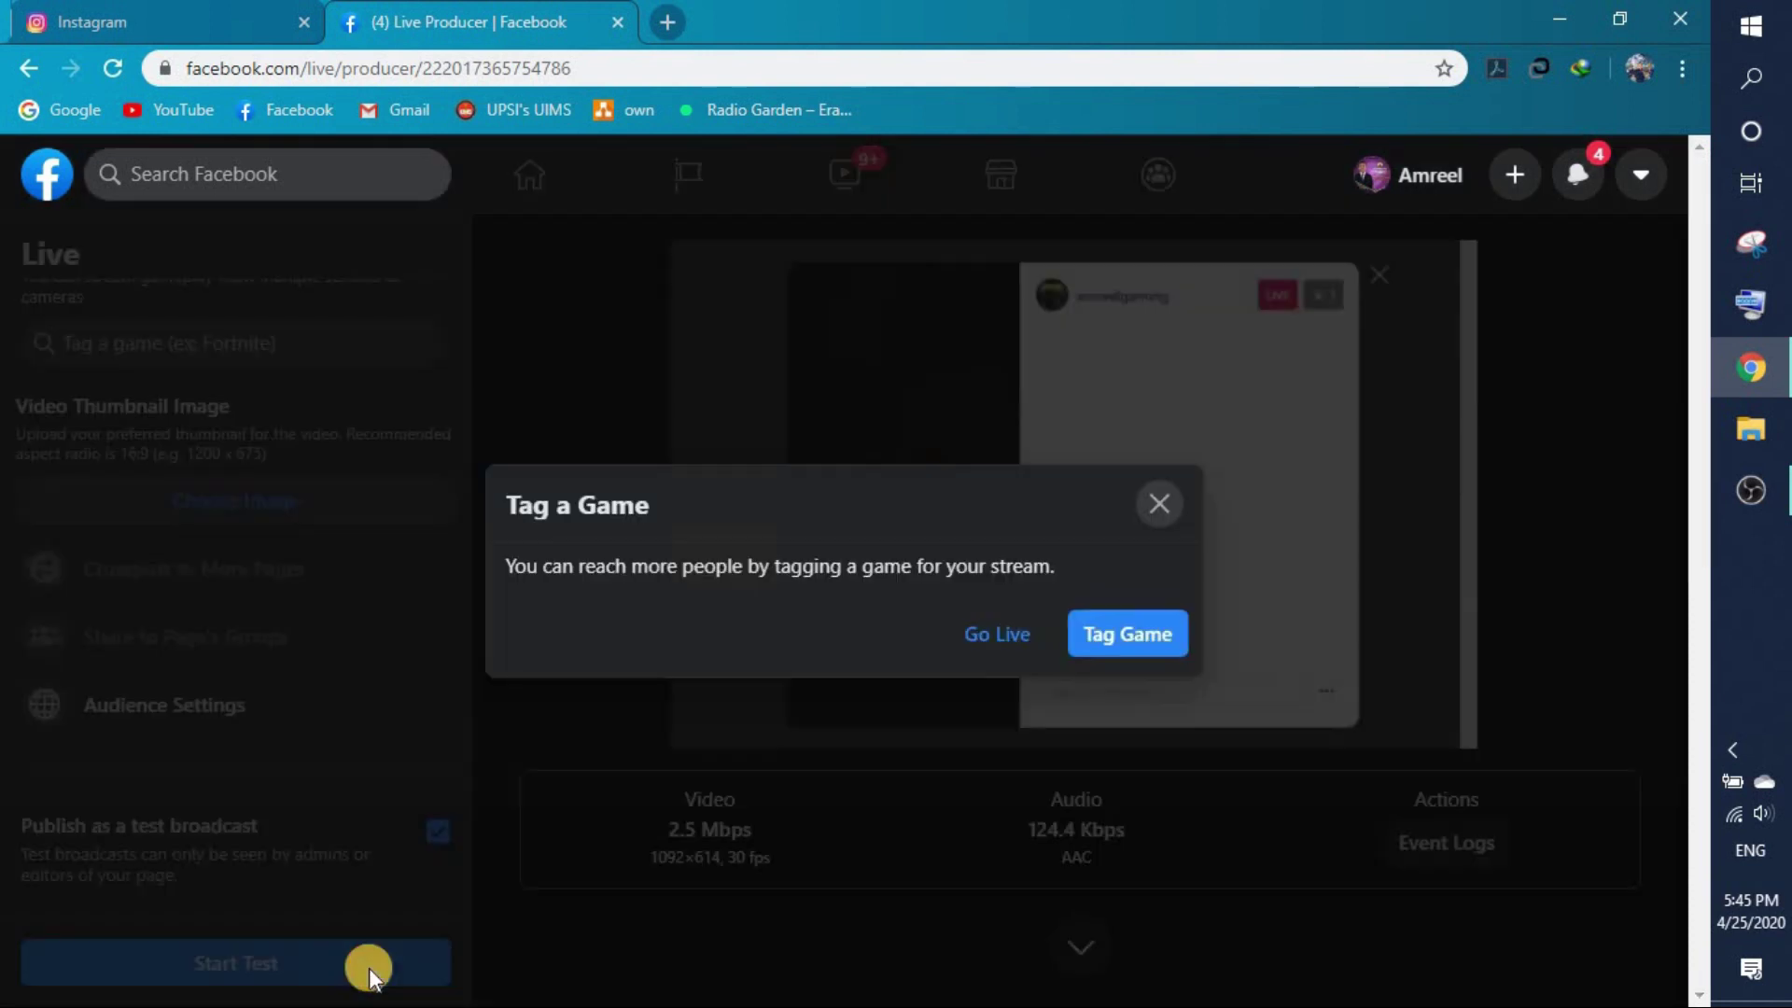
click(1009, 640)
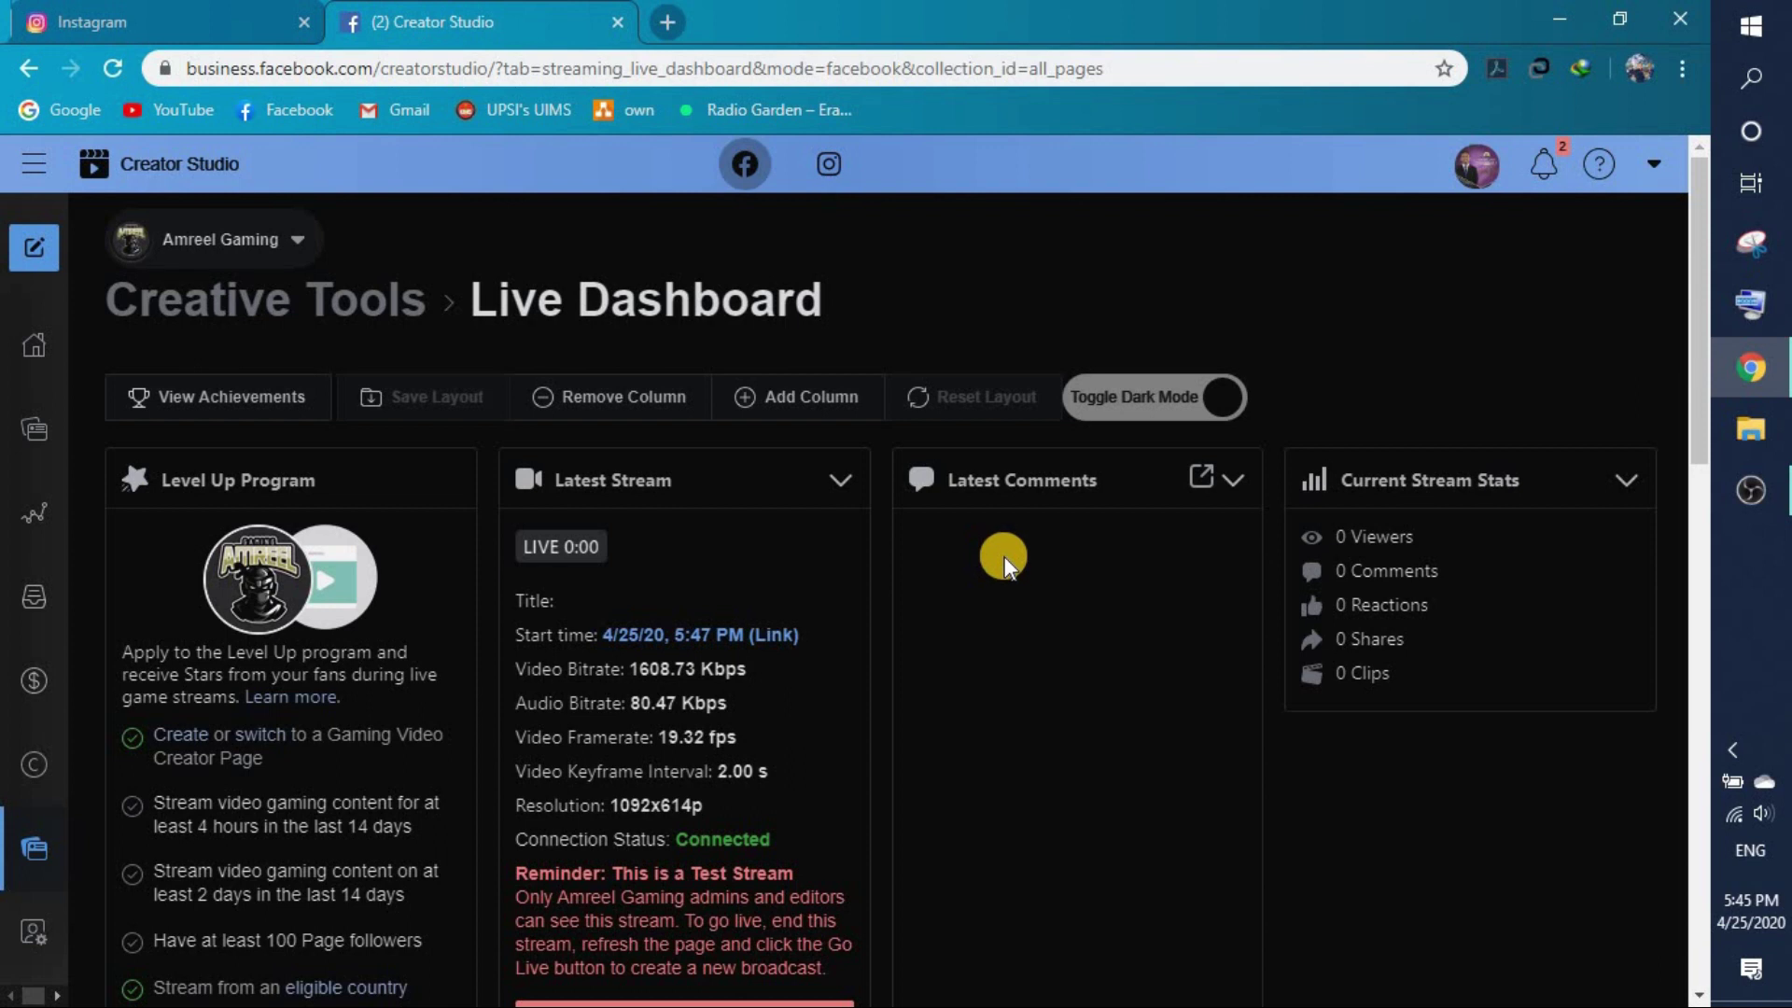
Step: Examine the Live Dashboard's connection status, Level Up Program requirements, stream health graphs, stream information and broadcast stats
scroll(778, 664, down, 1)
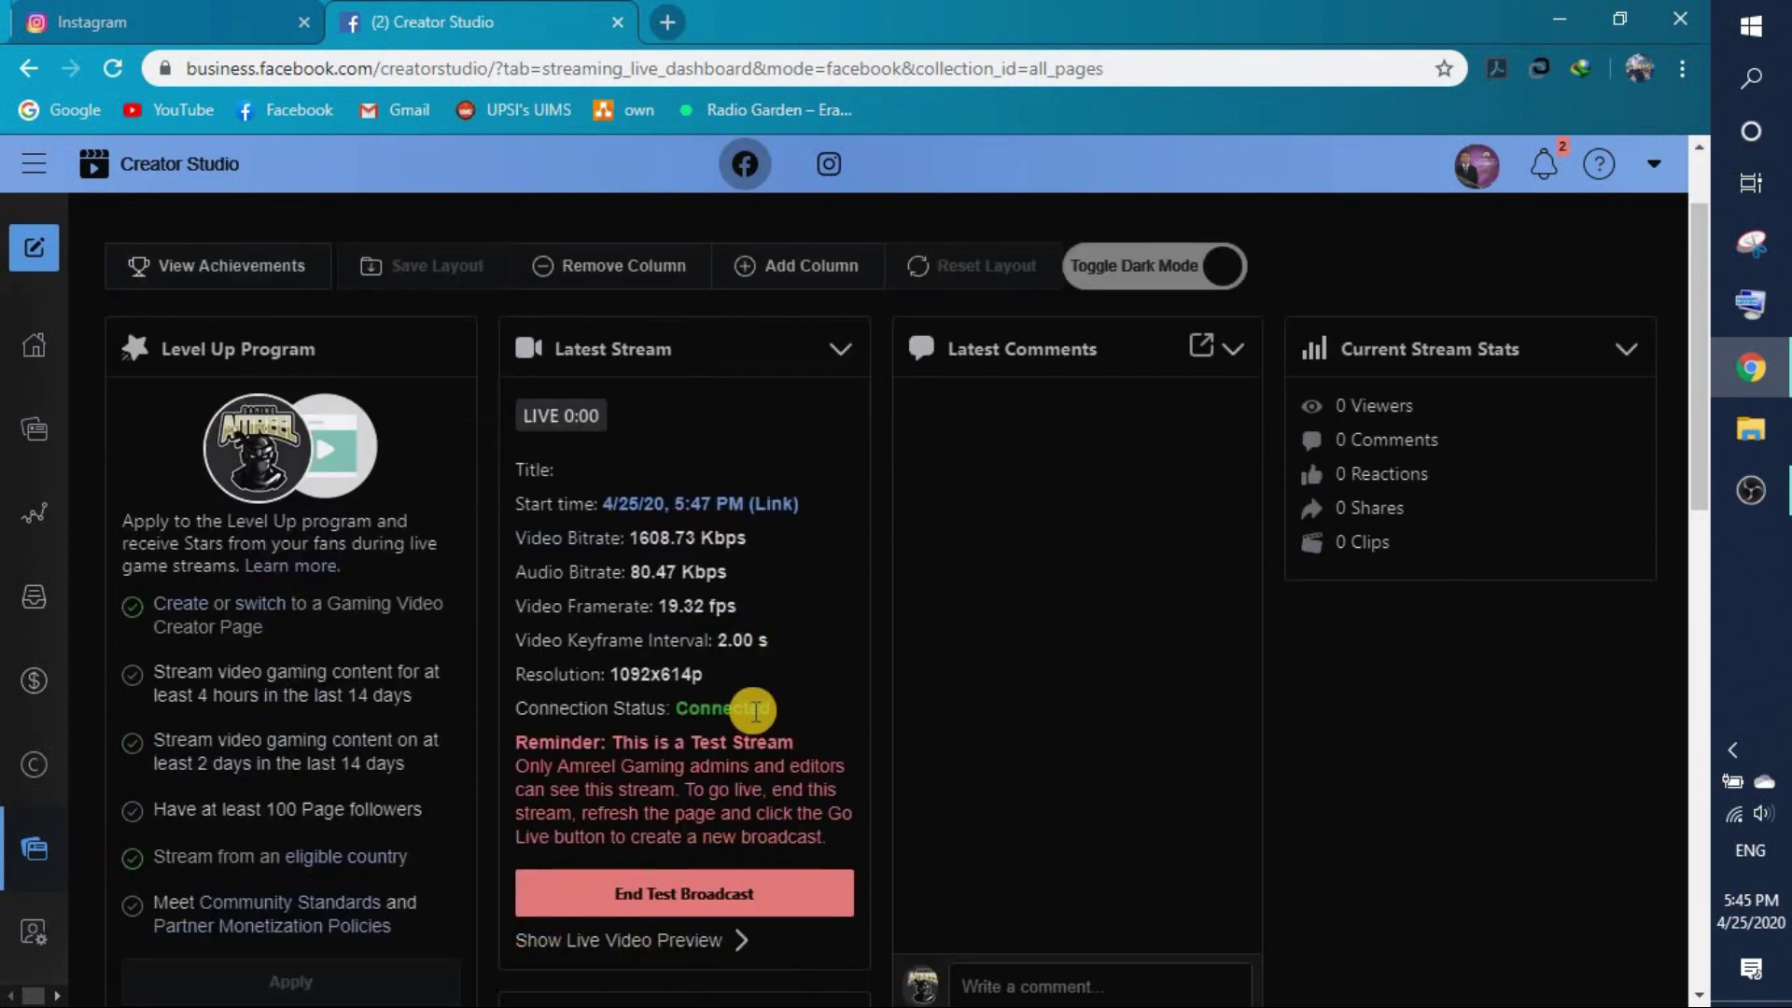
drag(665, 707, 756, 705)
click(757, 705)
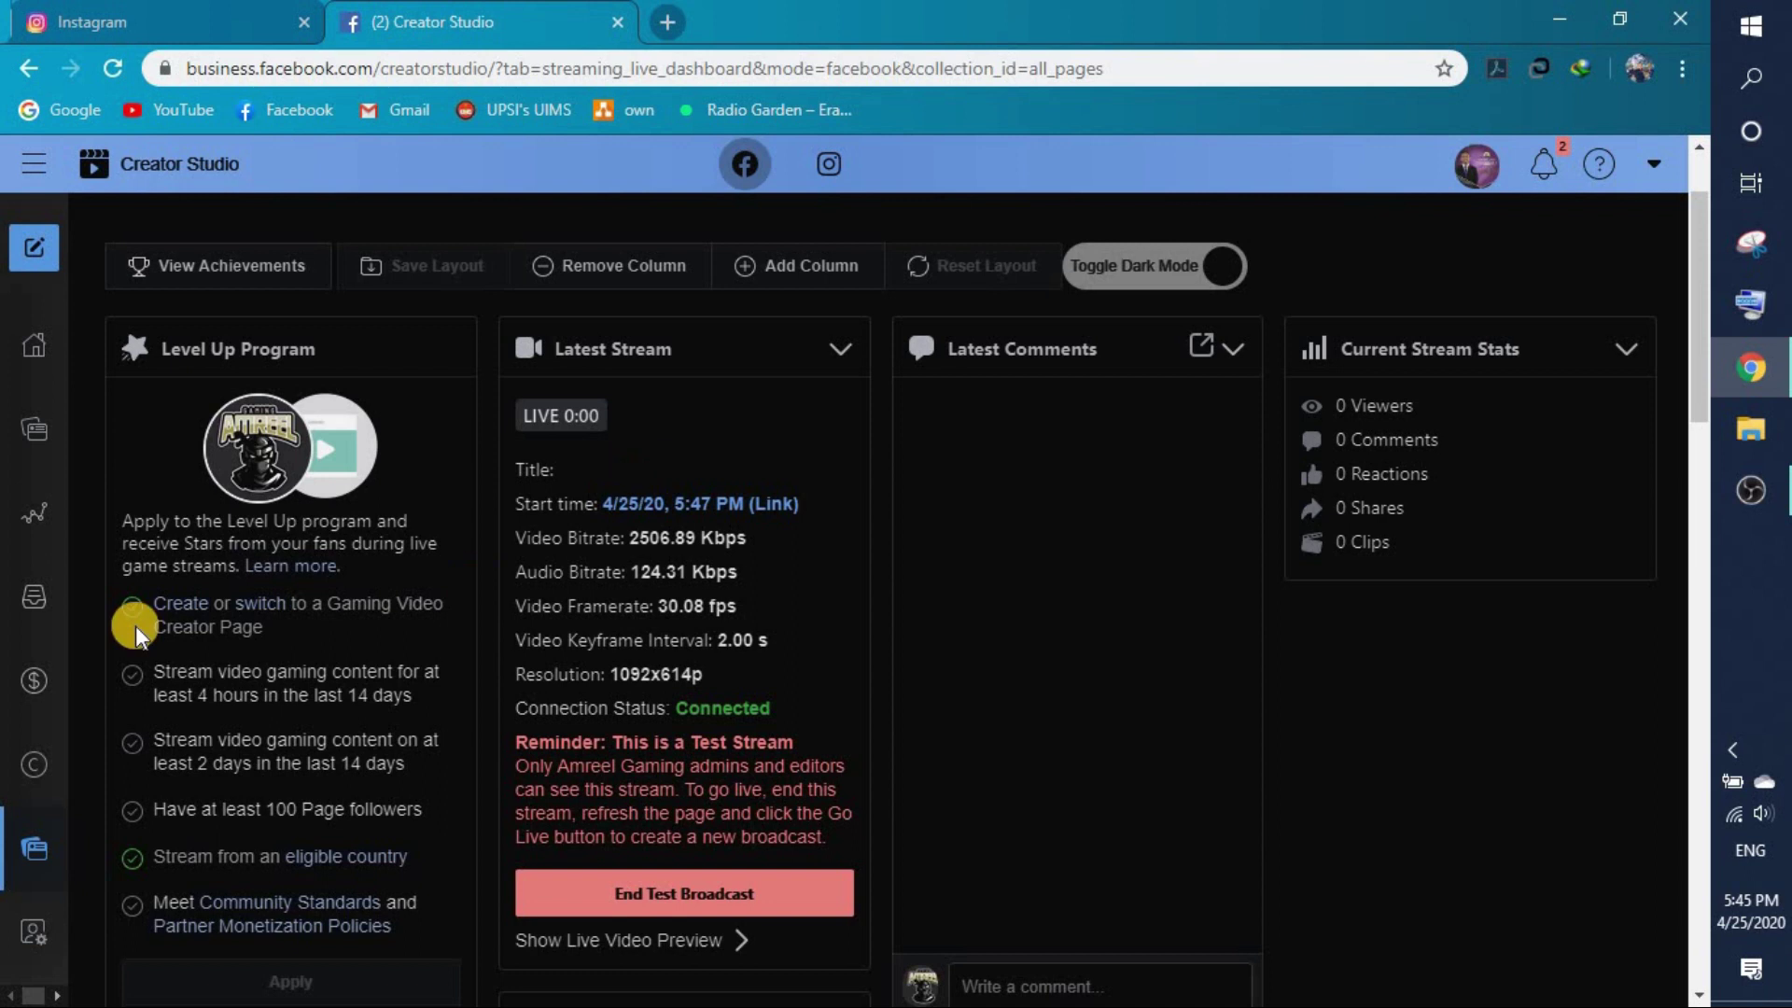
mouse_move(119, 262)
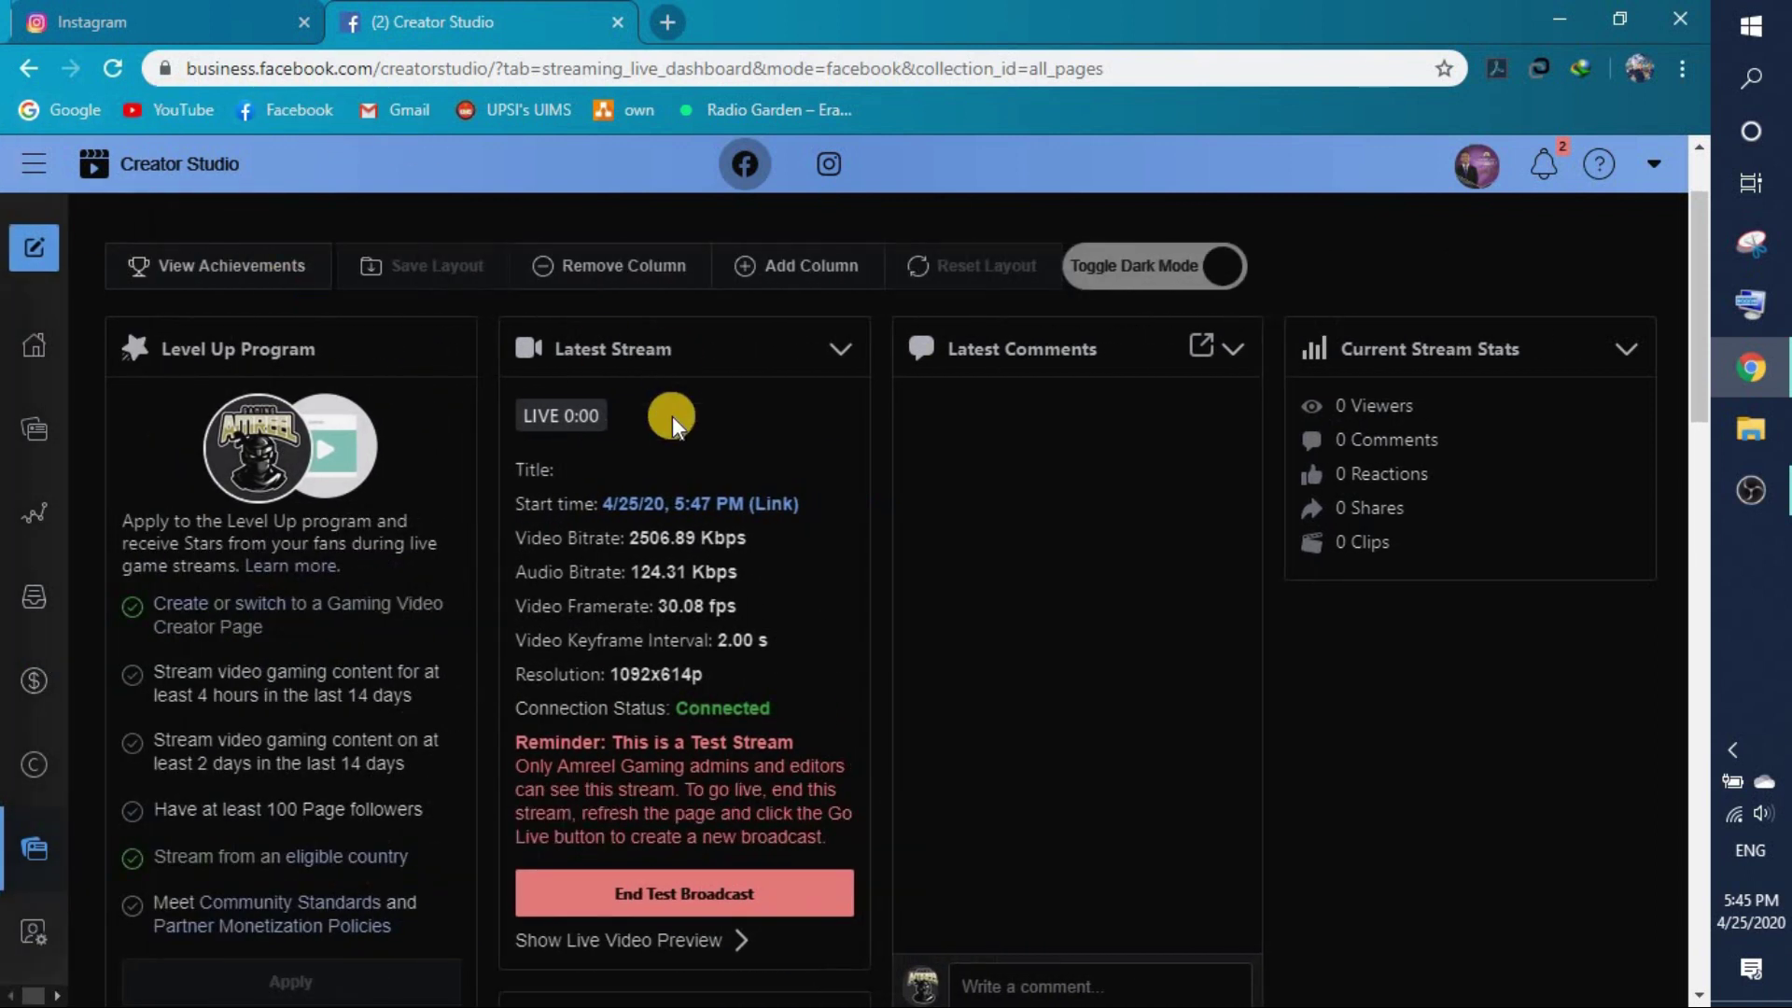
scroll(672, 420, down, 3)
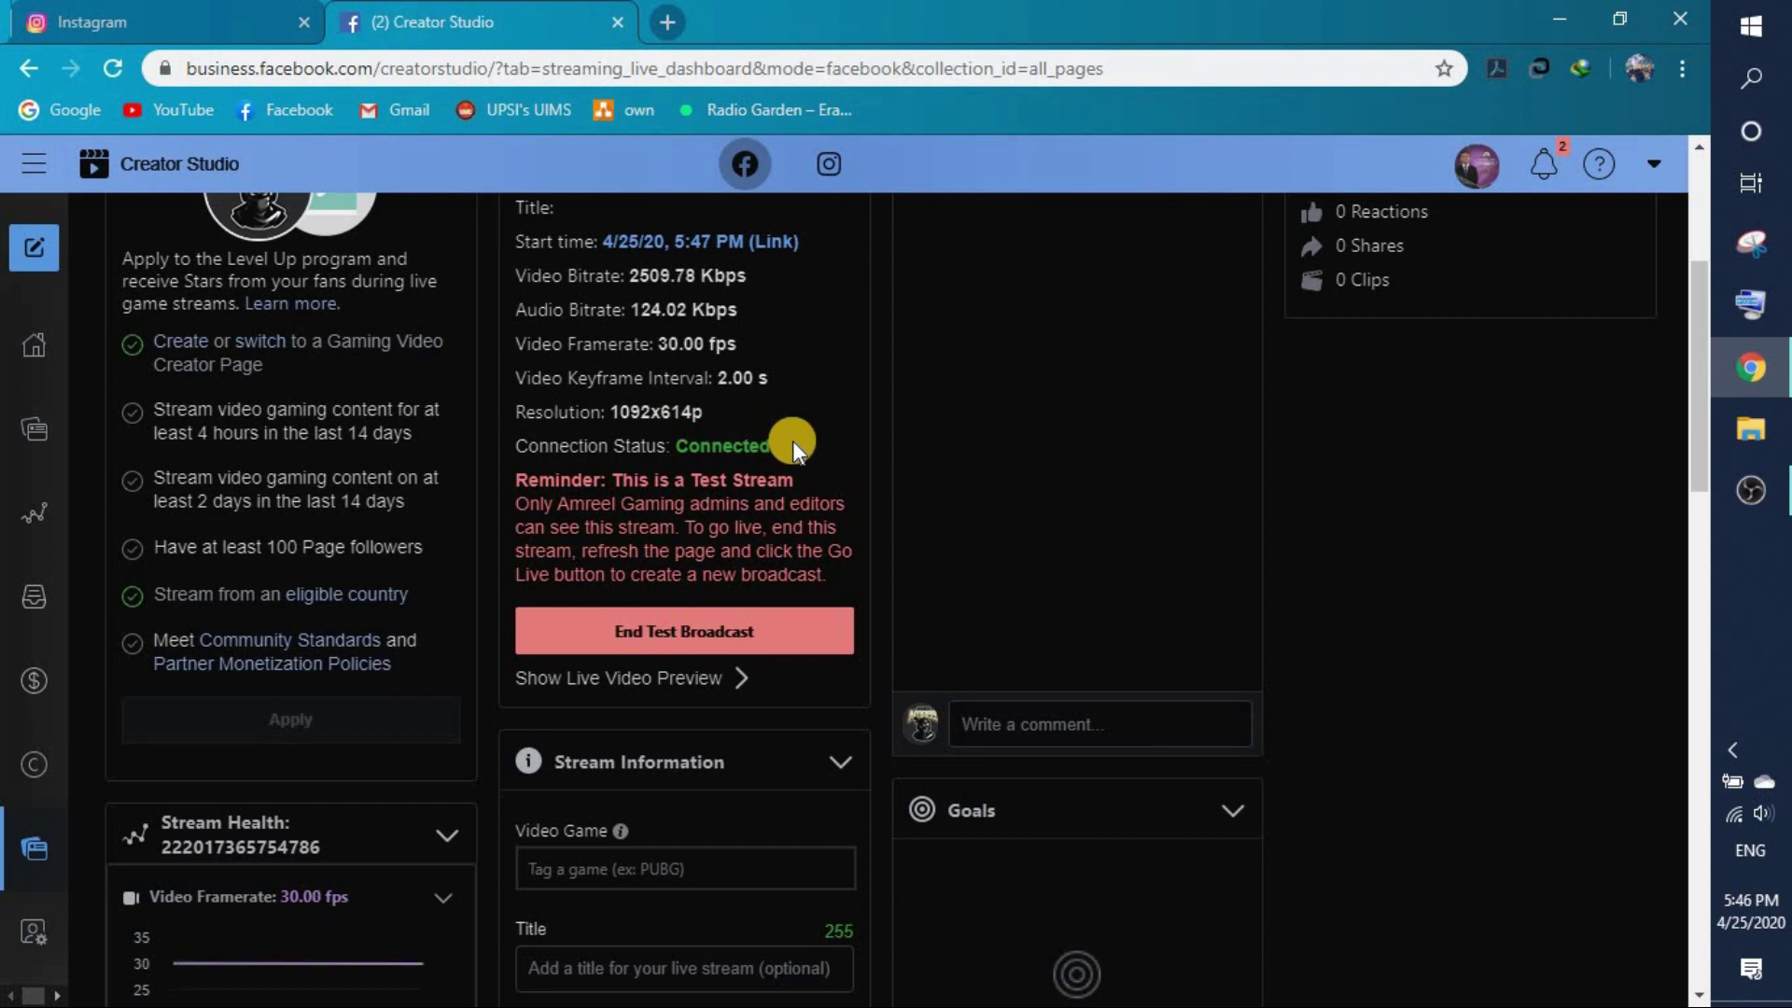
scroll(792, 441, down, 7)
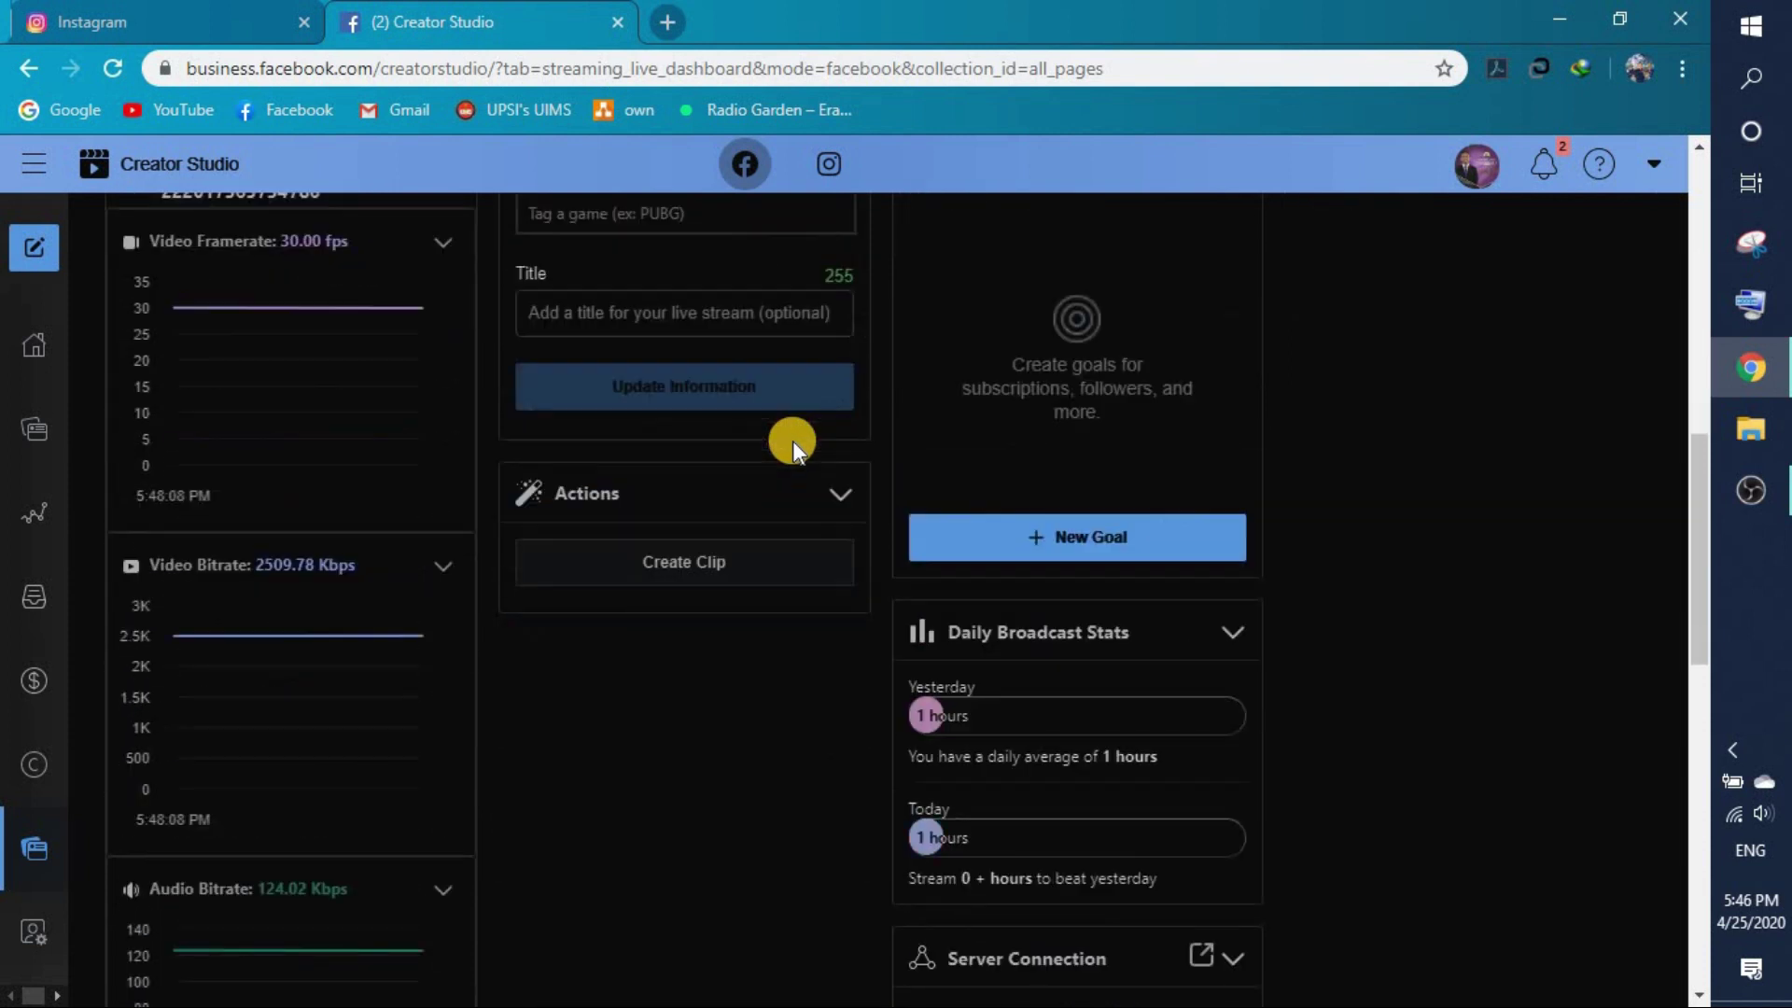
scroll(792, 441, down, 4)
scroll(792, 441, up, 9)
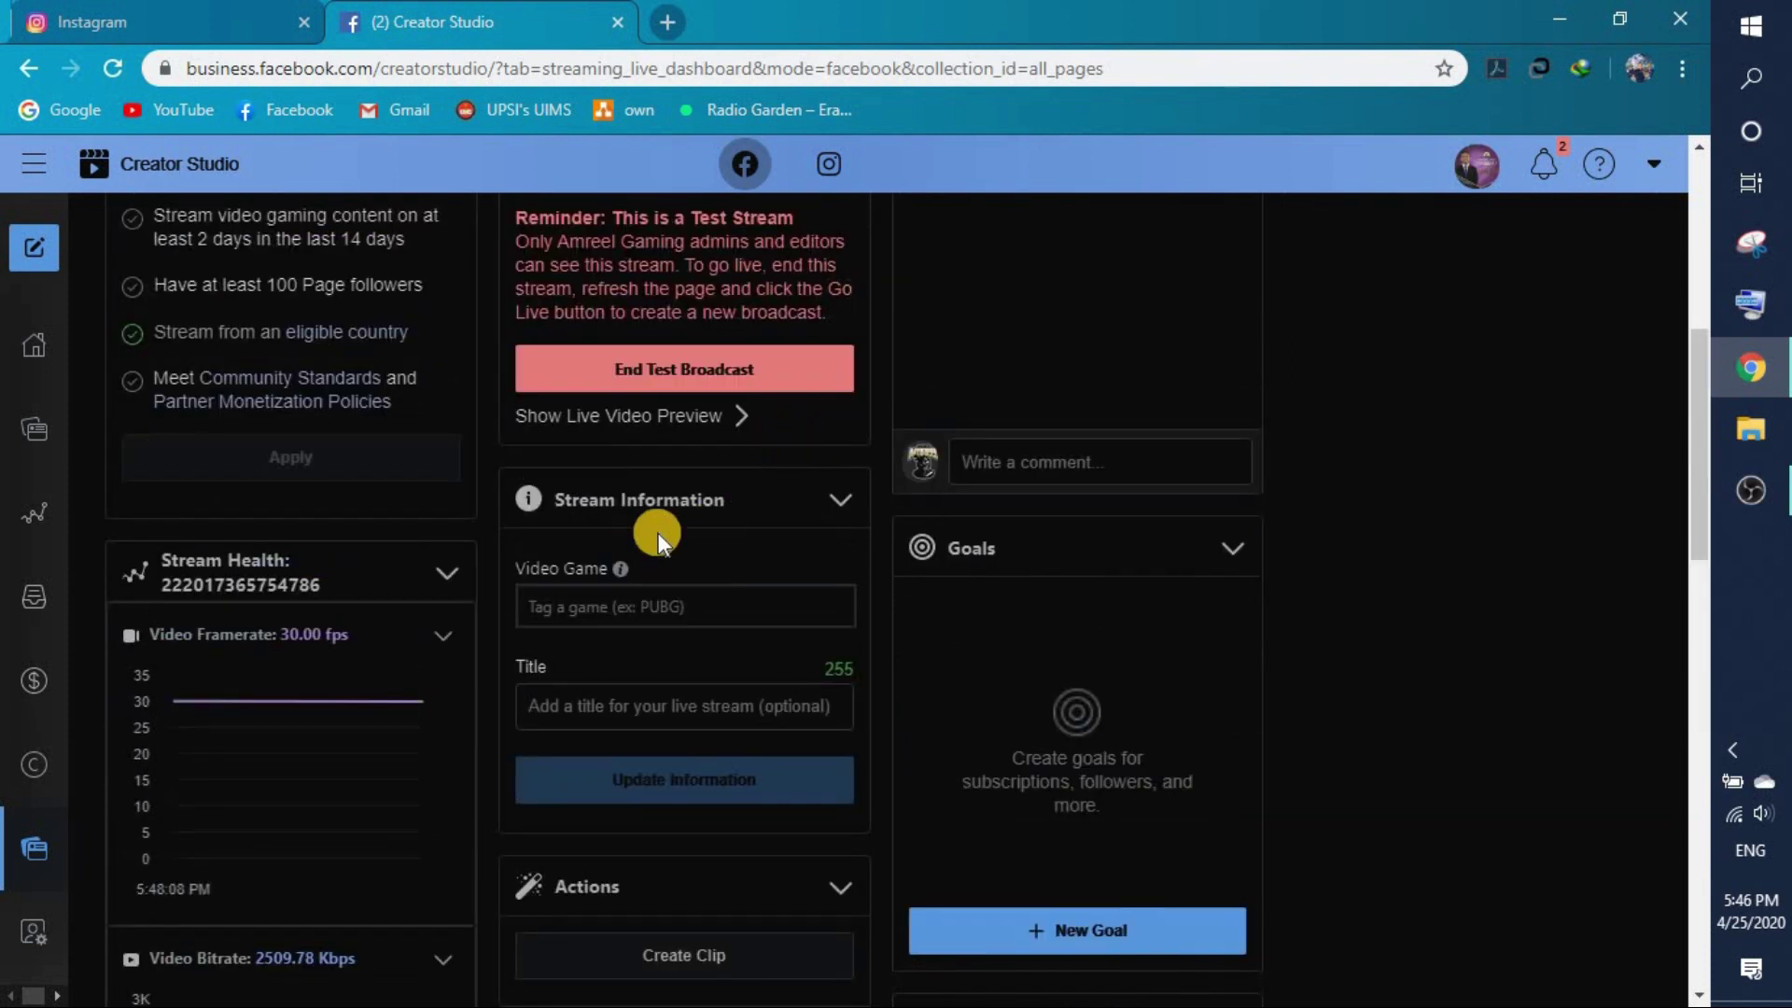
Step: Show the live video preview under the latest stream, play it and turn on its sound
click(720, 415)
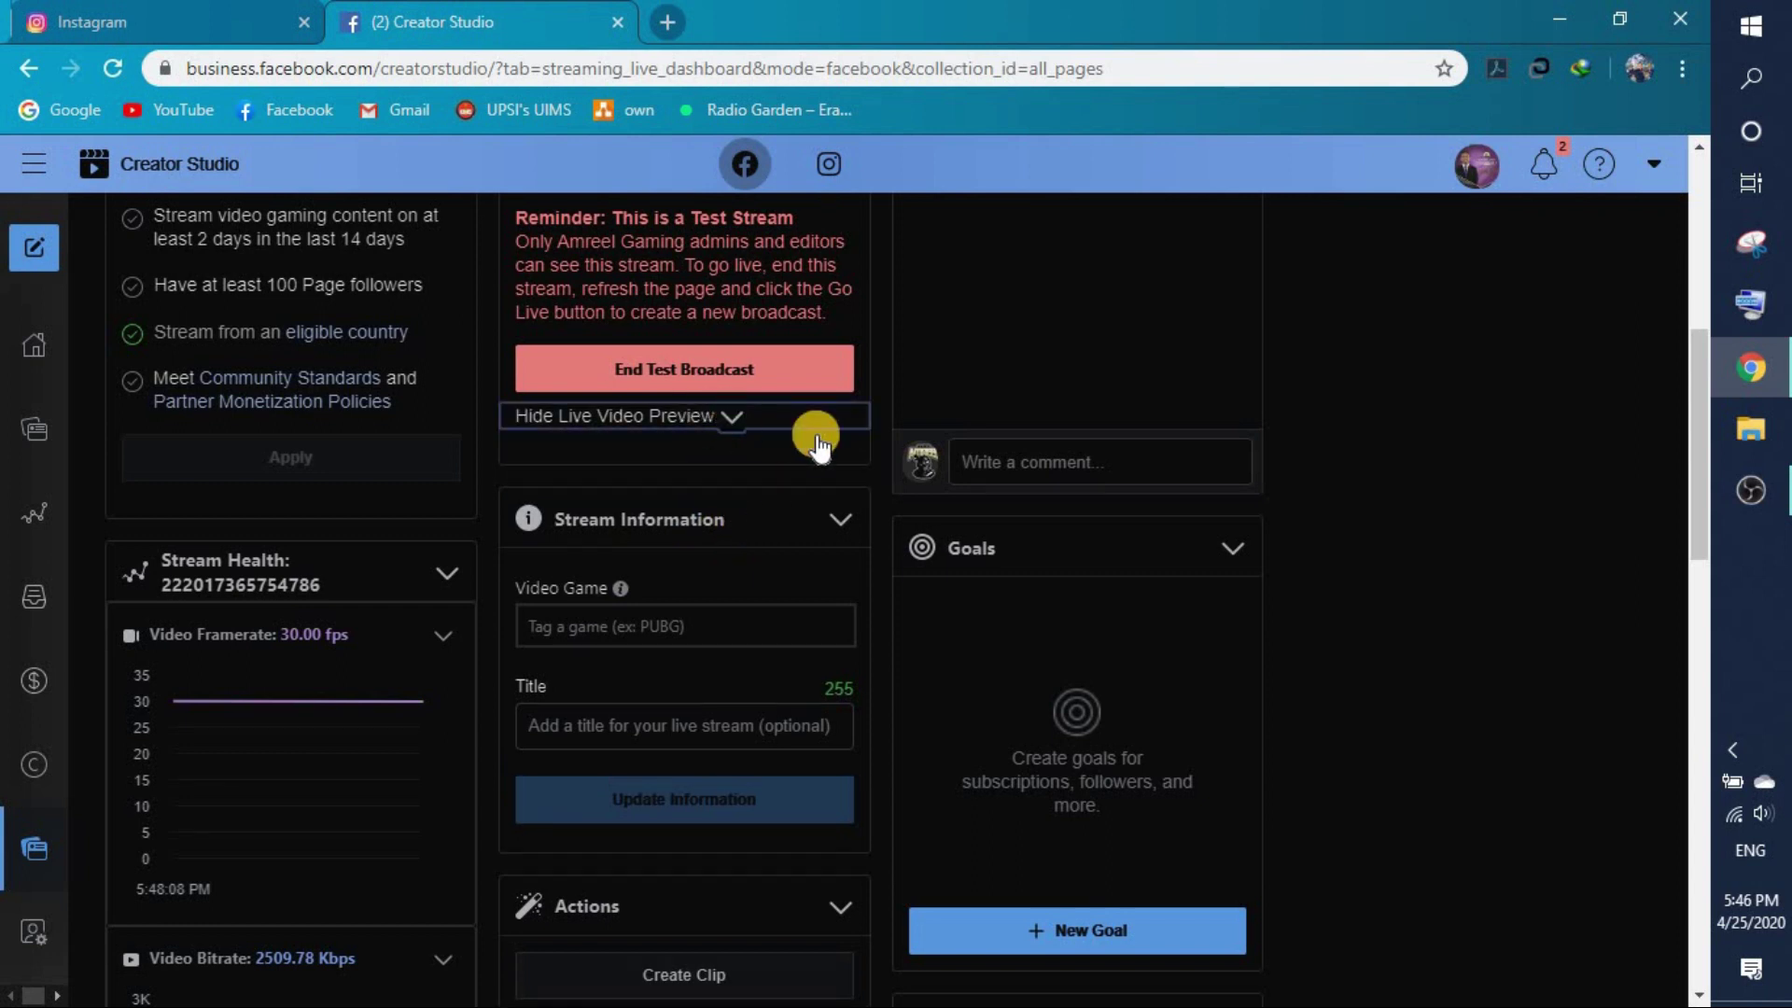
scroll(742, 457, up, 8)
scroll(747, 461, down, 6)
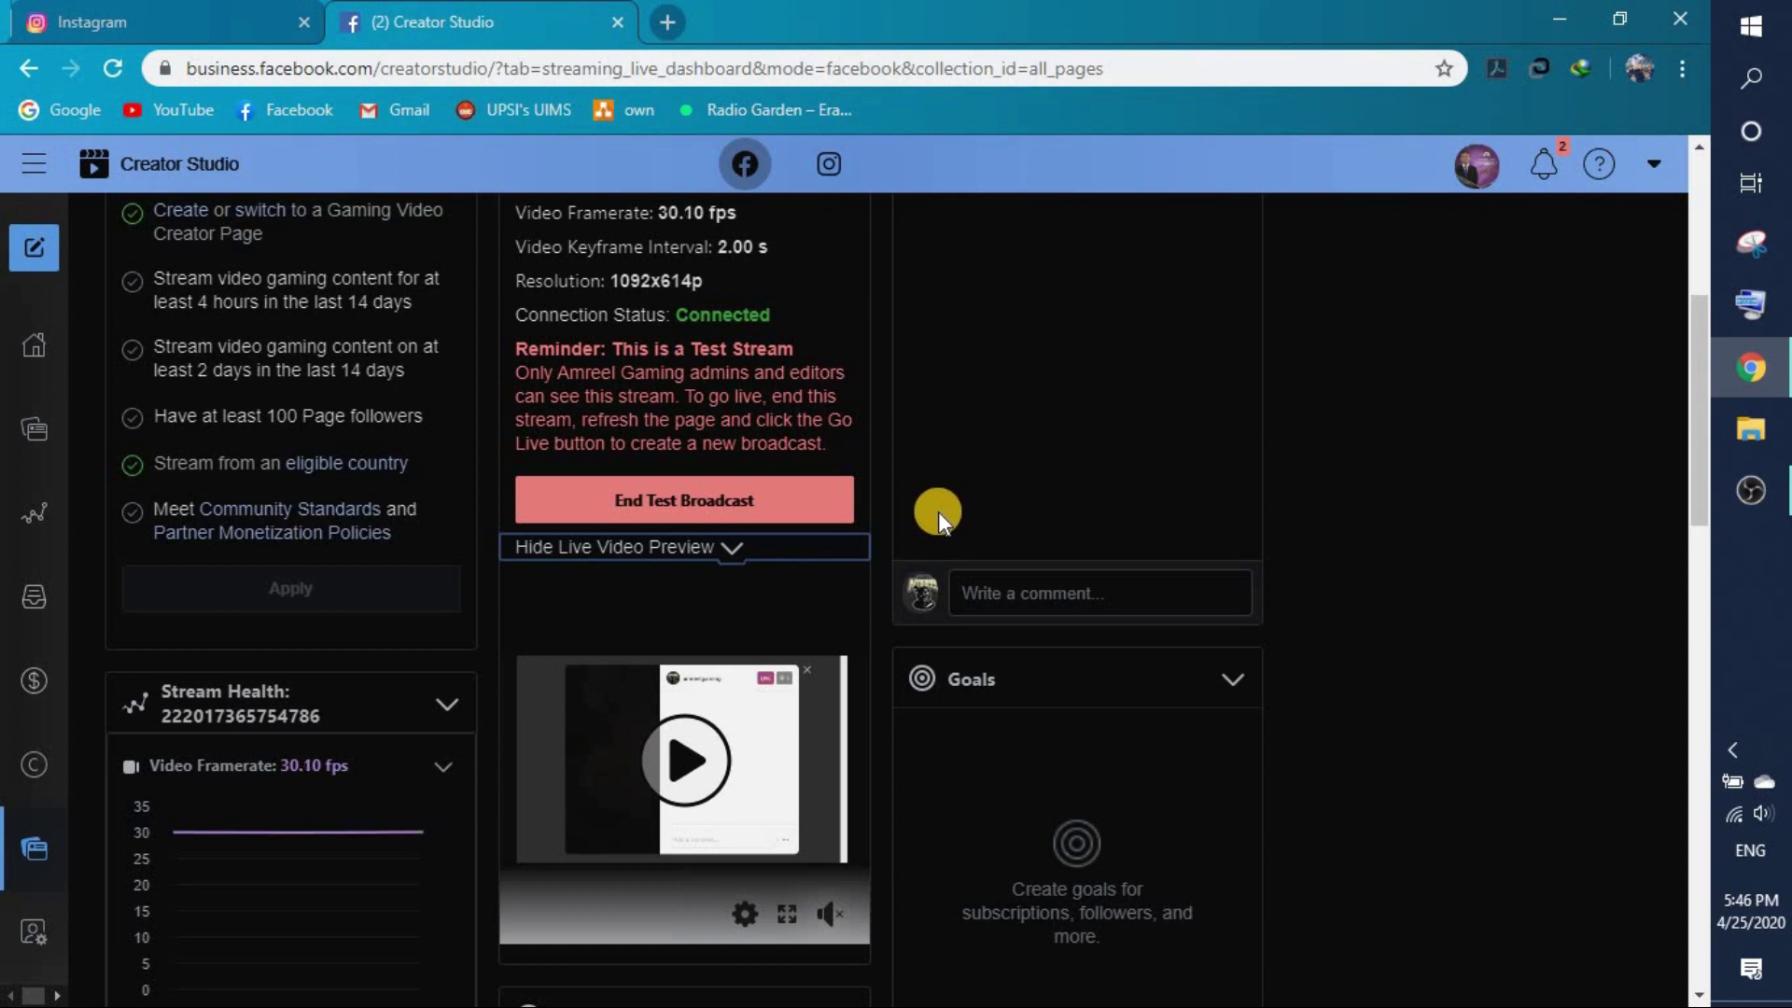
scroll(862, 548, down, 2)
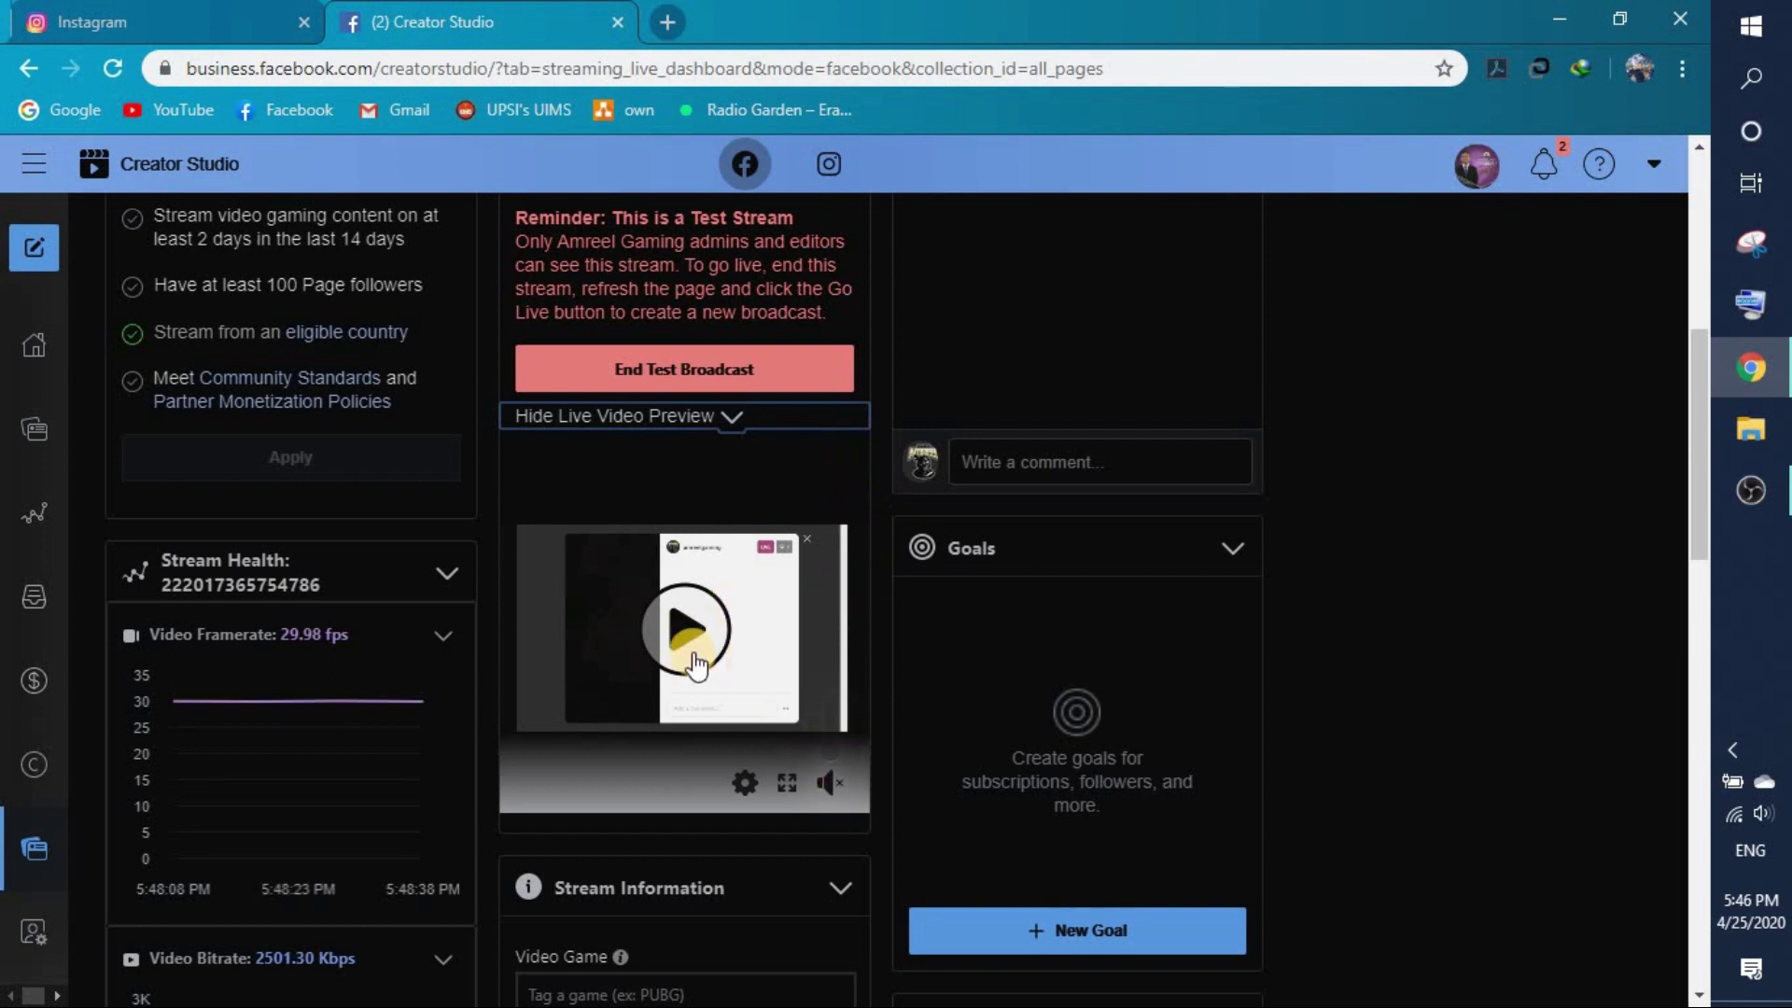
click(844, 698)
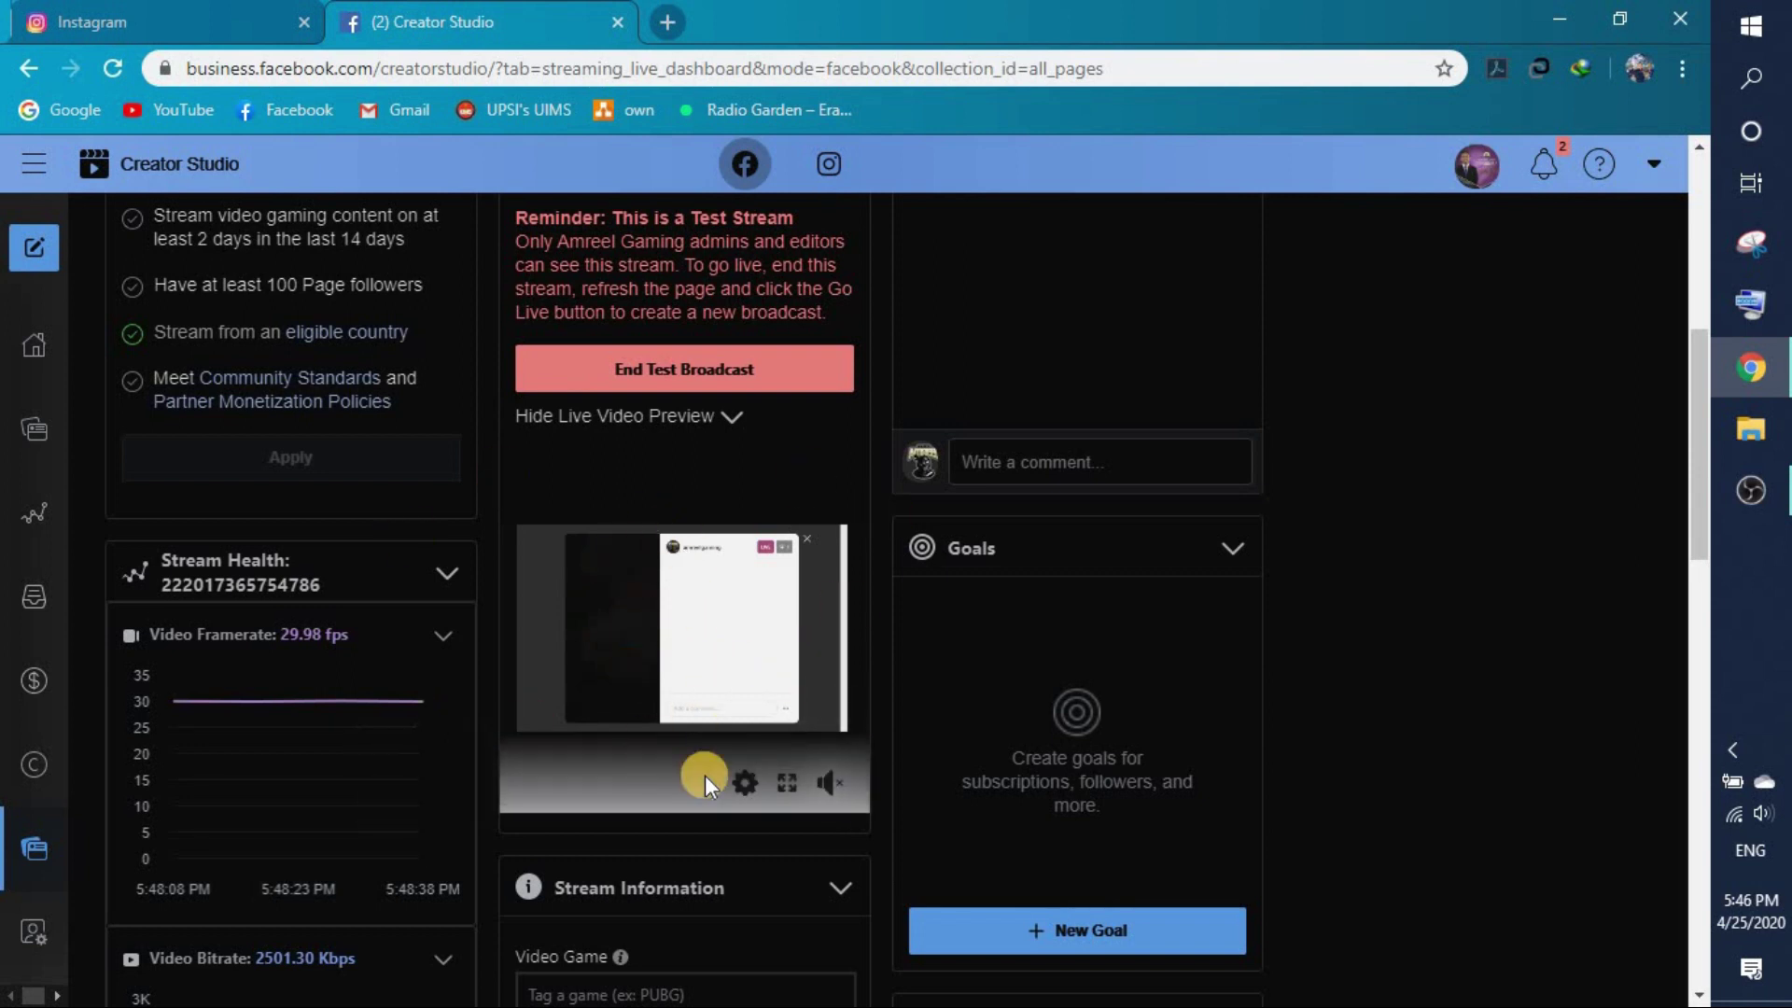
click(832, 784)
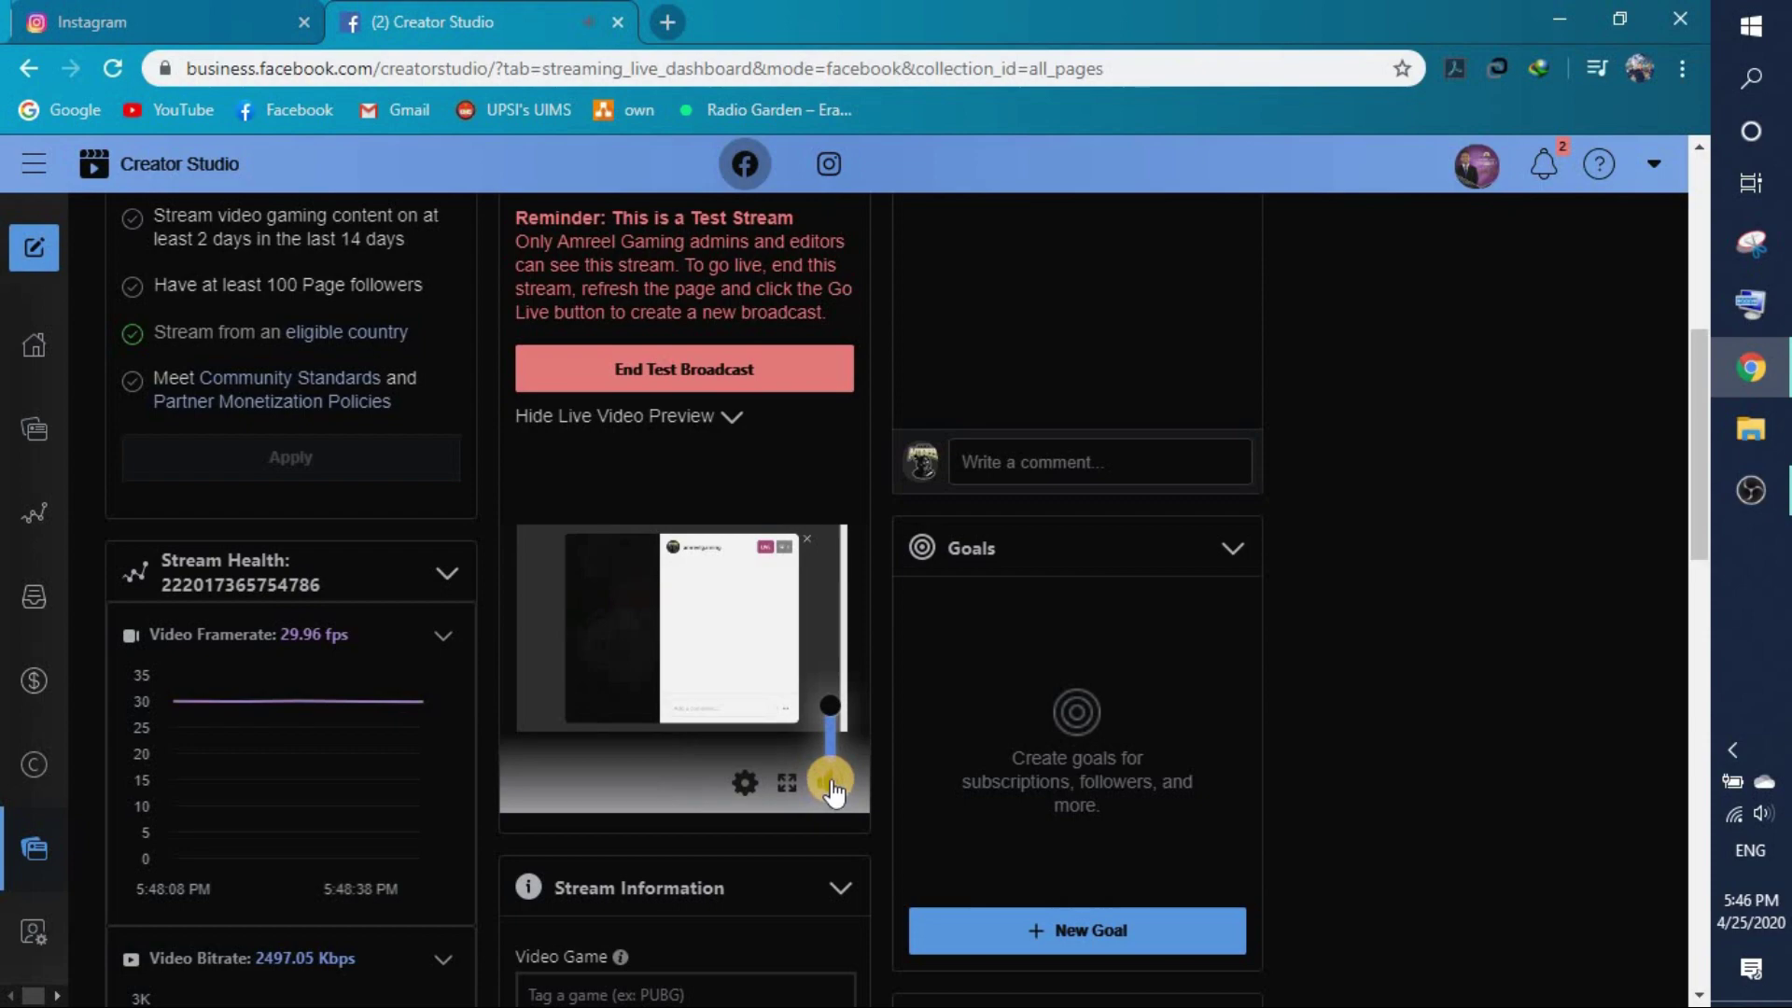
Step: Switch to OBS Studio and create a new image source with the default name in Scene 1
key(alt+Tab)
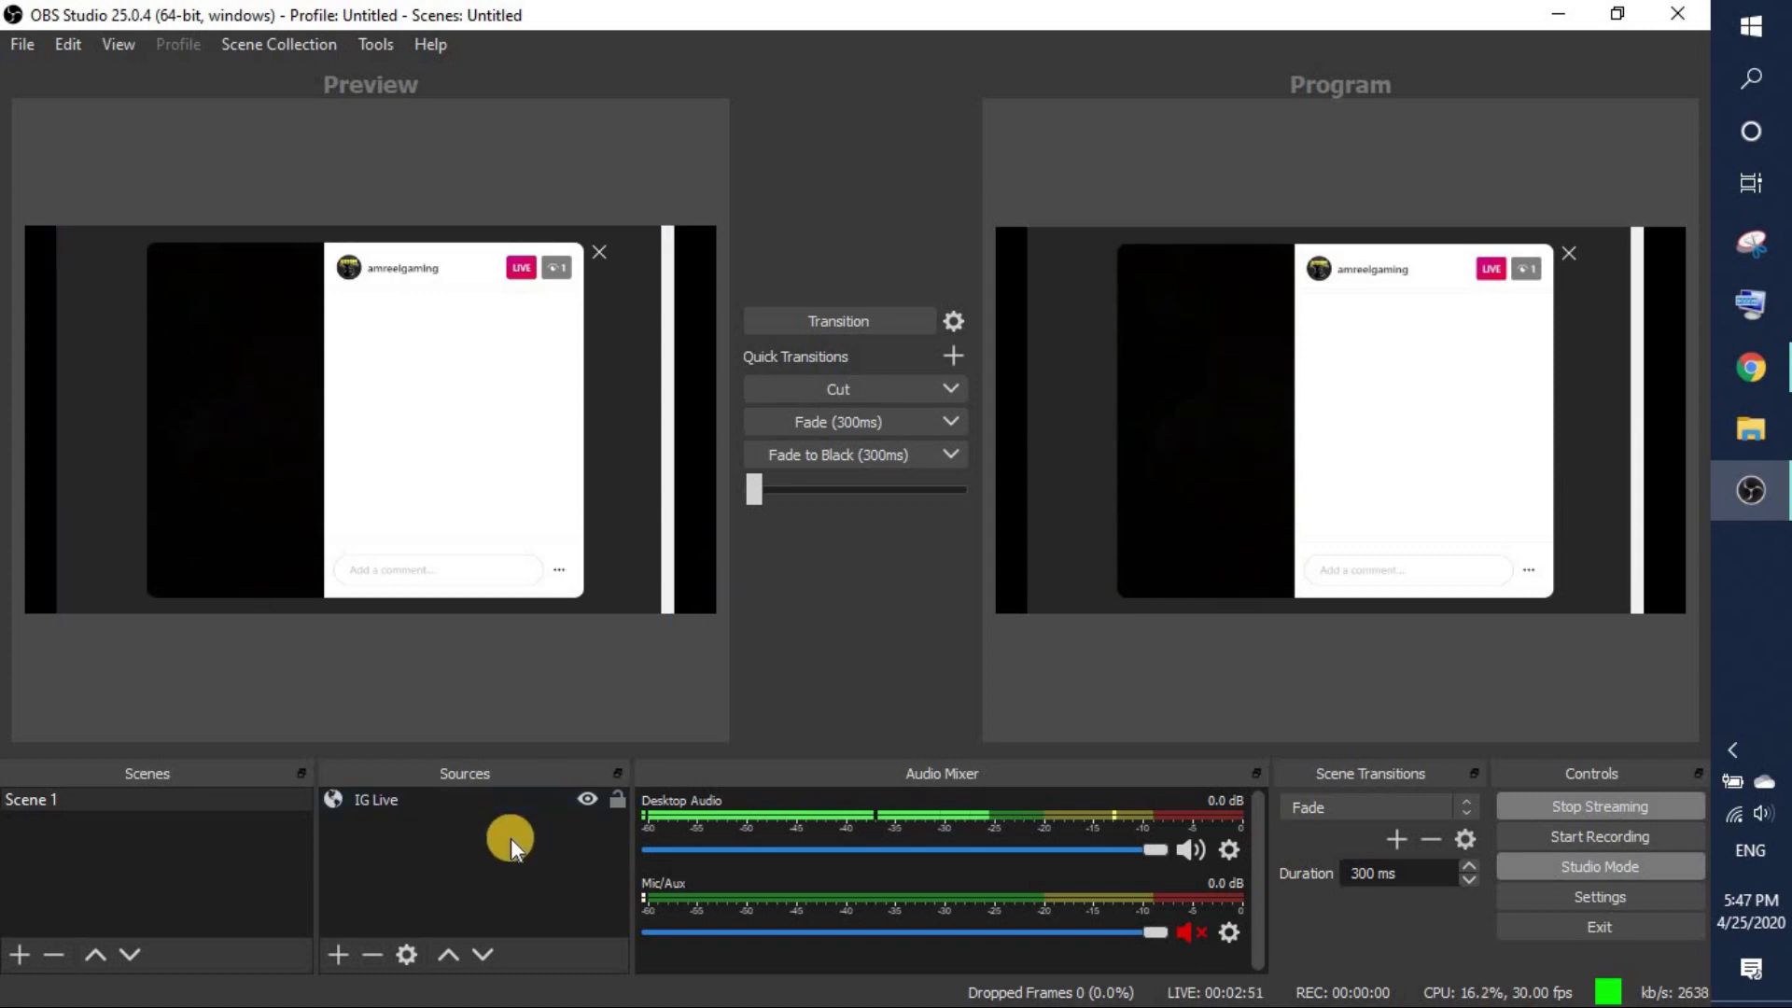
click(406, 832)
right_click(406, 832)
click(525, 653)
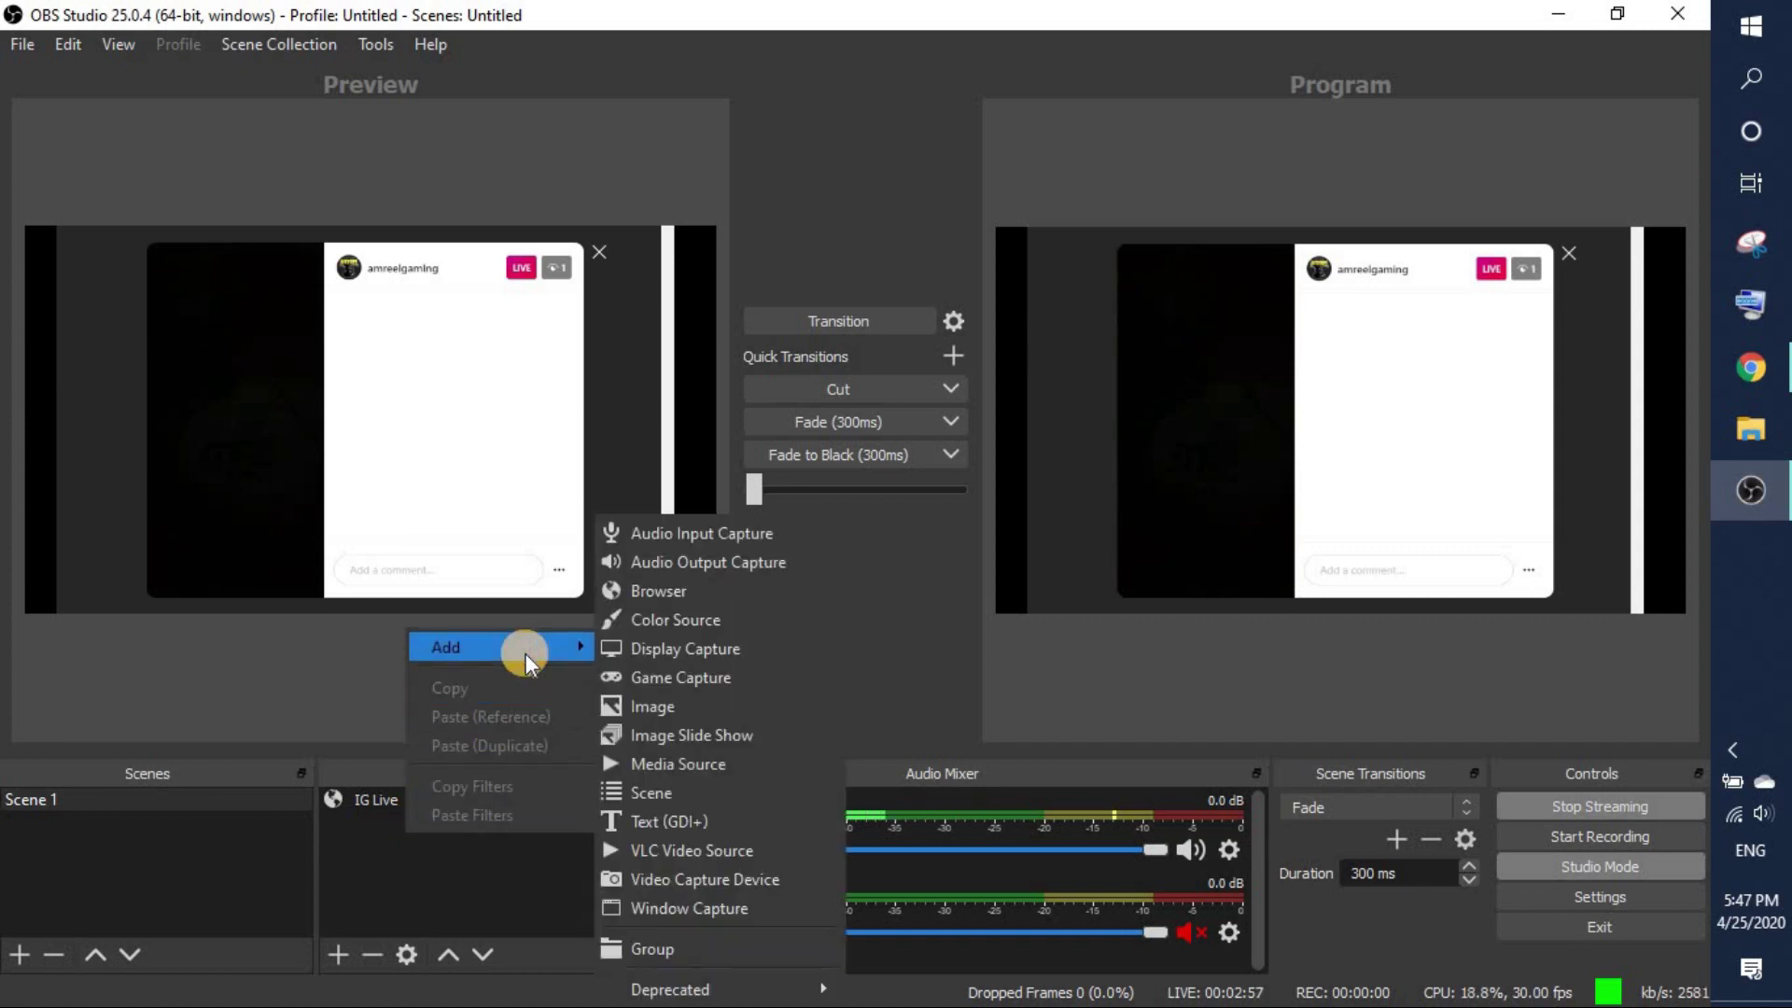
click(694, 704)
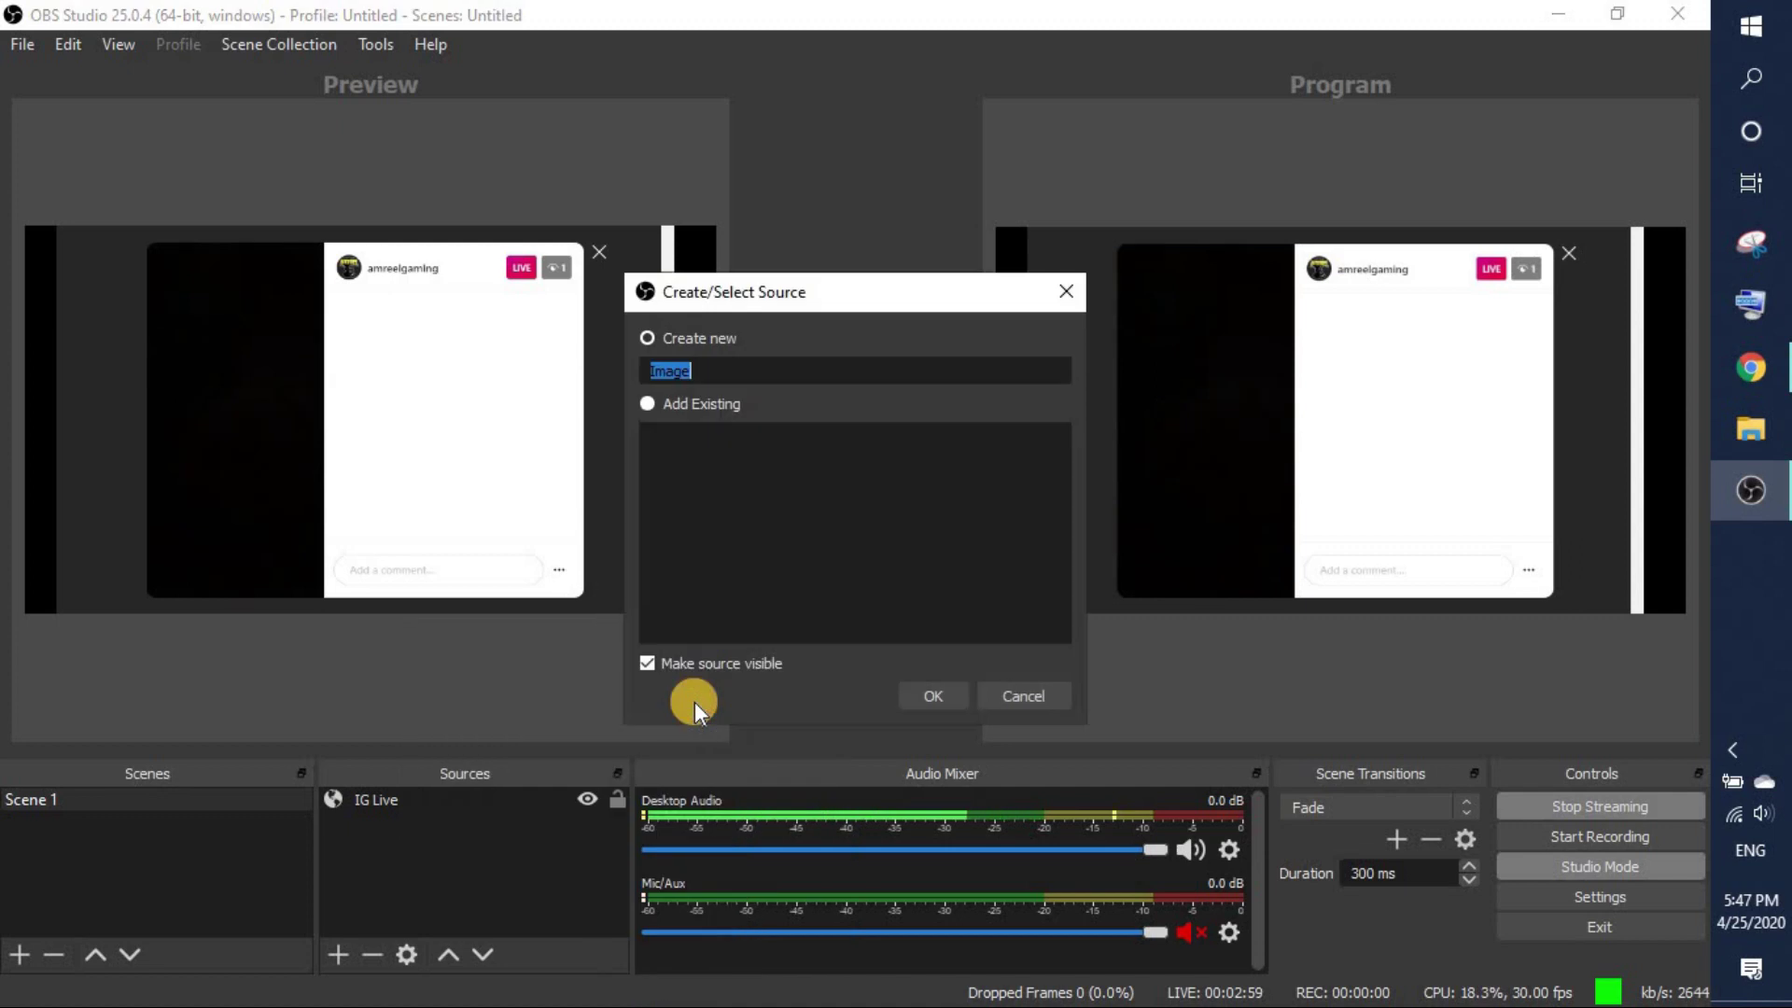
click(933, 694)
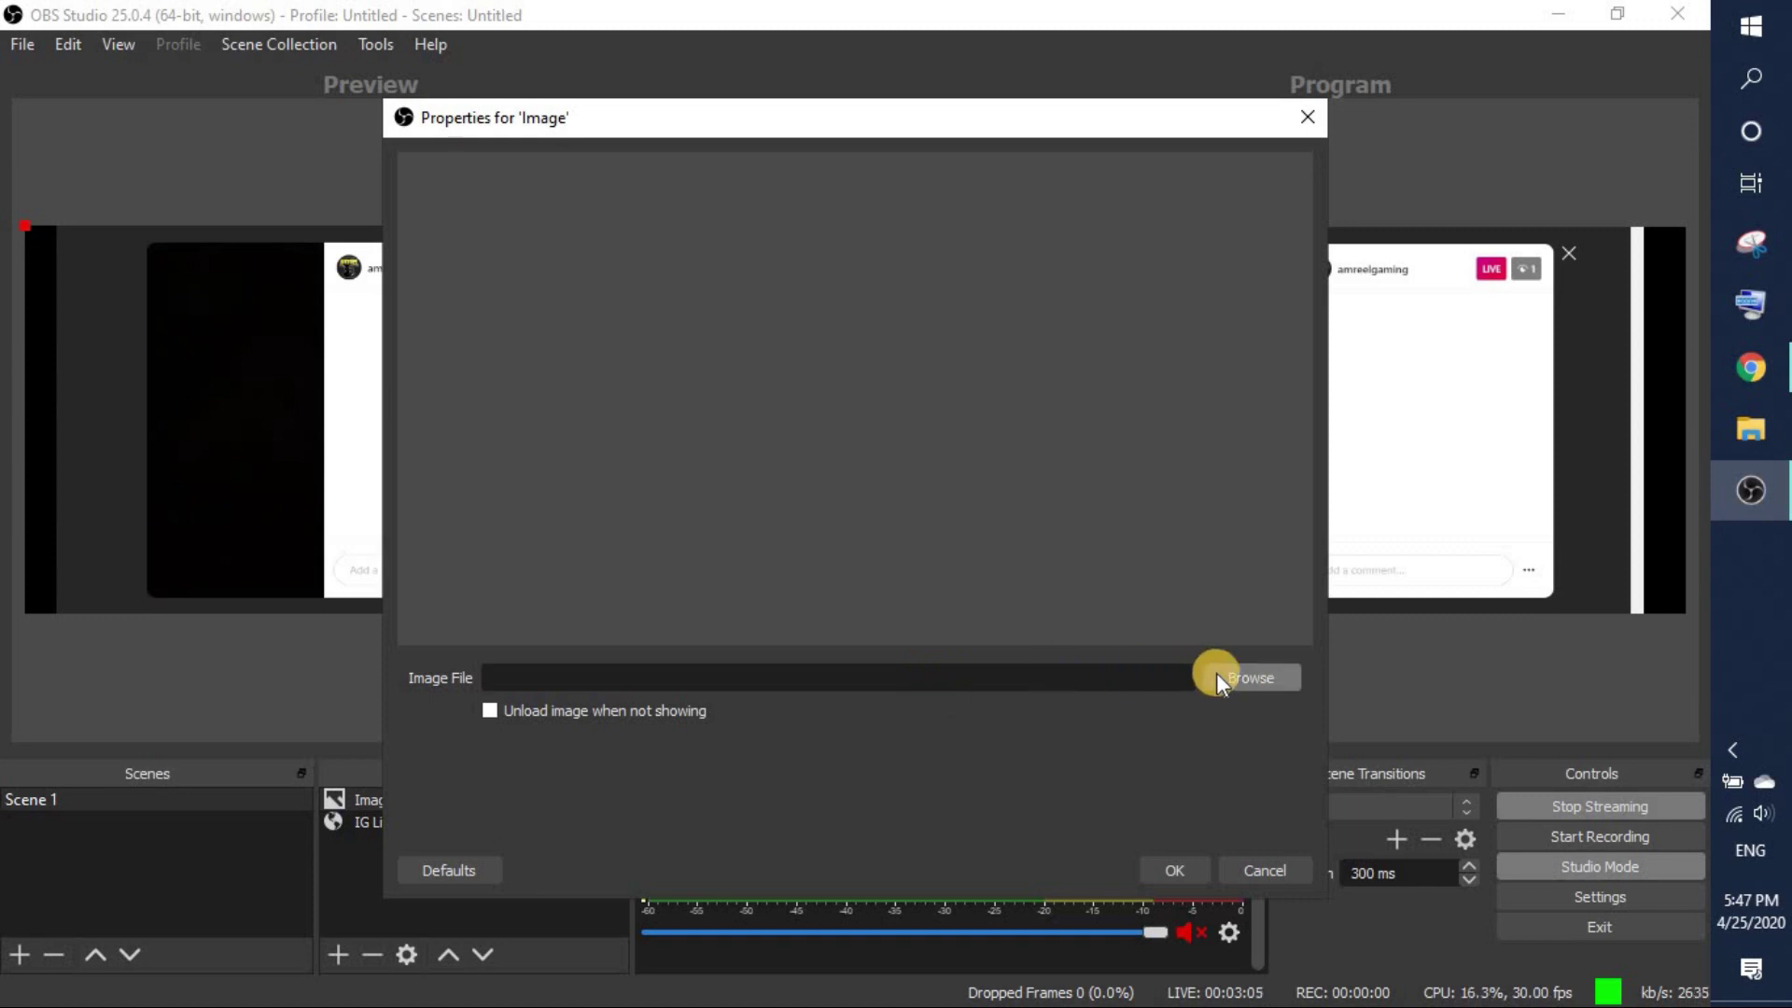
Step: Load the into_the_vrains background picture from the Desktop's PS > background padu folder into the image source
click(1217, 674)
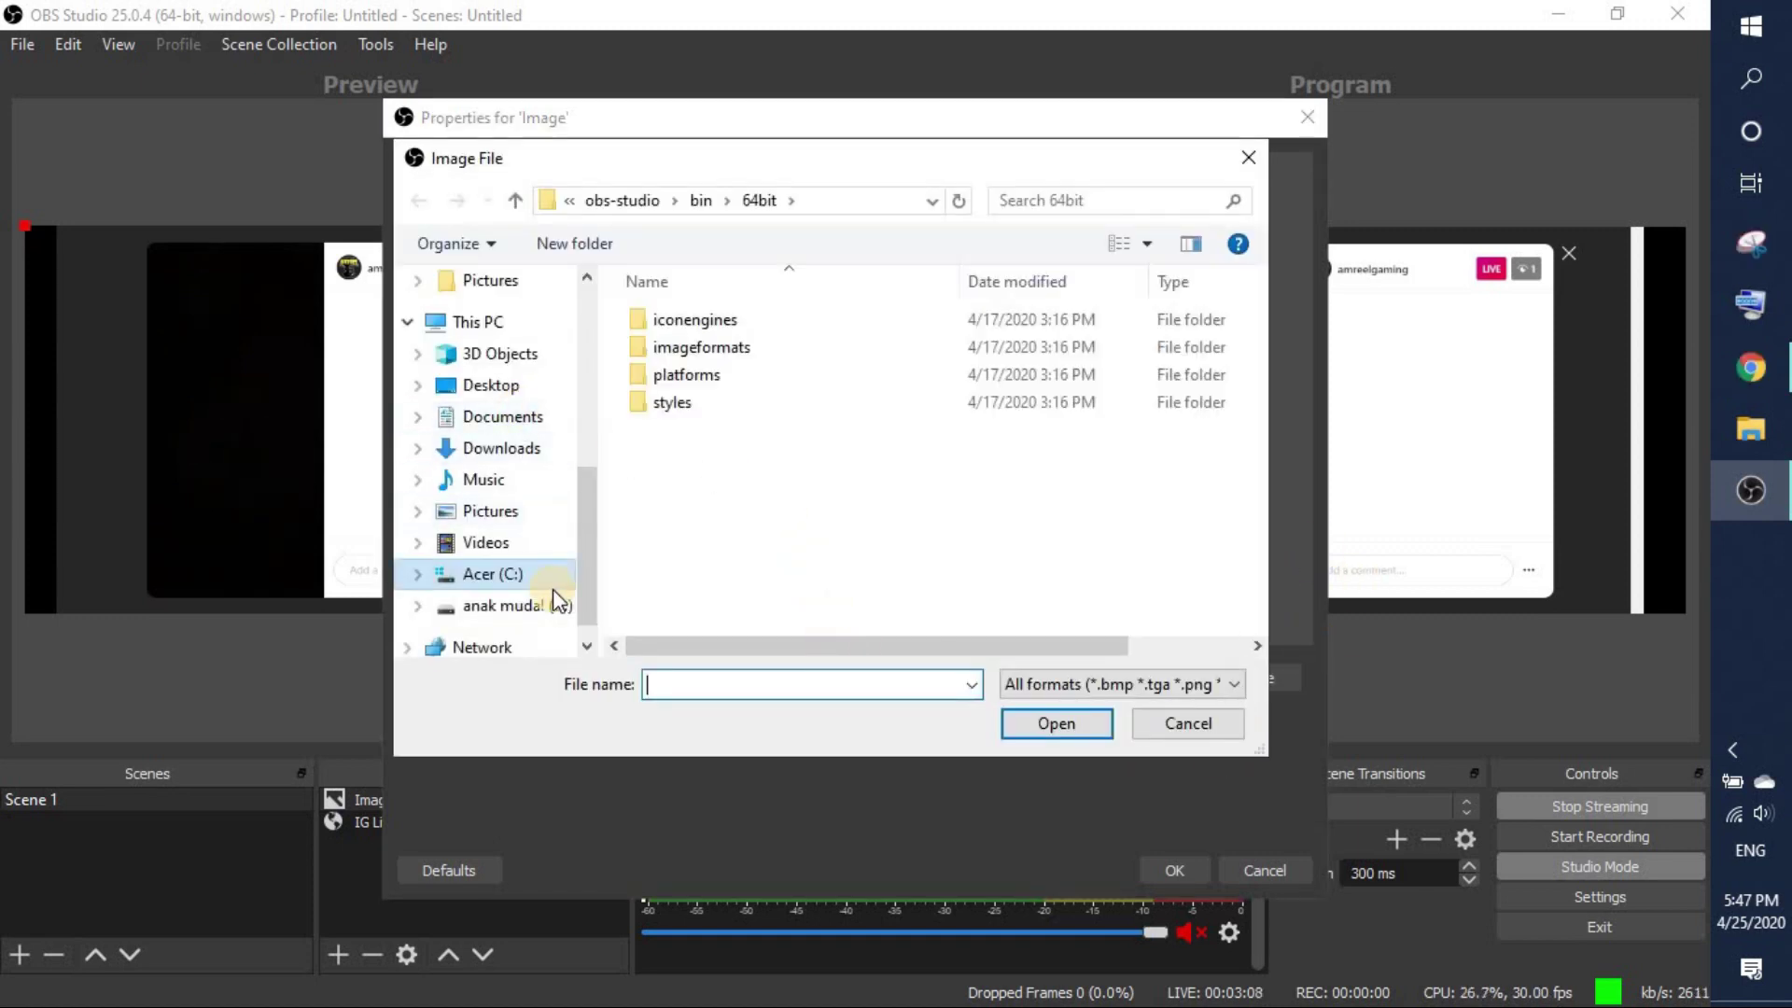
scroll(530, 527, up, 2)
click(474, 554)
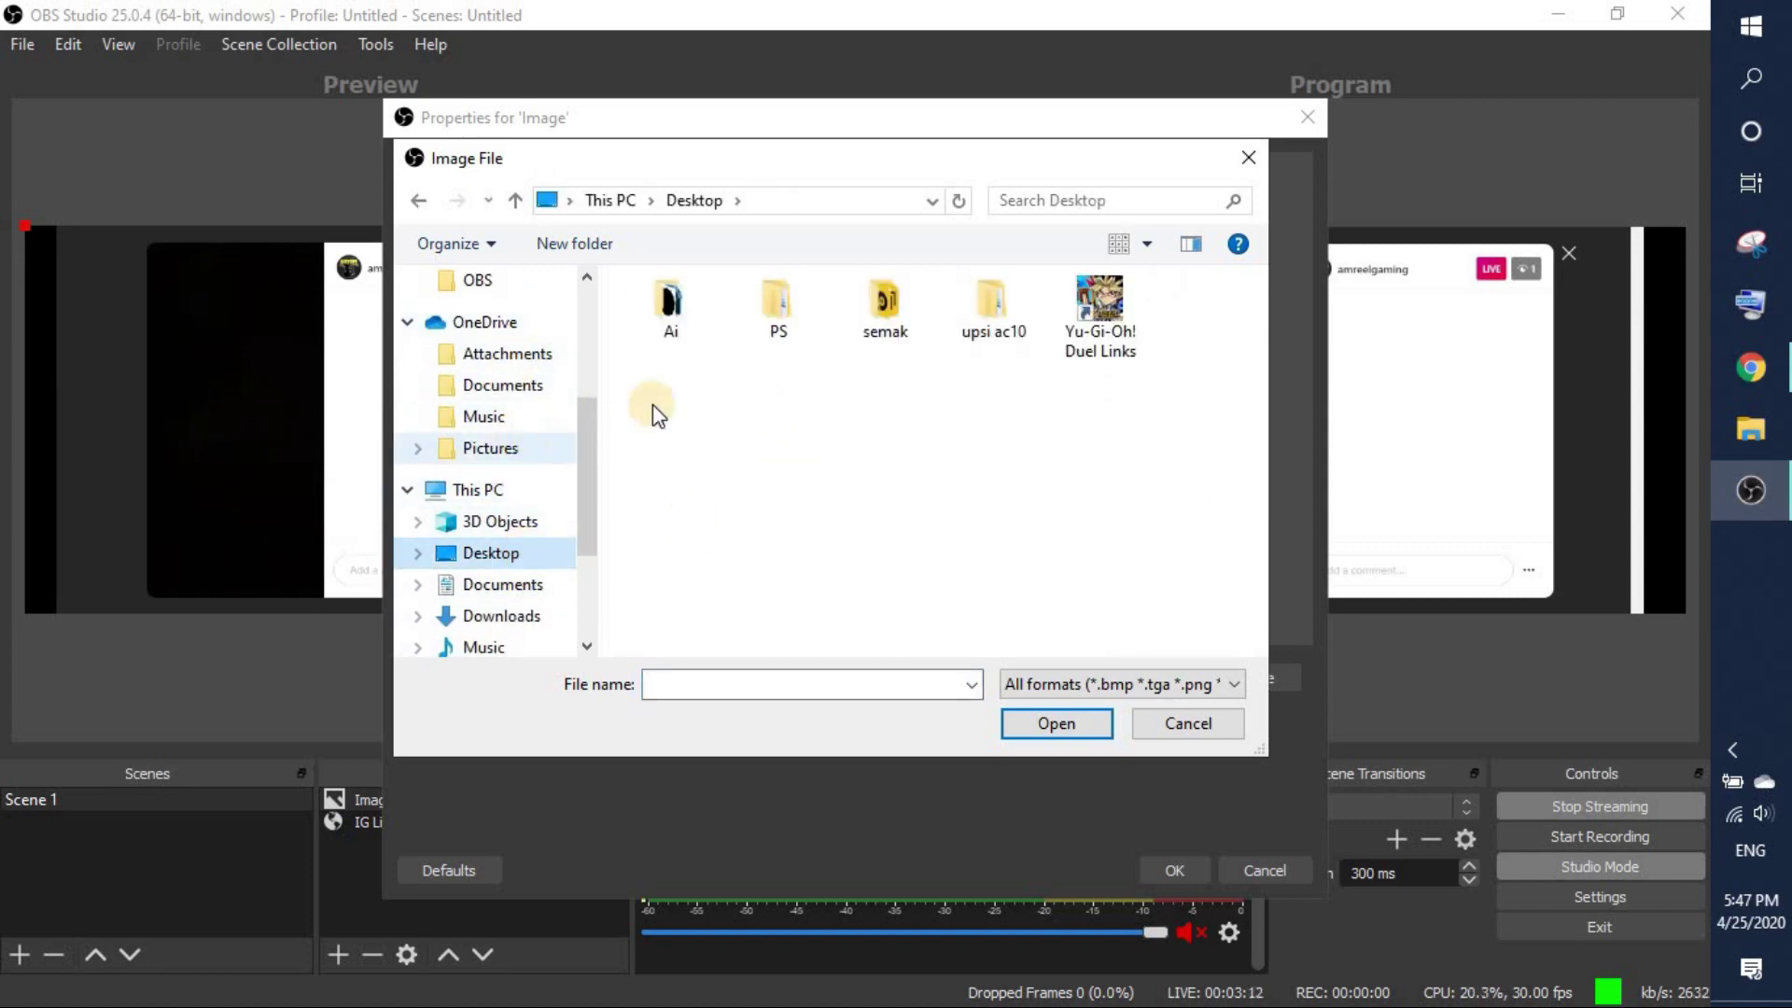
double_click(773, 311)
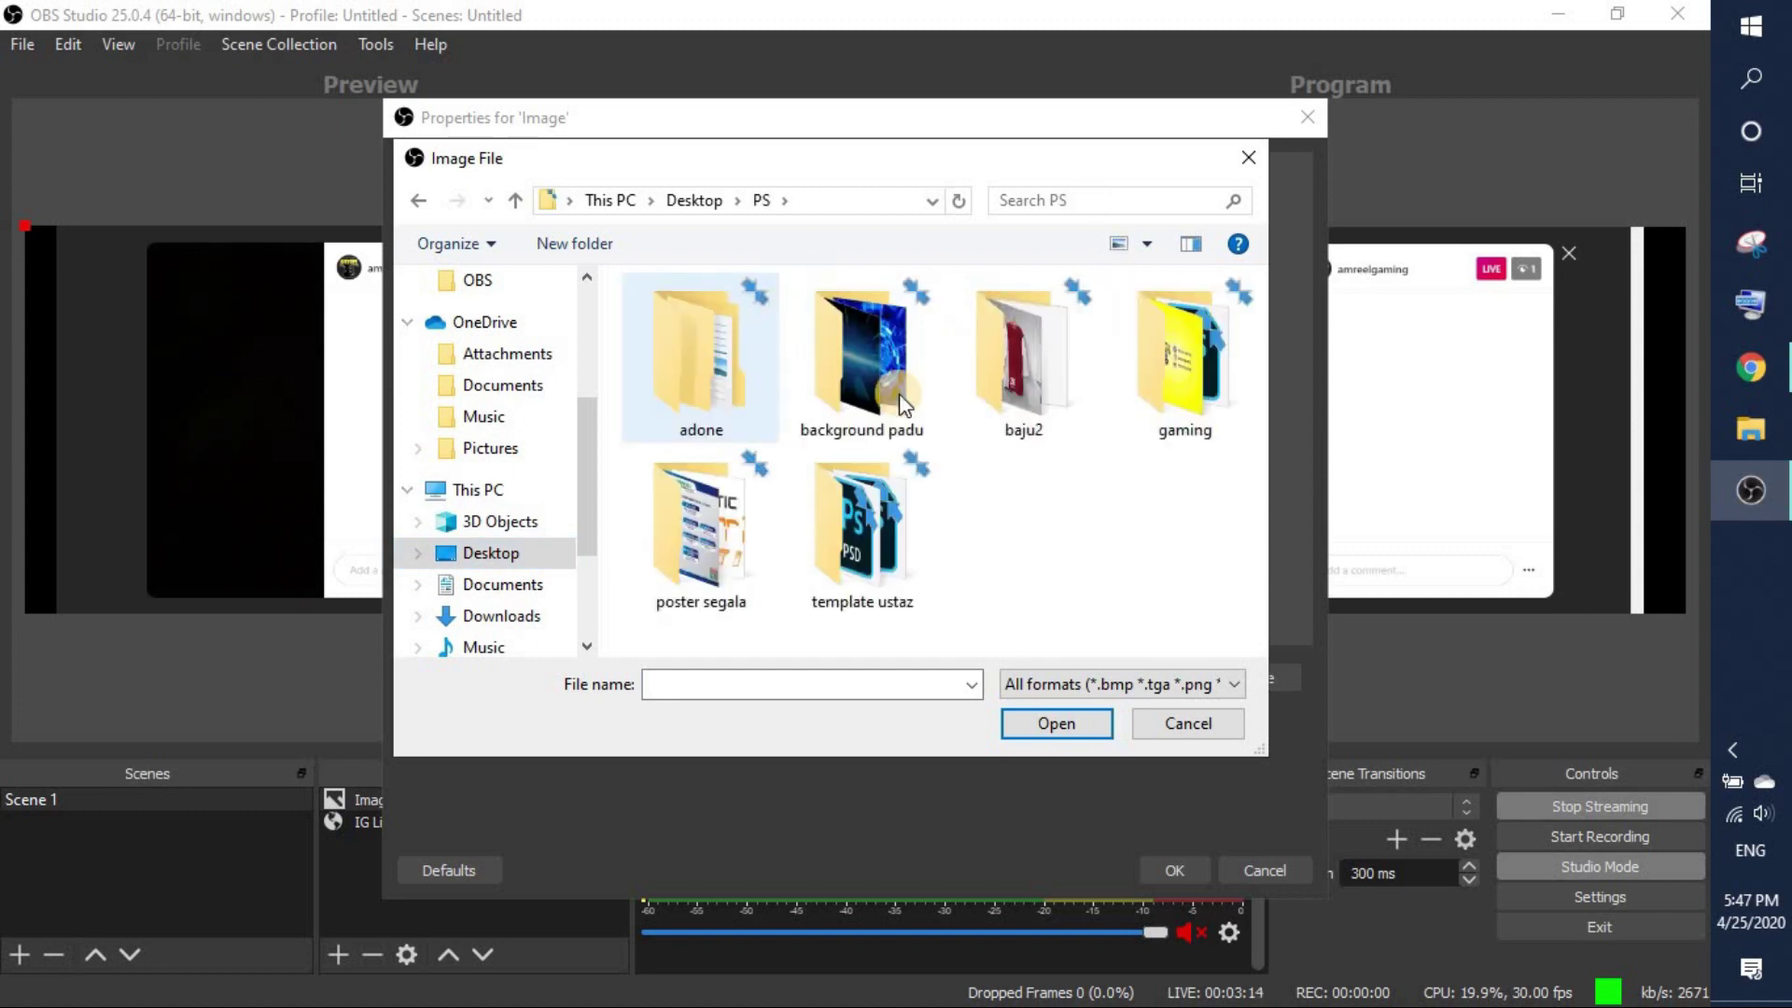
click(911, 343)
double_click(911, 344)
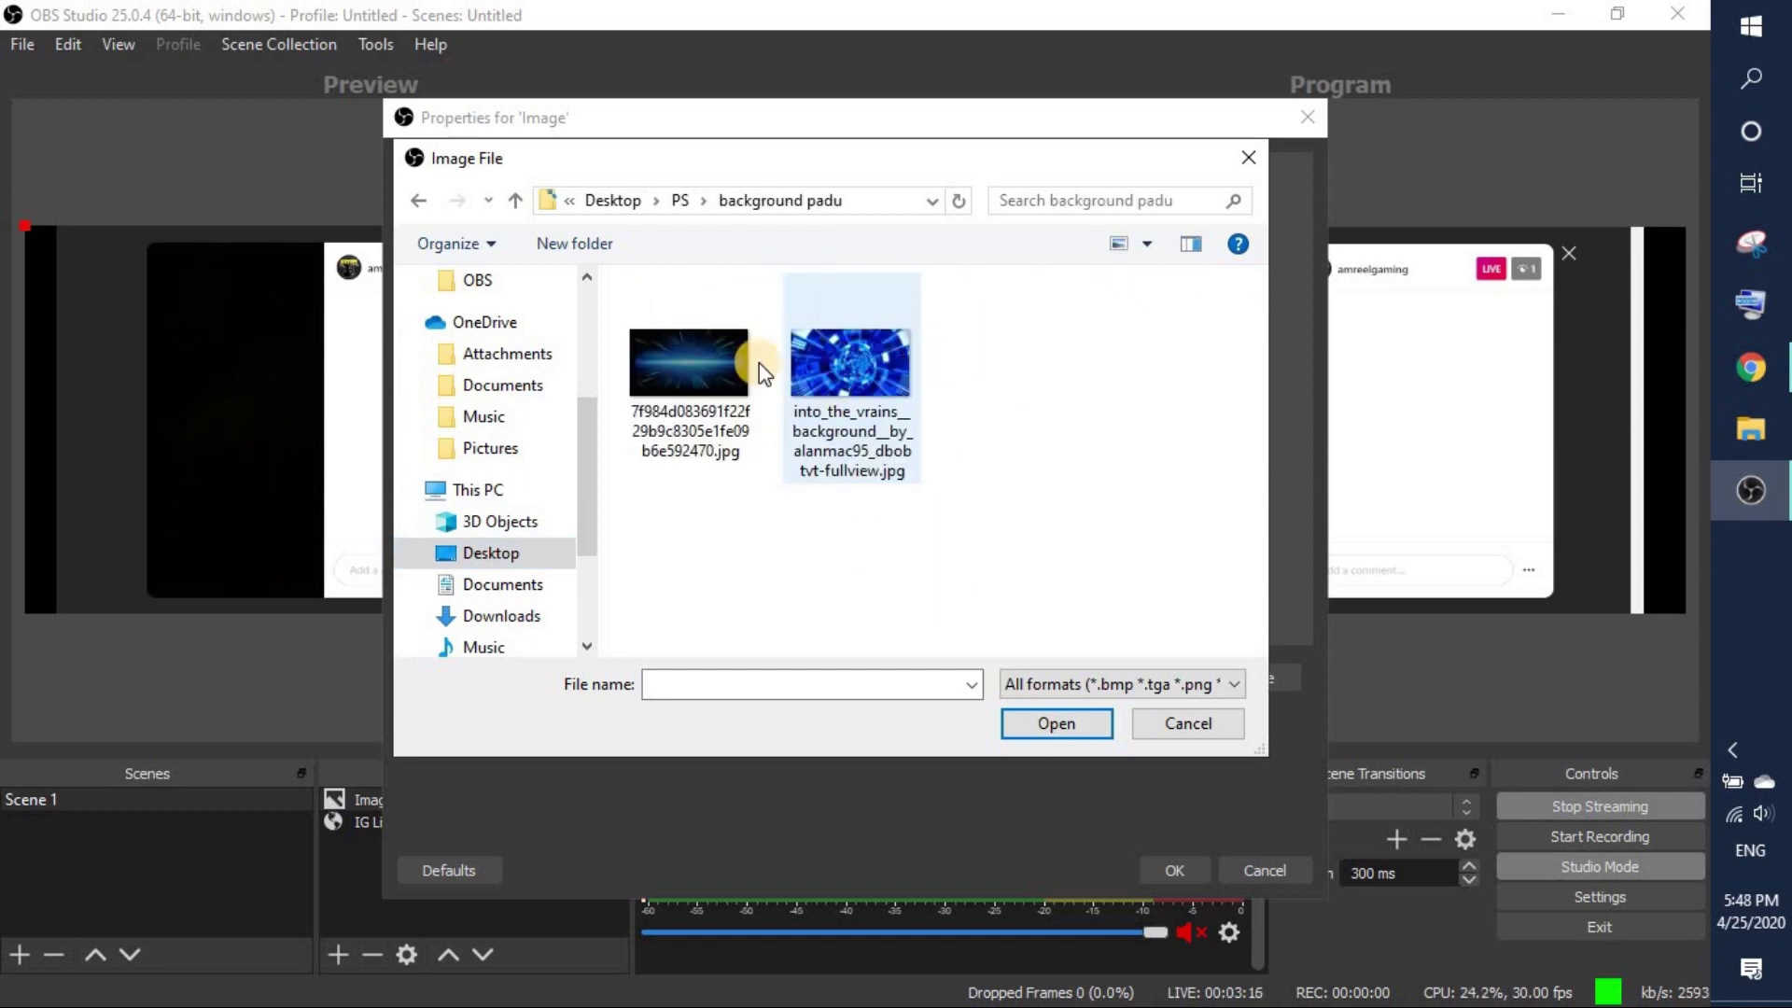
click(866, 366)
click(1054, 721)
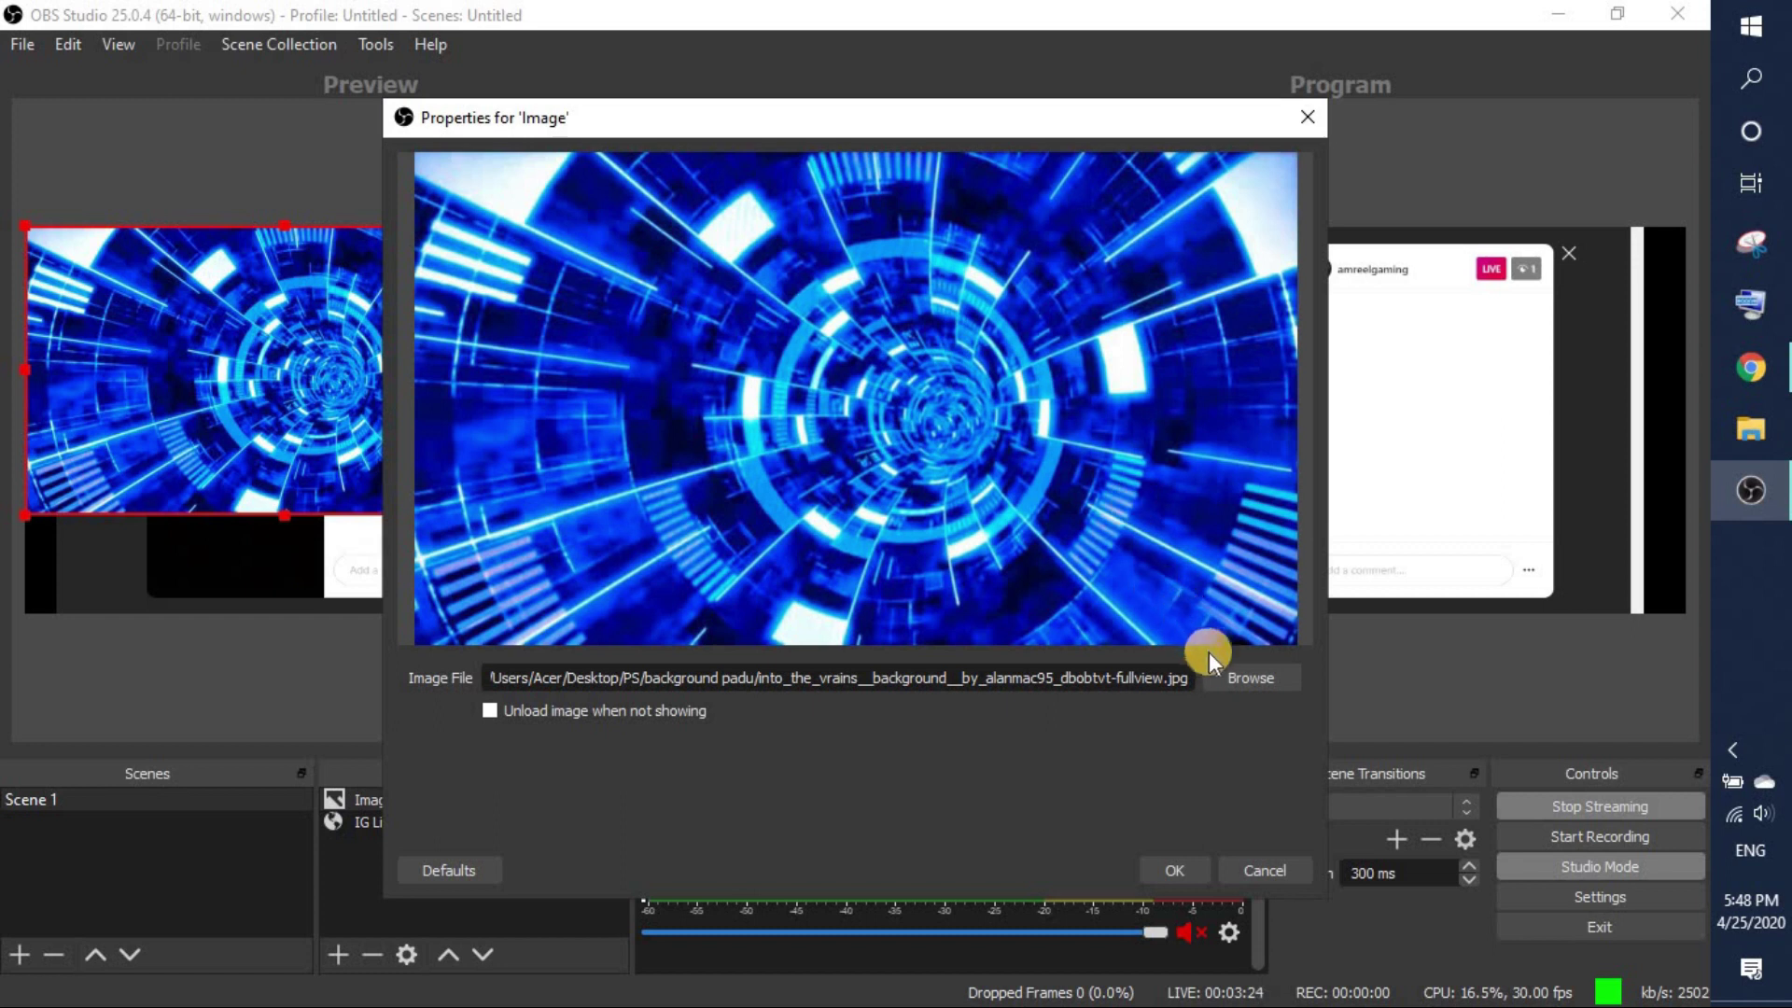
click(1184, 863)
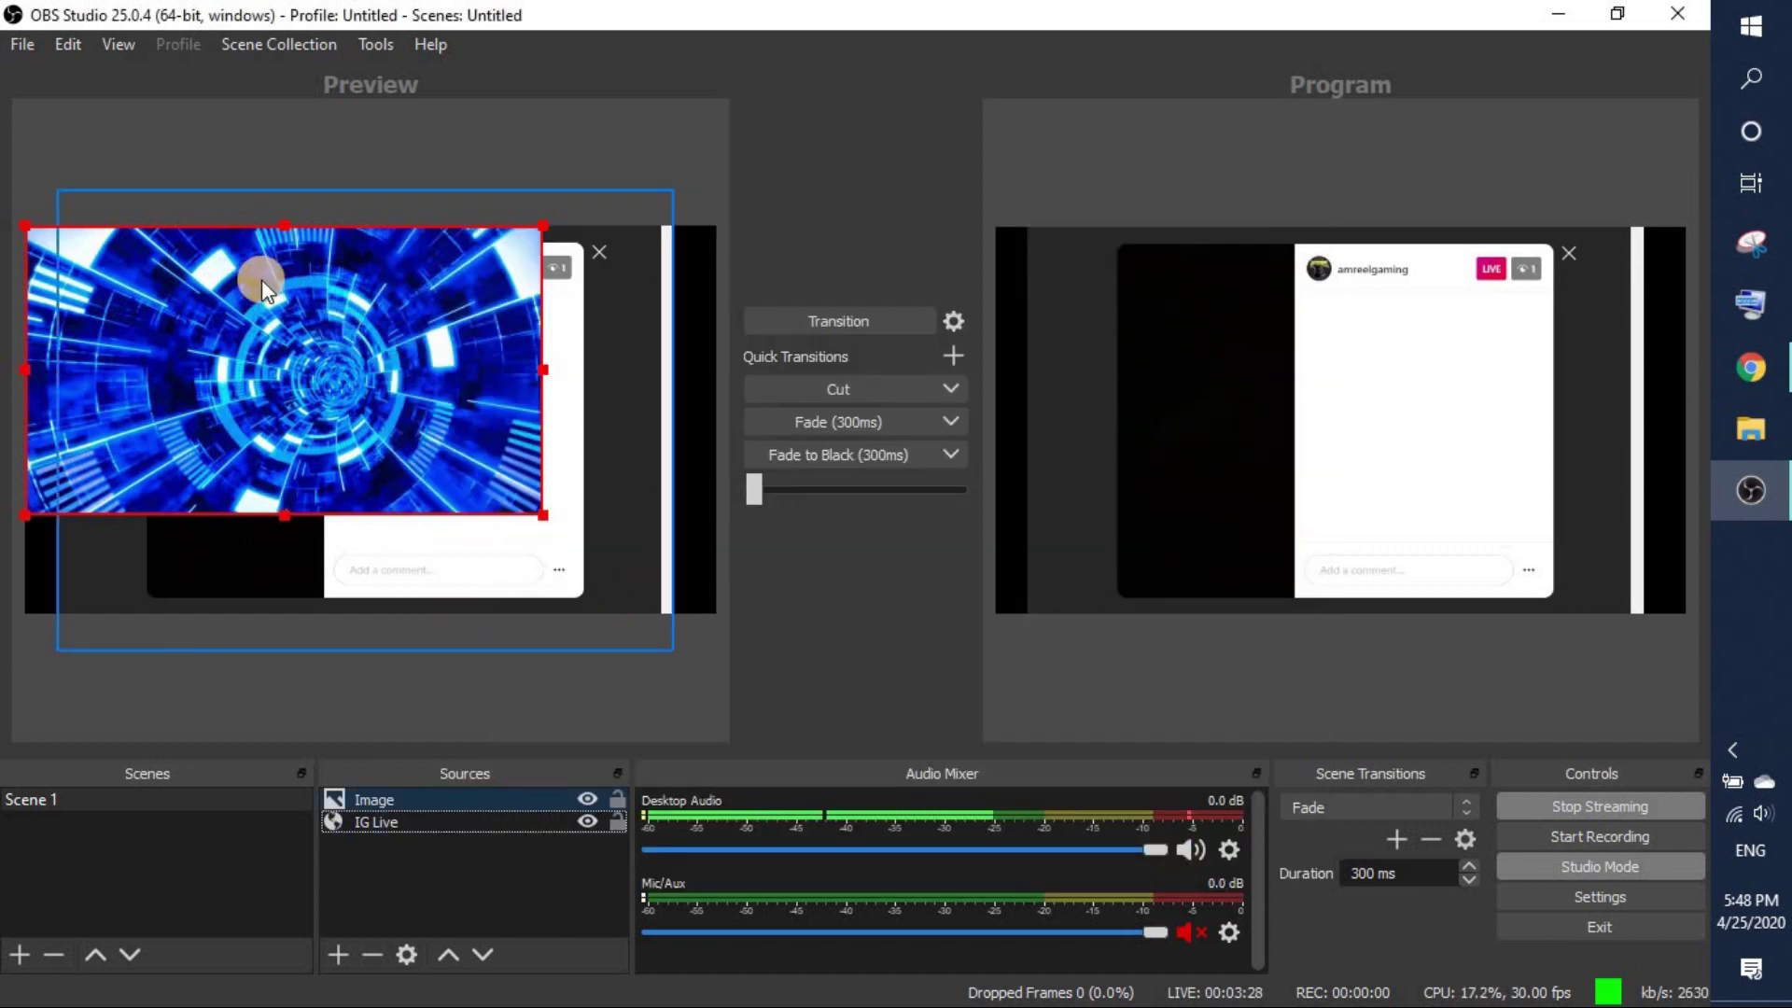
Step: Enlarge the image to cover the preview canvas and transition it to the program output
click(512, 820)
drag(515, 784, 491, 791)
click(493, 820)
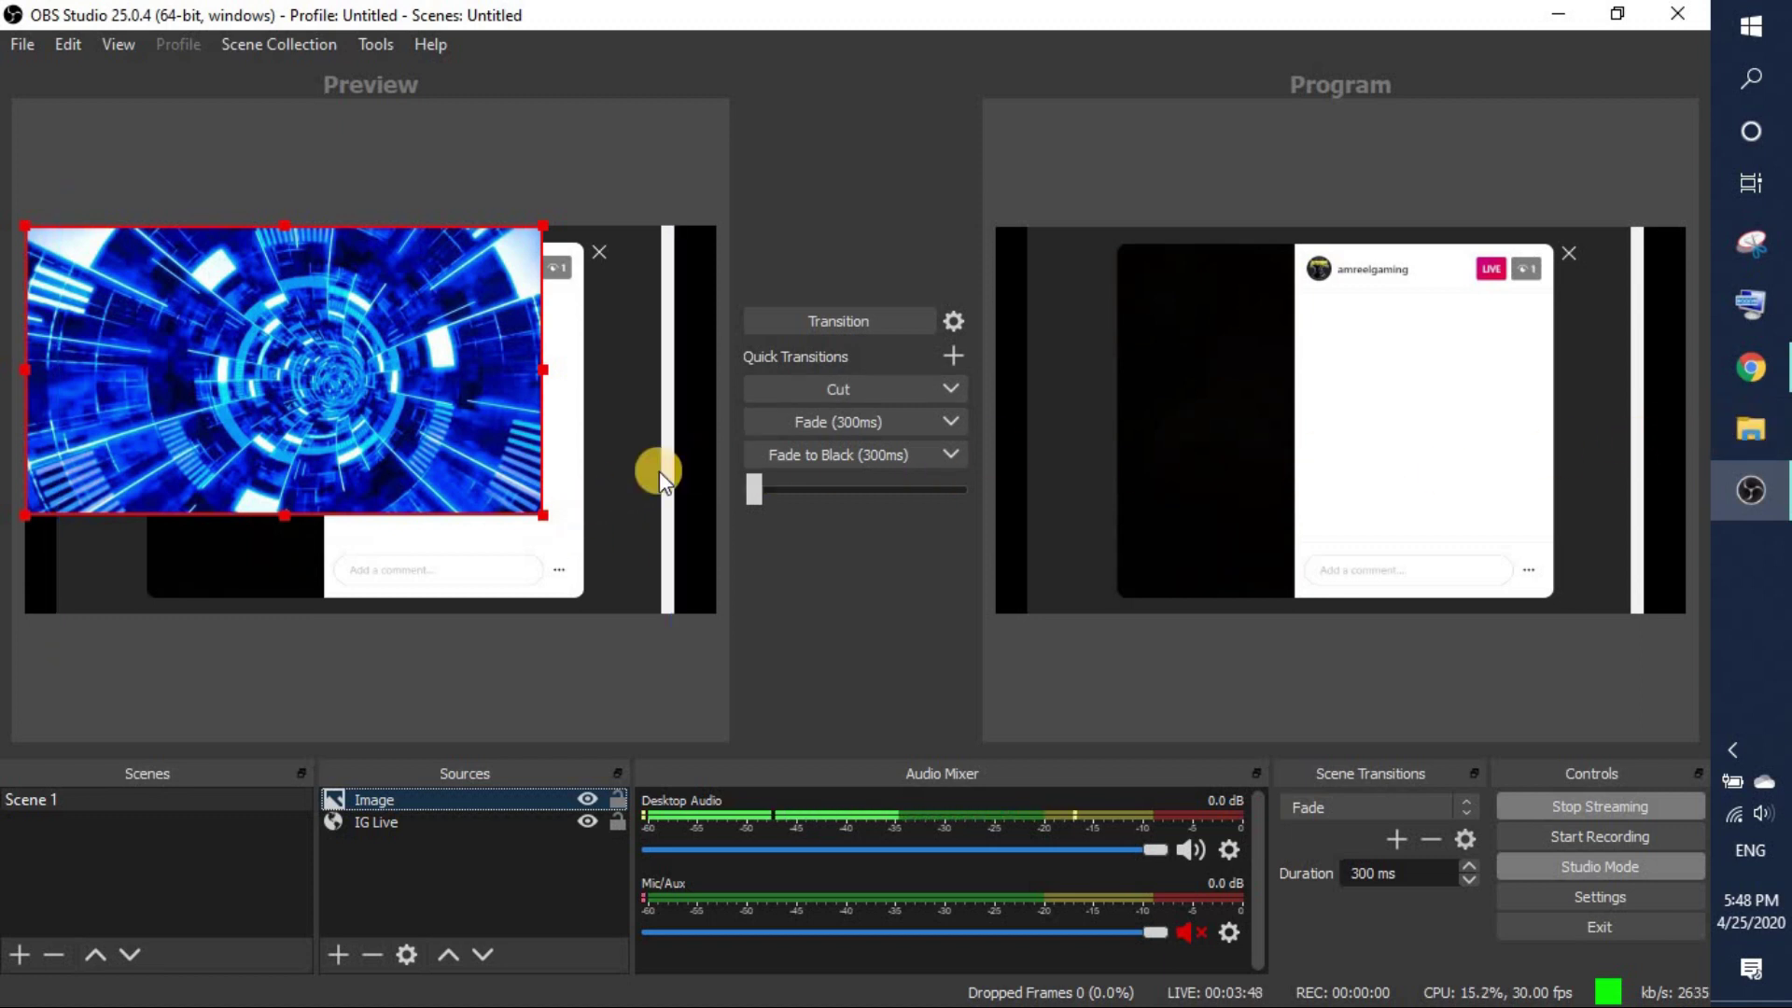
drag(544, 516, 717, 595)
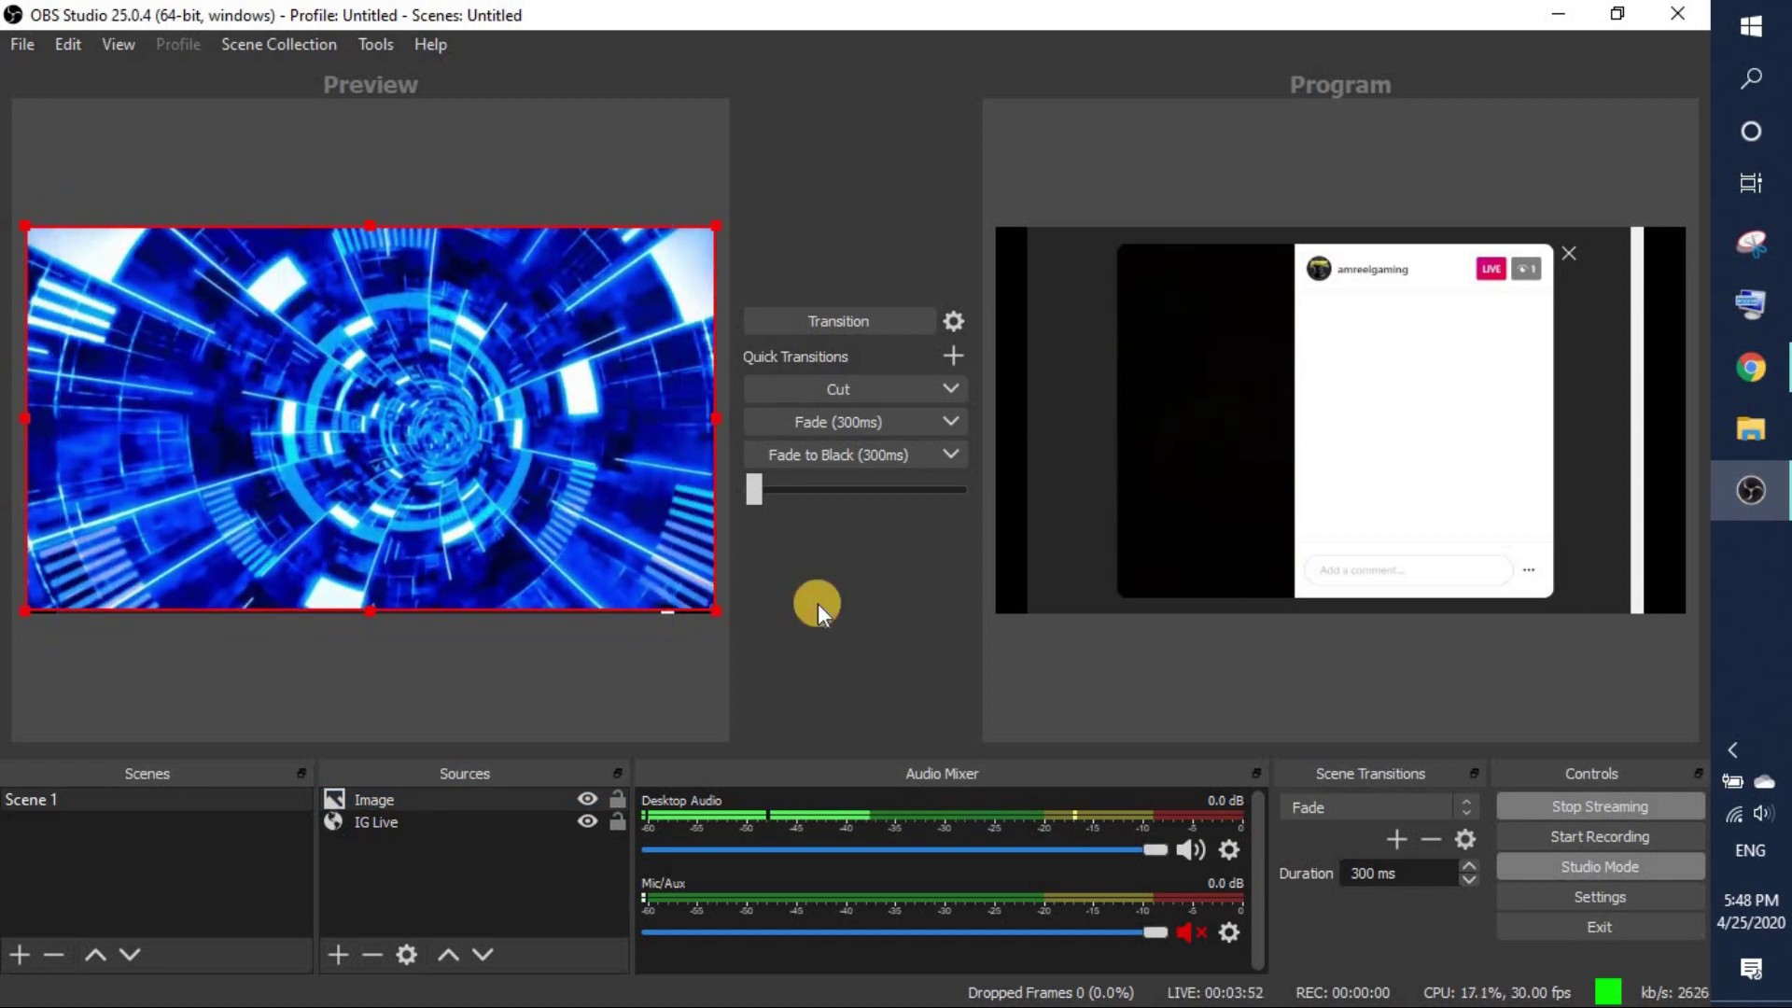
click(656, 642)
click(691, 664)
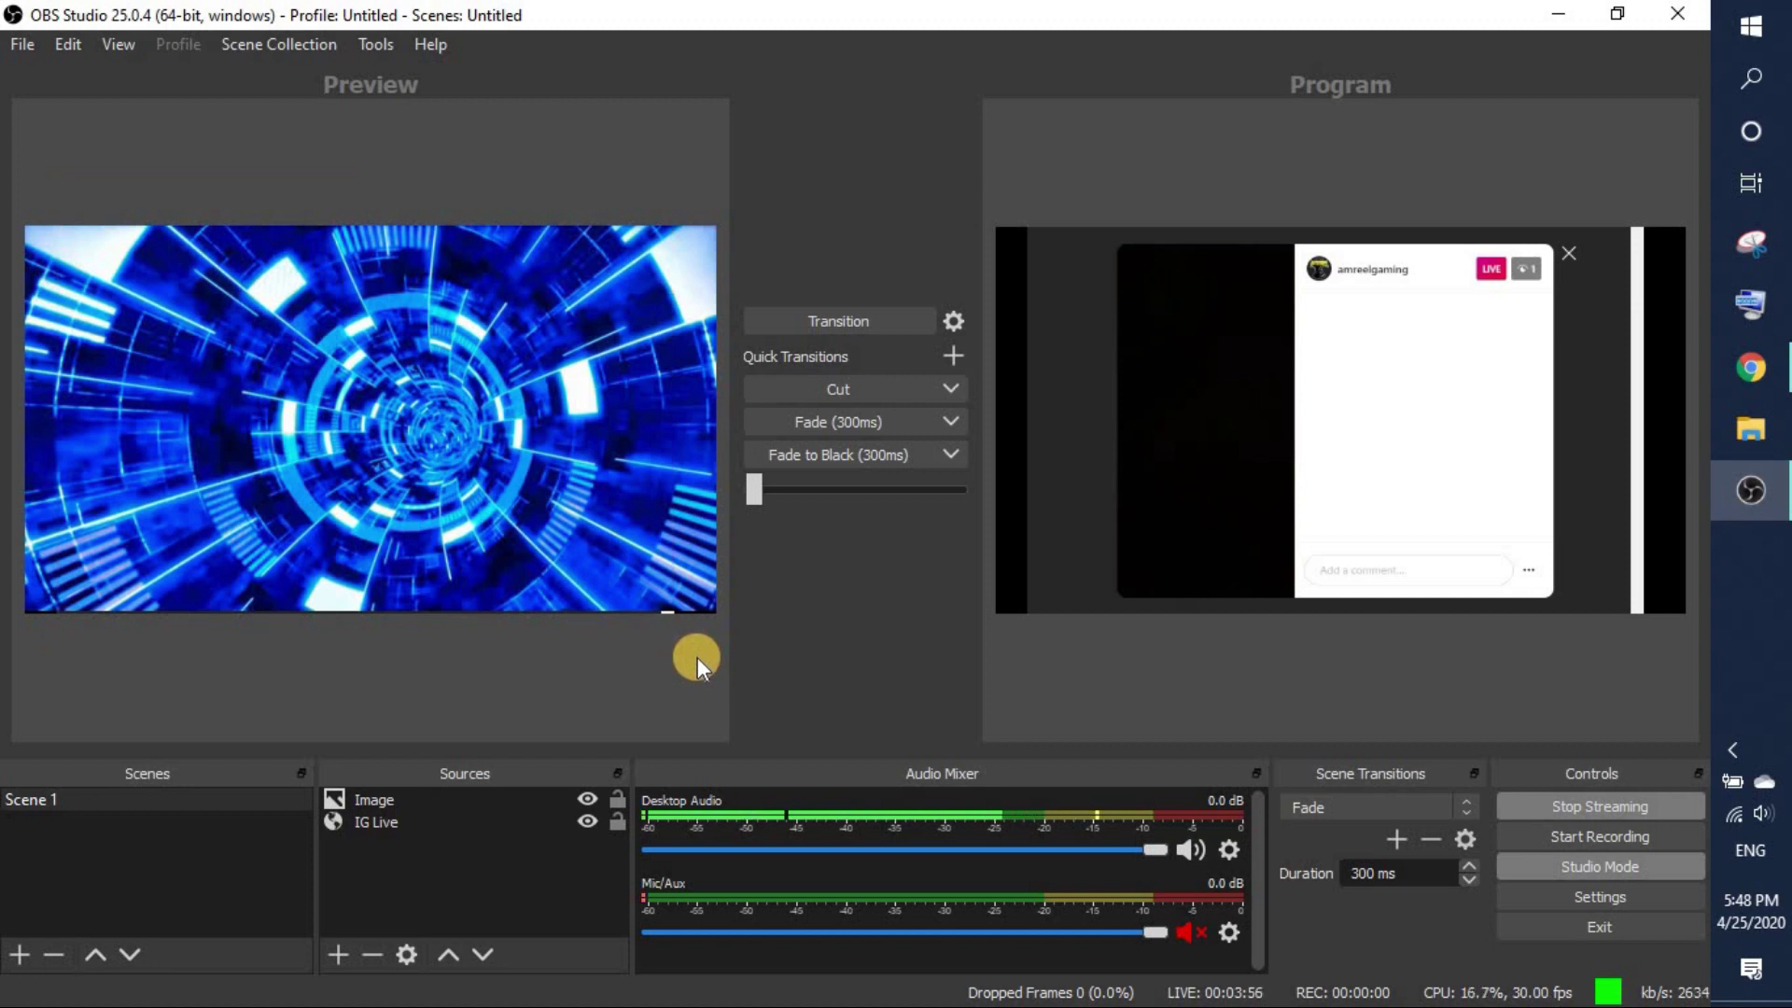
drag(769, 493, 1101, 506)
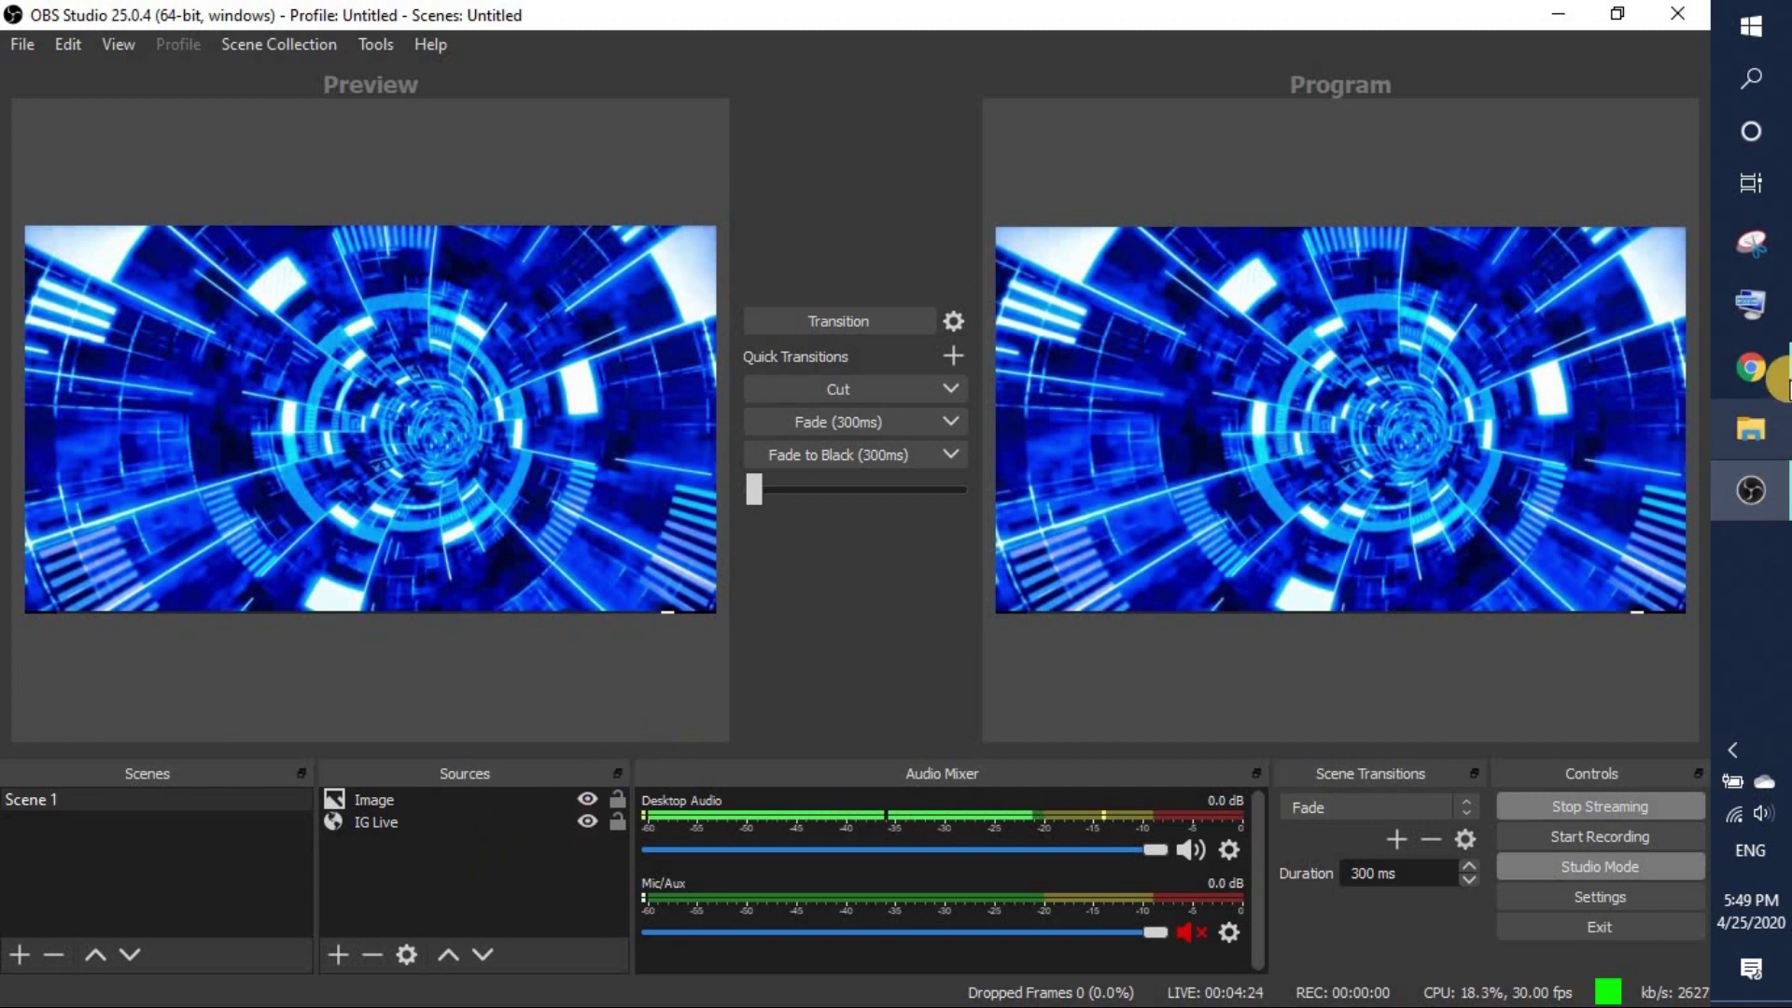
Step: Switch to Chrome and check the image in Creator Studio's live video preview
click(1768, 373)
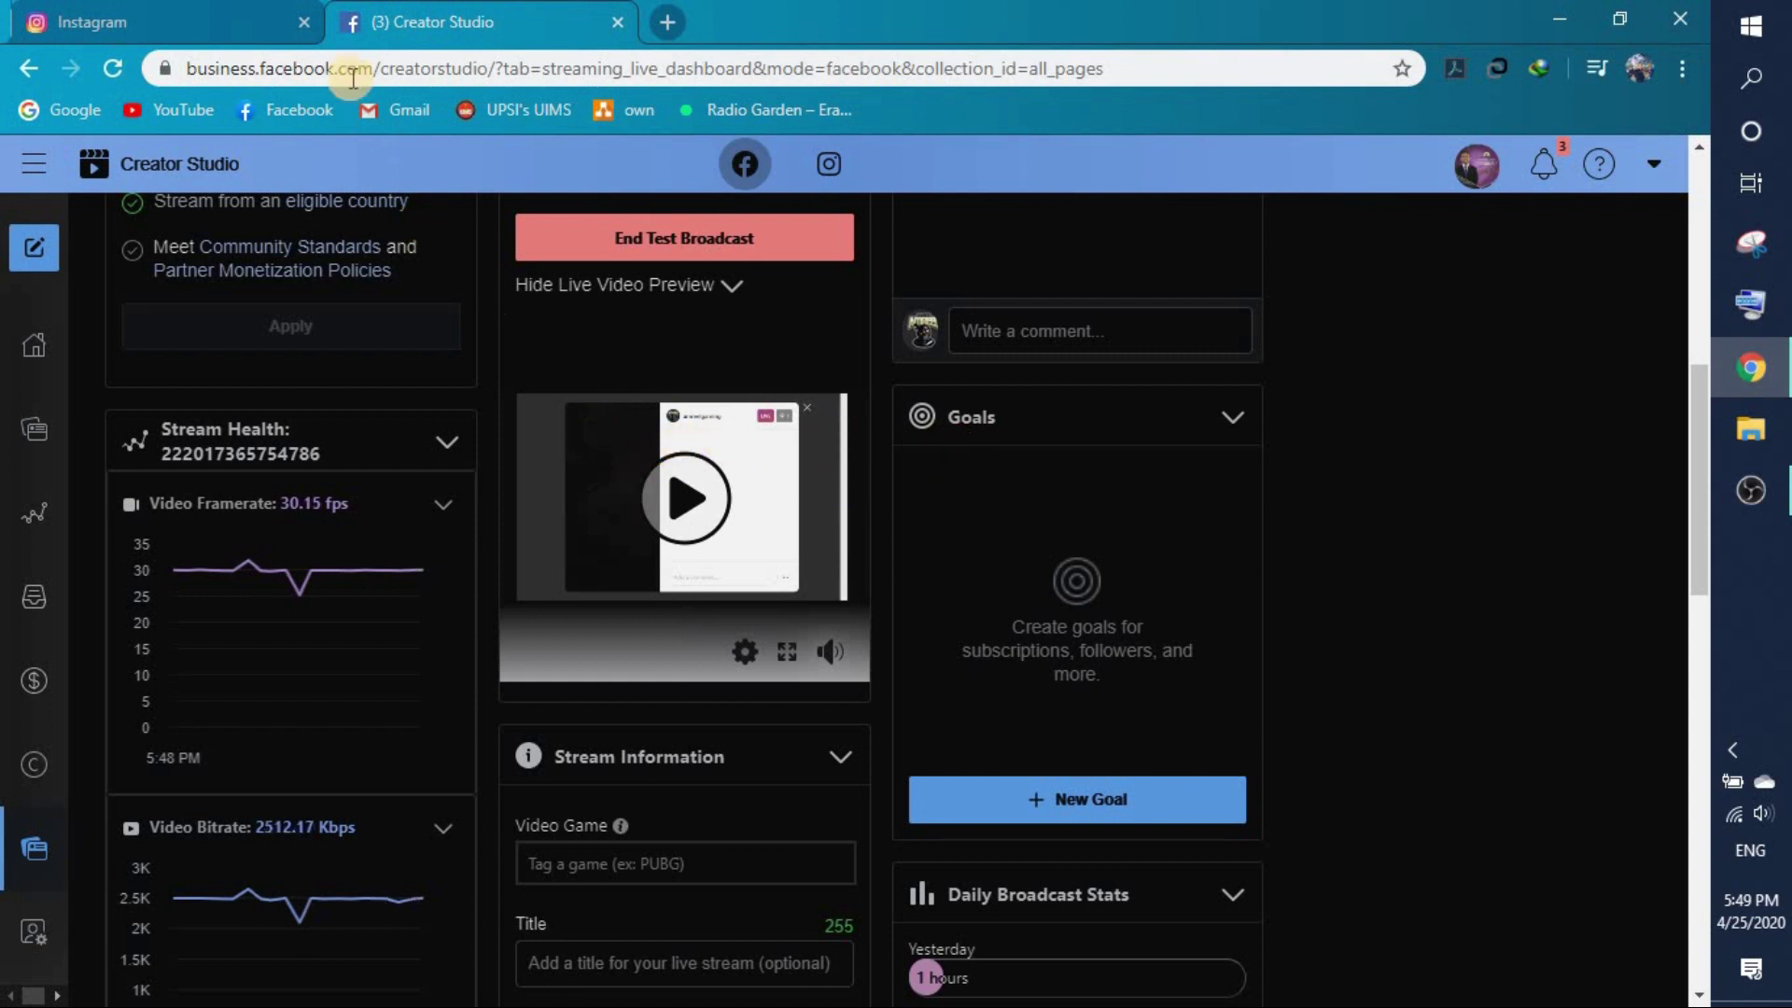
click(234, 20)
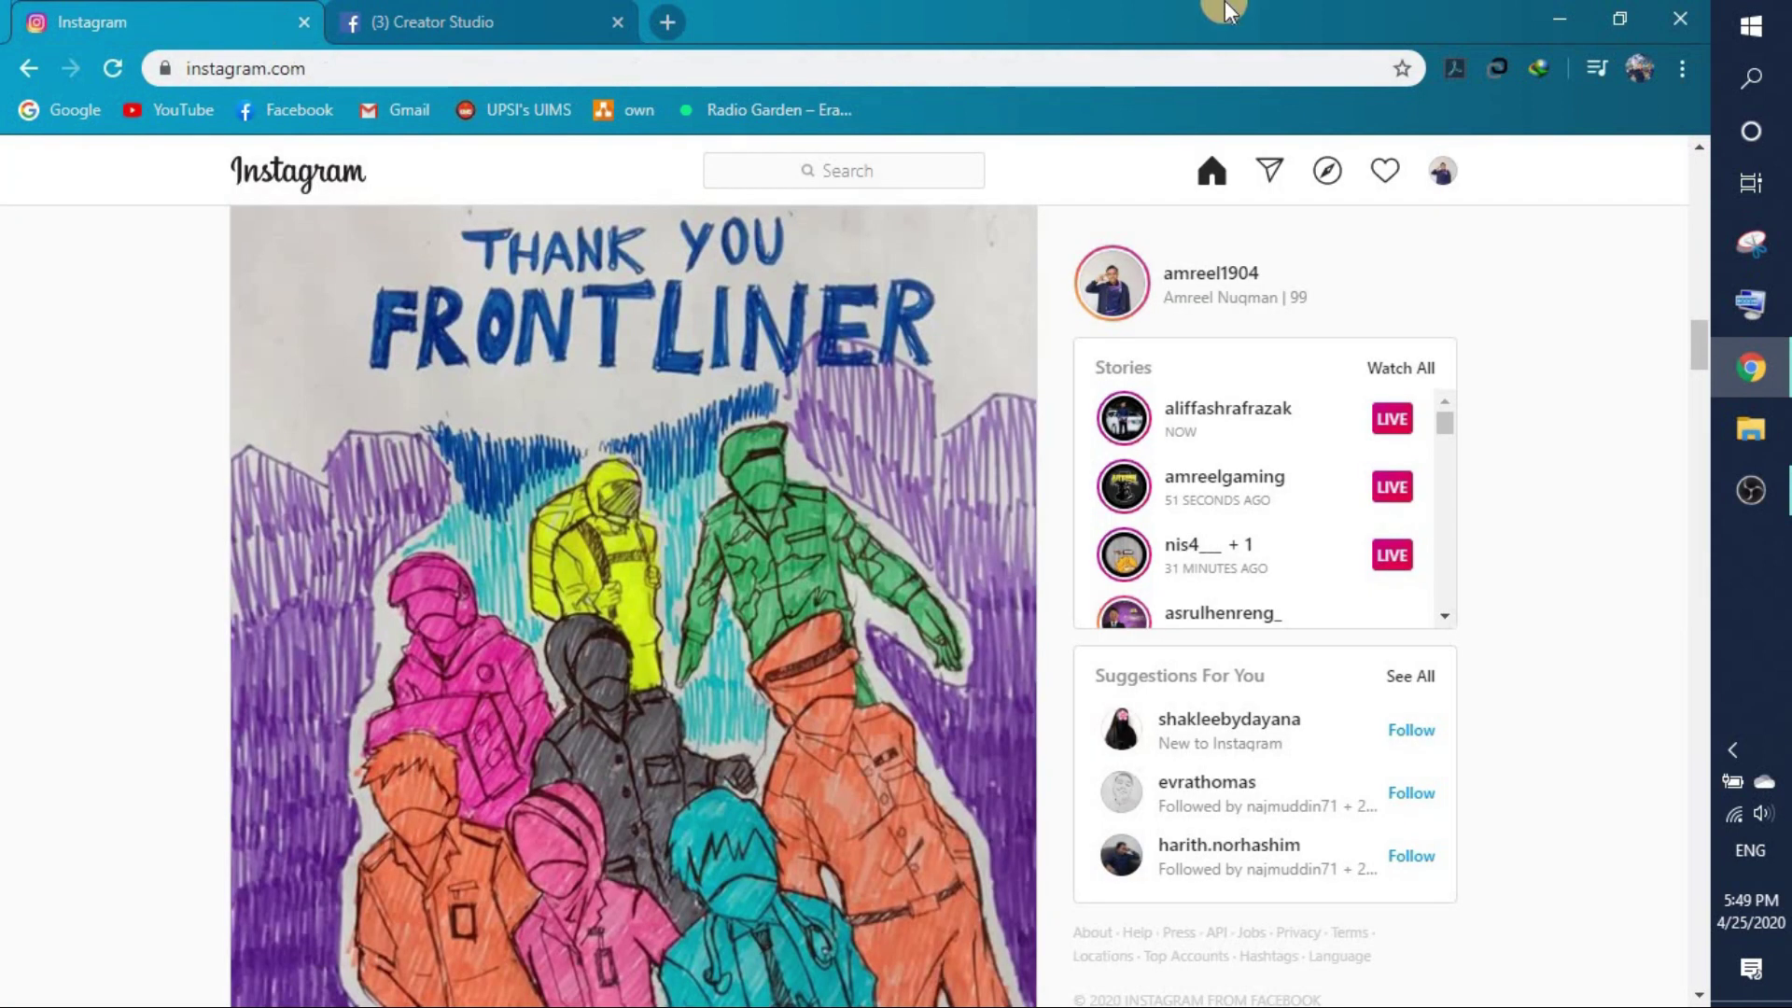
click(516, 11)
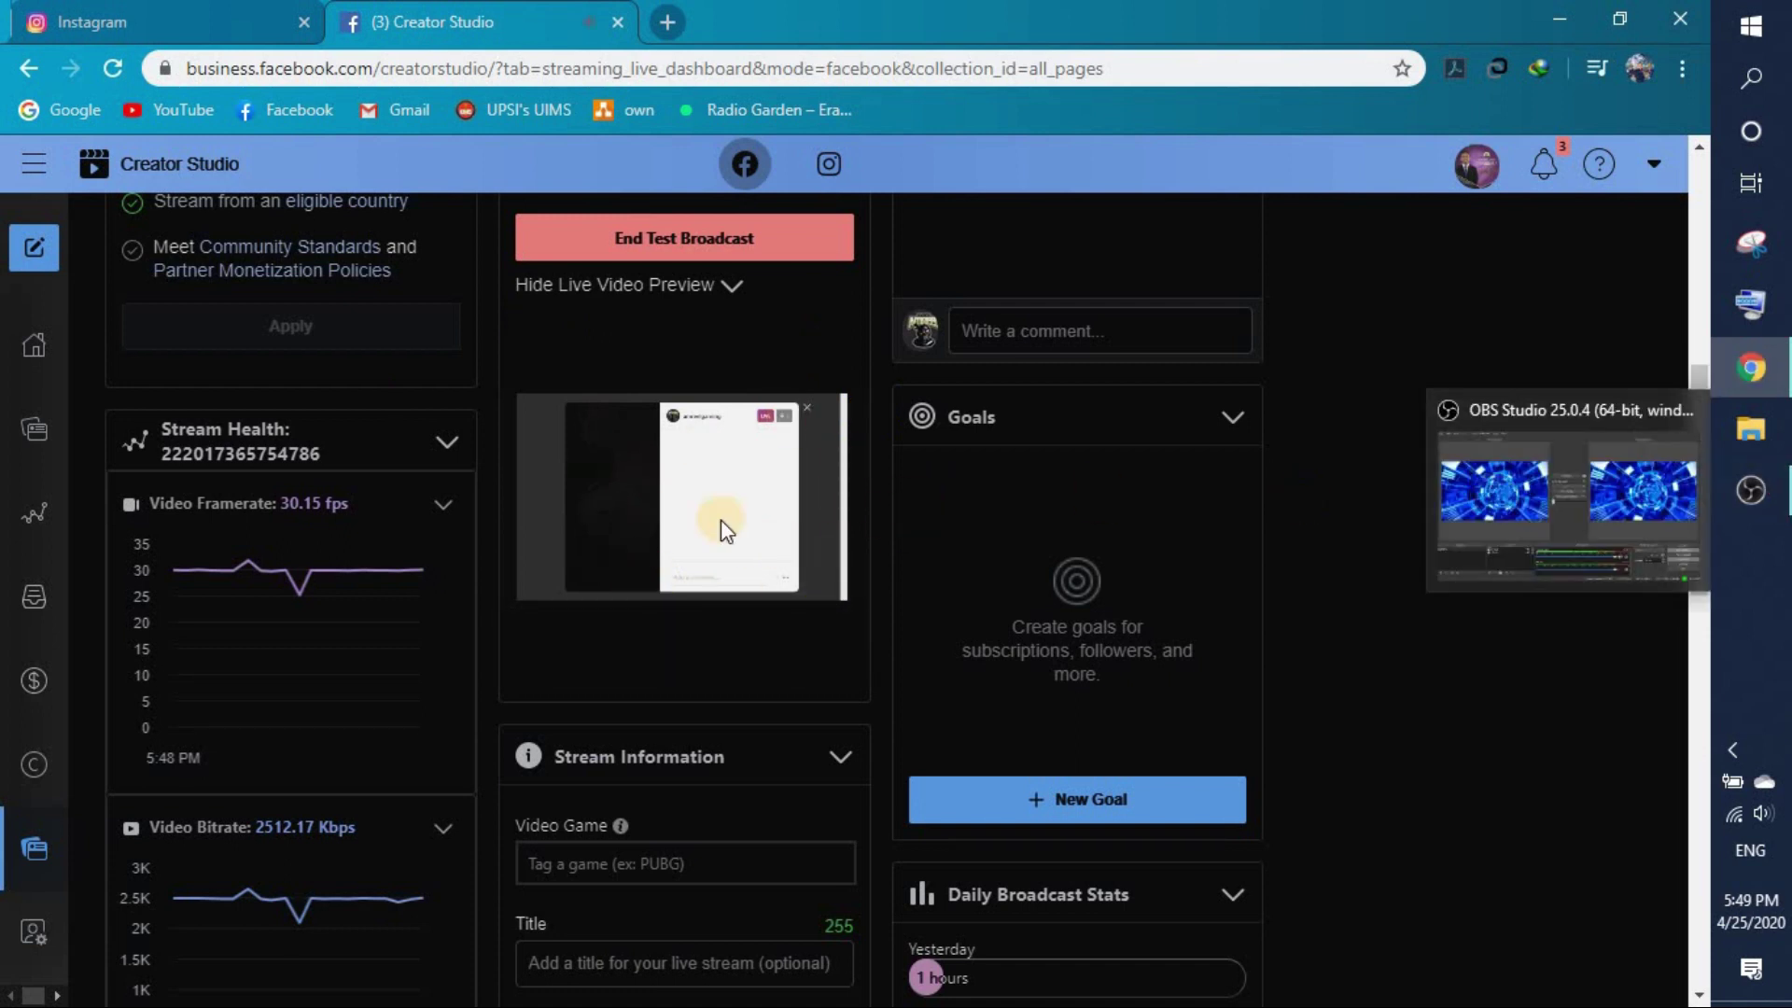
mouse_move(827, 511)
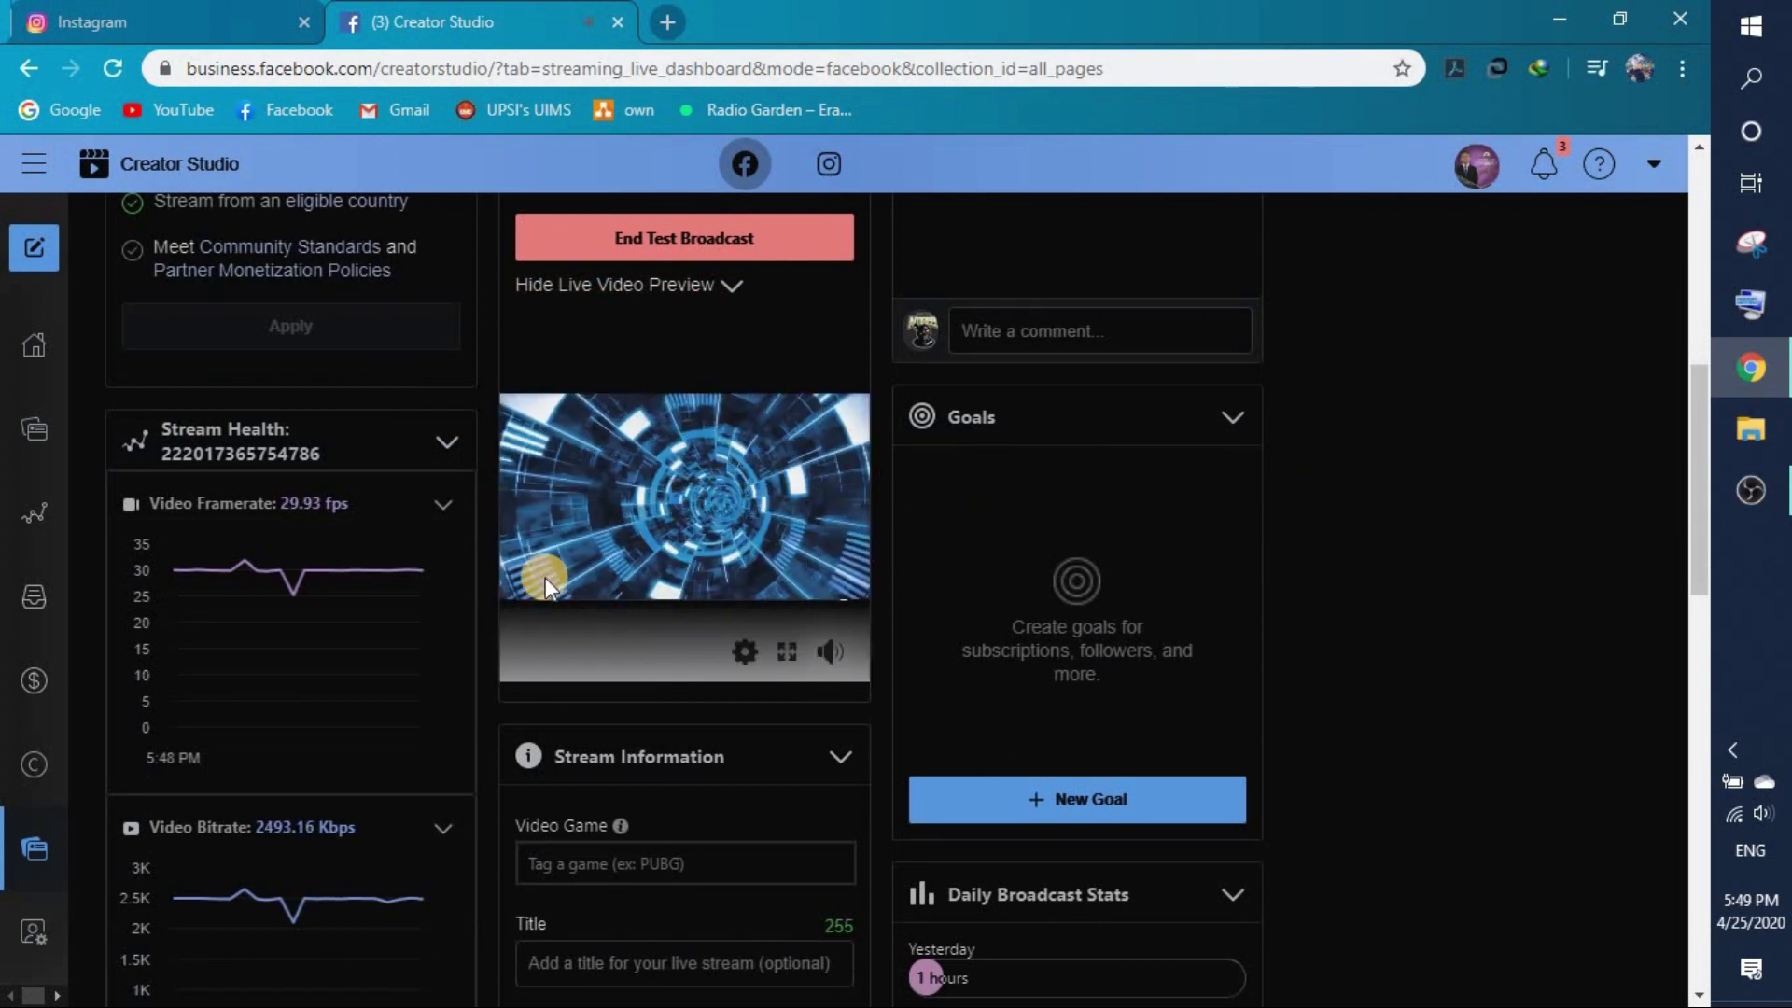
Step: Switch back to OBS Studio and move the IG Live source above the Image source
key(alt+Tab)
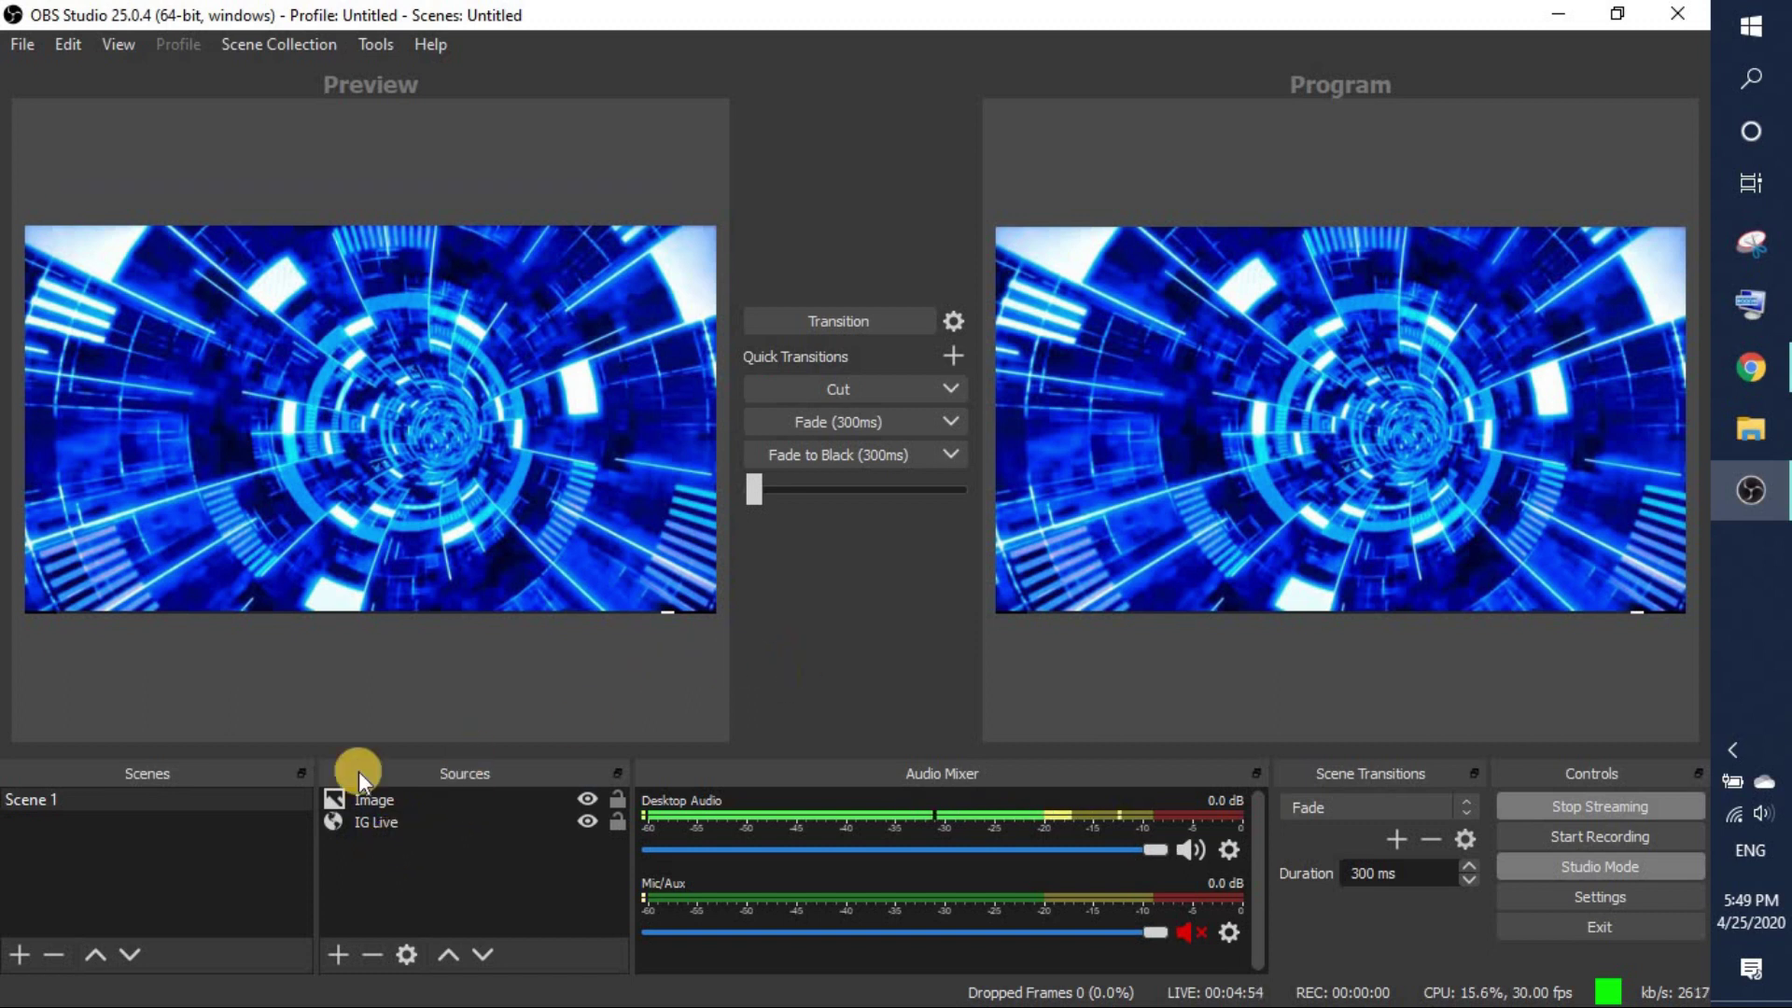
click(395, 821)
drag(444, 820, 457, 790)
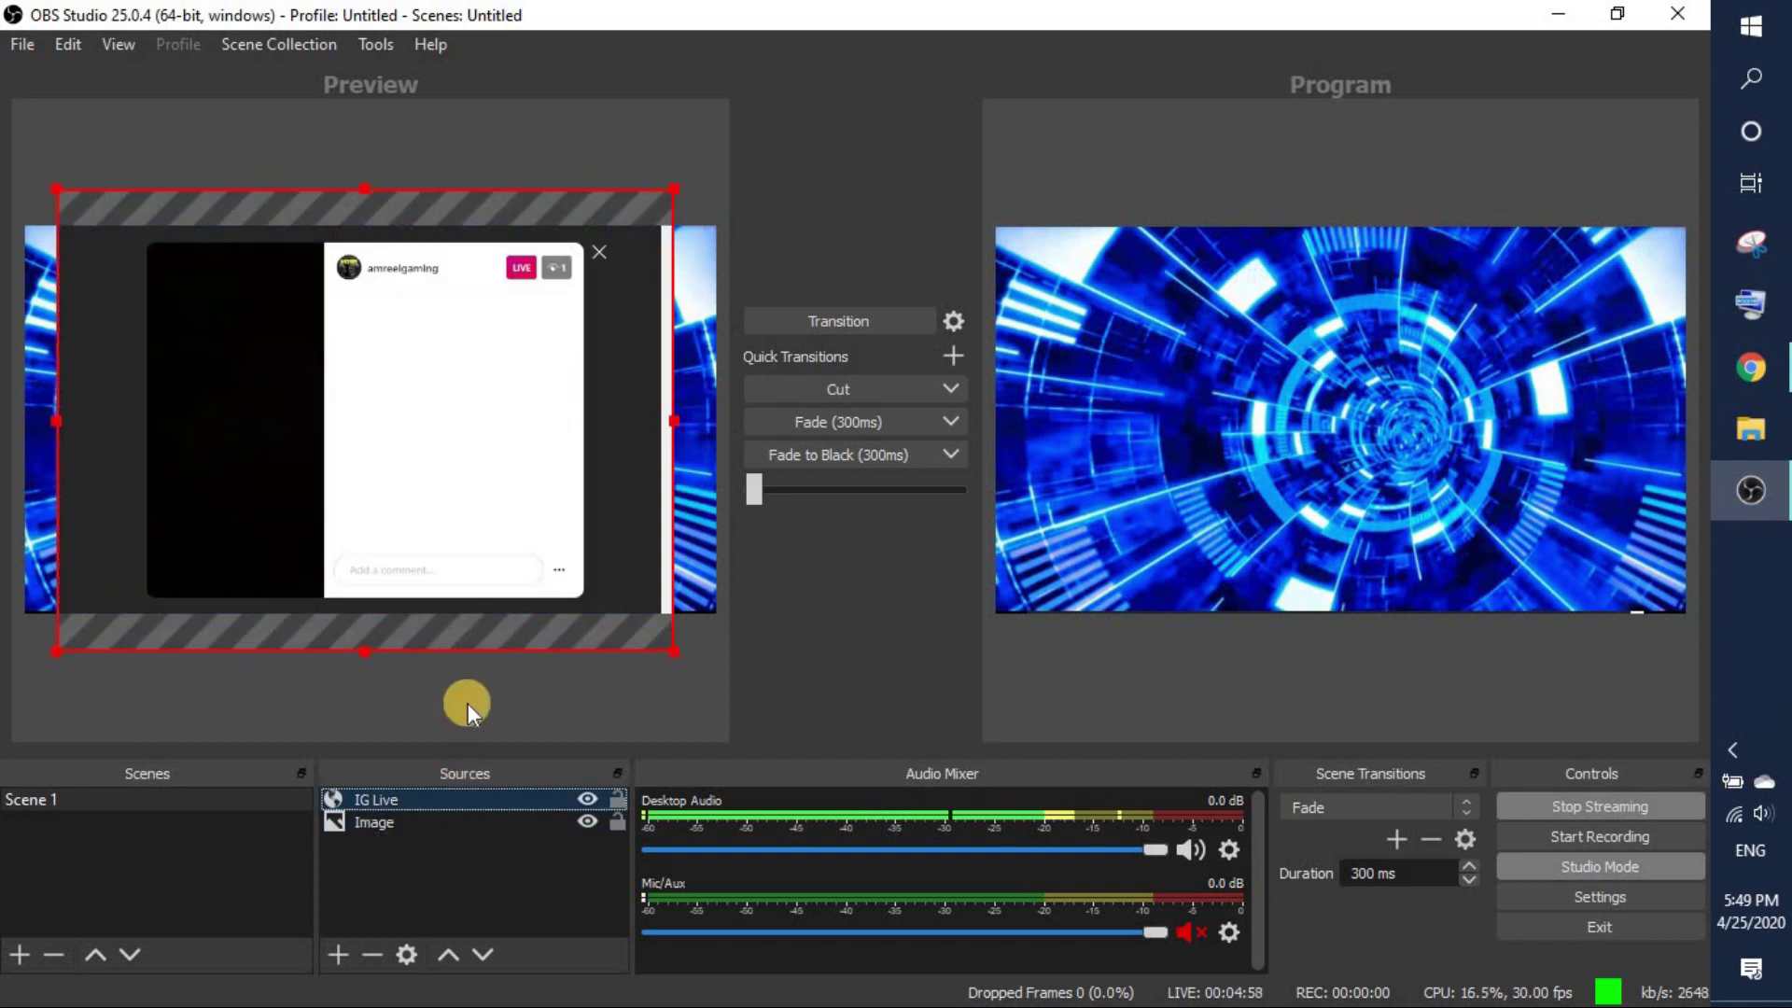
Step: Remove the Image source and transition the scene with only IG Live to the program output
click(429, 821)
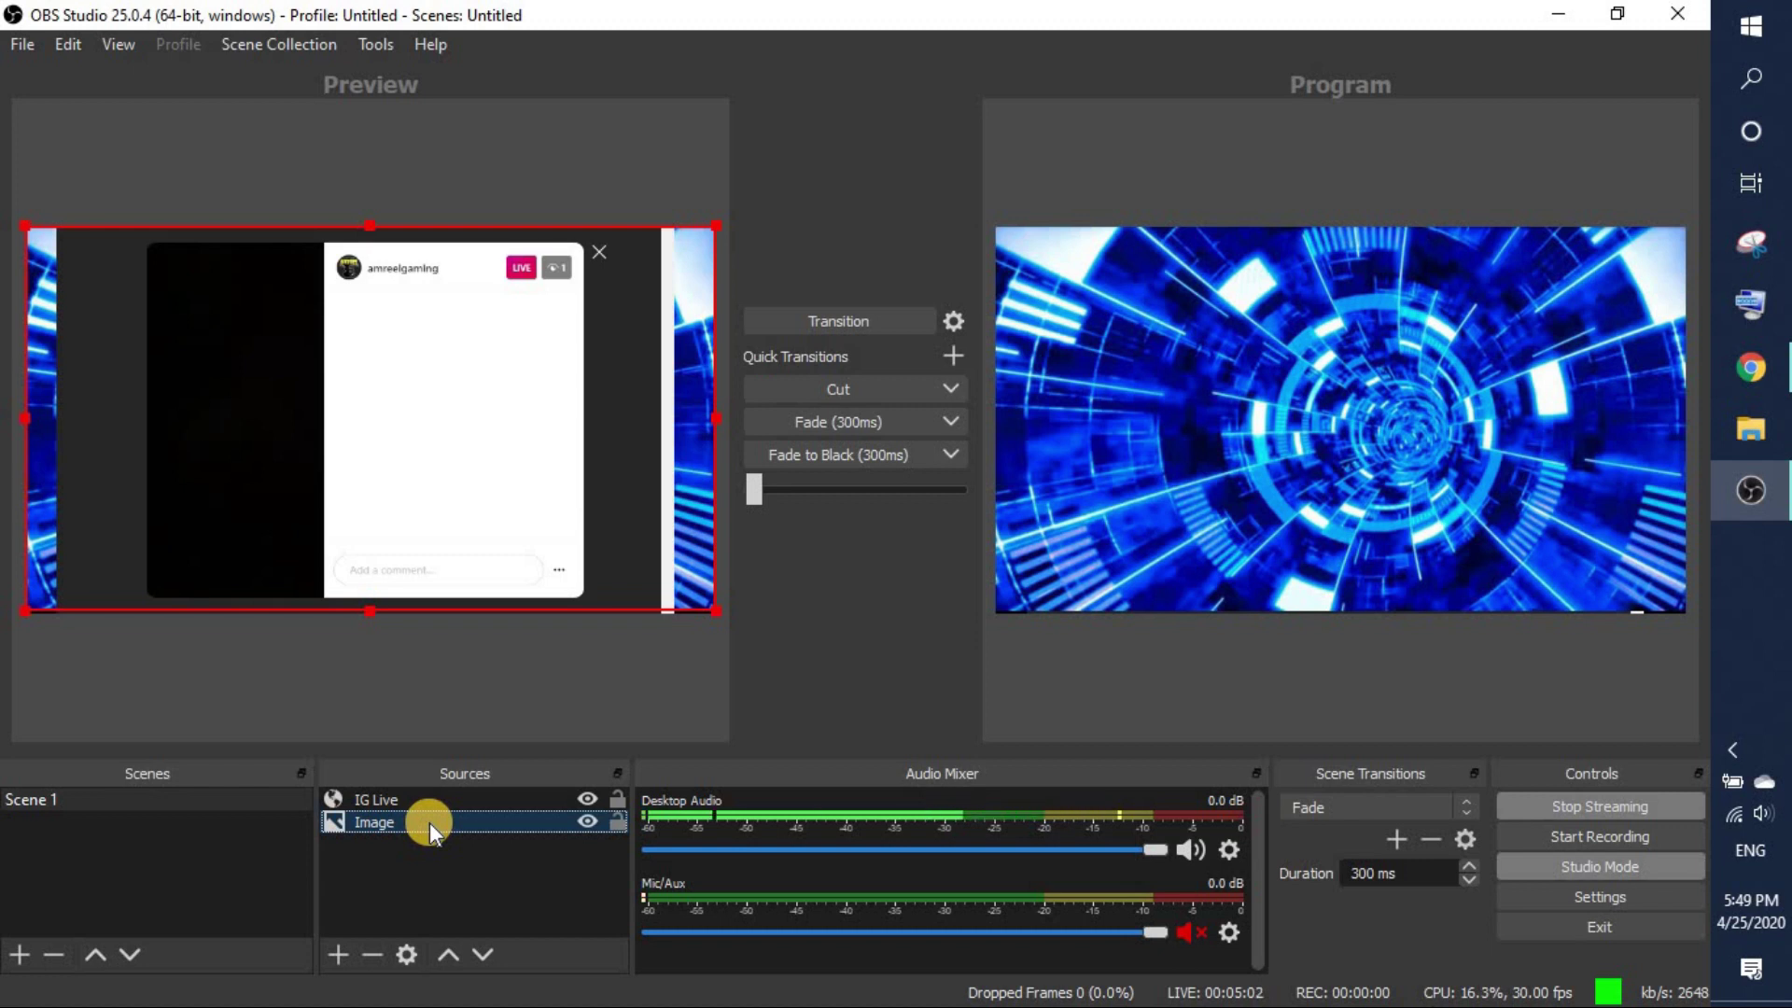
key(Delete)
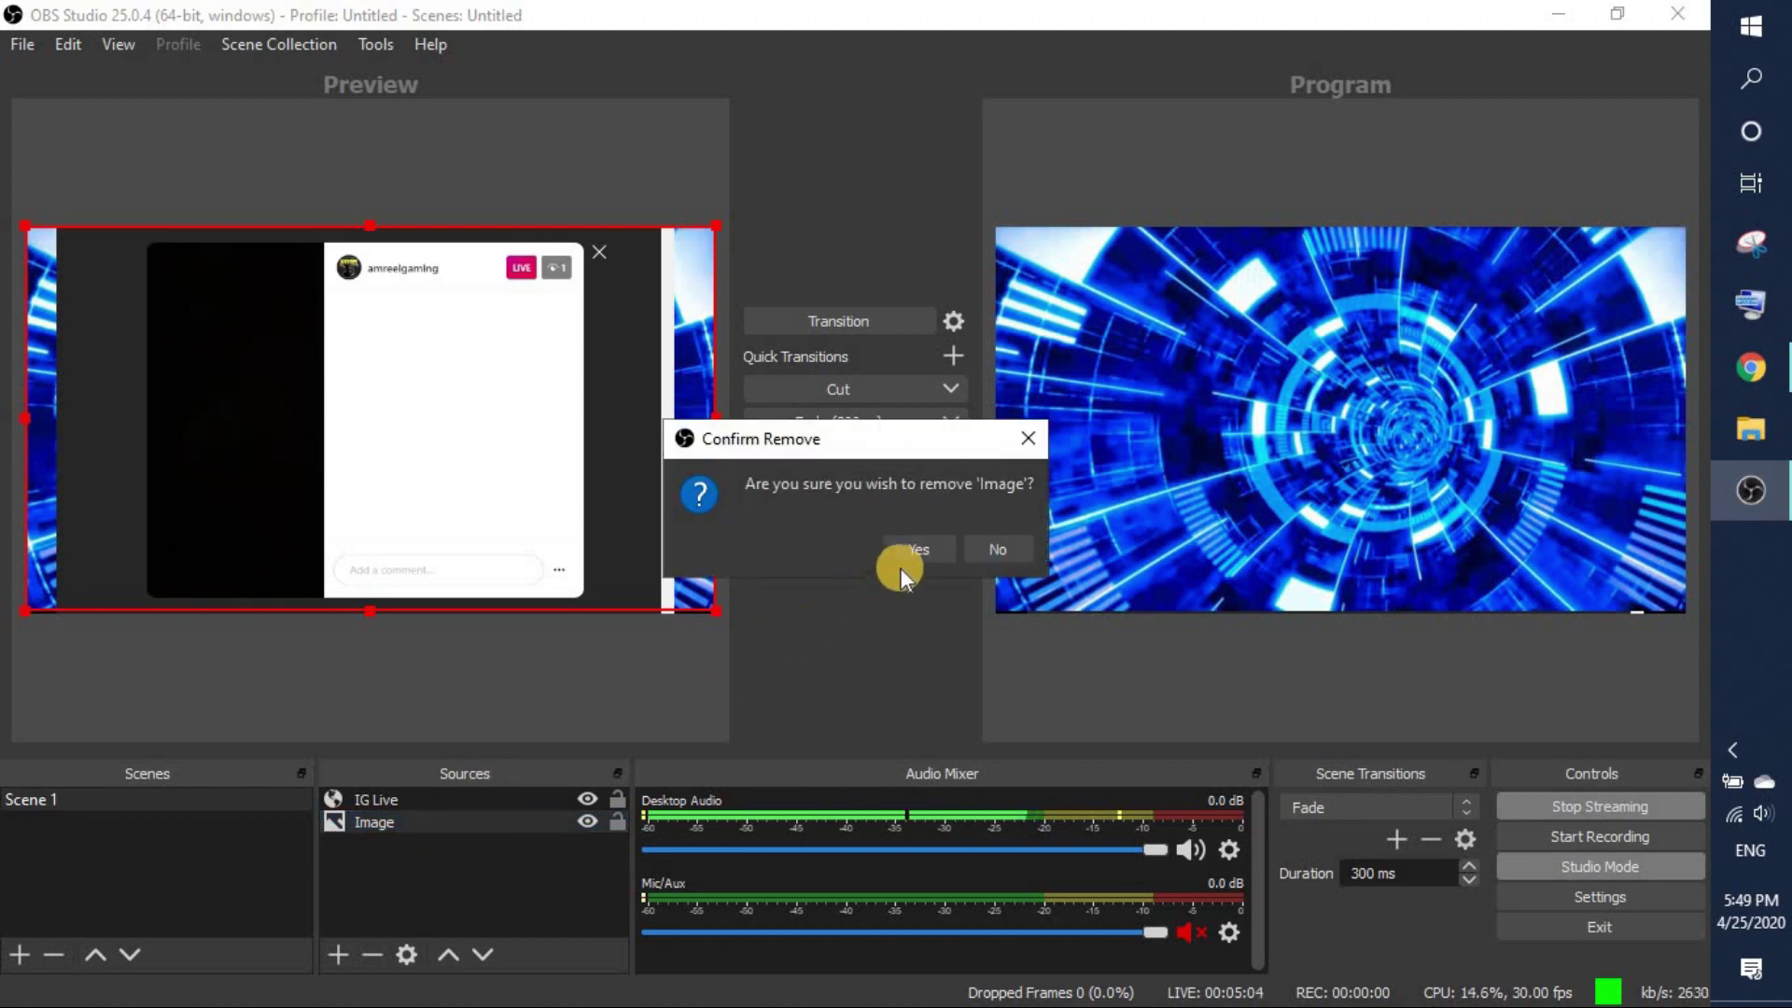
click(916, 549)
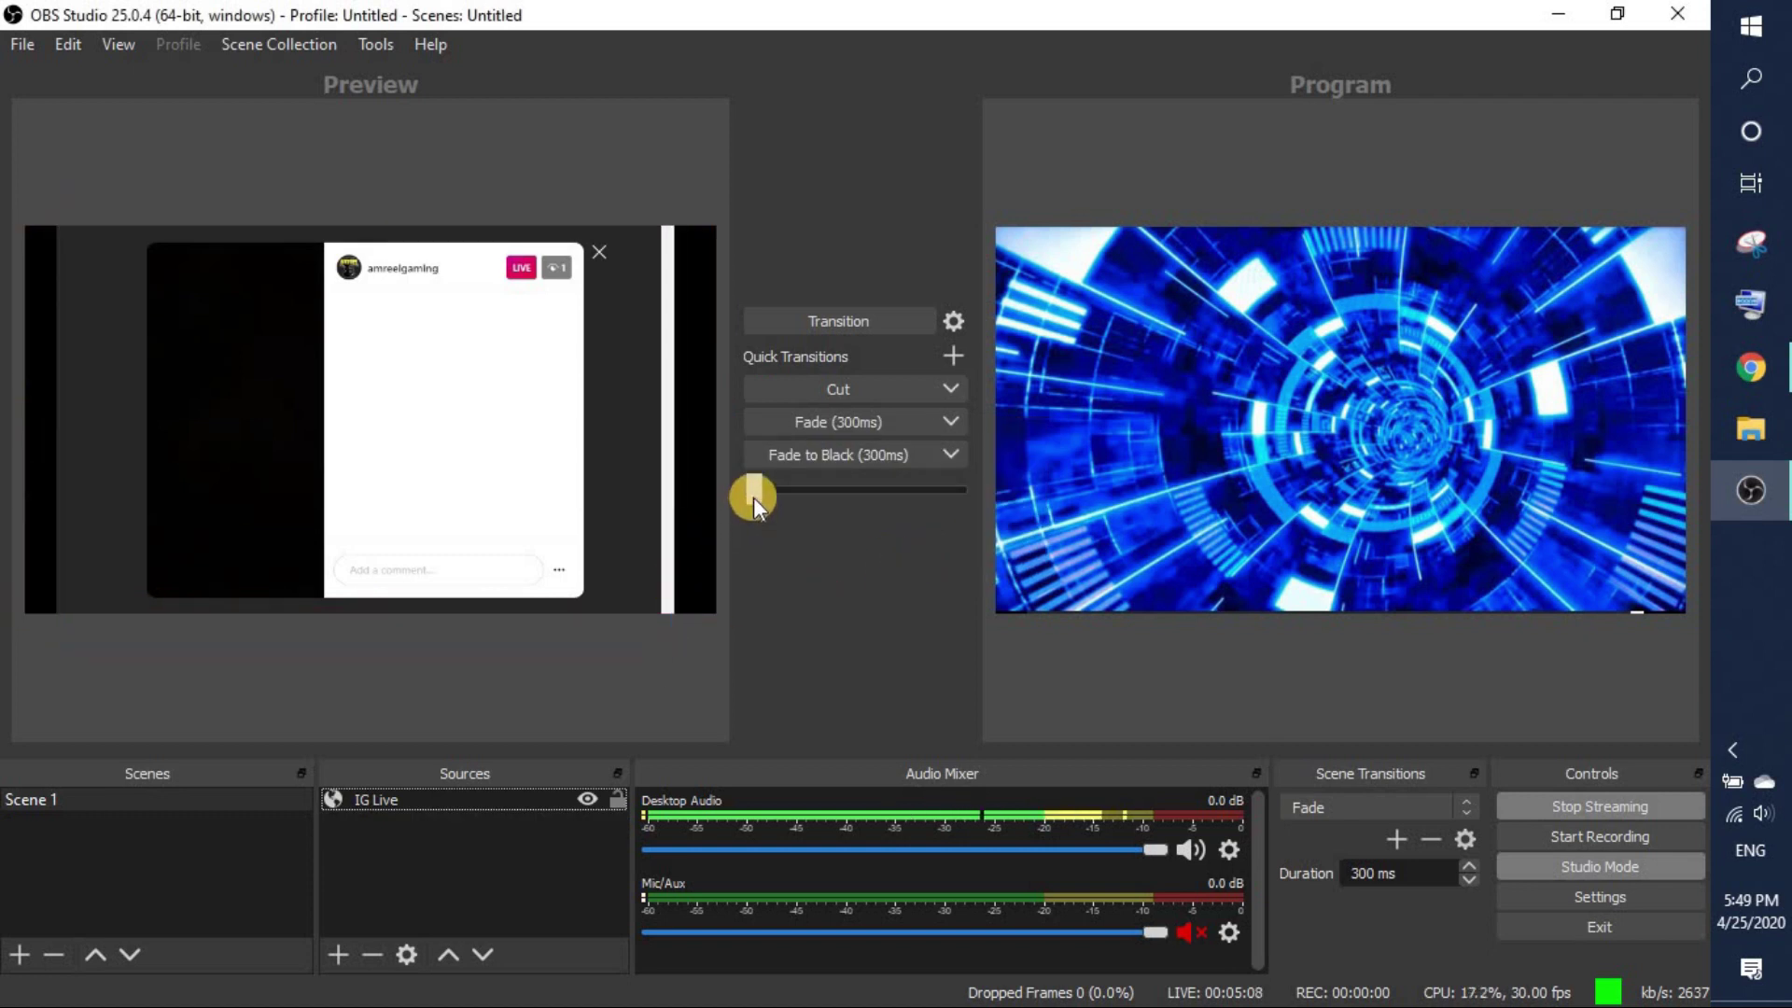
drag(753, 496, 1022, 491)
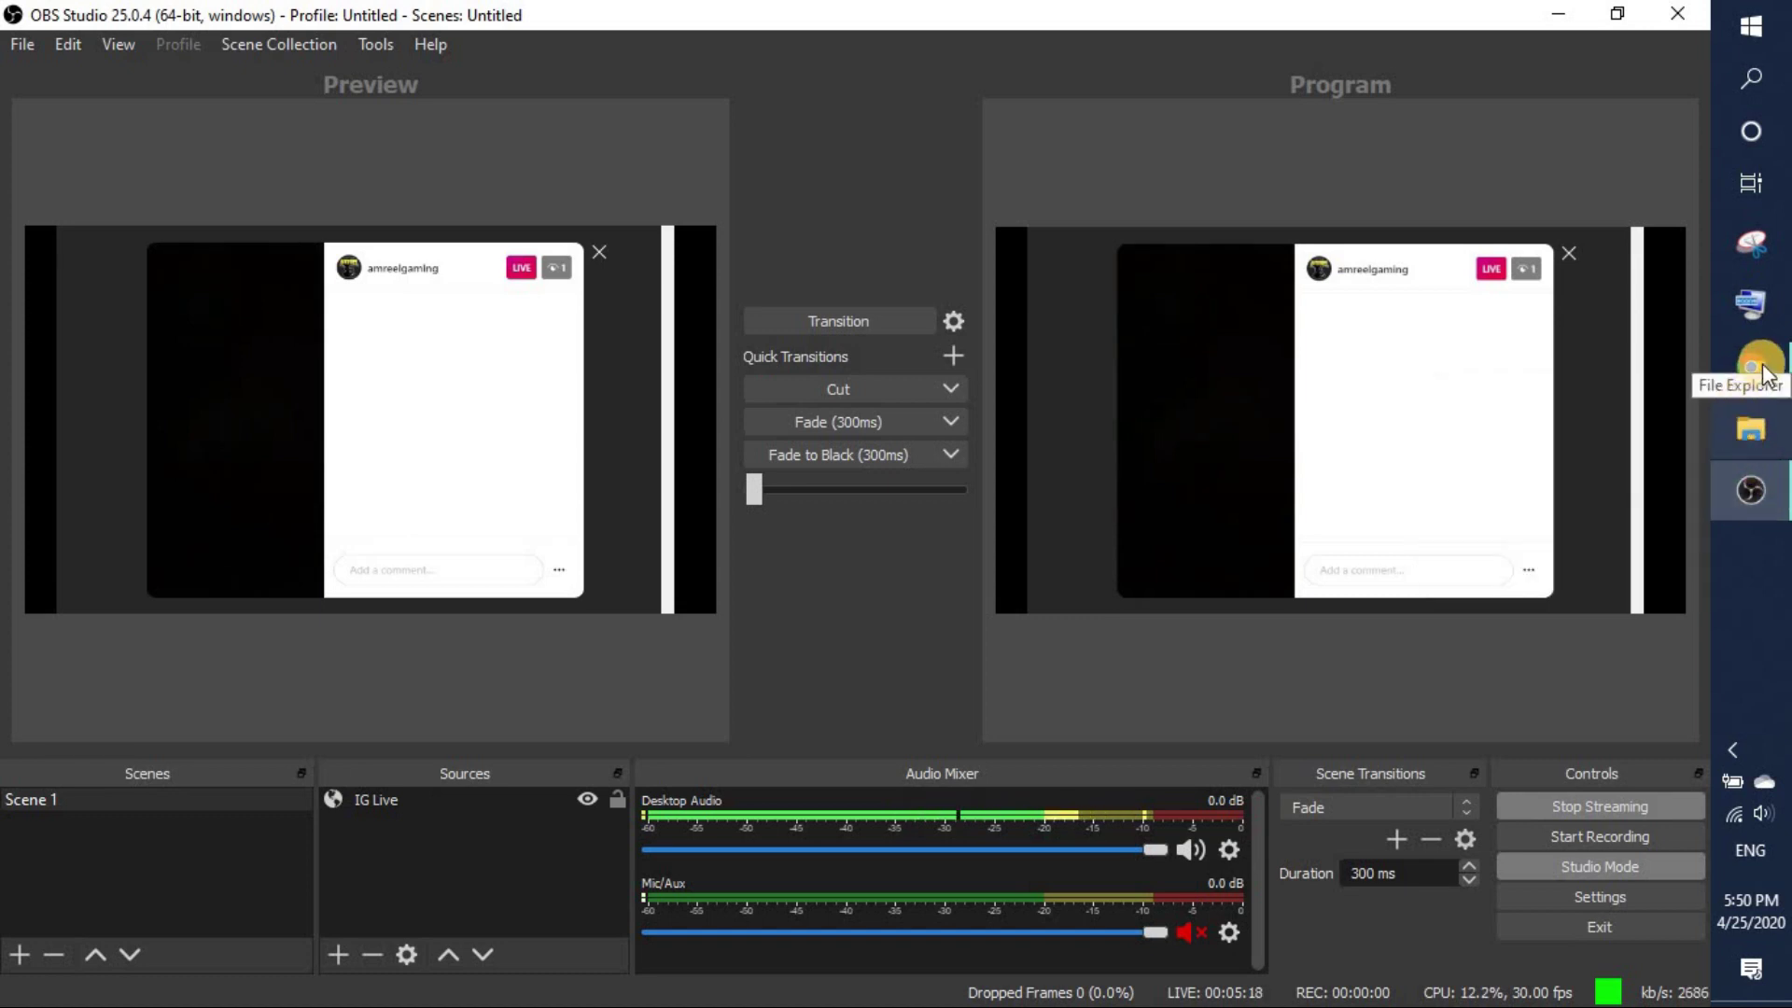
Step: Return to Creator Studio in Chrome and watch the live video preview for the switch back to the Instagram stream
mouse_move(1751, 366)
click(1586, 374)
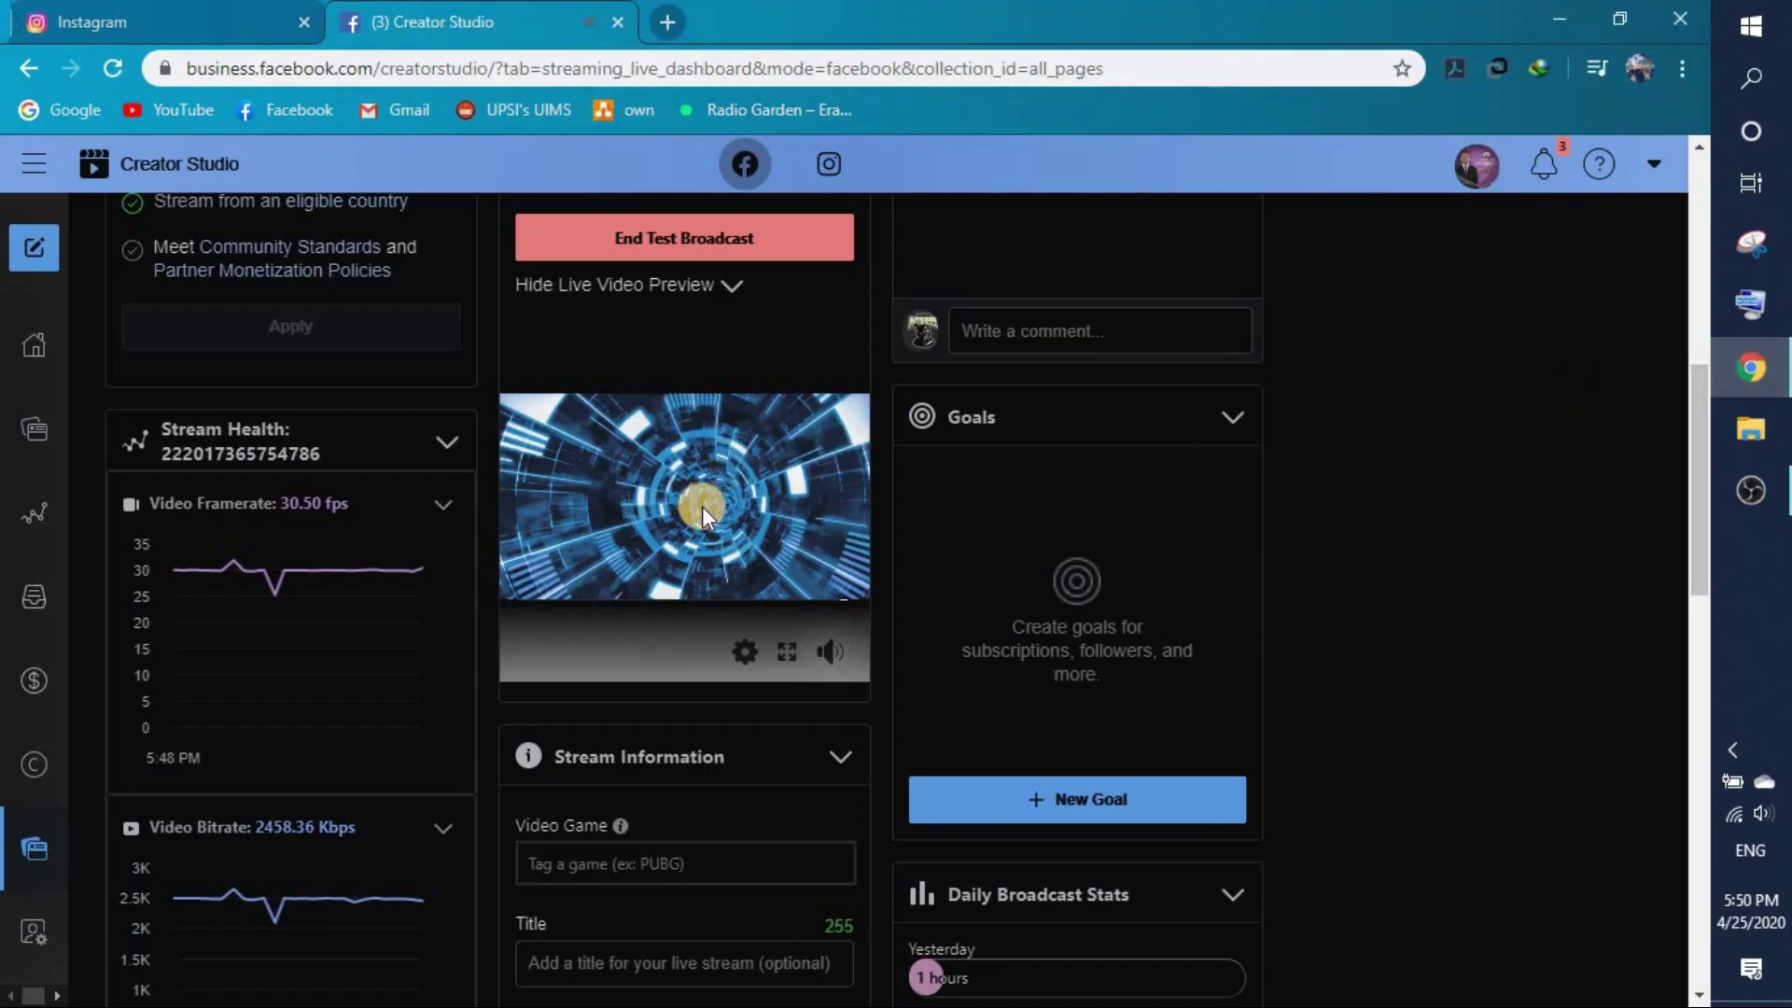
scroll(781, 512, up, 1)
scroll(781, 512, down, 1)
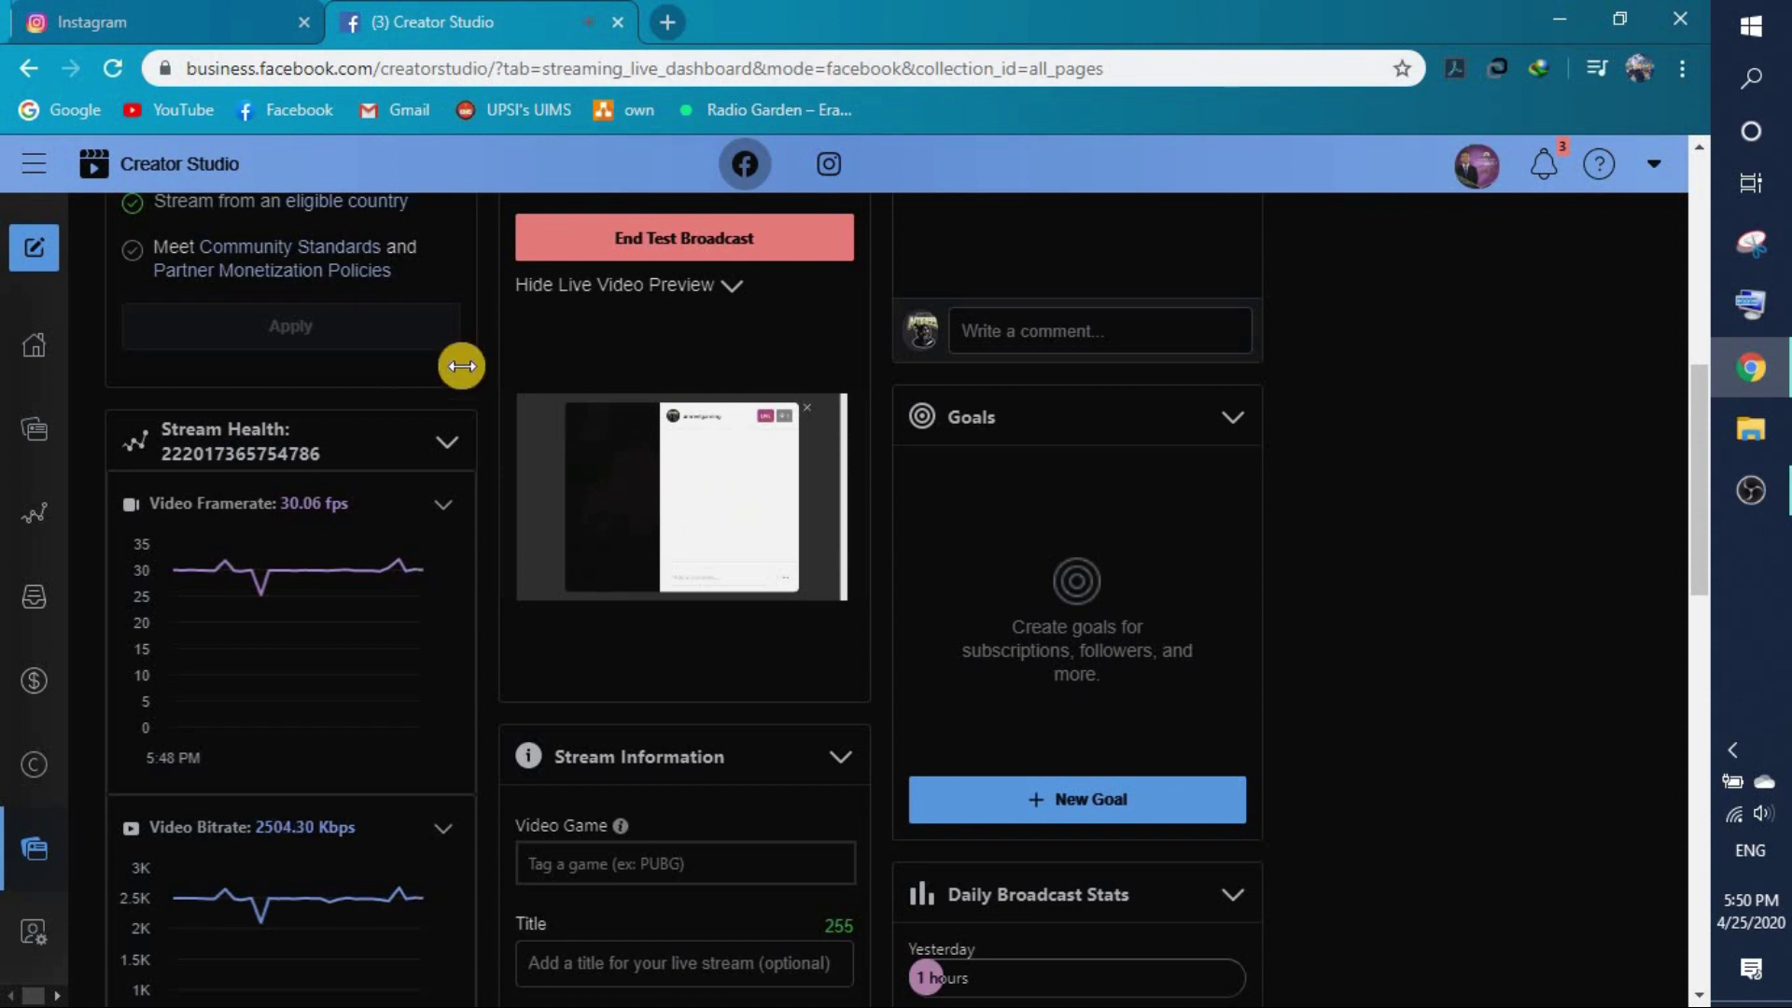
Step: Switch to OBS Studio and create another image source with the default name alongside IG Live
mouse_move(1778, 495)
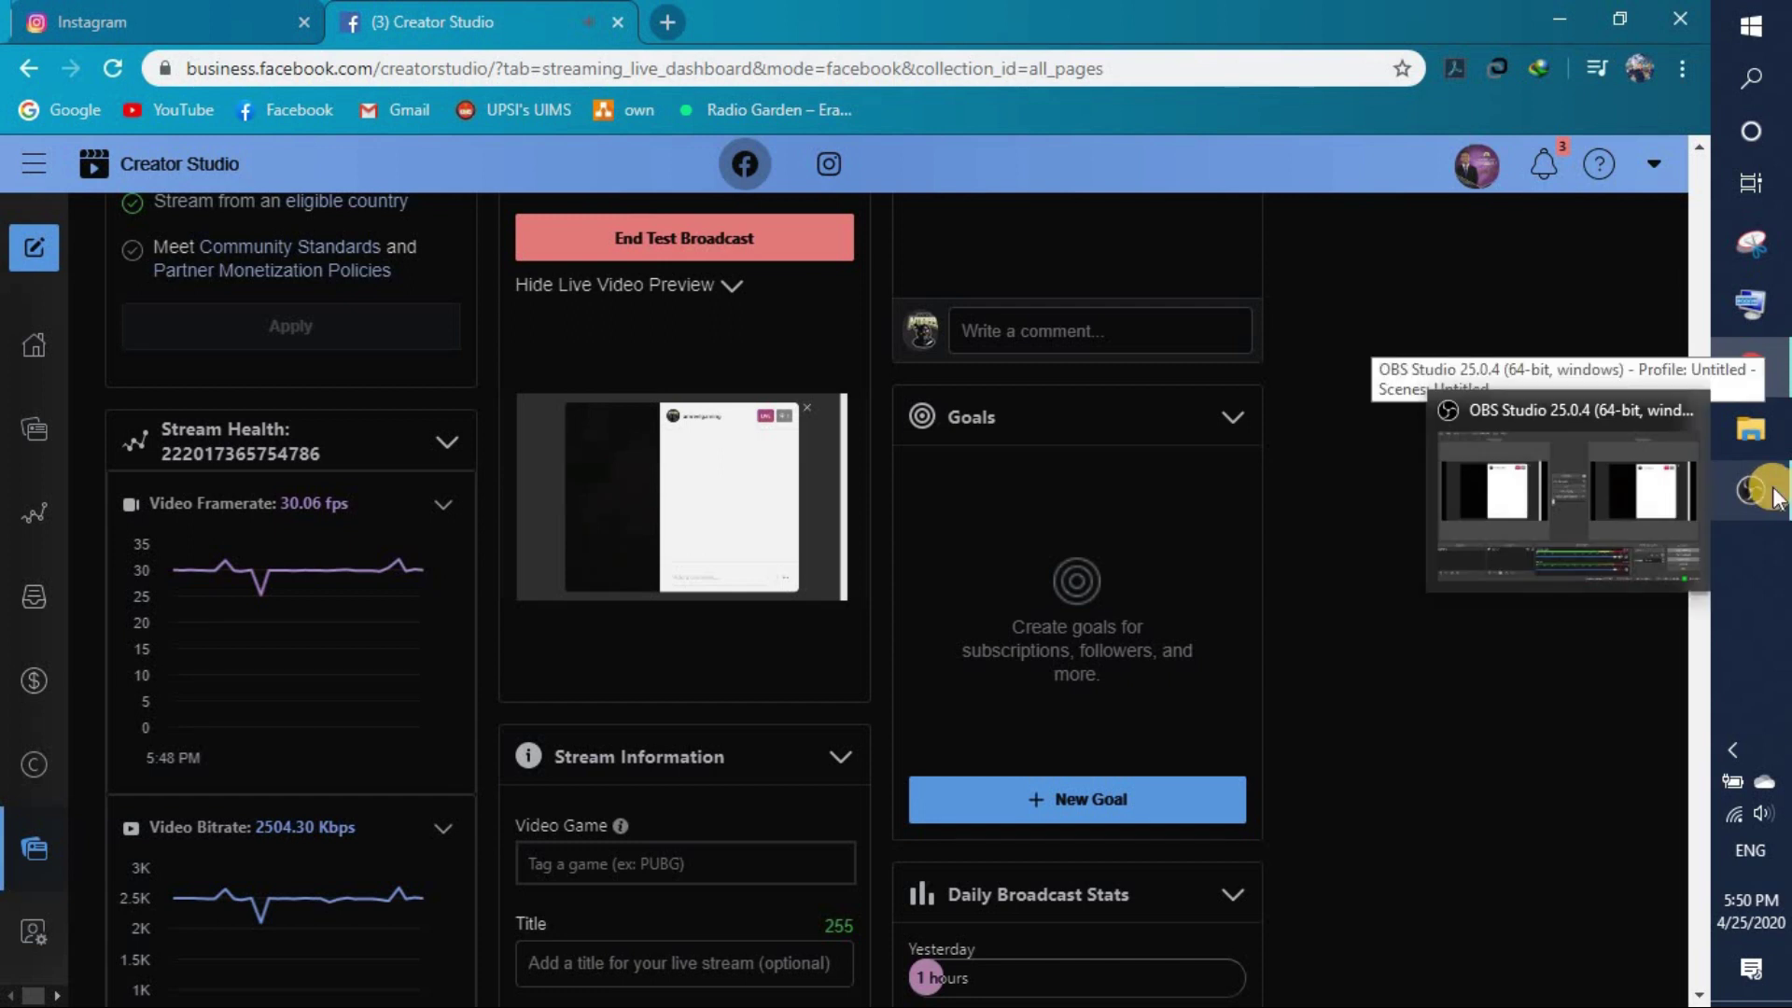
click(1776, 497)
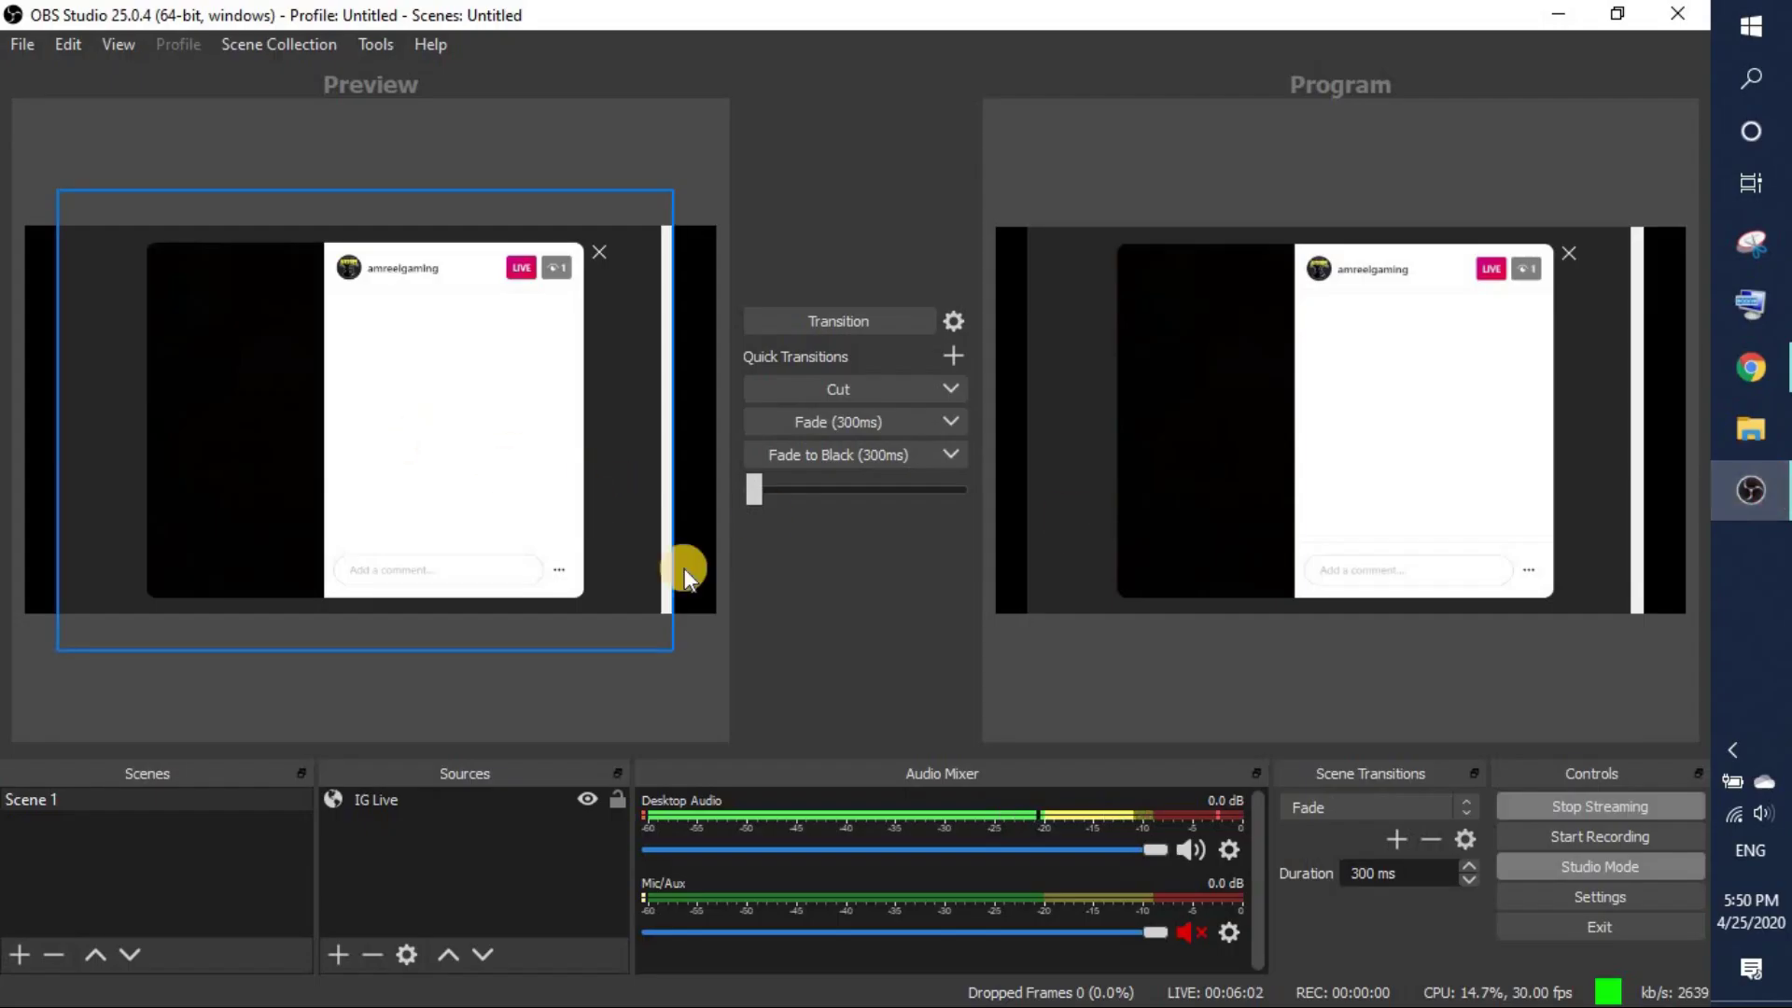
right_click(497, 858)
mouse_move(573, 666)
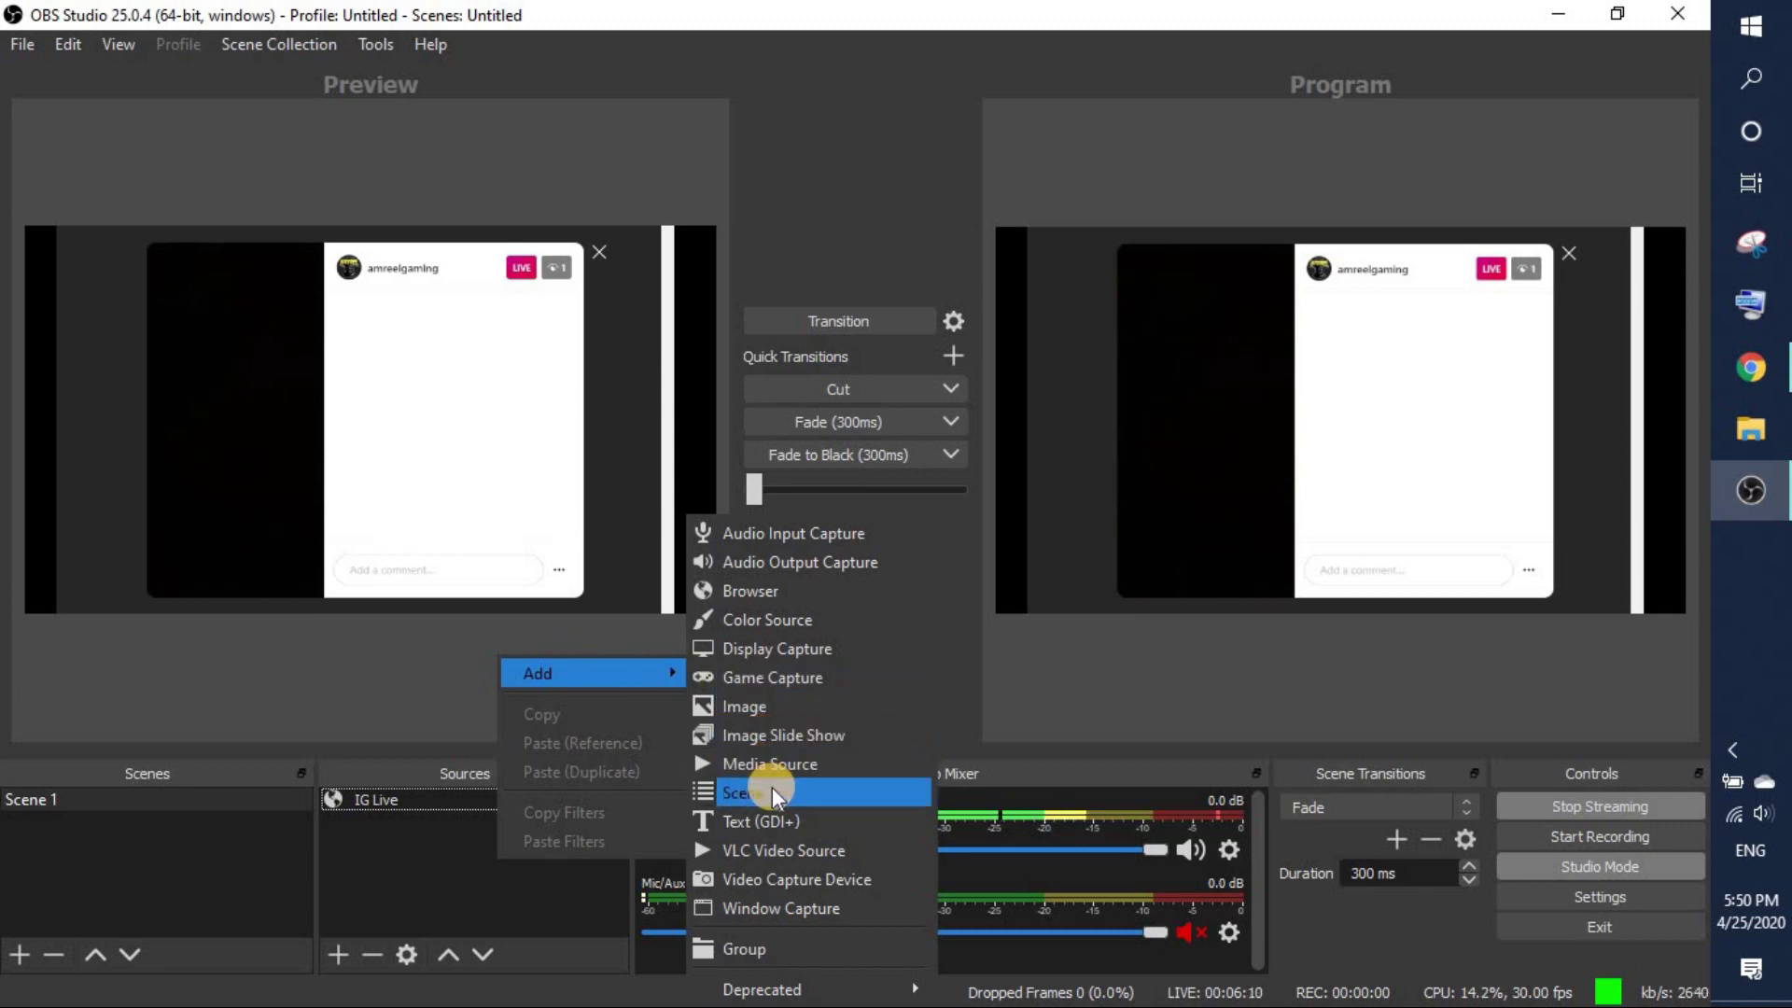
click(786, 707)
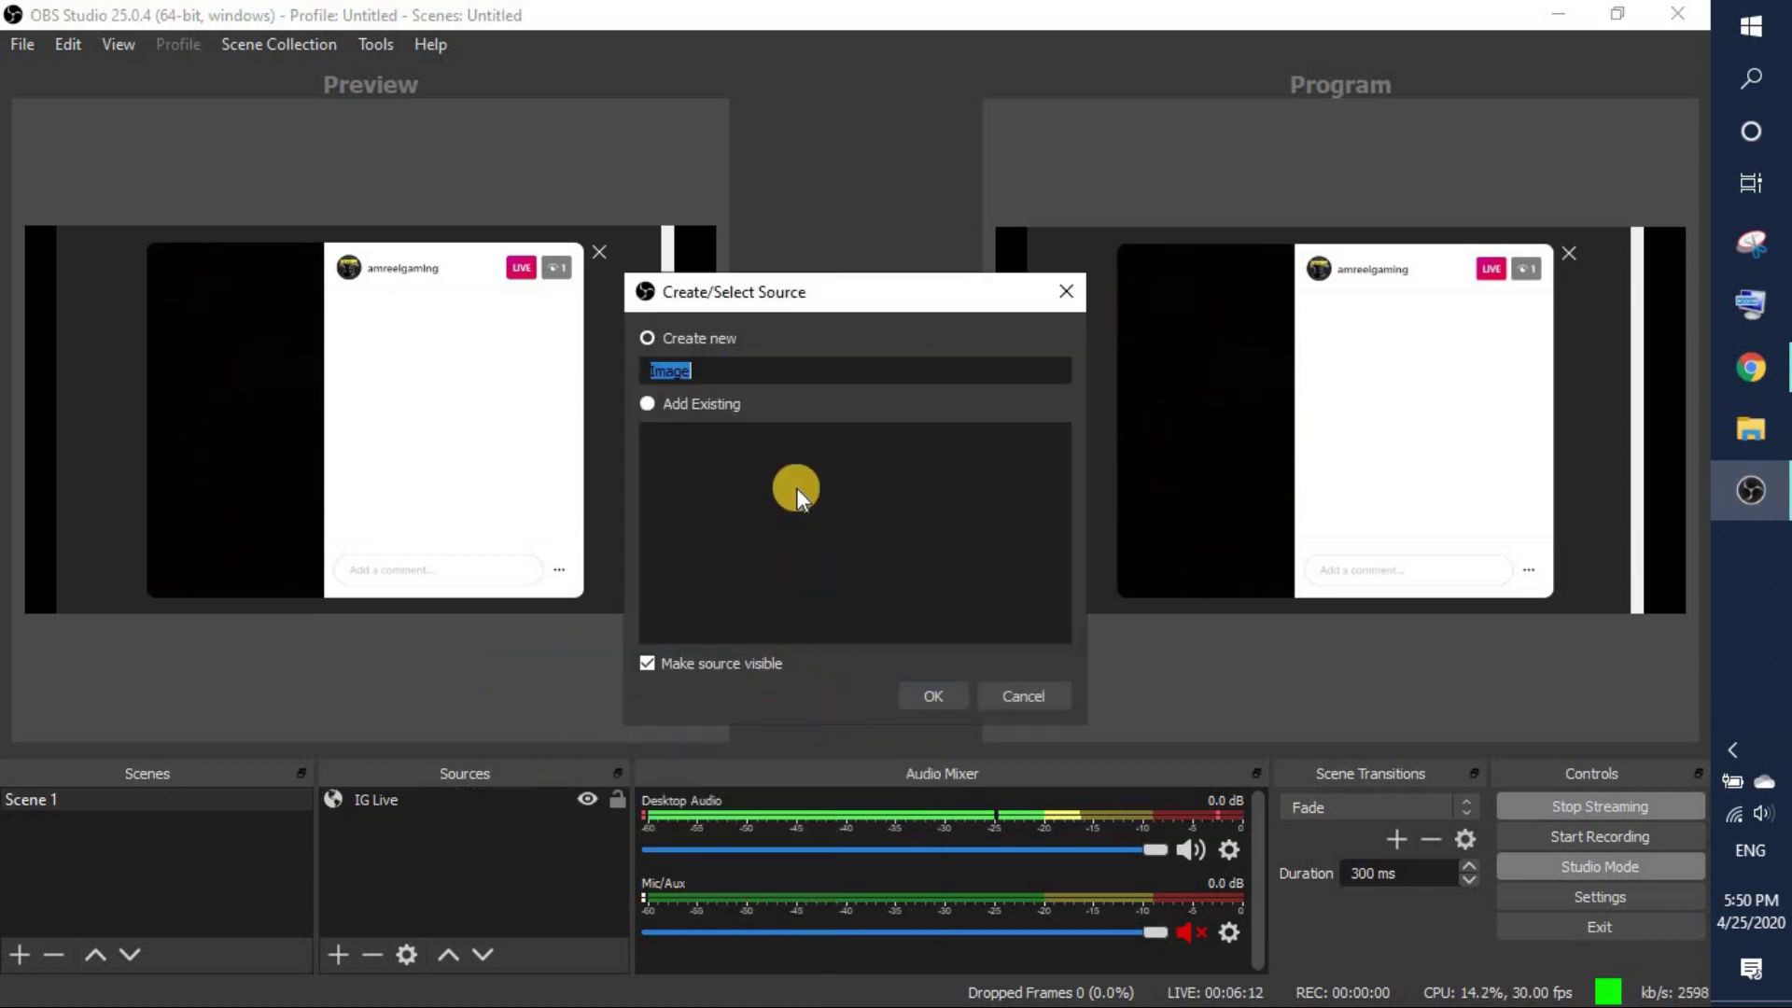
click(950, 701)
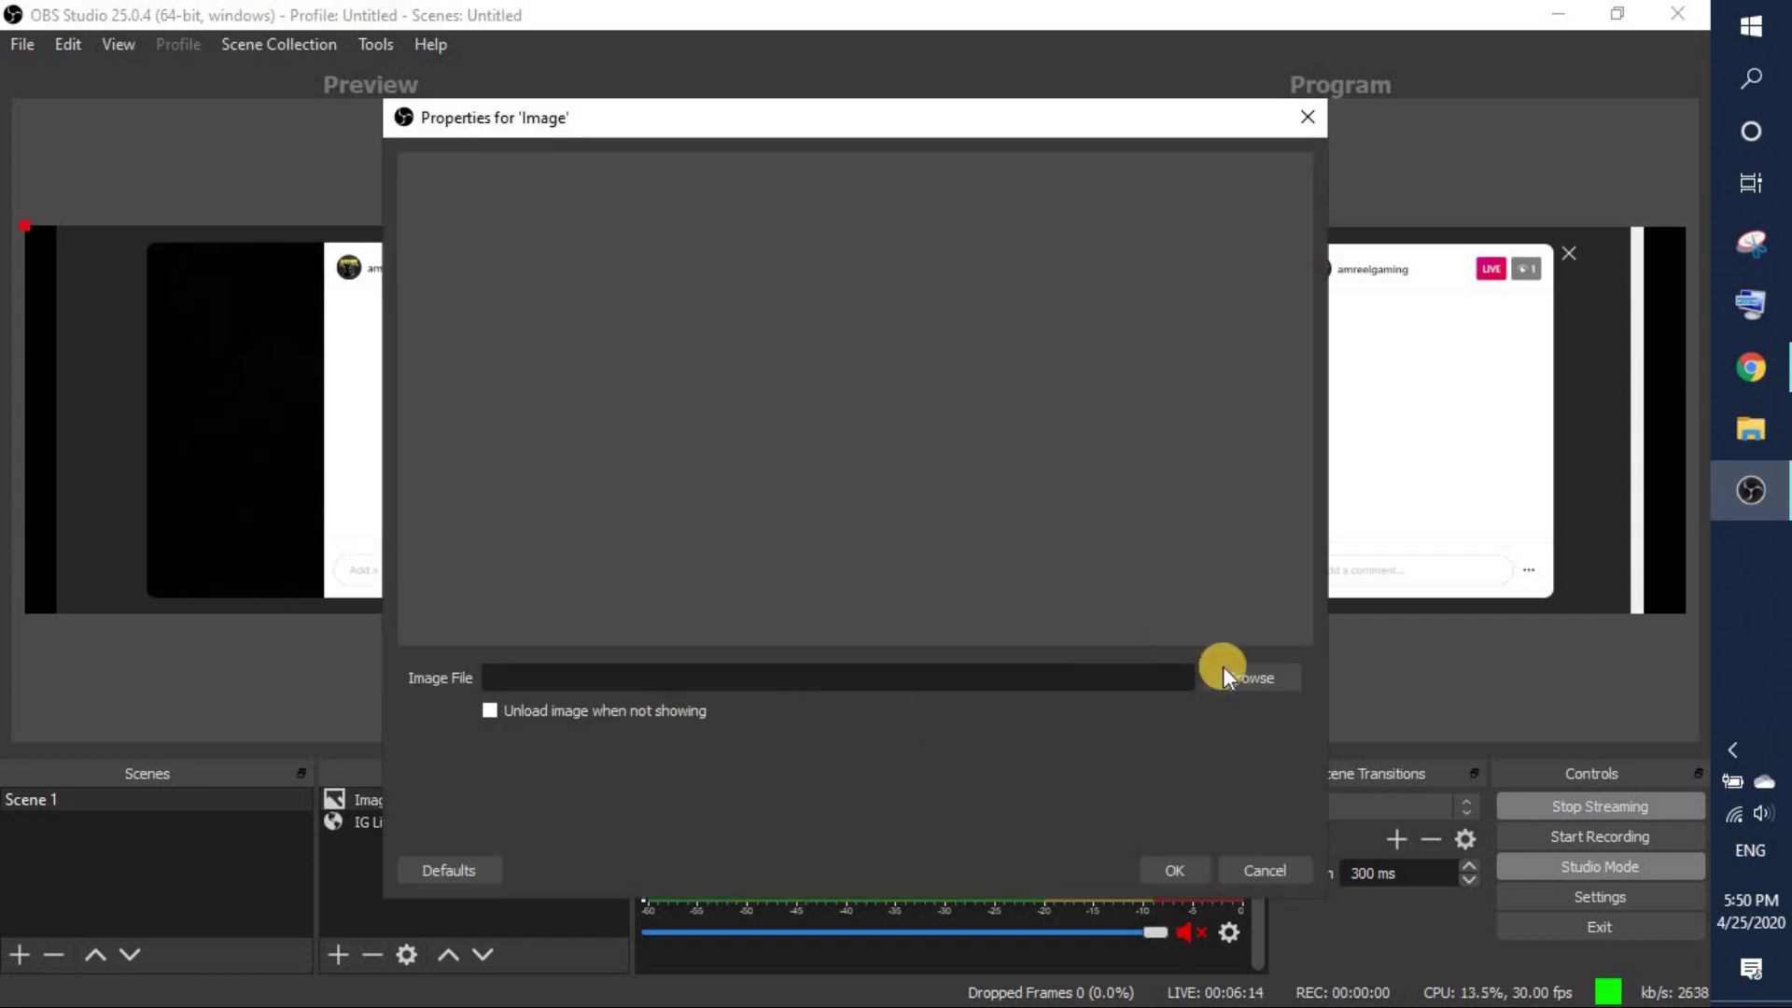
Step: Load 7f984d083691f22f29b9c8305e1fe09b6e592470.jpg from the background padu folder into the image source
click(1229, 675)
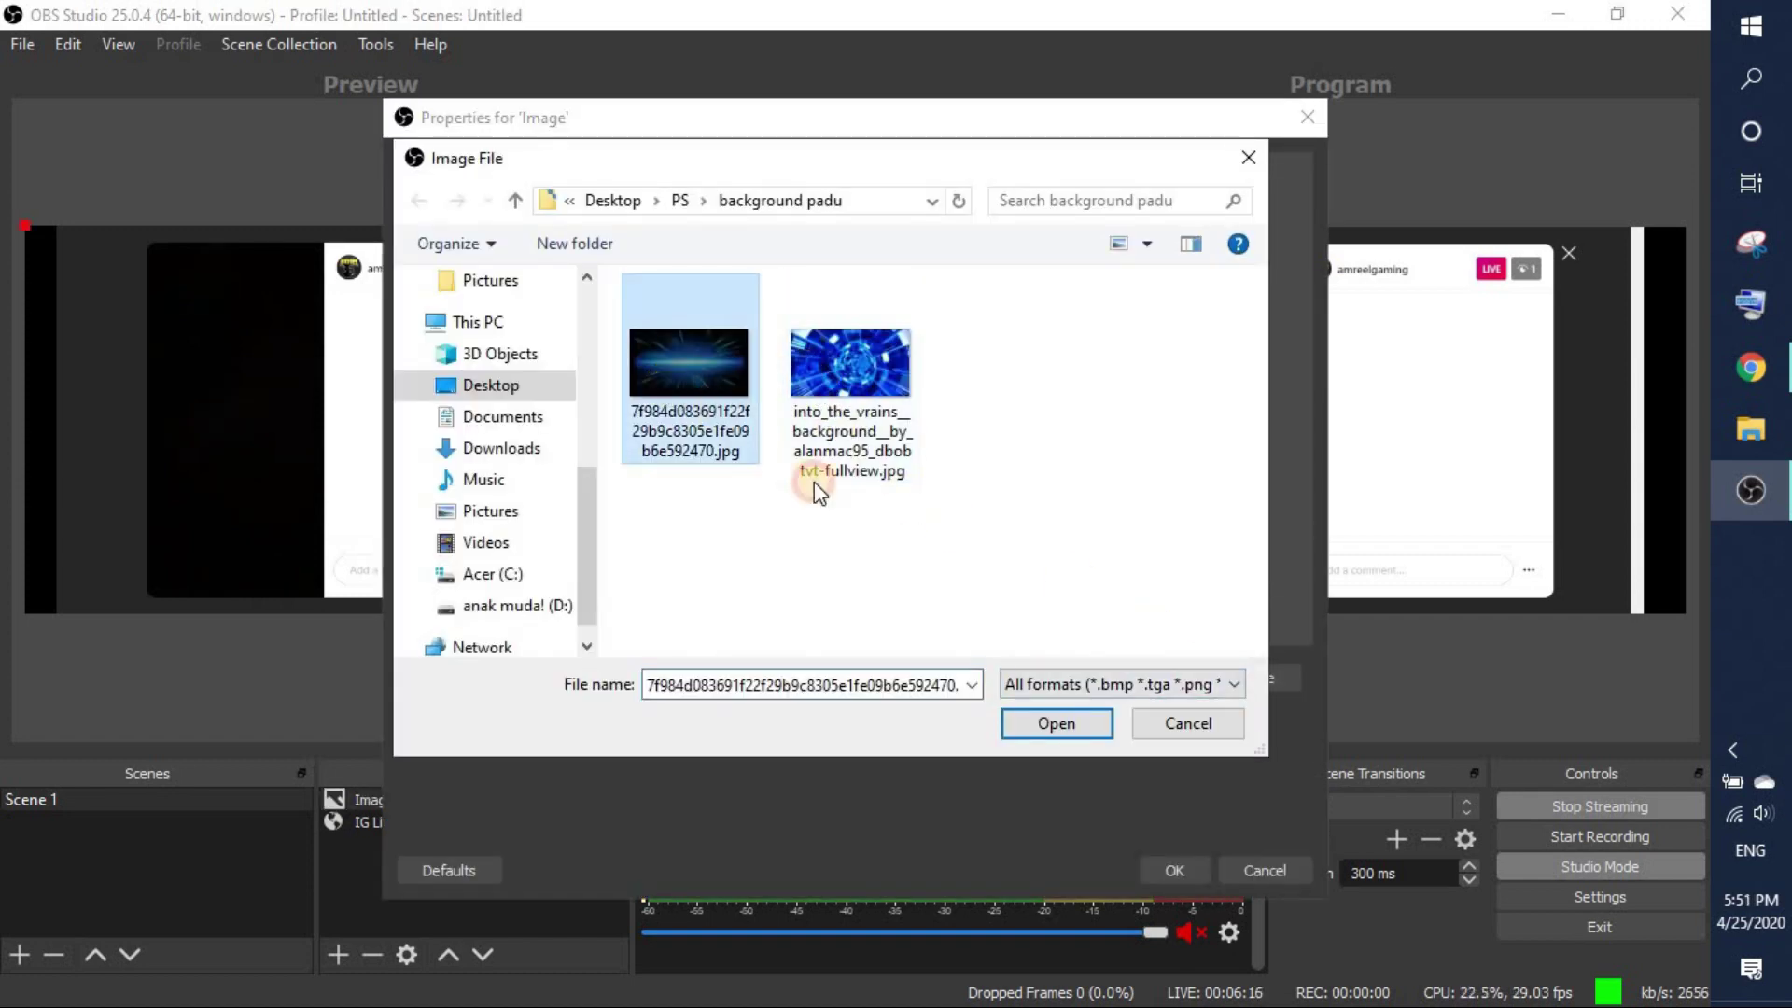
click(1022, 729)
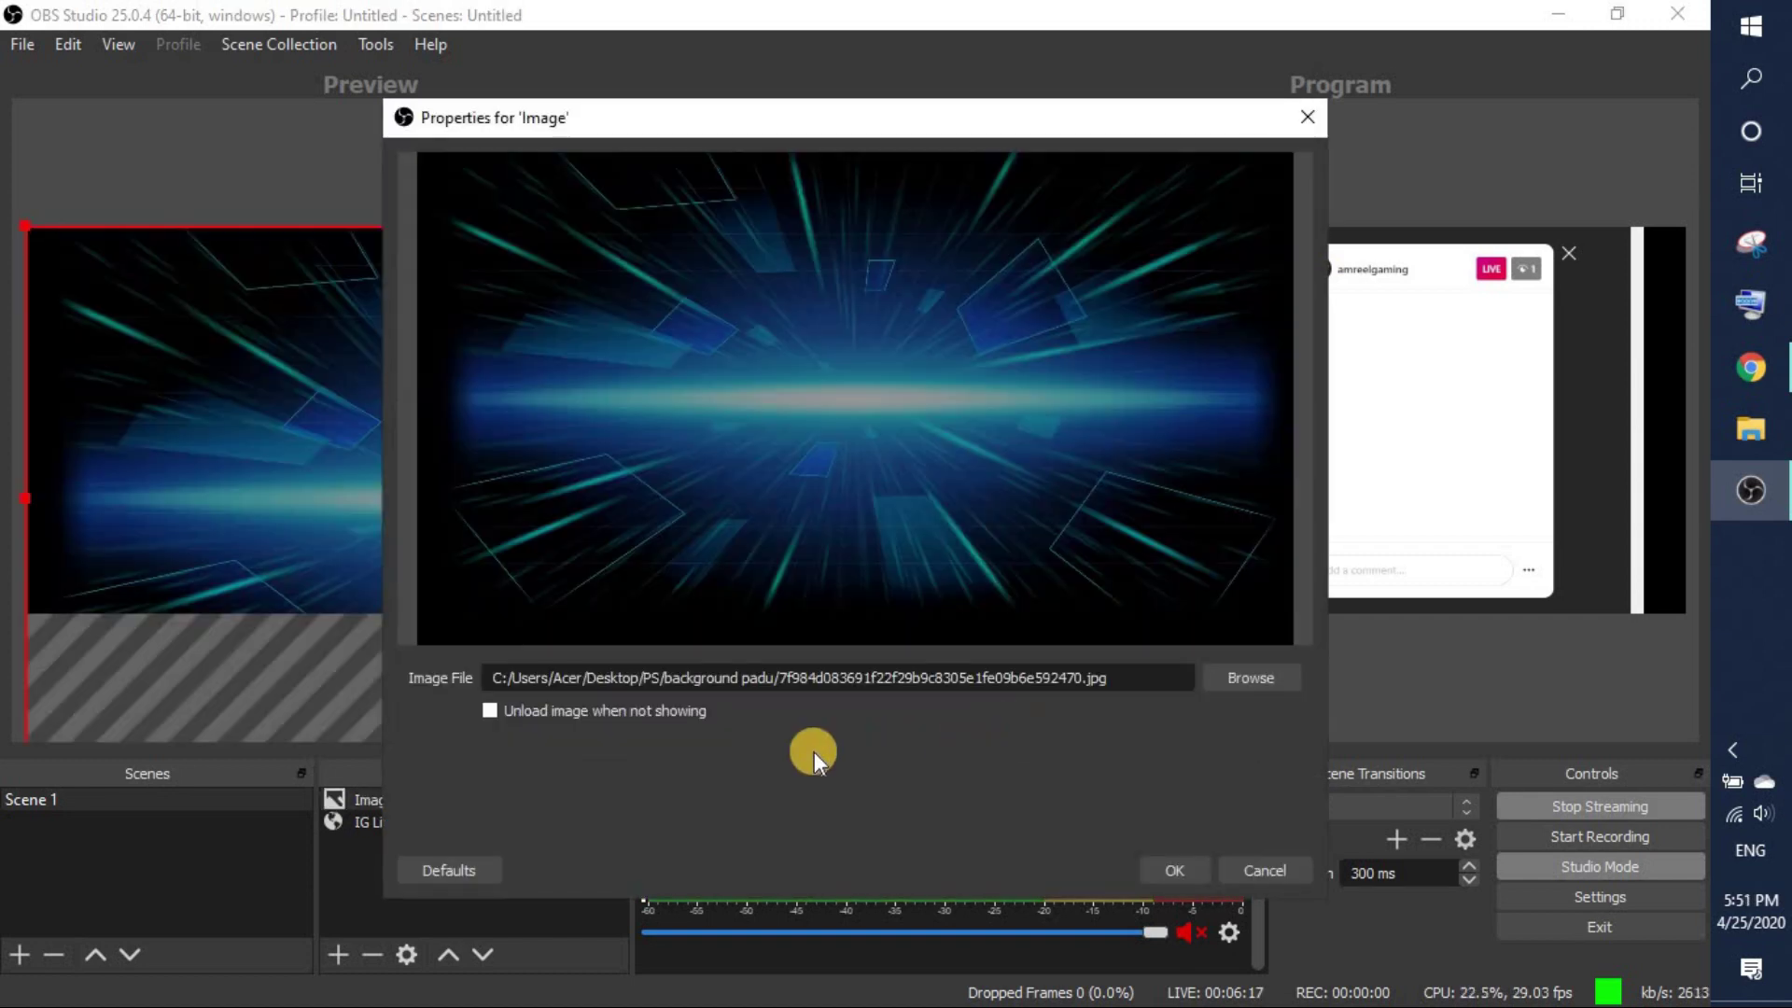
click(1176, 871)
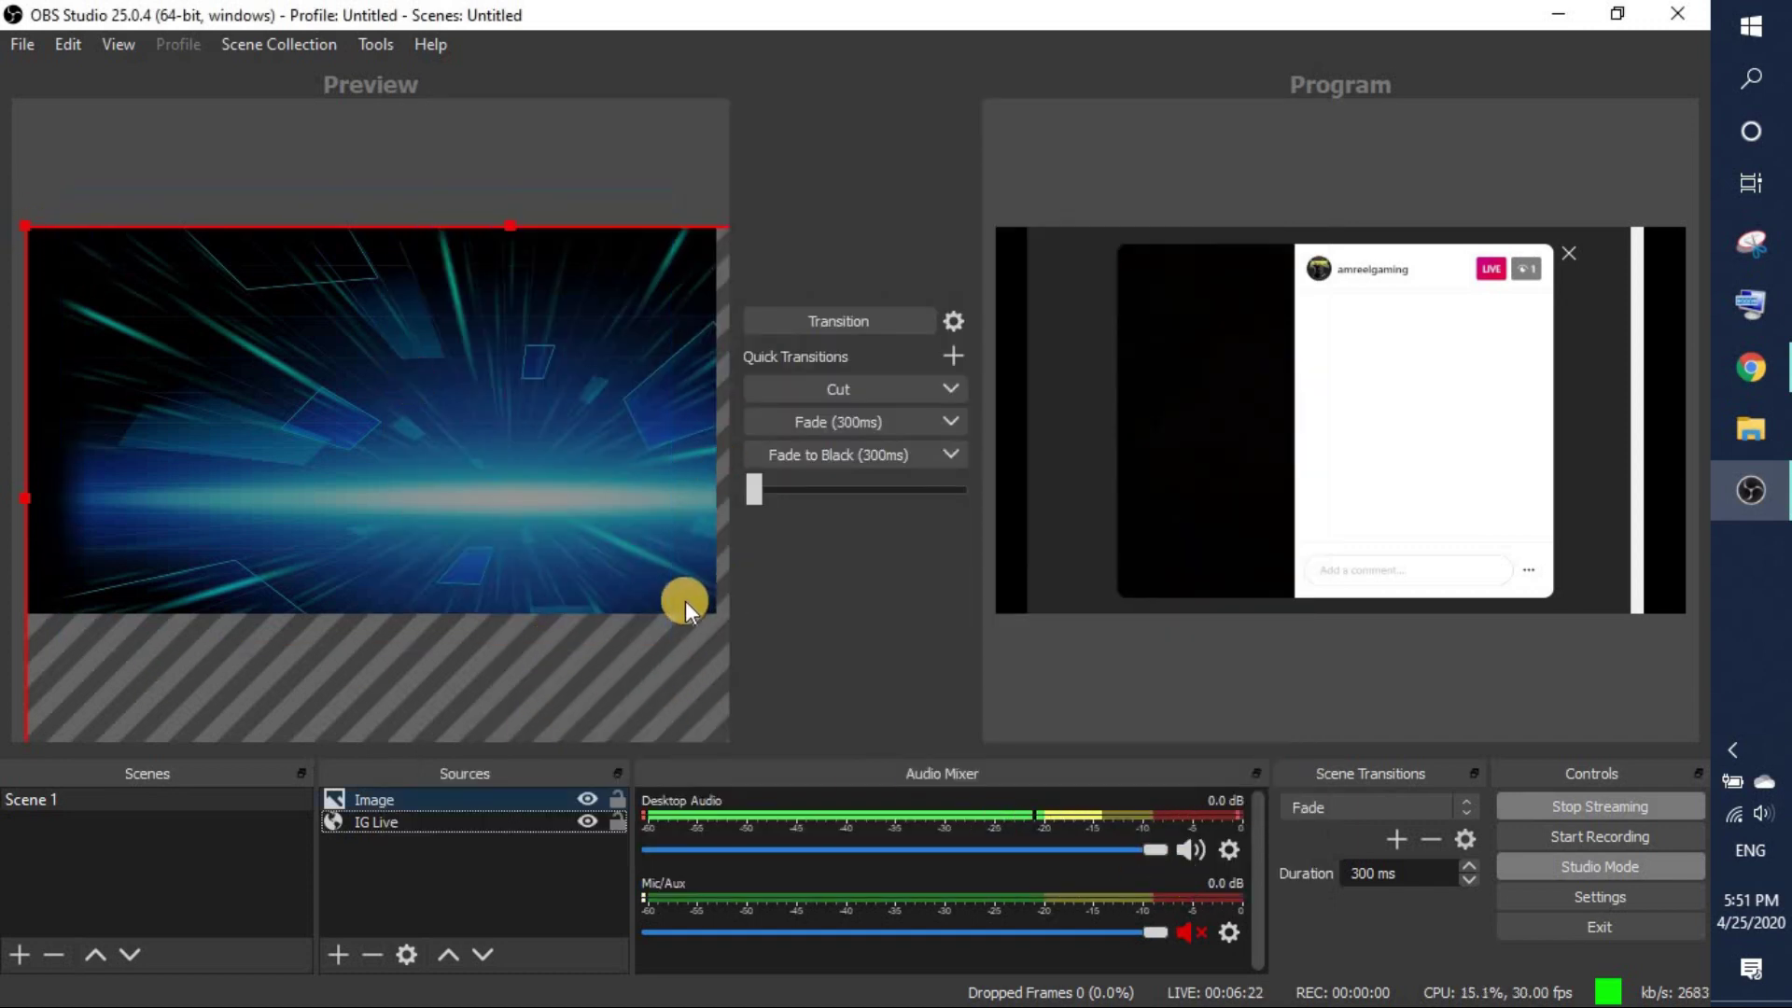
Step: Transition the scene with the background image on top of IG Live to the program output
click(517, 893)
drag(752, 493, 765, 492)
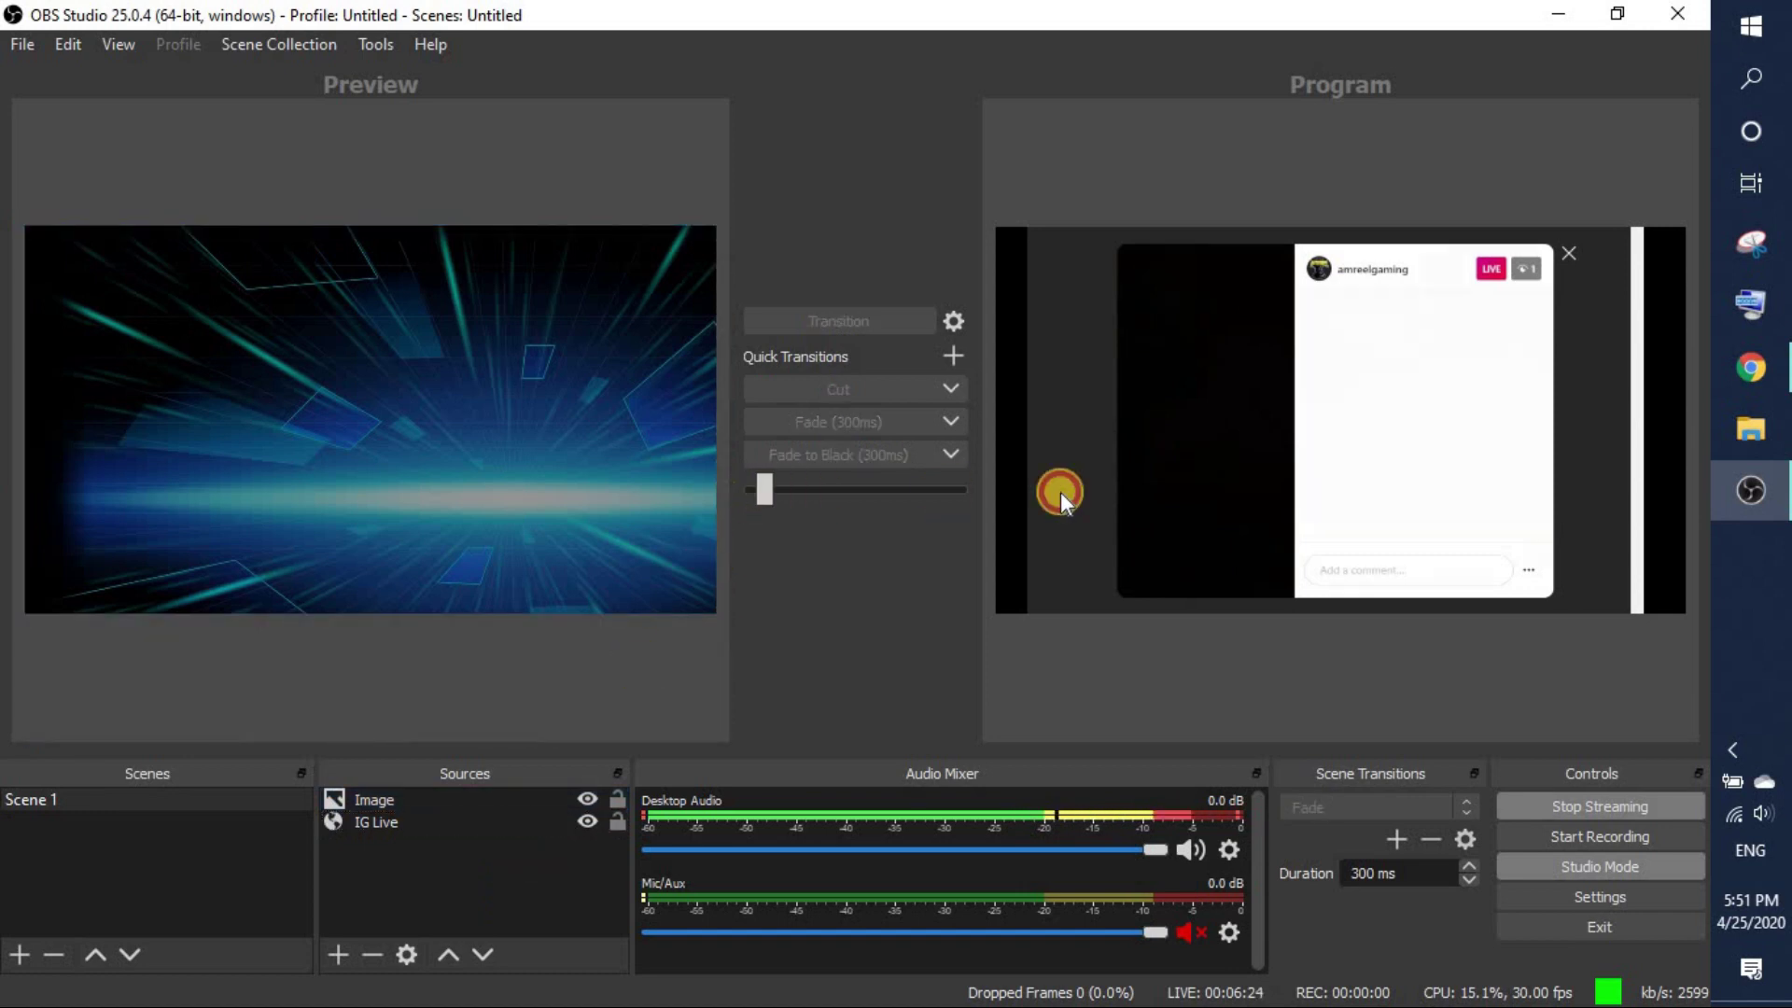
drag(1060, 491, 1062, 492)
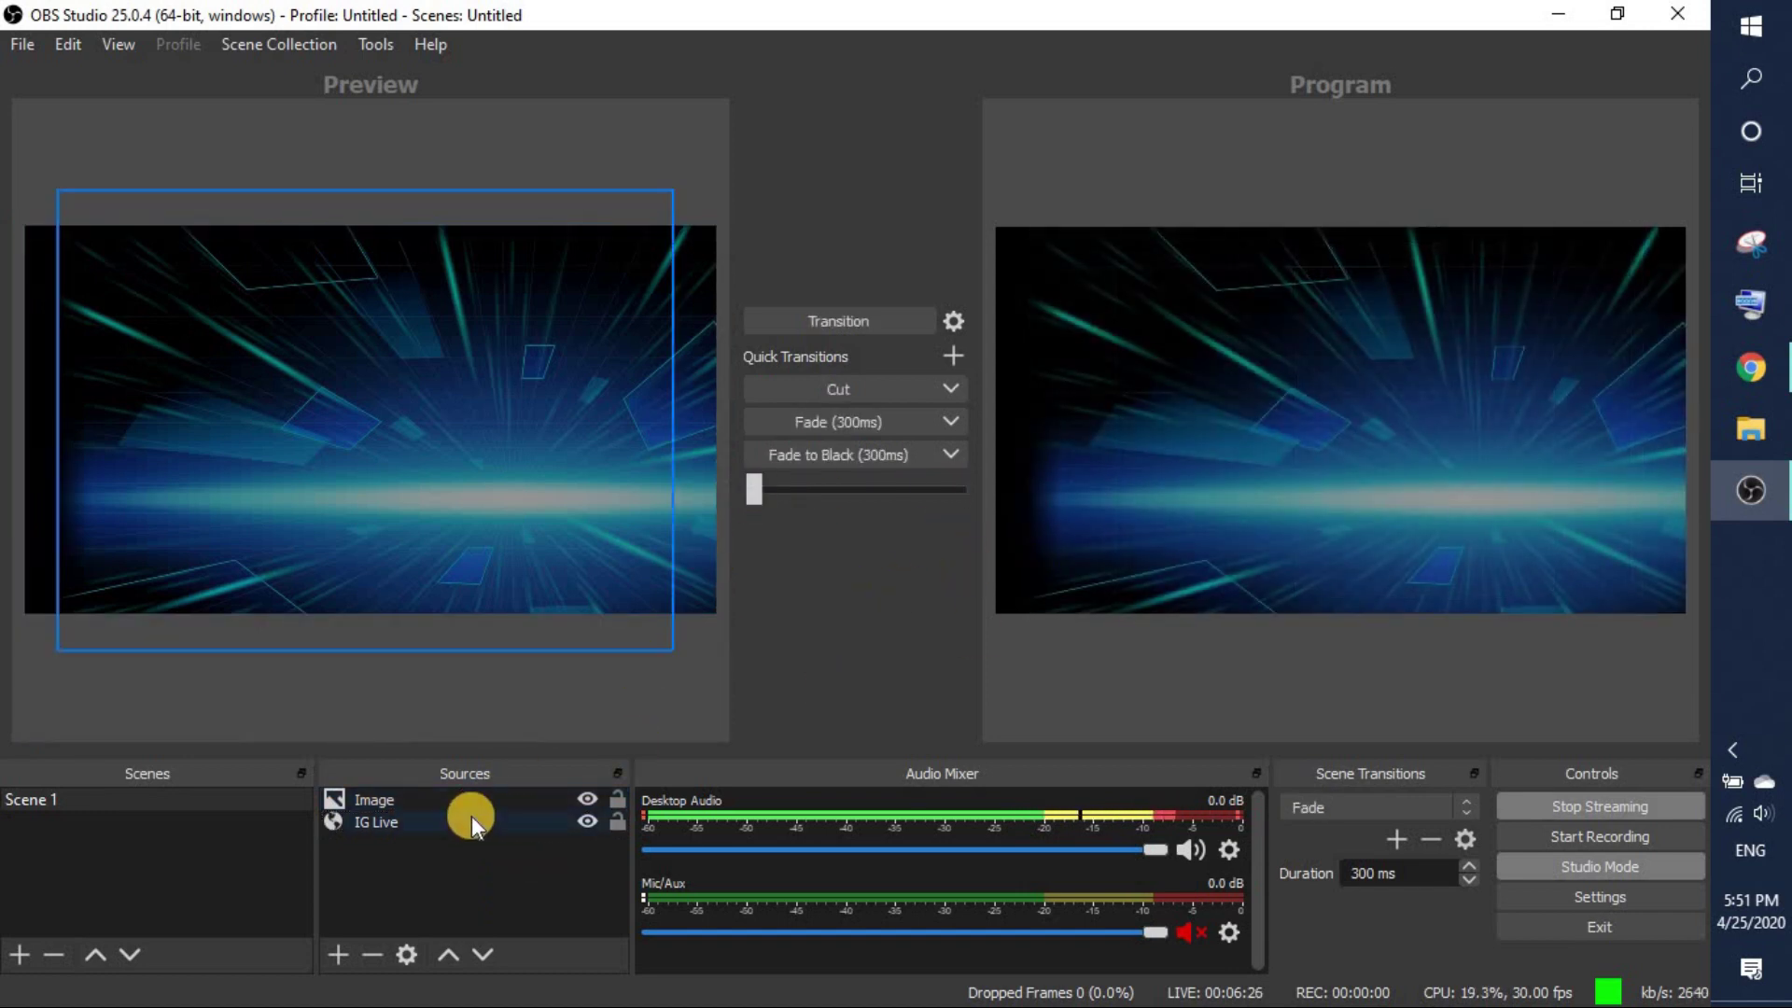
click(466, 822)
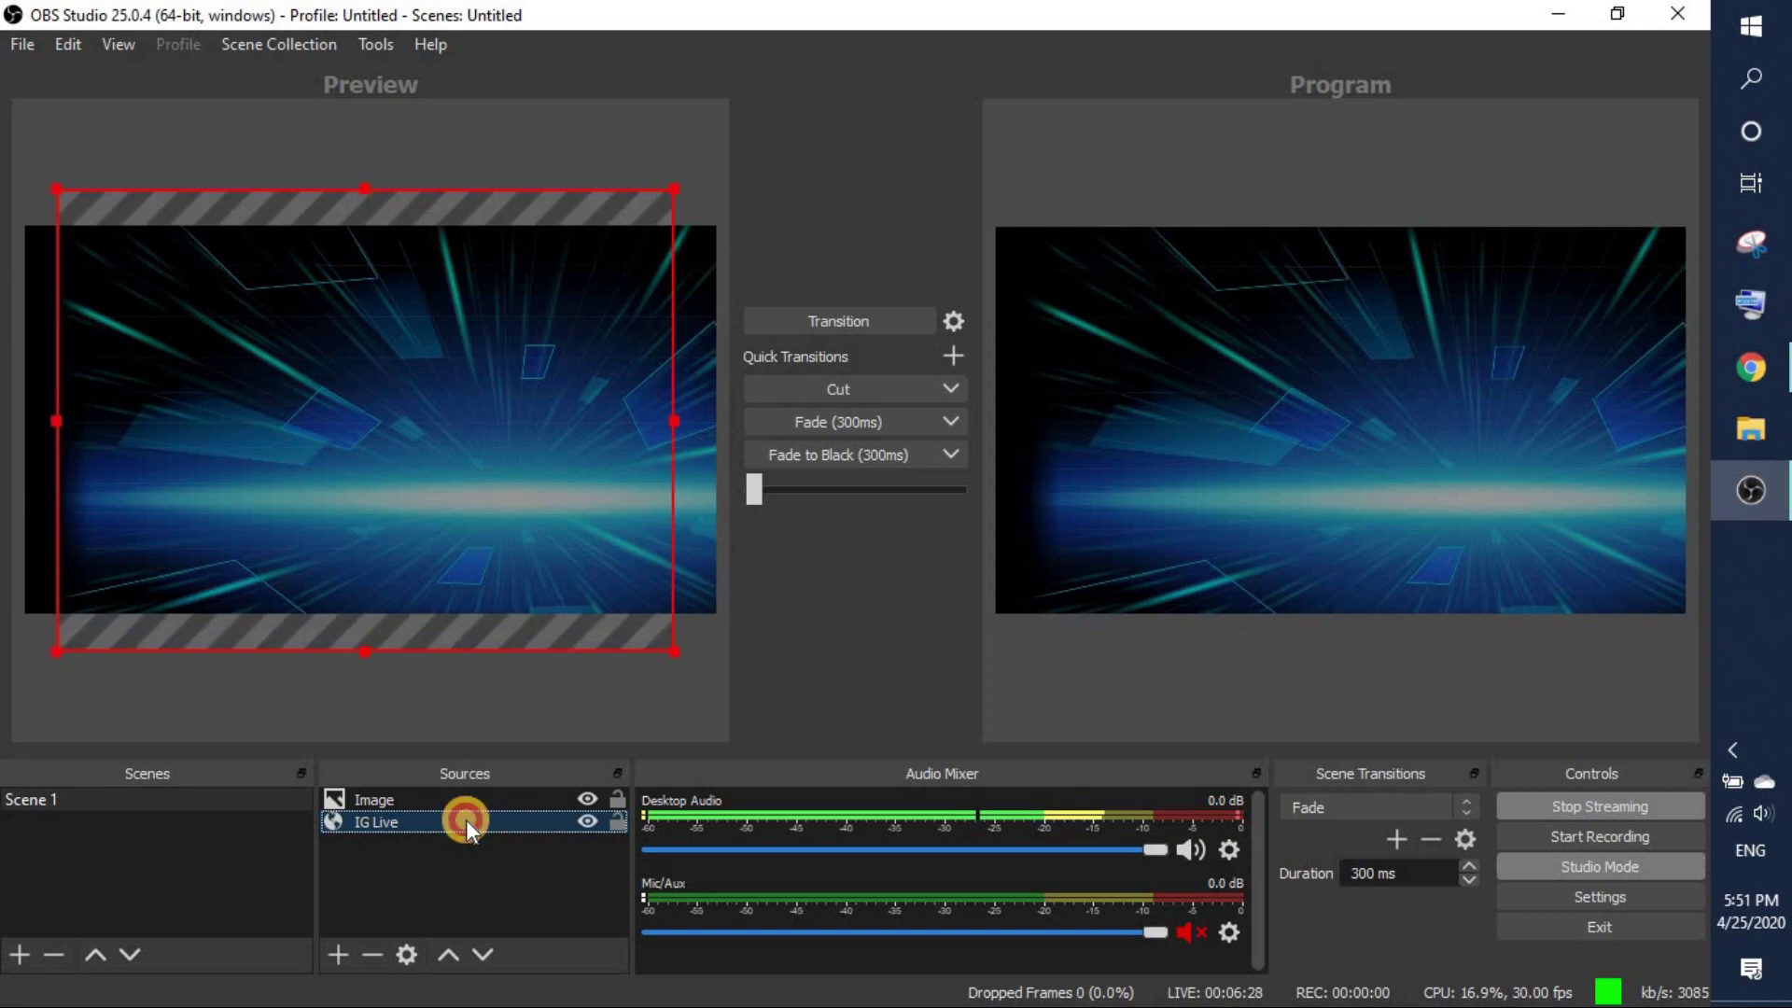
click(457, 860)
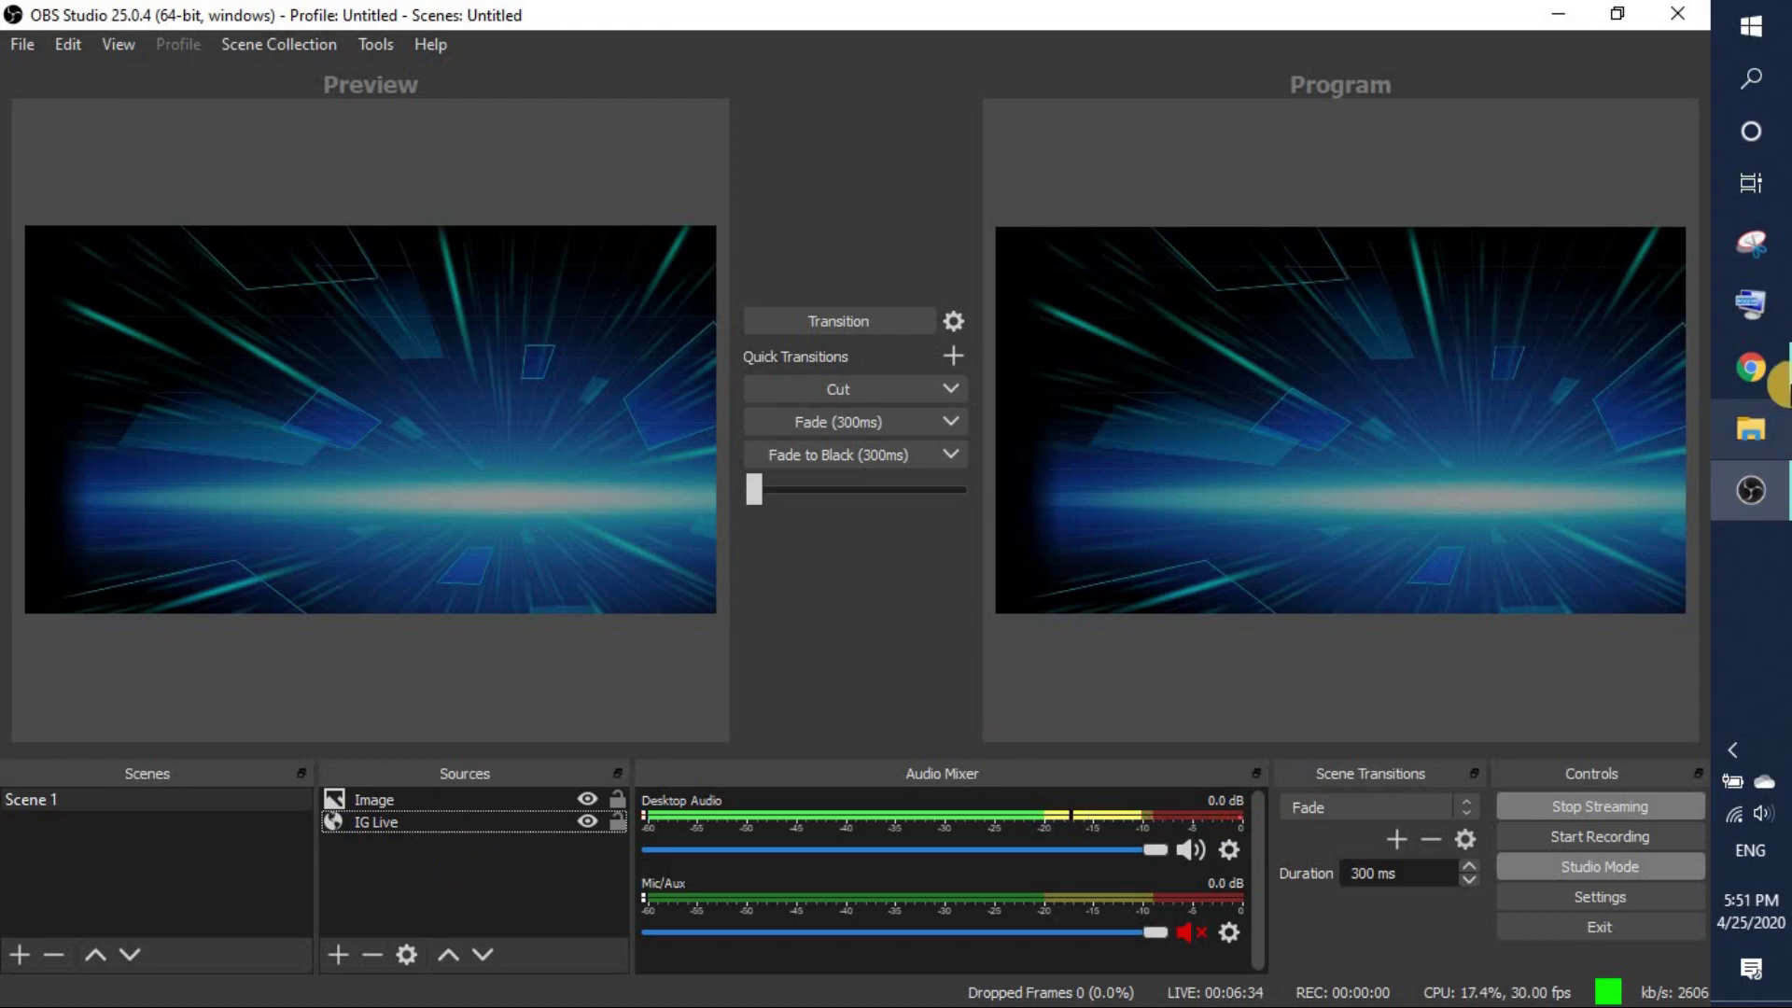
Step: Switch to Chrome, open the gaming account's live video from the Instagram stories to view its page address, and close it
click(1752, 373)
click(260, 21)
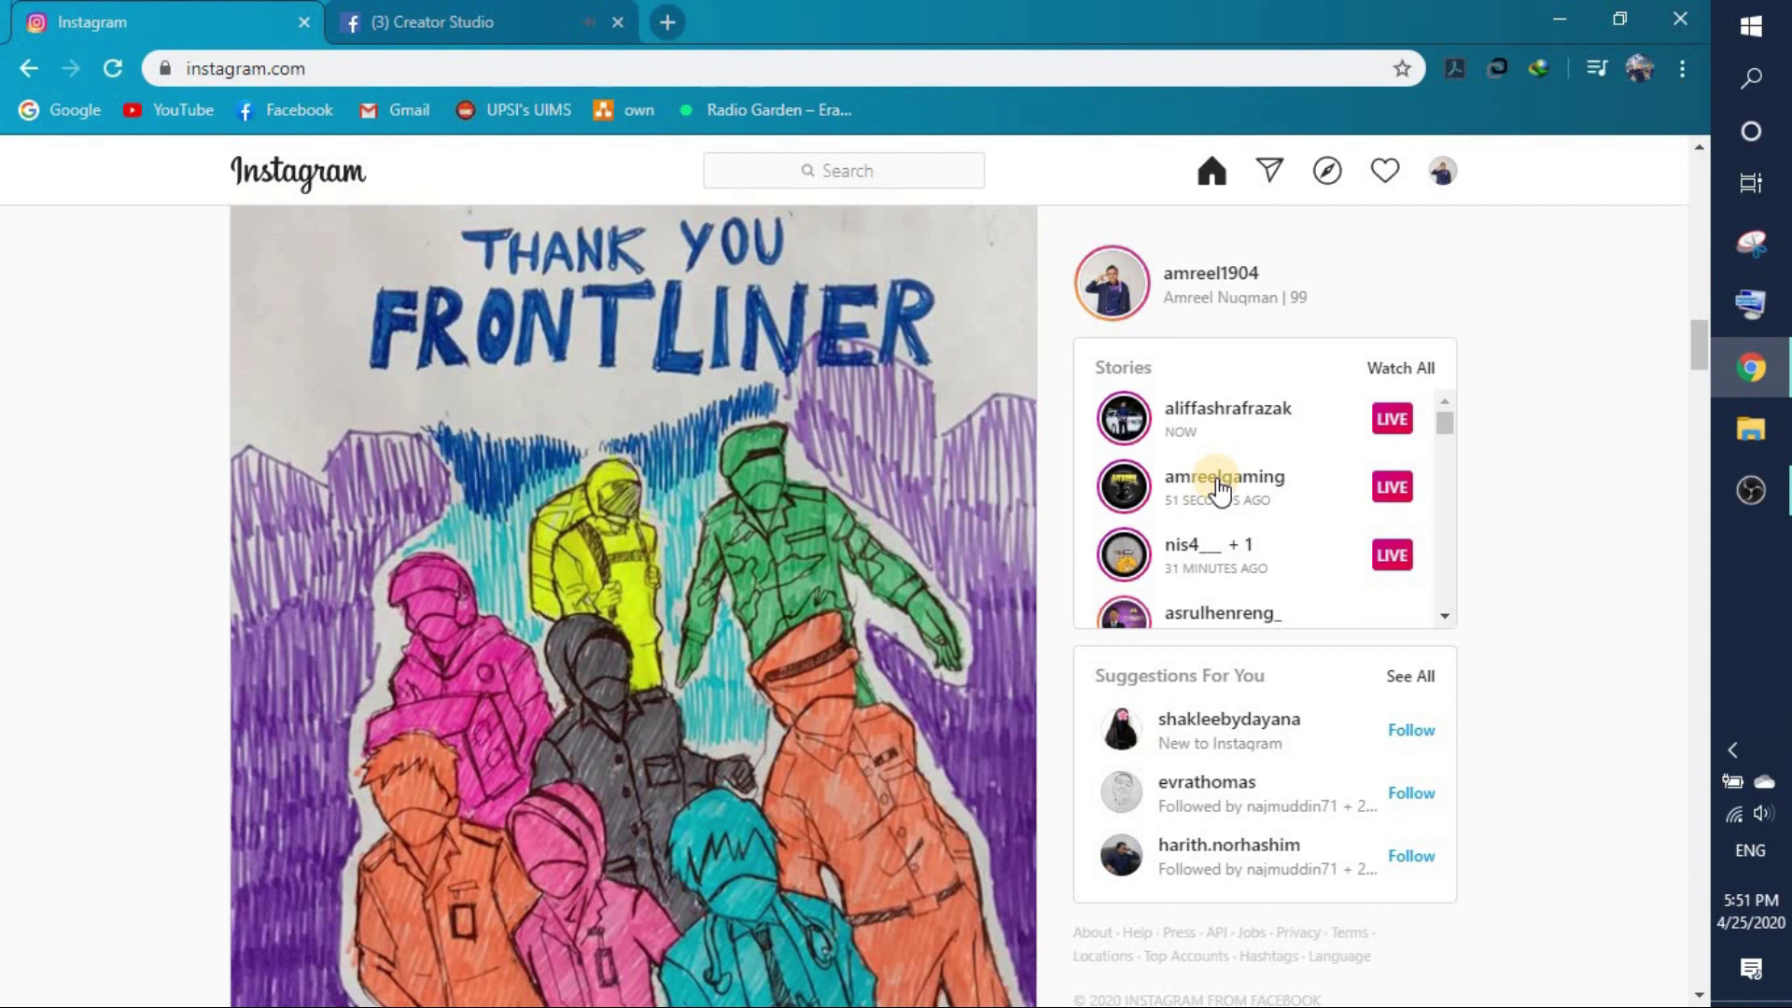
click(337, 74)
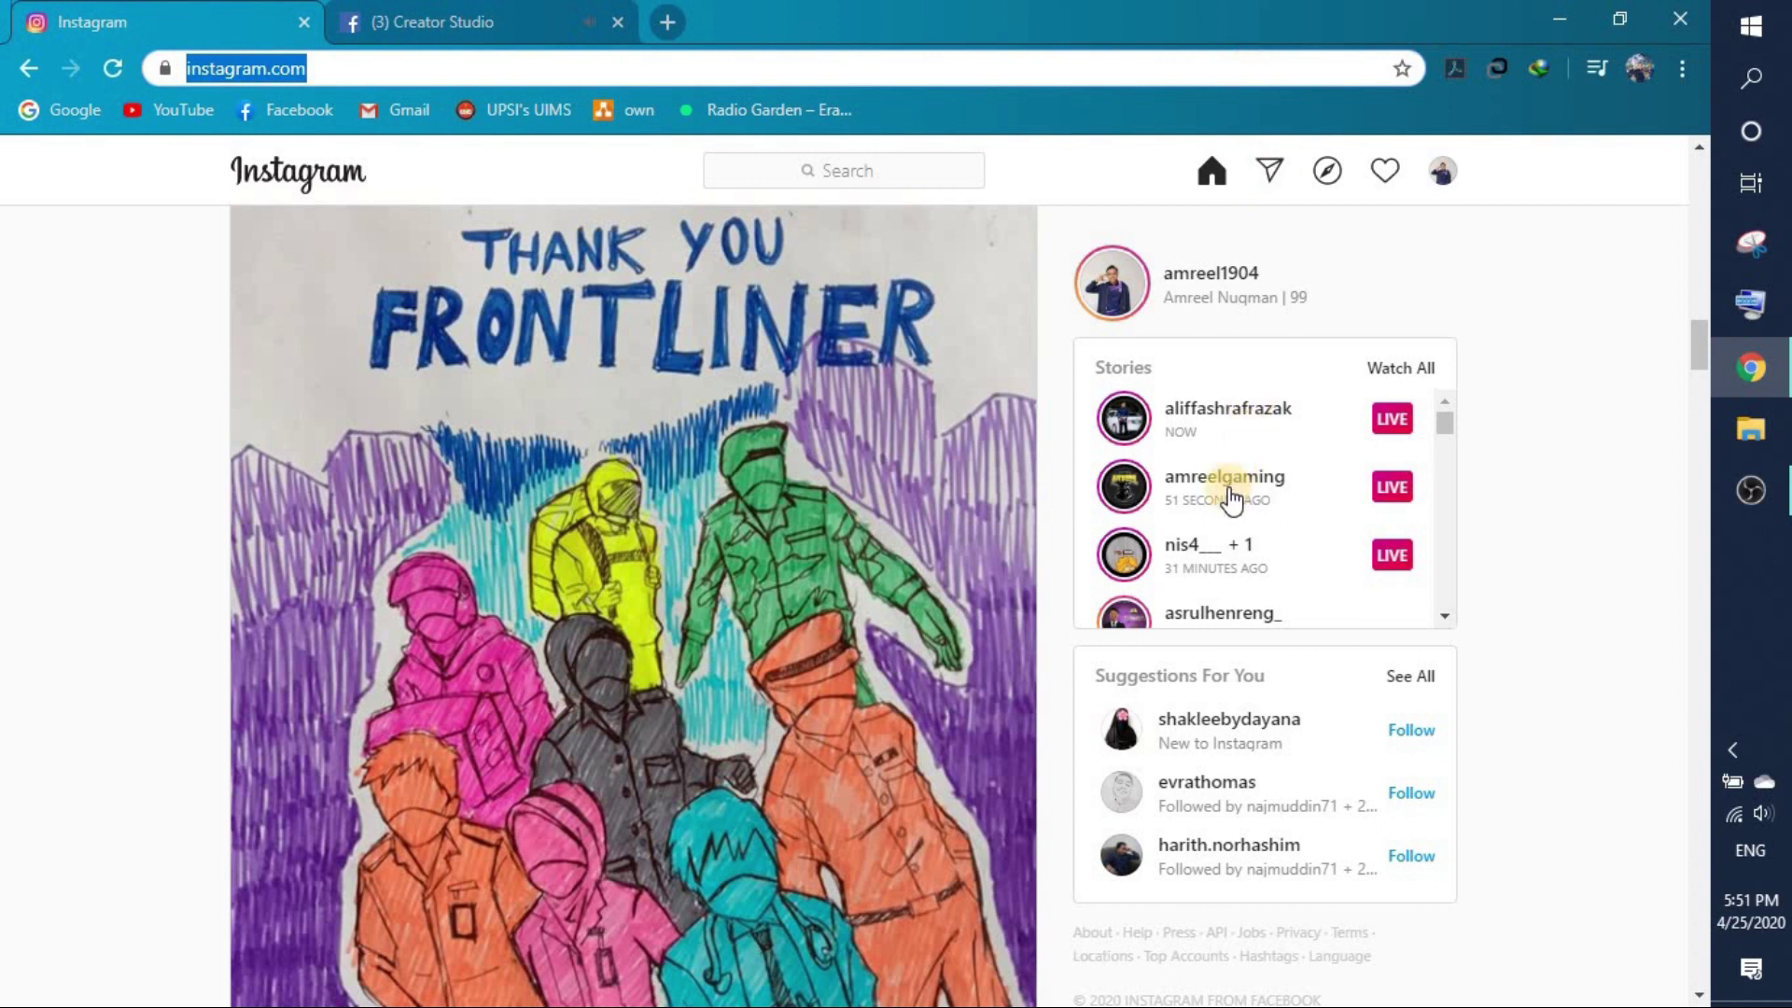
click(1204, 481)
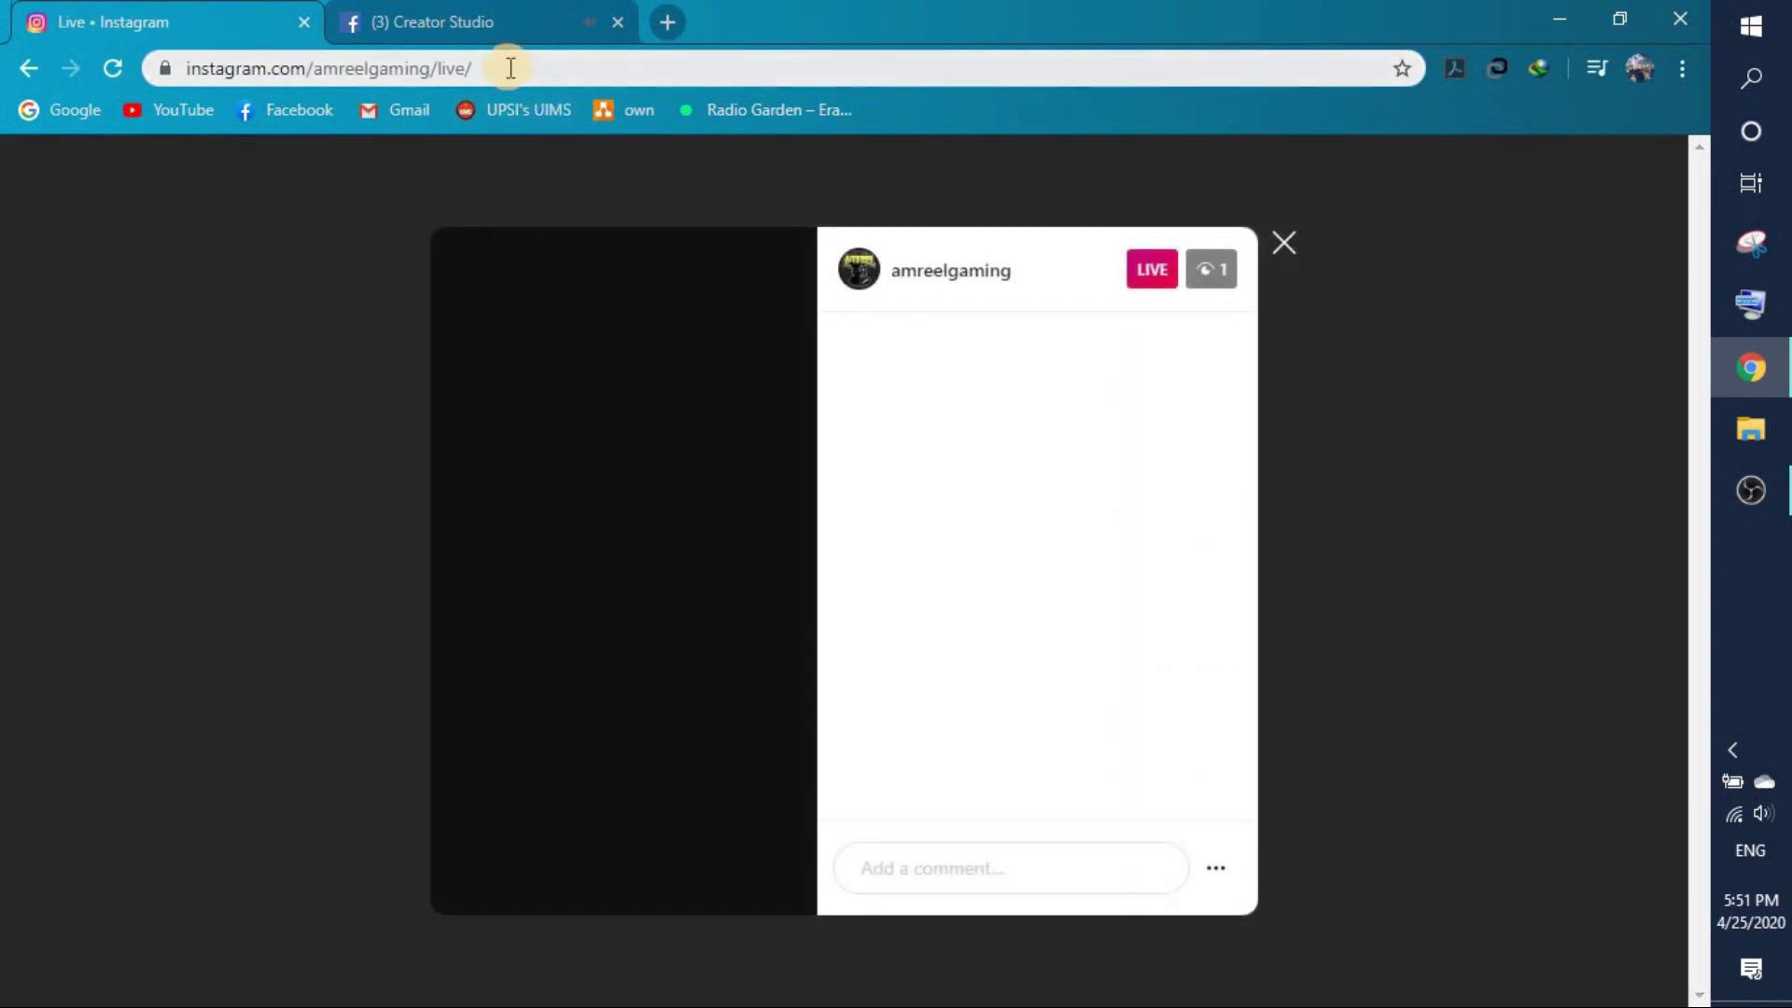
click(504, 68)
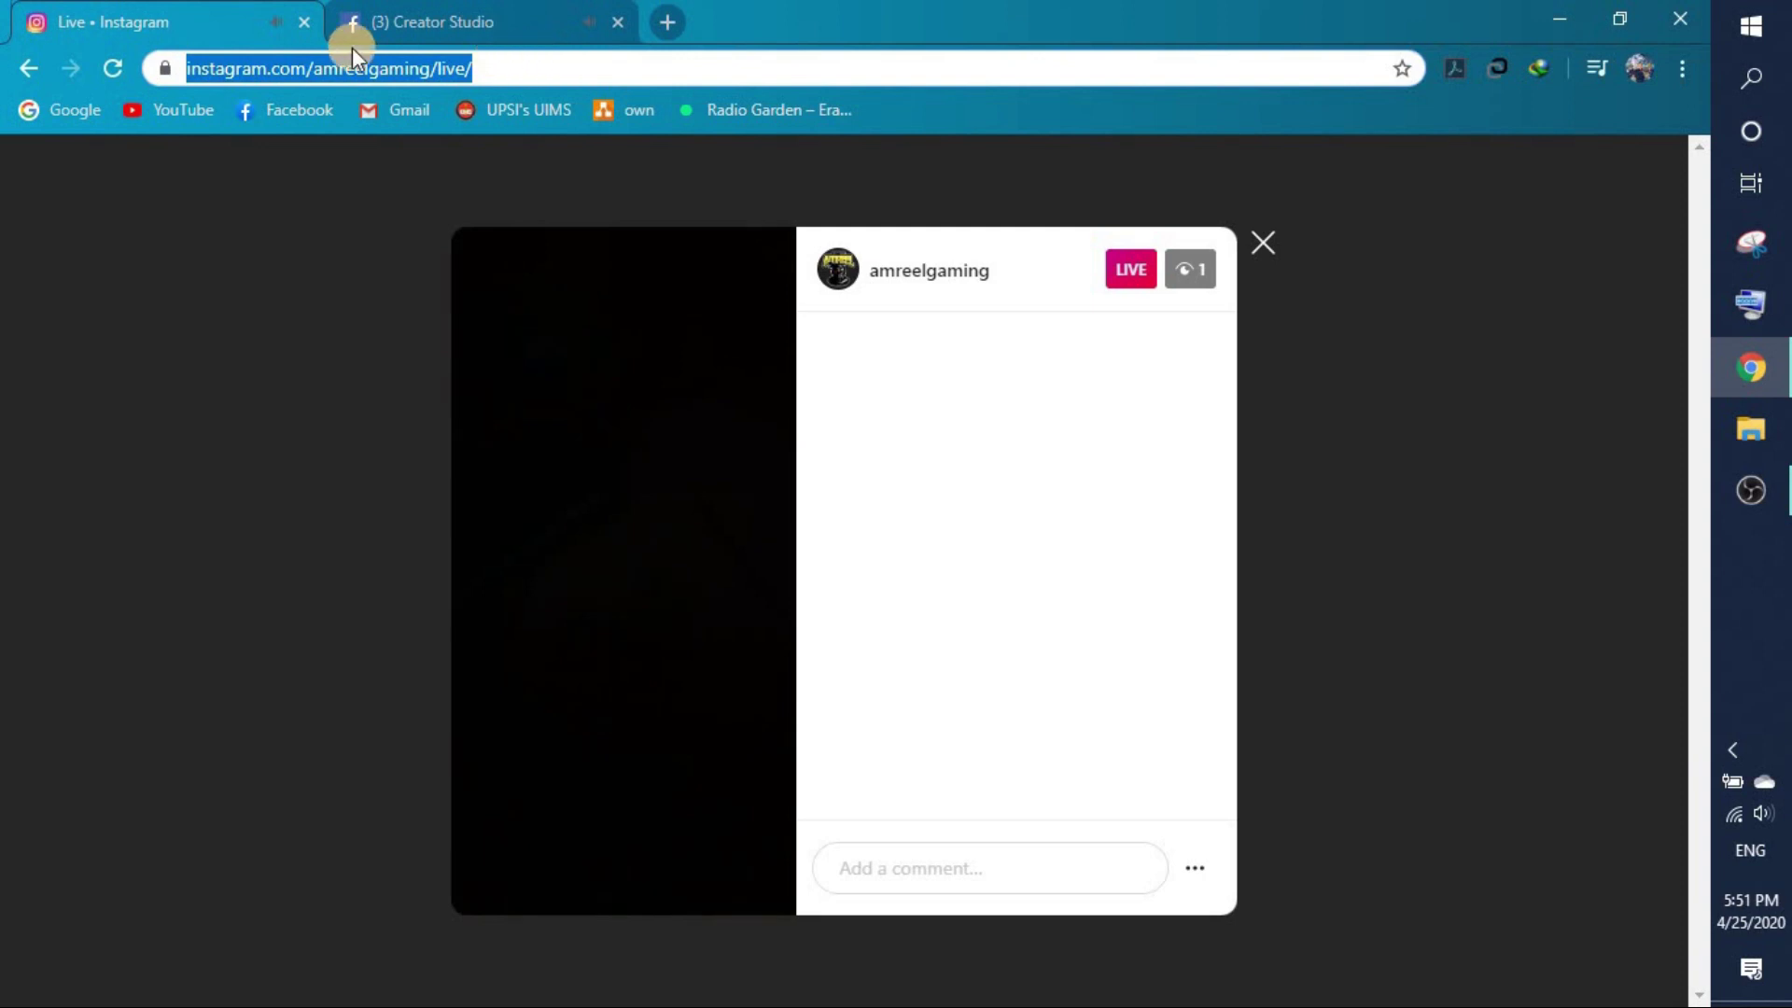
click(1263, 243)
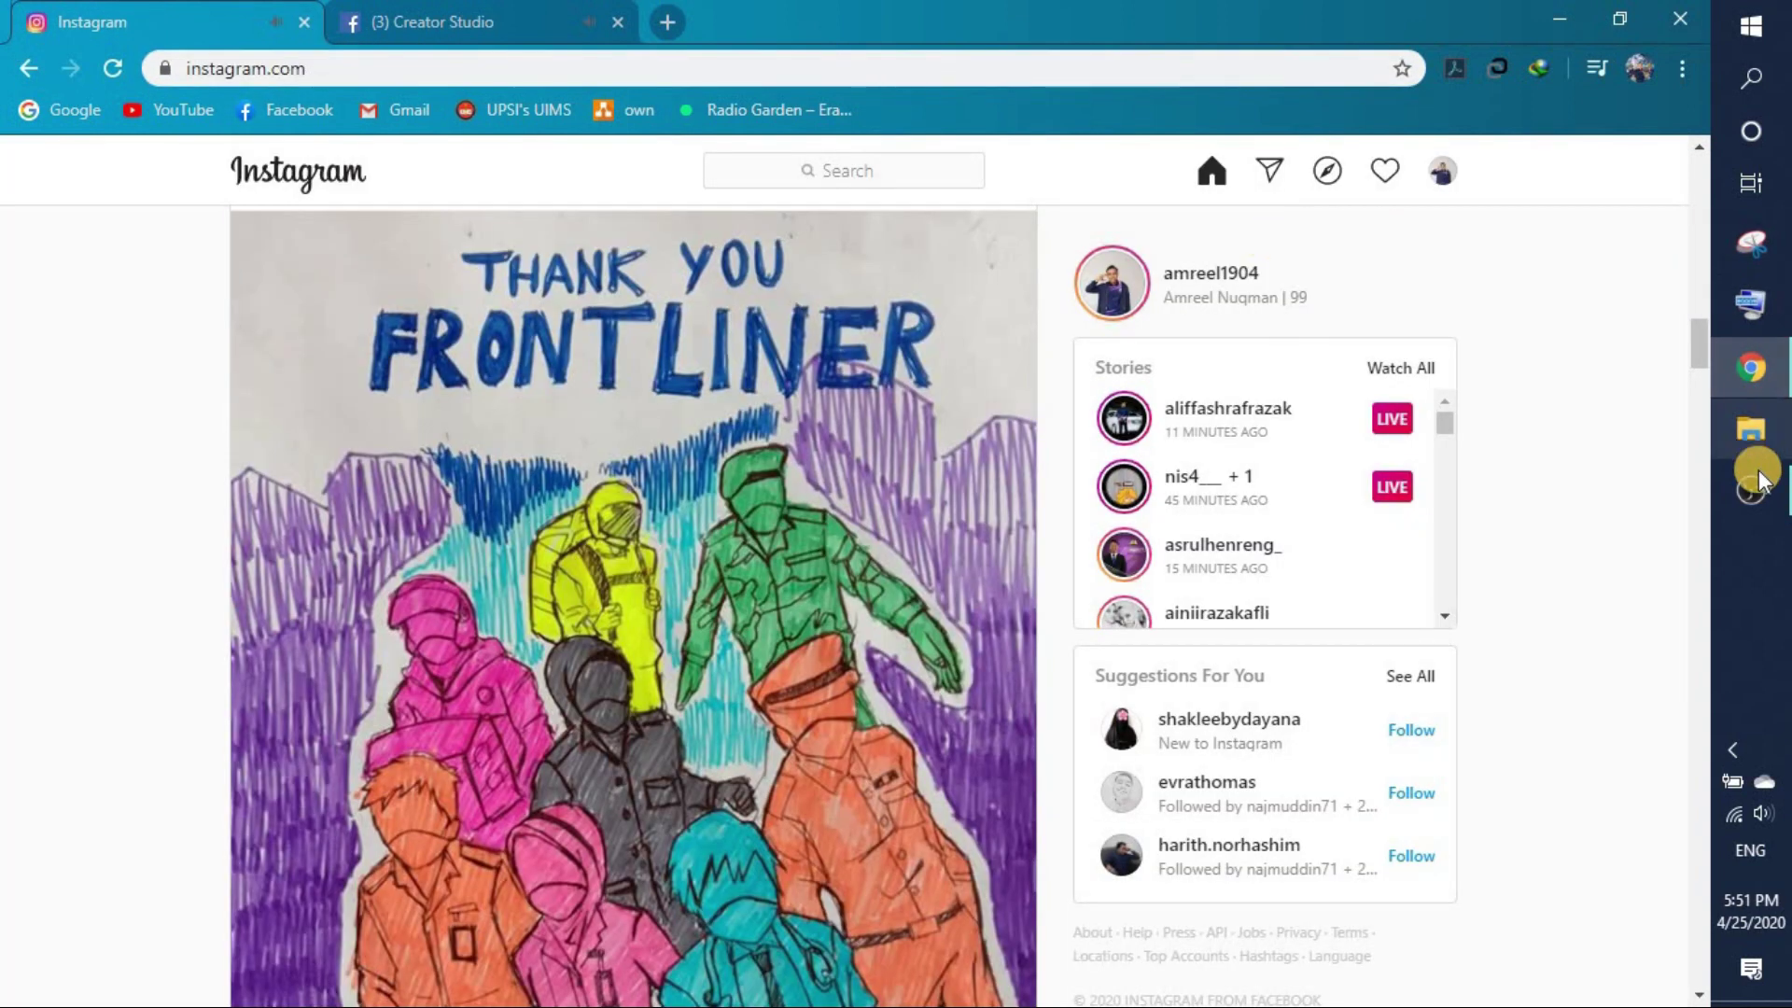
Step: Switch to OBS Studio after viewing Creator Studio, and create a new browser source named IG Live part 2
click(490, 11)
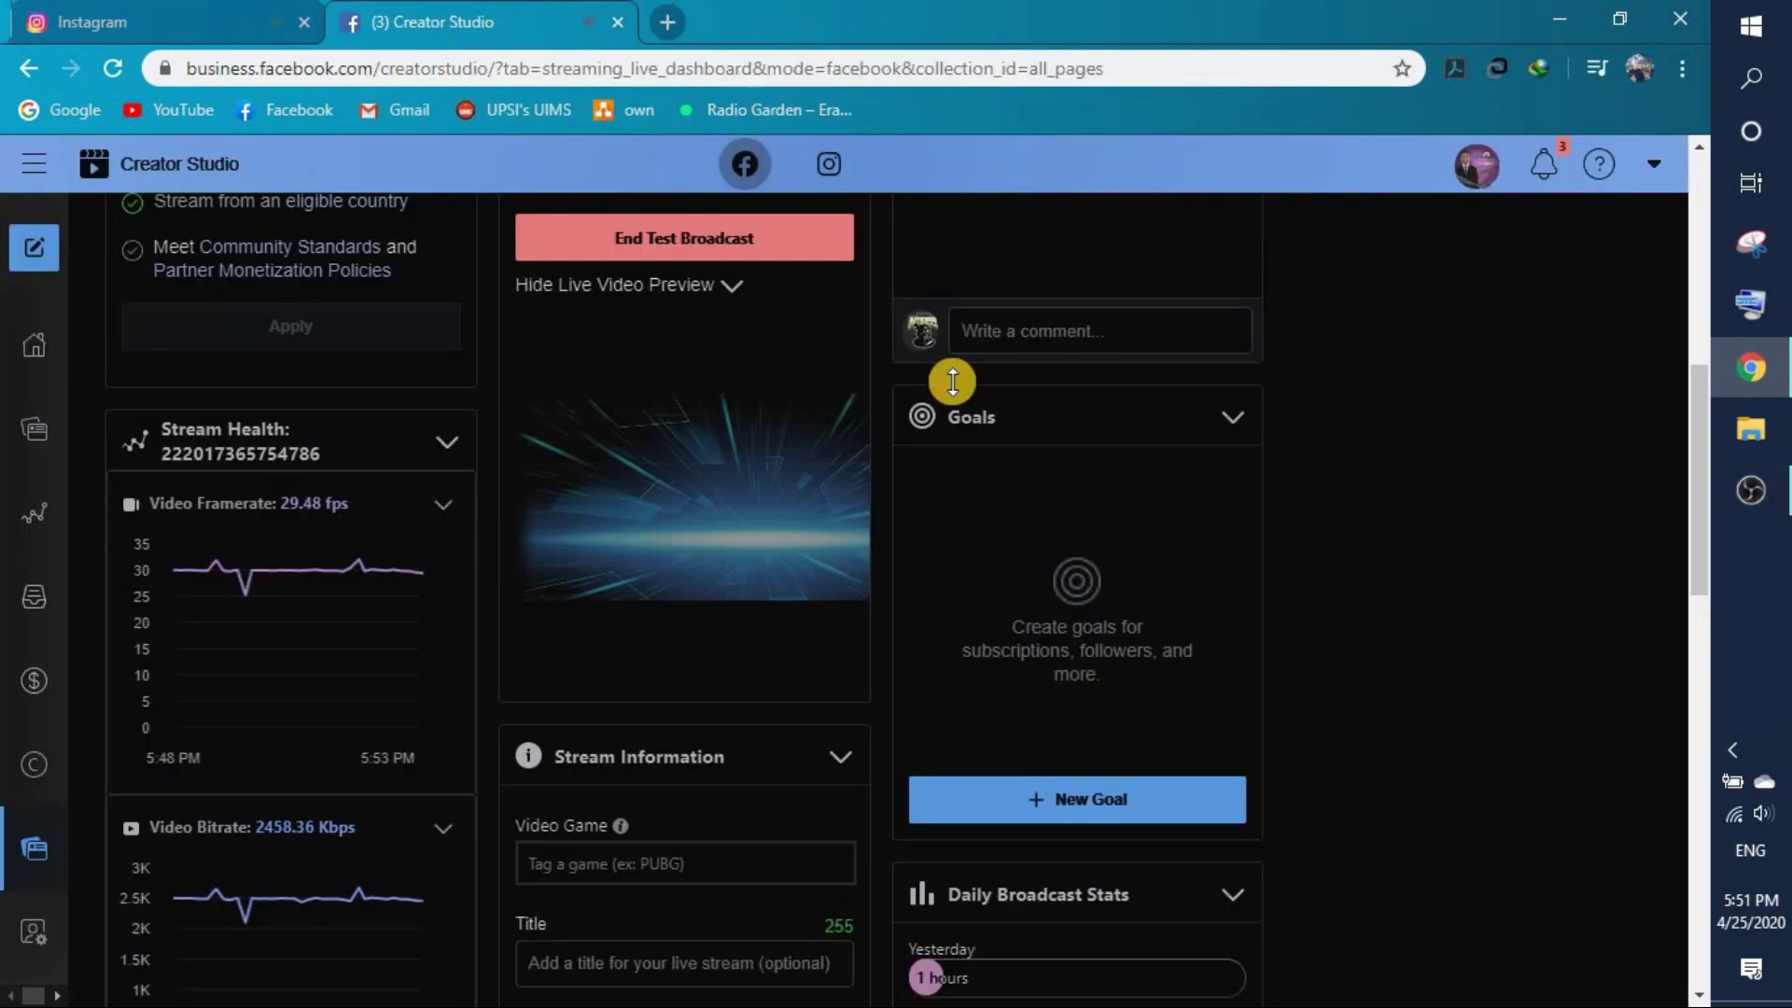
click(1751, 490)
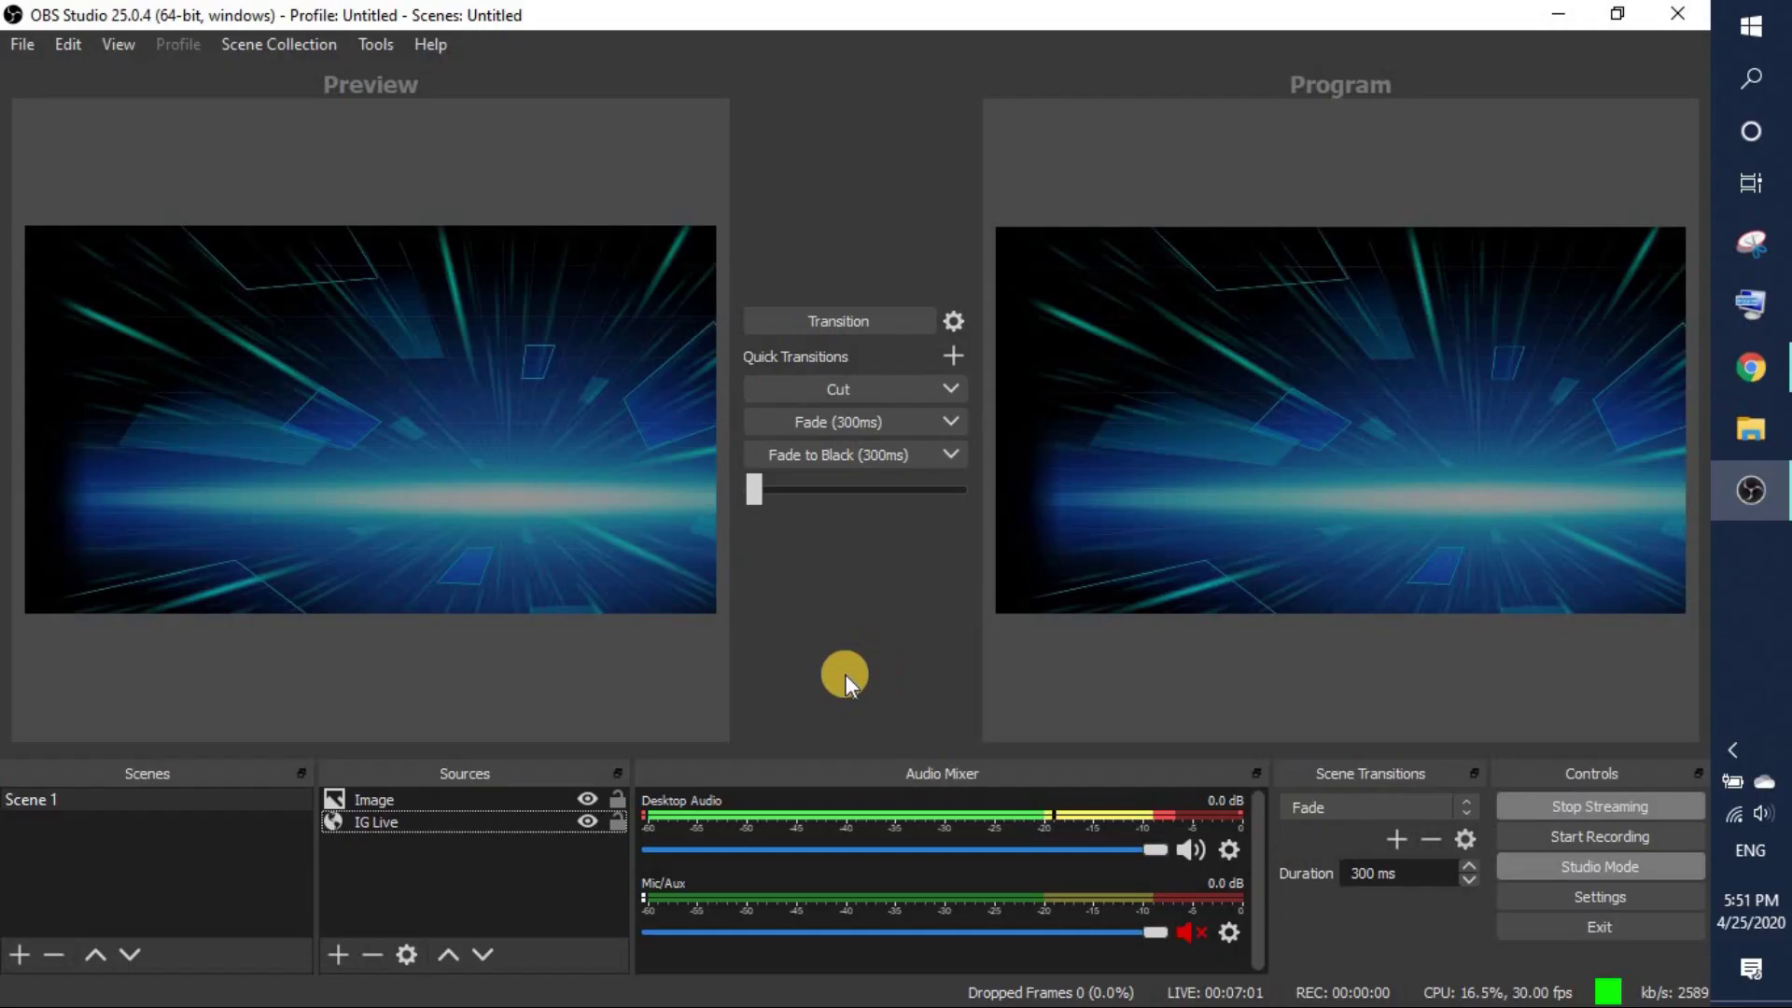
right_click(472, 863)
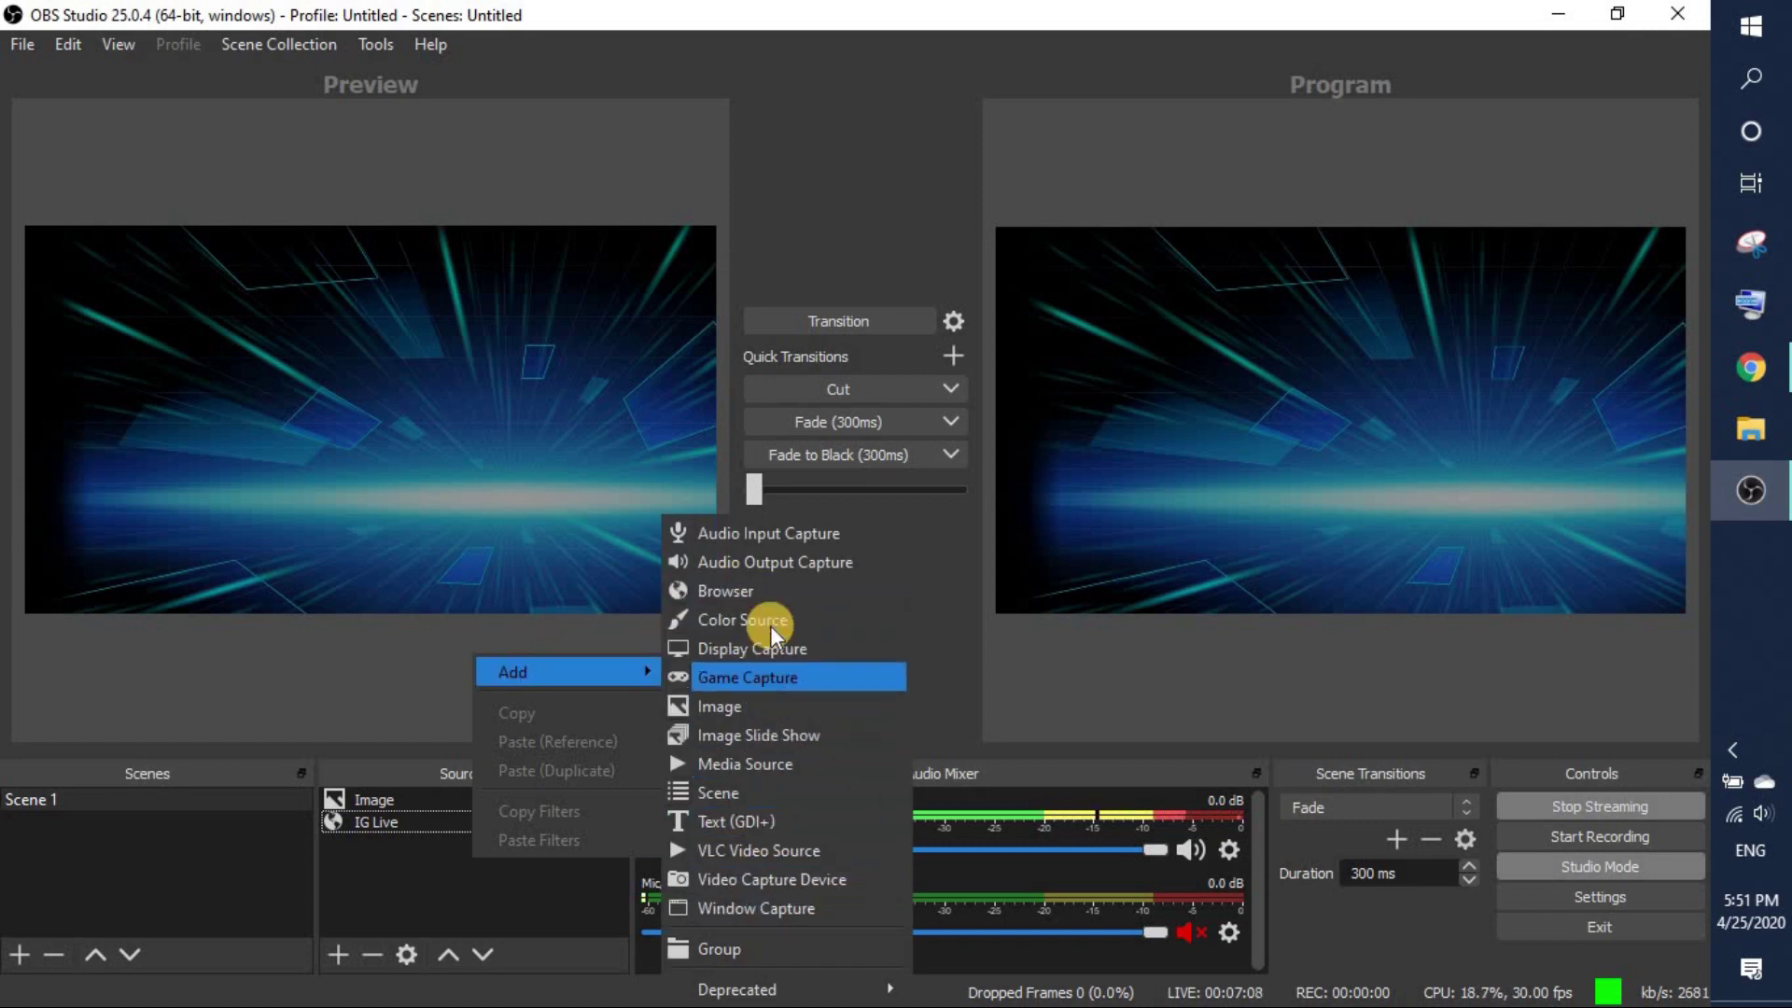
click(773, 597)
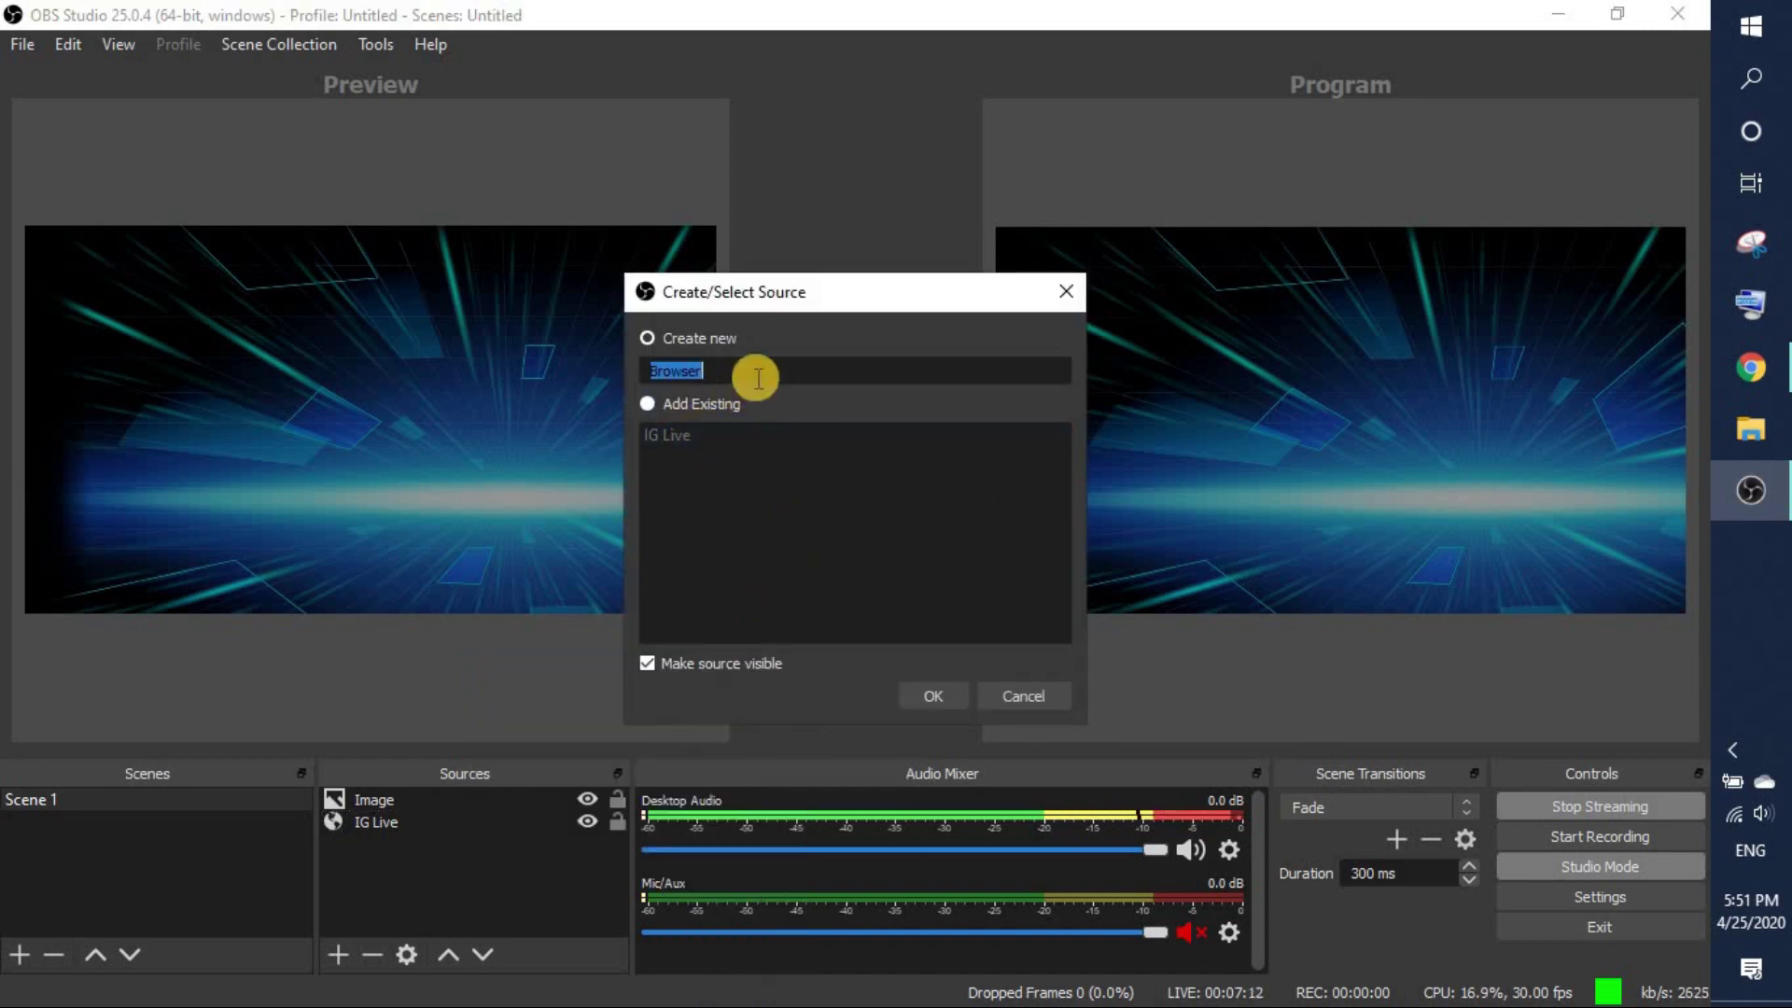
text(IG Live part 2)
key(Return)
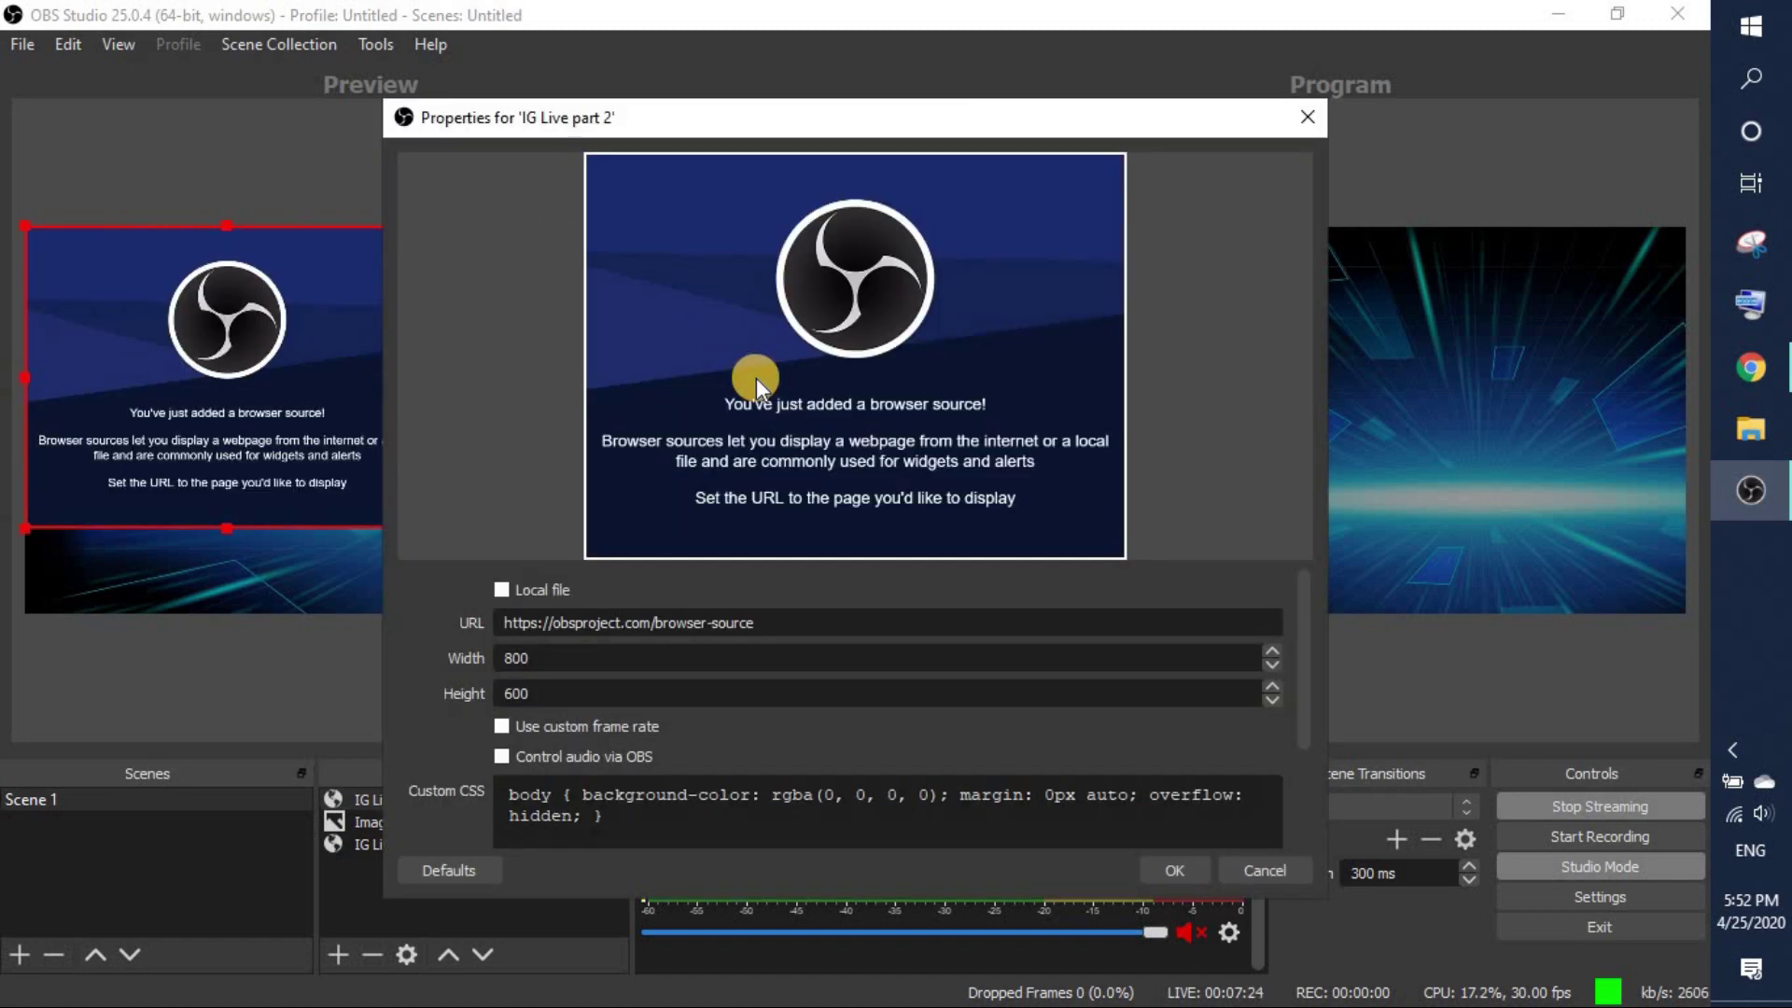
Step: Try to replace the URL of IG Live part 2 with the copied stream key, and cancel the source's properties
click(752, 623)
key(ctrl+a)
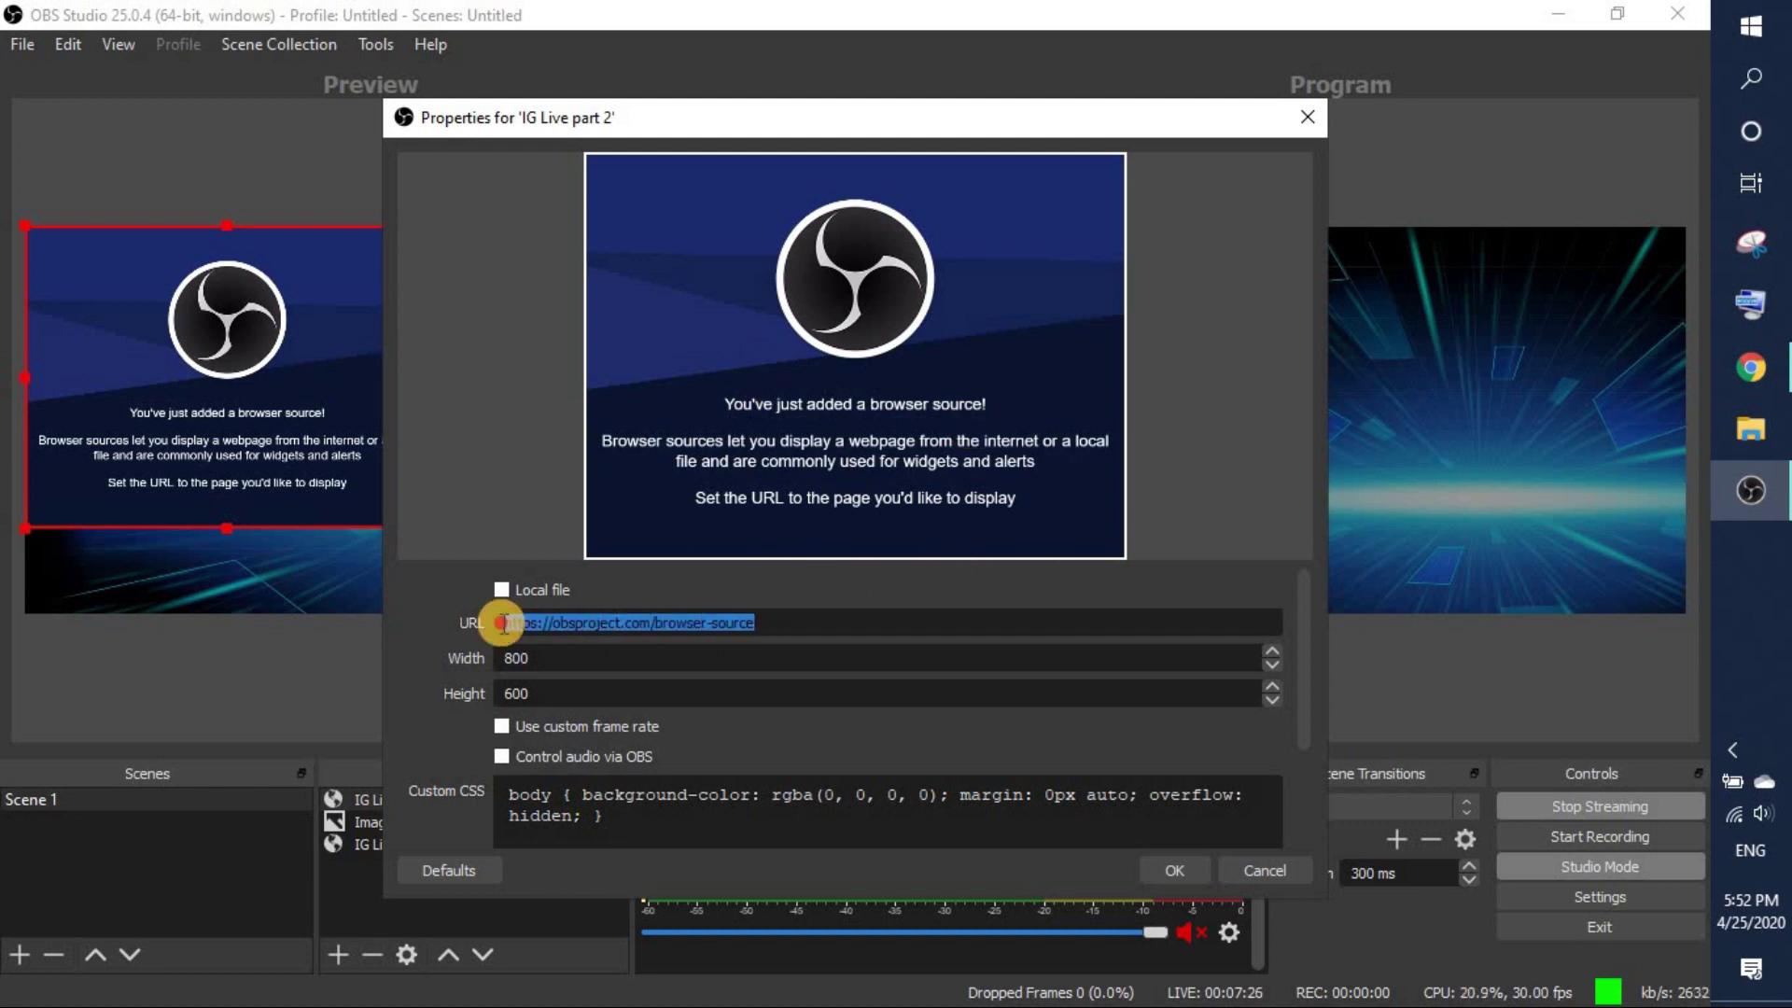
key(ctrl+v)
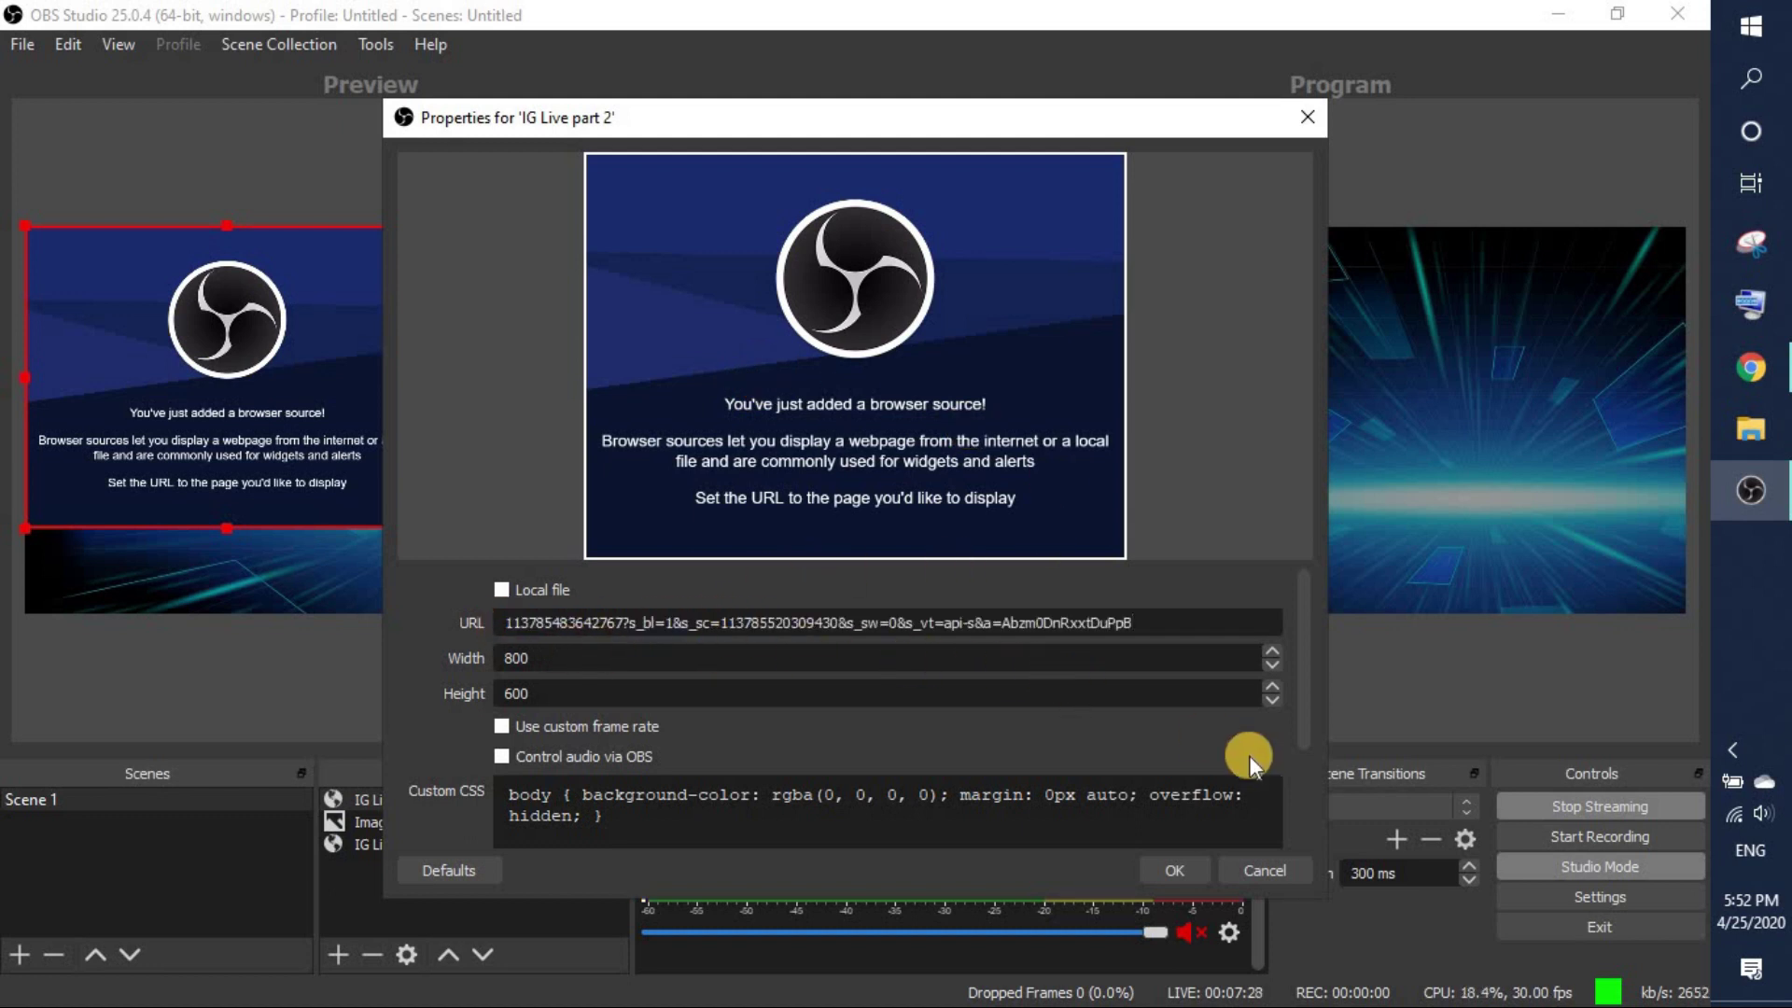
drag(1244, 623, 271, 625)
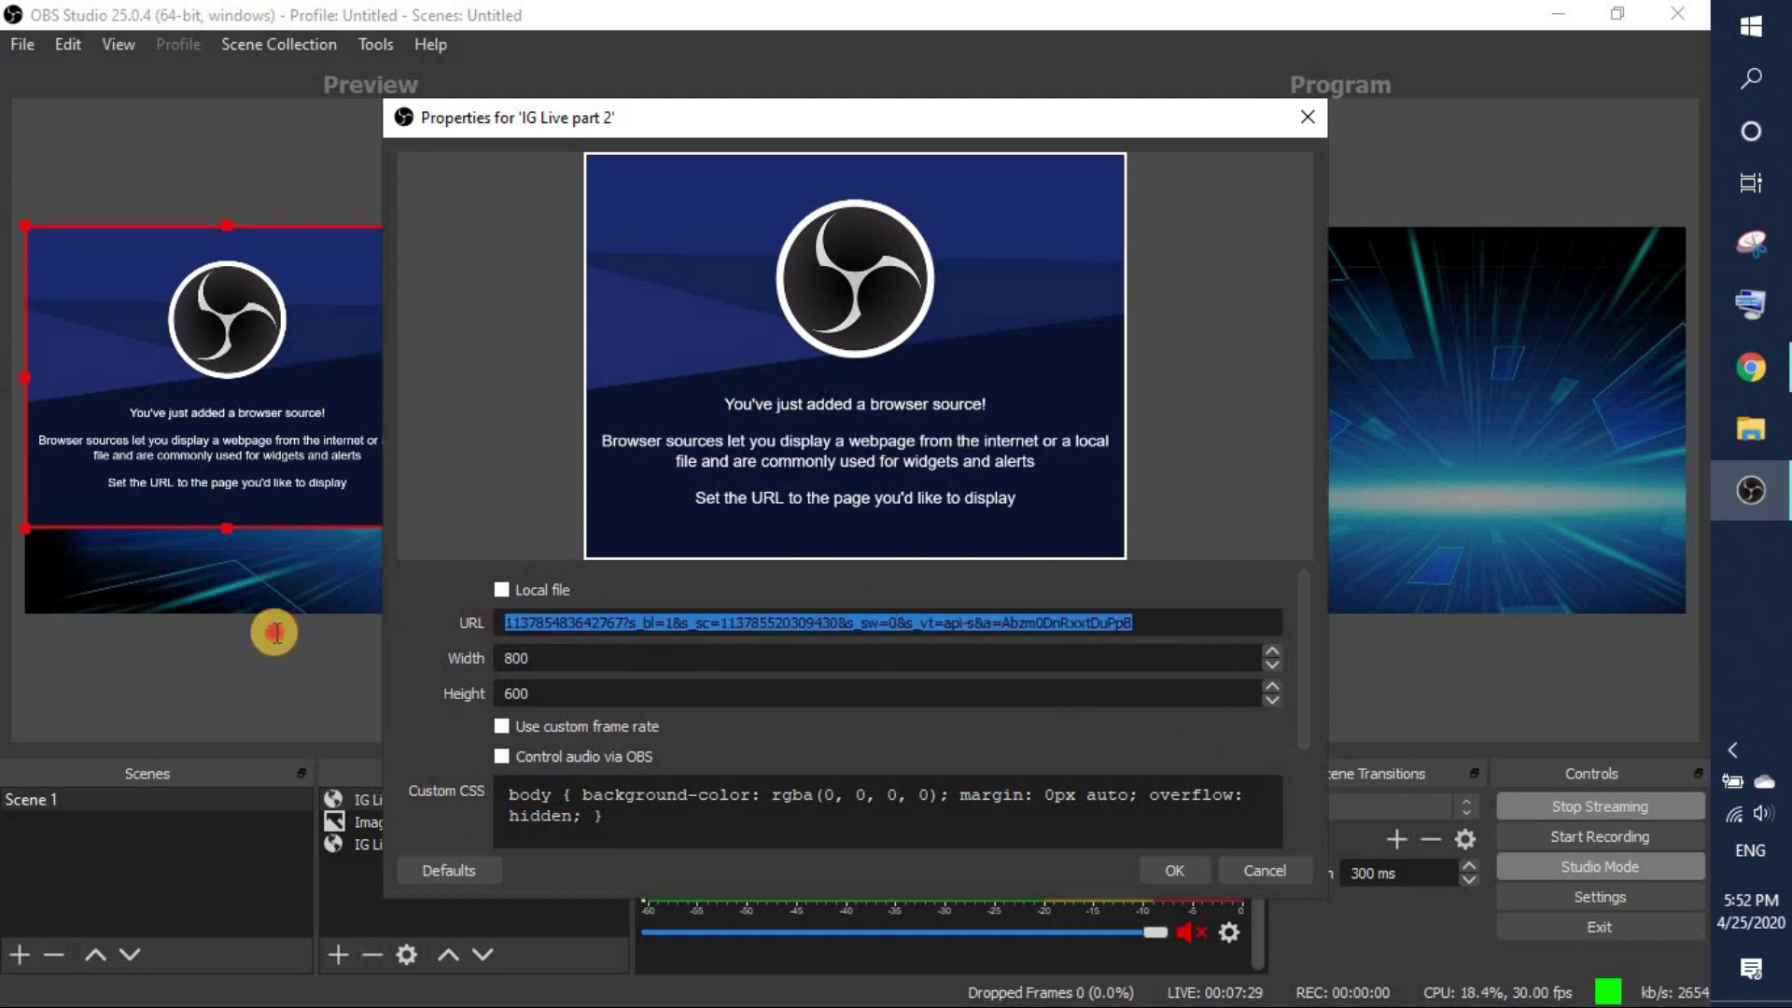
click(1247, 868)
Step: Reorder the sources as IG Live, Image and IG Live part 2, and transition the scene to the program output
mouse_move(541, 799)
mouse_down()
mouse_move(525, 854)
mouse_move(506, 795)
mouse_up()
click(513, 815)
click(715, 731)
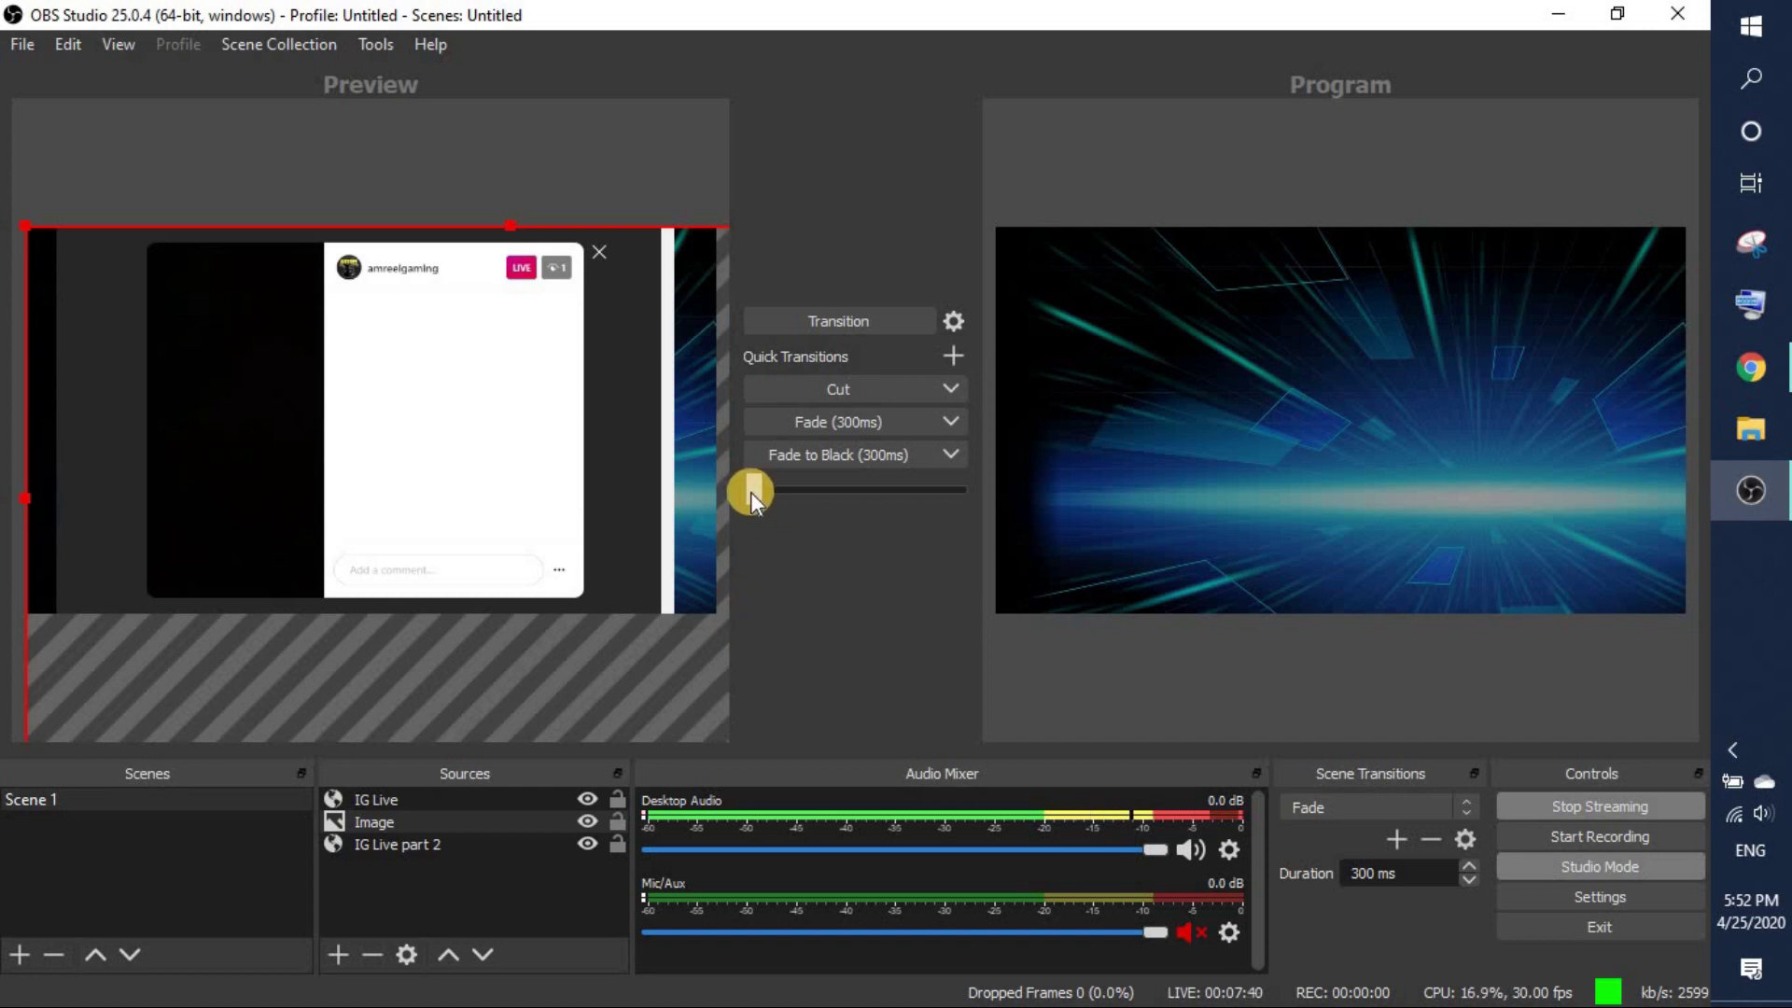
drag(759, 493, 1161, 506)
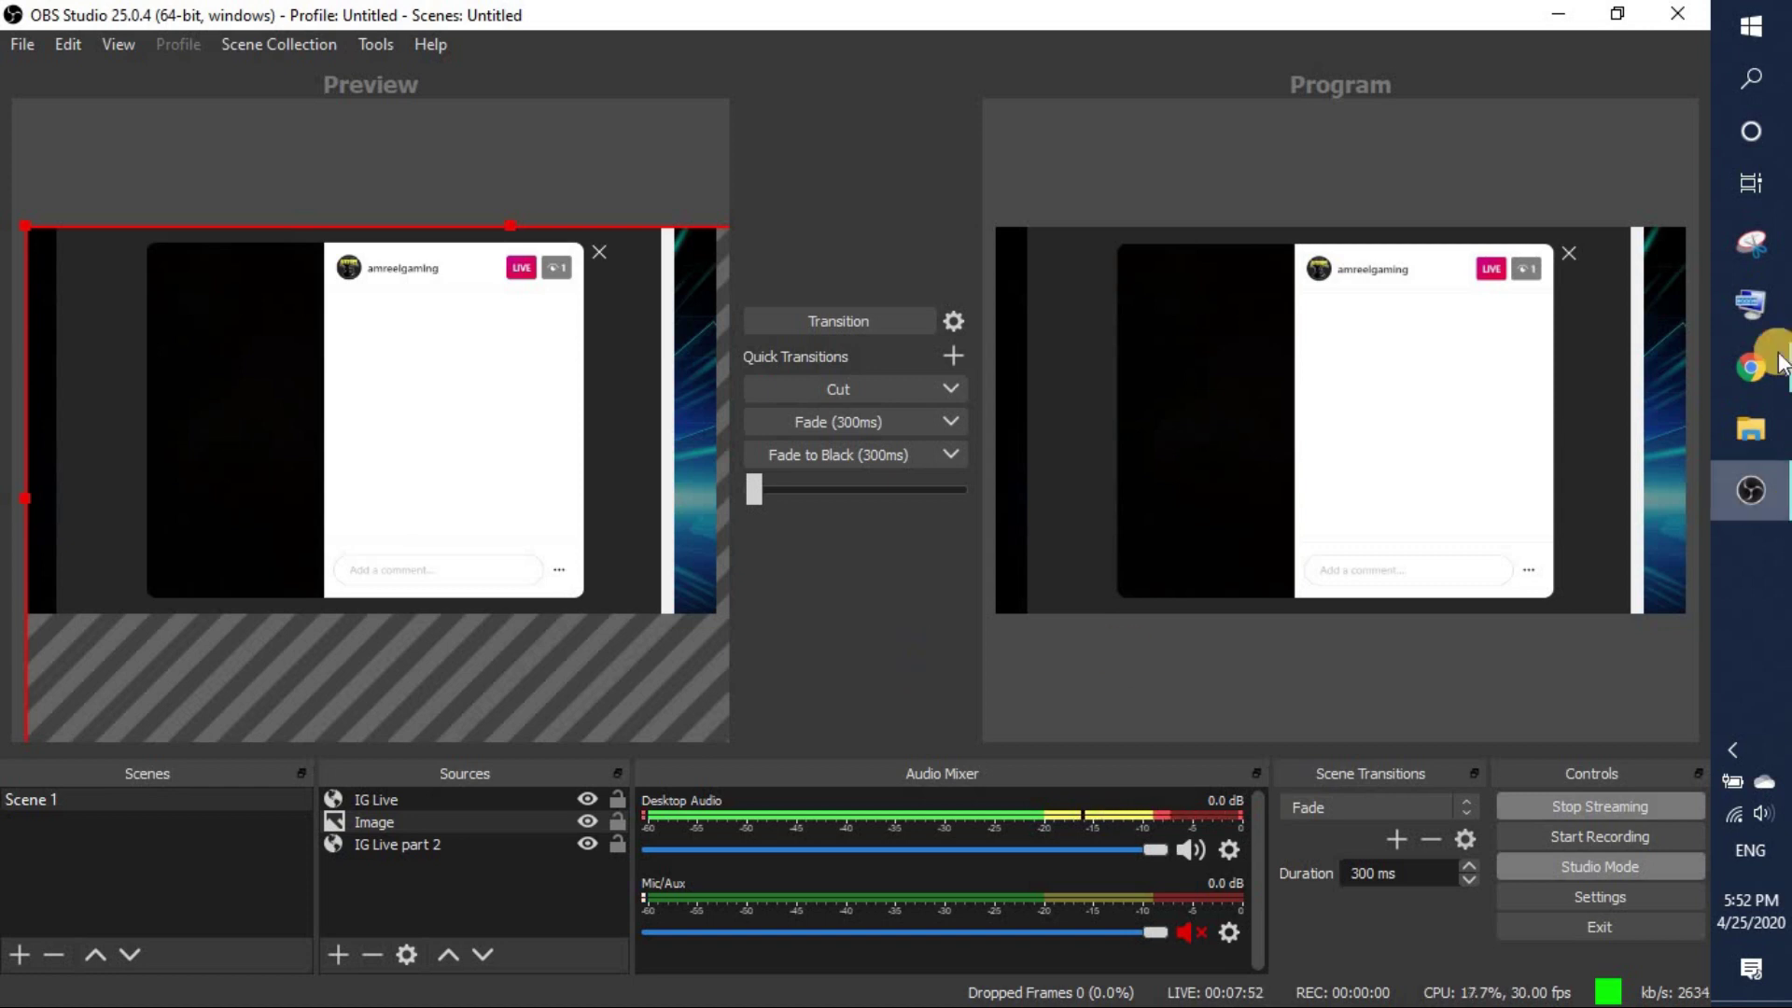
Step: Return to Creator Studio in Chrome and examine the test stream's details and statistics on the Live Dashboard
mouse_move(1751, 367)
click(1481, 476)
scroll(1465, 485, up, 8)
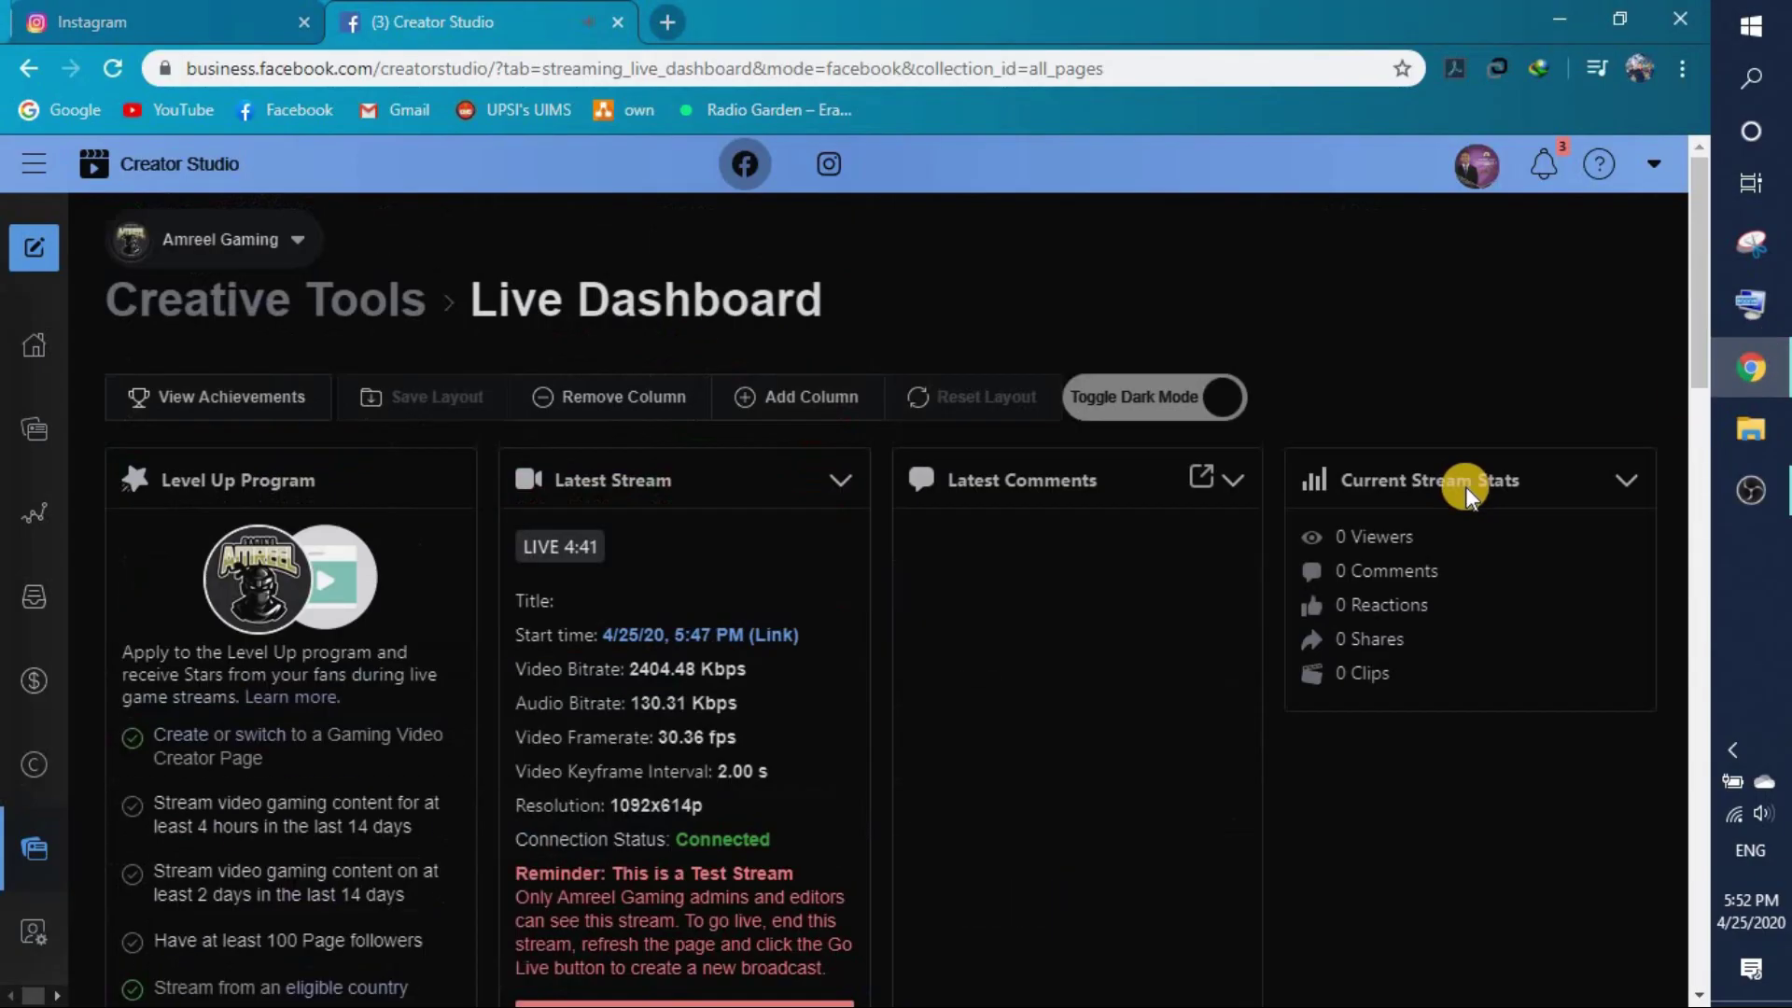
scroll(1465, 485, down, 2)
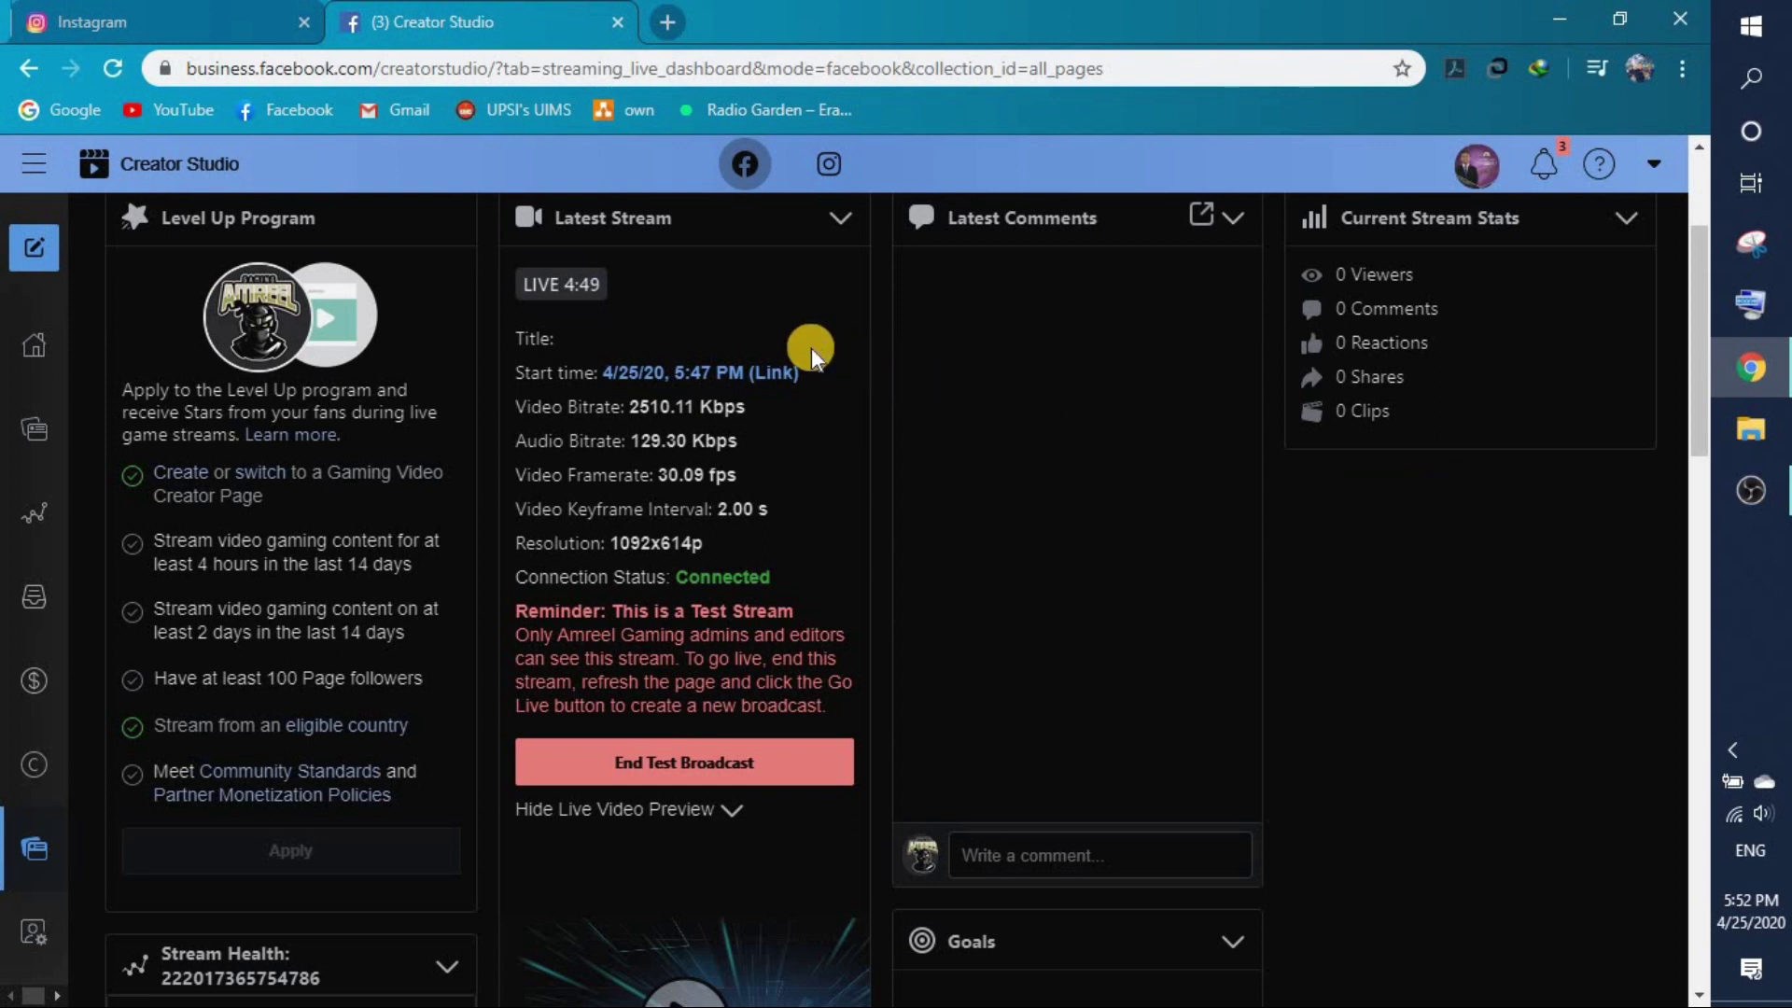
scroll(812, 352, up, 2)
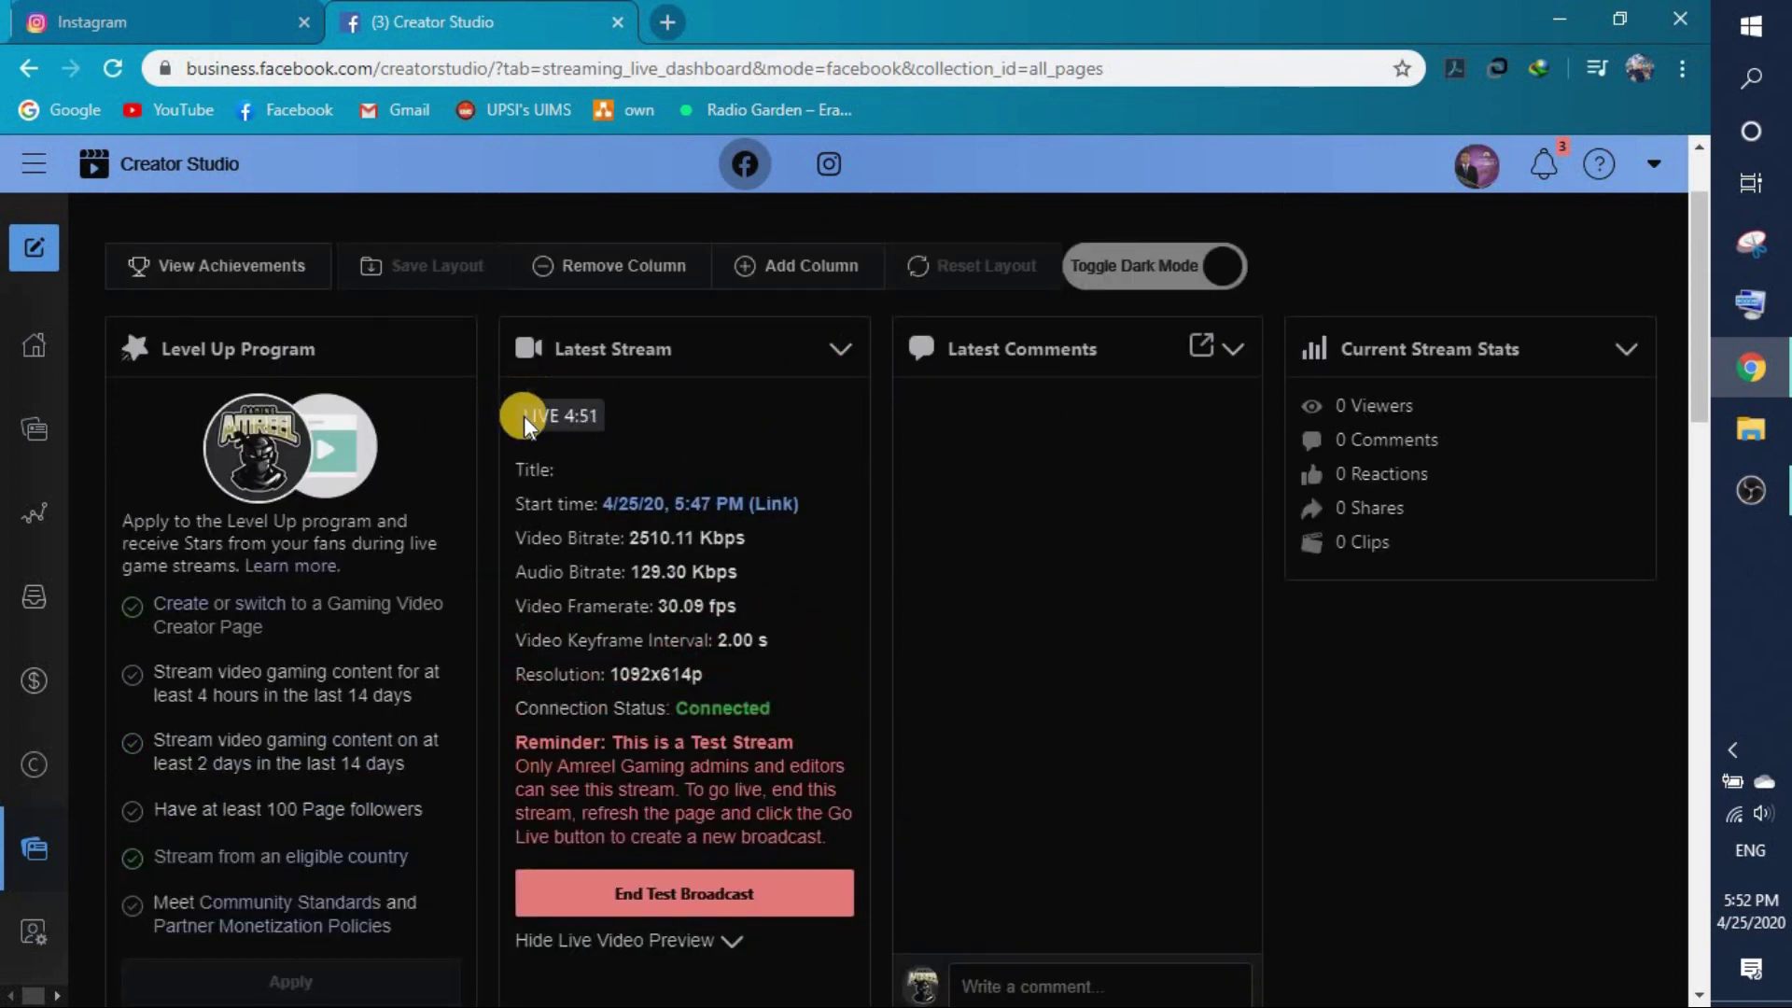
scroll(686, 511, down, 2)
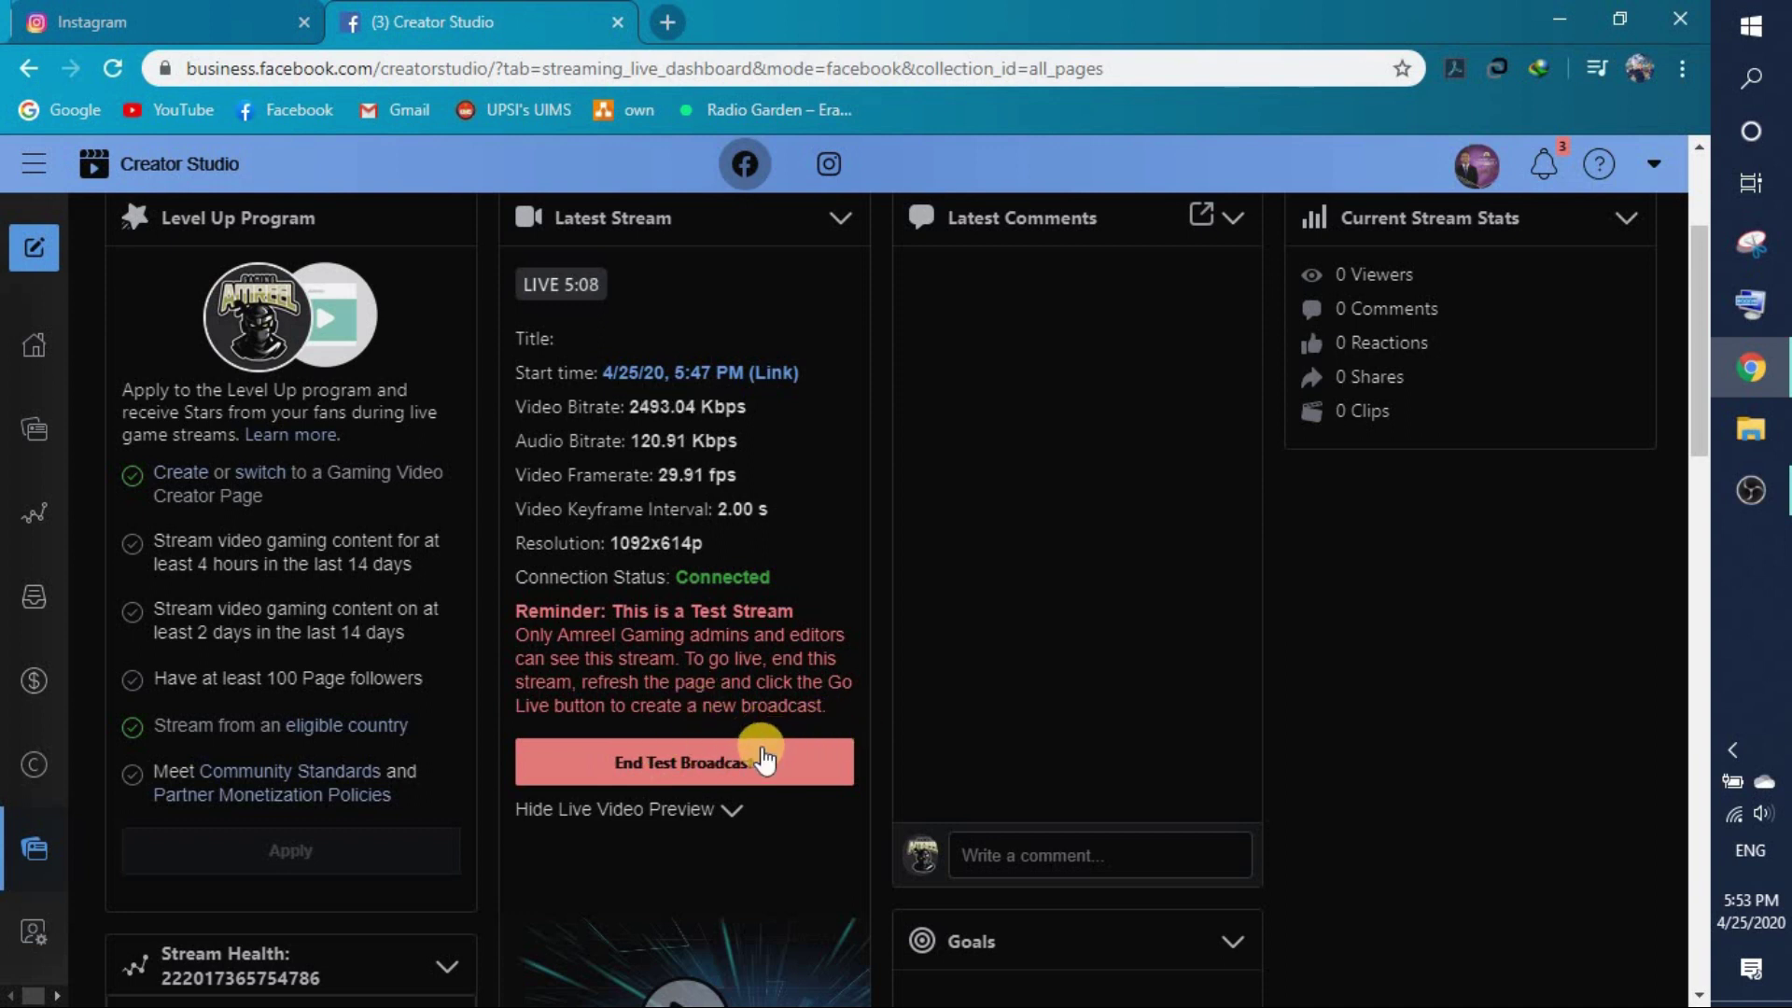
Step: Stop streaming in OBS Studio and check the latest stream's live status in Creator Studio
click(1760, 500)
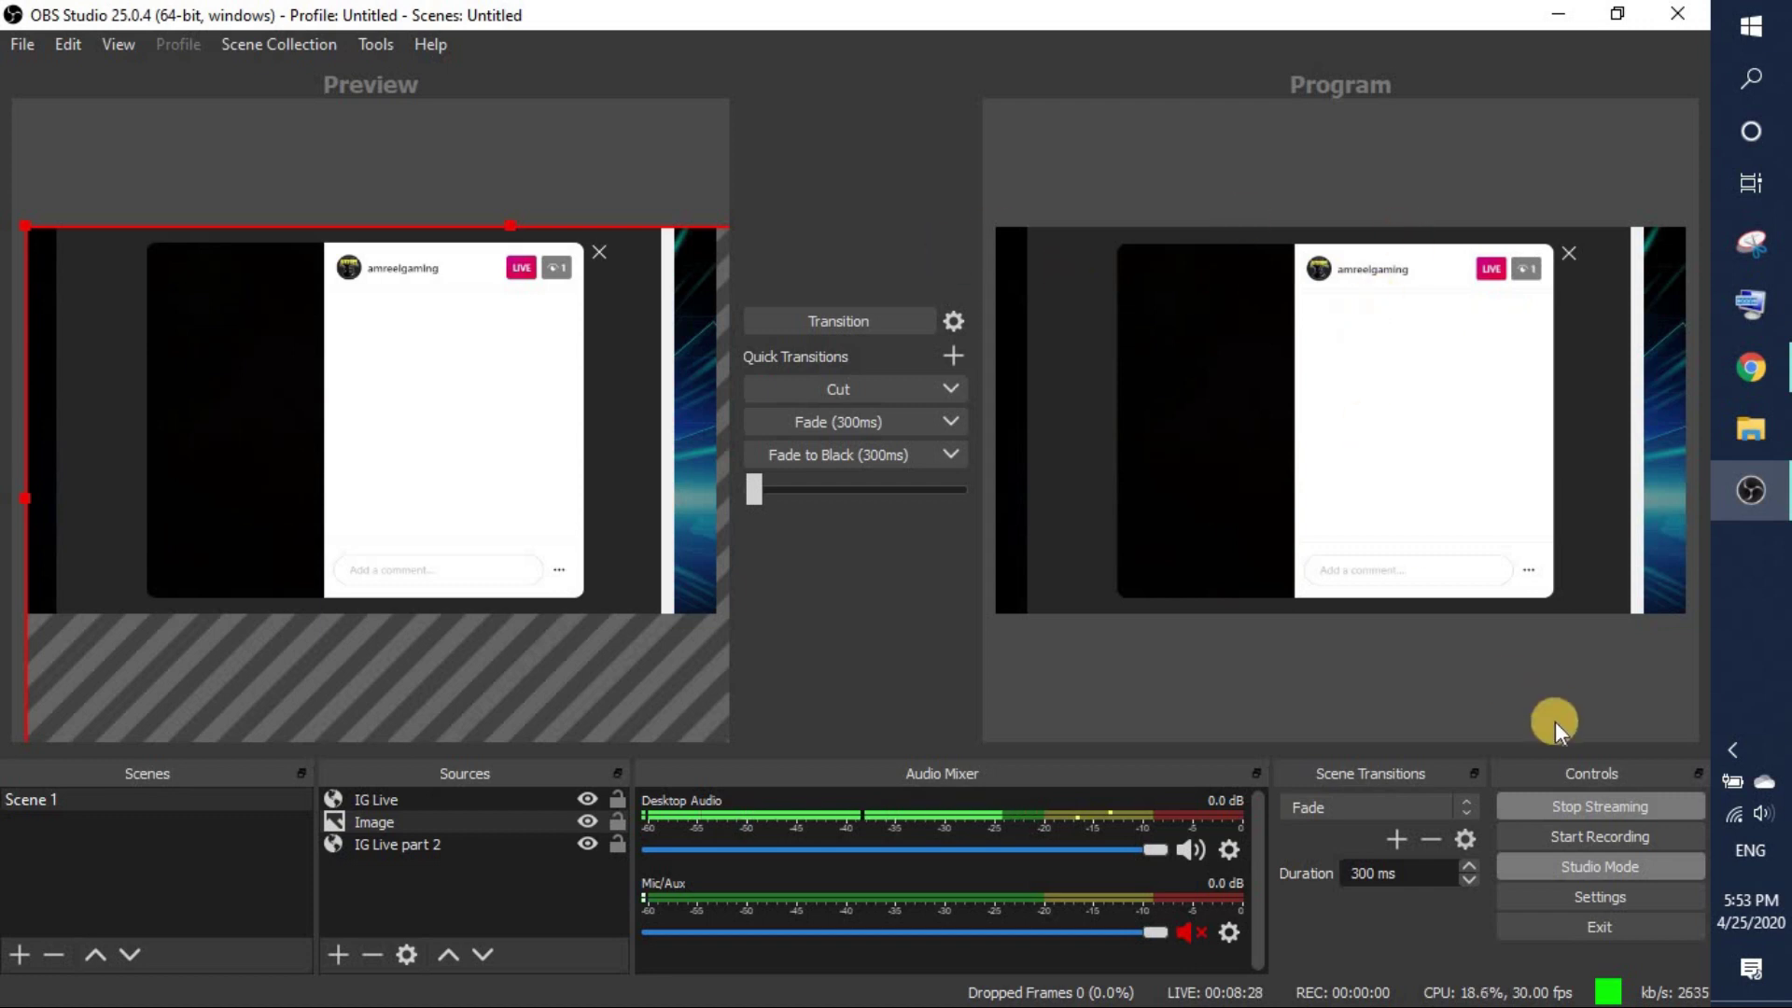
click(1593, 805)
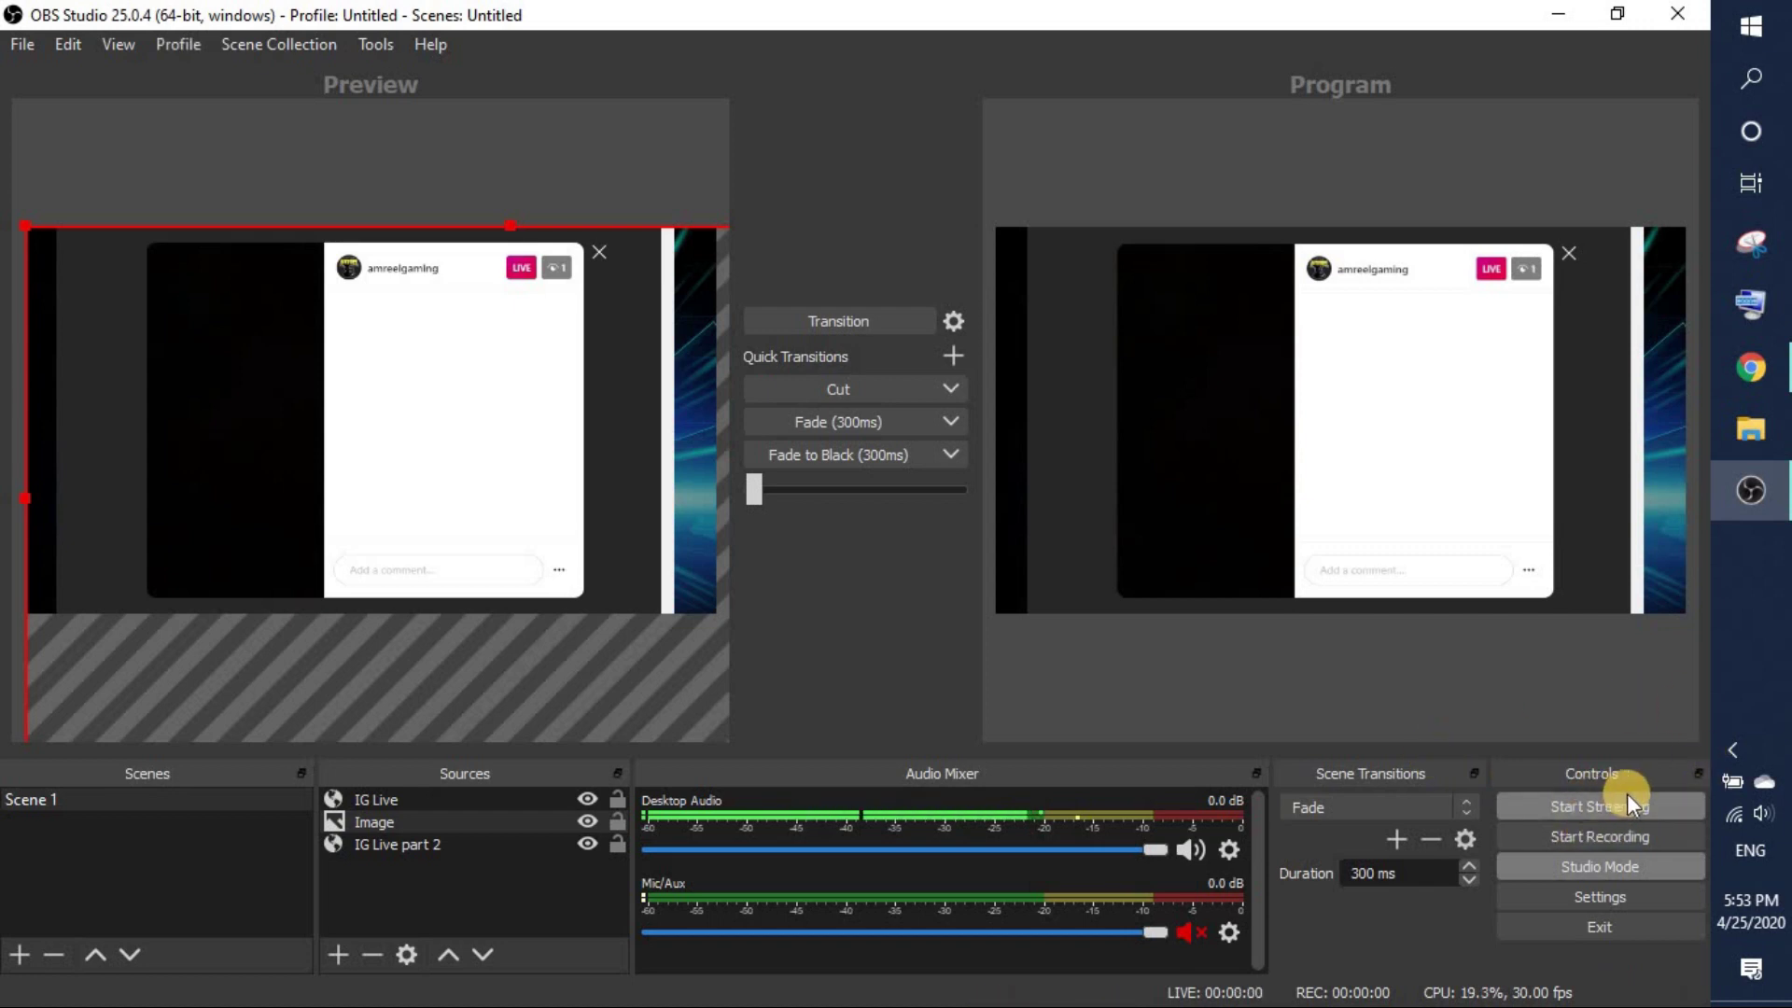
click(1750, 367)
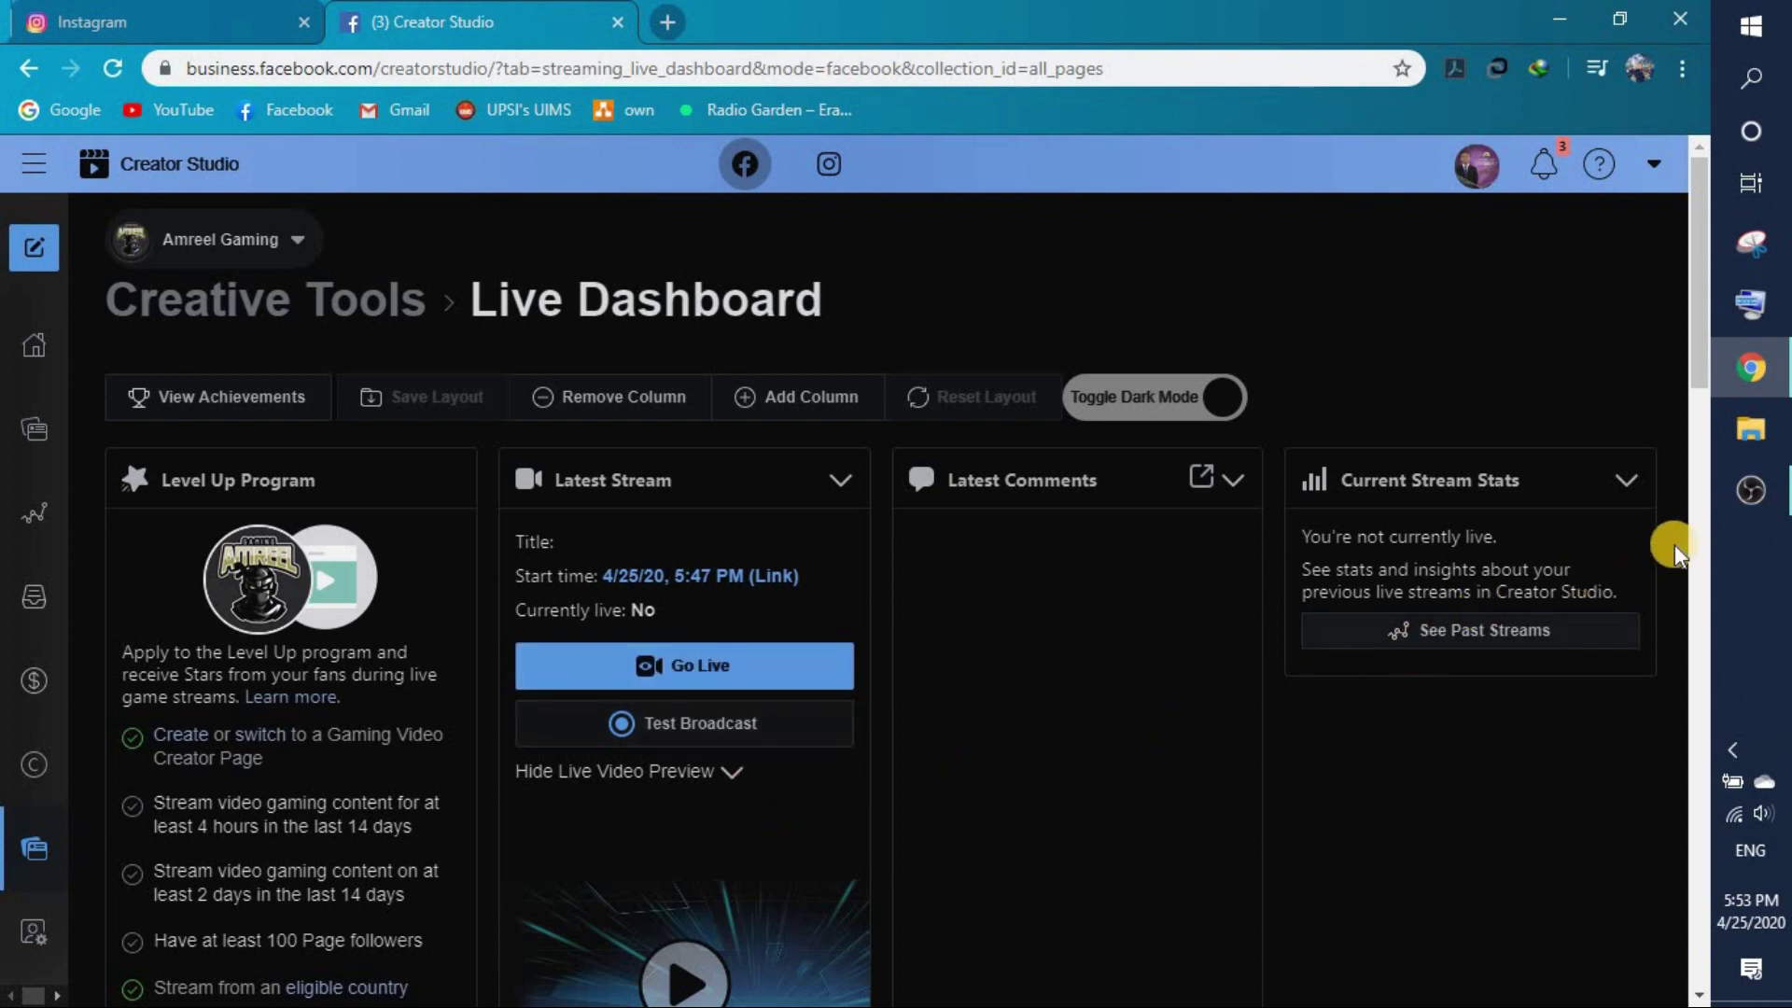
Step: Return to OBS Studio and manually transition the previewed scene to the program output again
click(1744, 504)
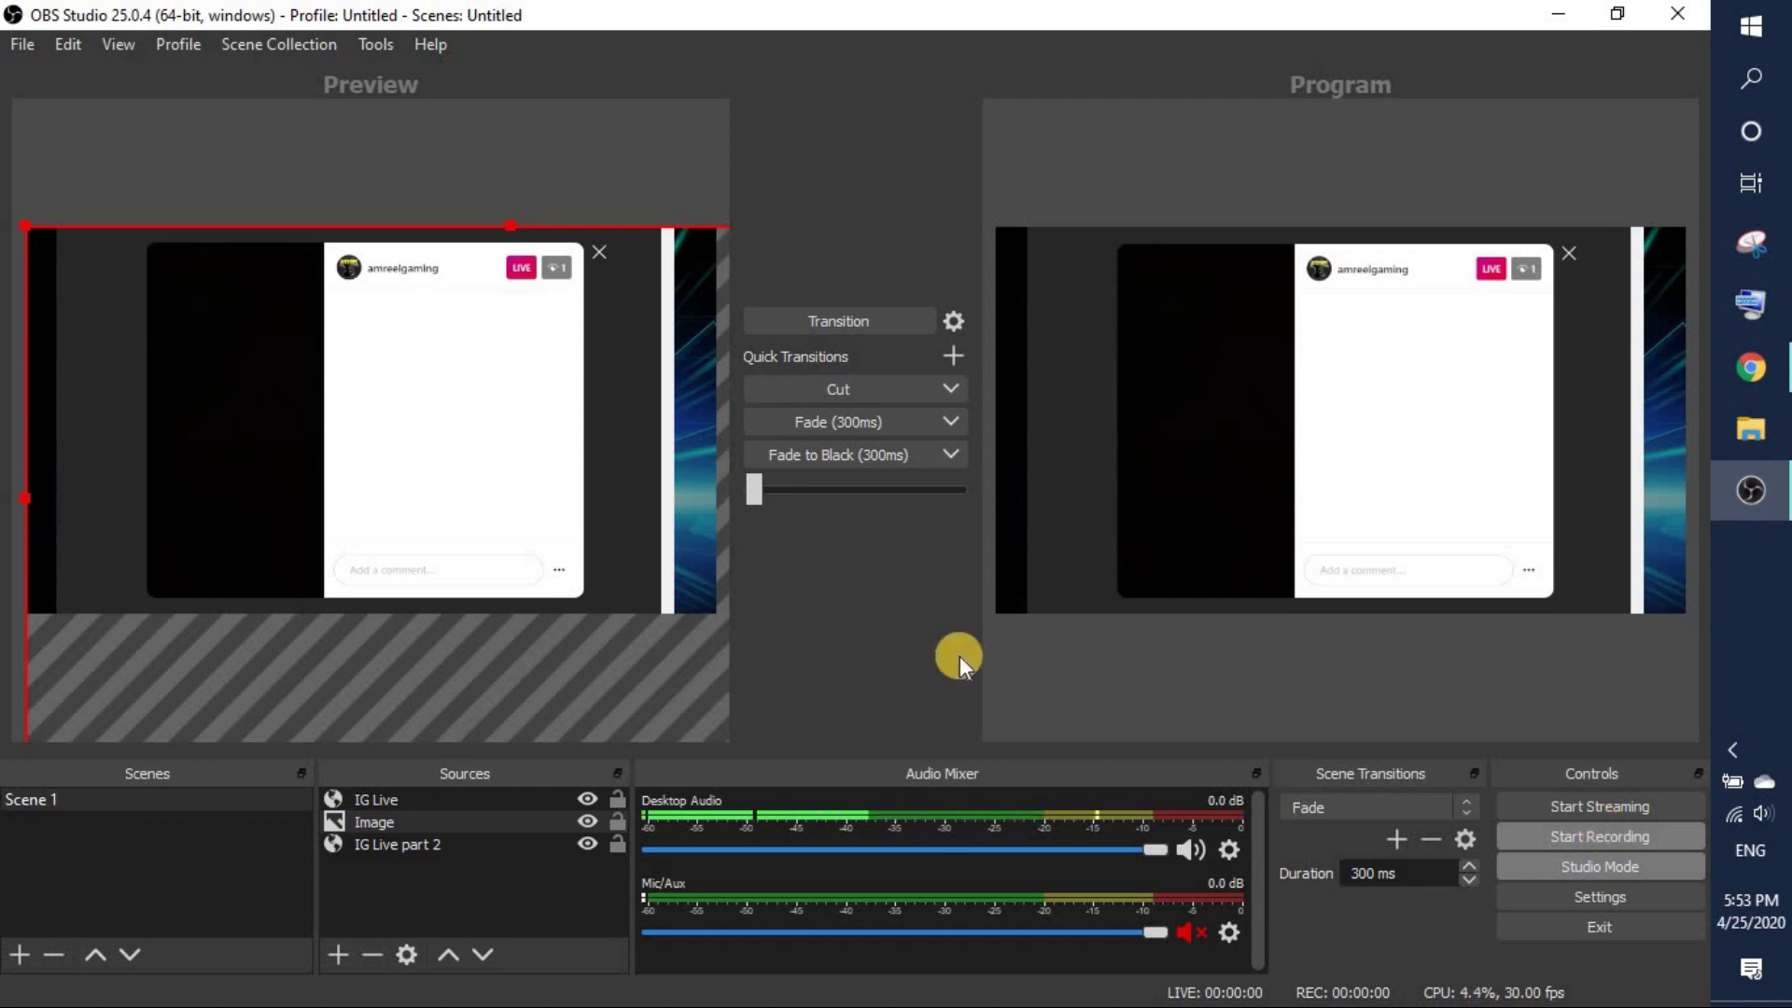
drag(757, 497, 1148, 492)
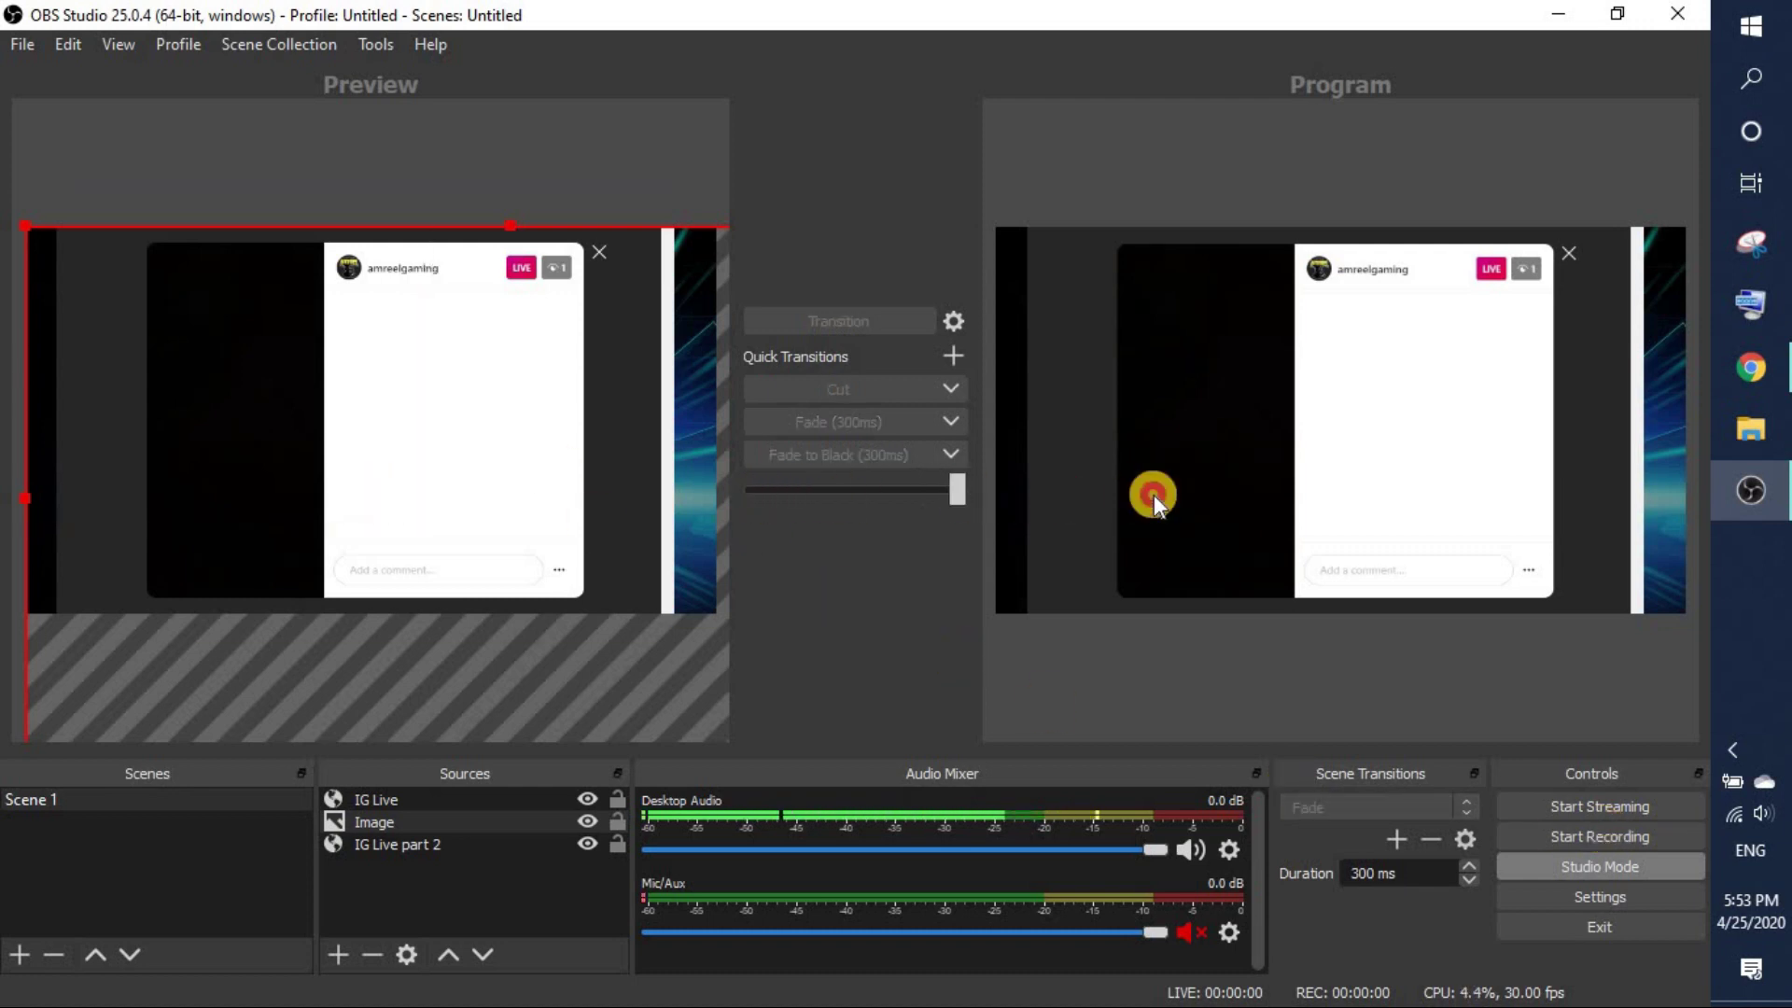